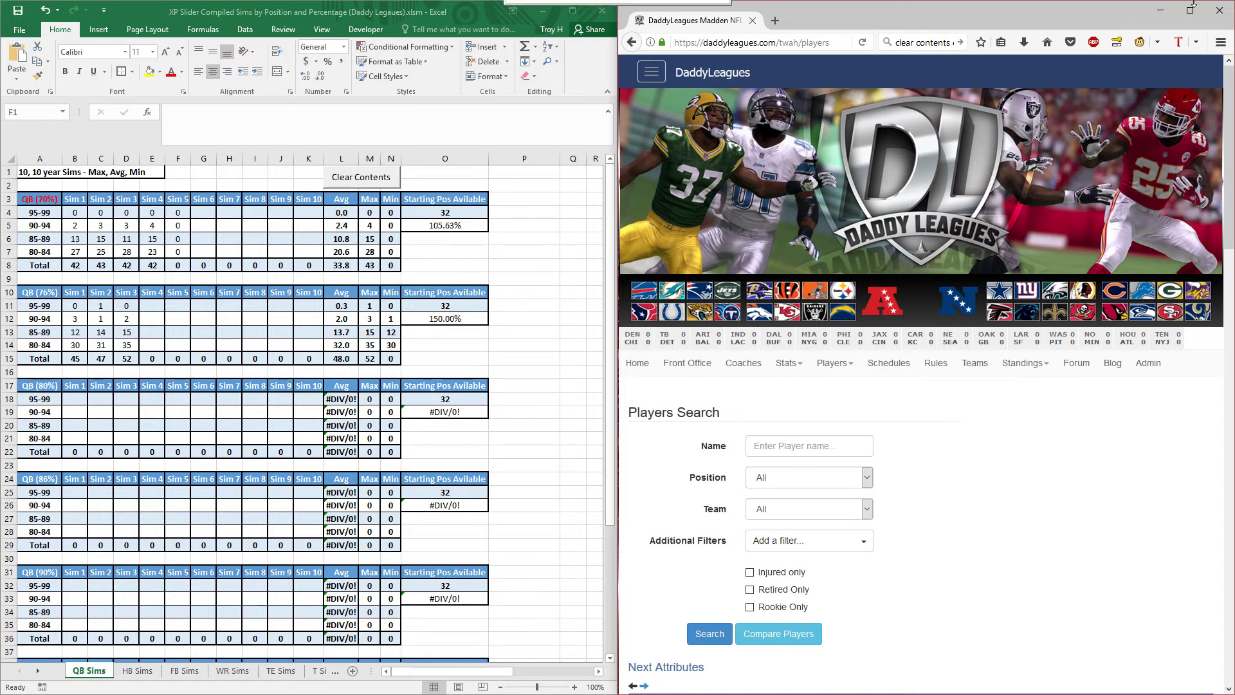
Step: Maximize the workbook window and look through the HB, FB, WR, TE and T Sims sheets, returning to QB Sims
{"action": "left_click", "coordinate": [586, 20]}
{"action": "left_click", "coordinate": [586, 19]}
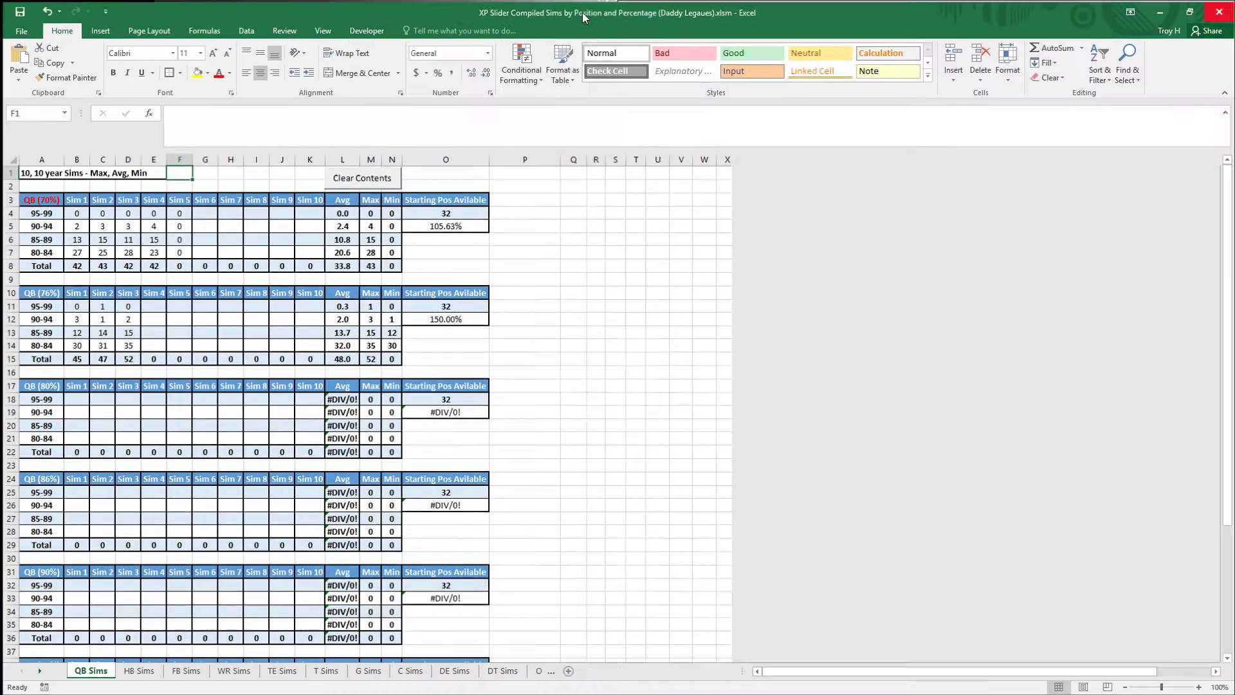
{"action": "left_click", "coordinate": [135, 672]}
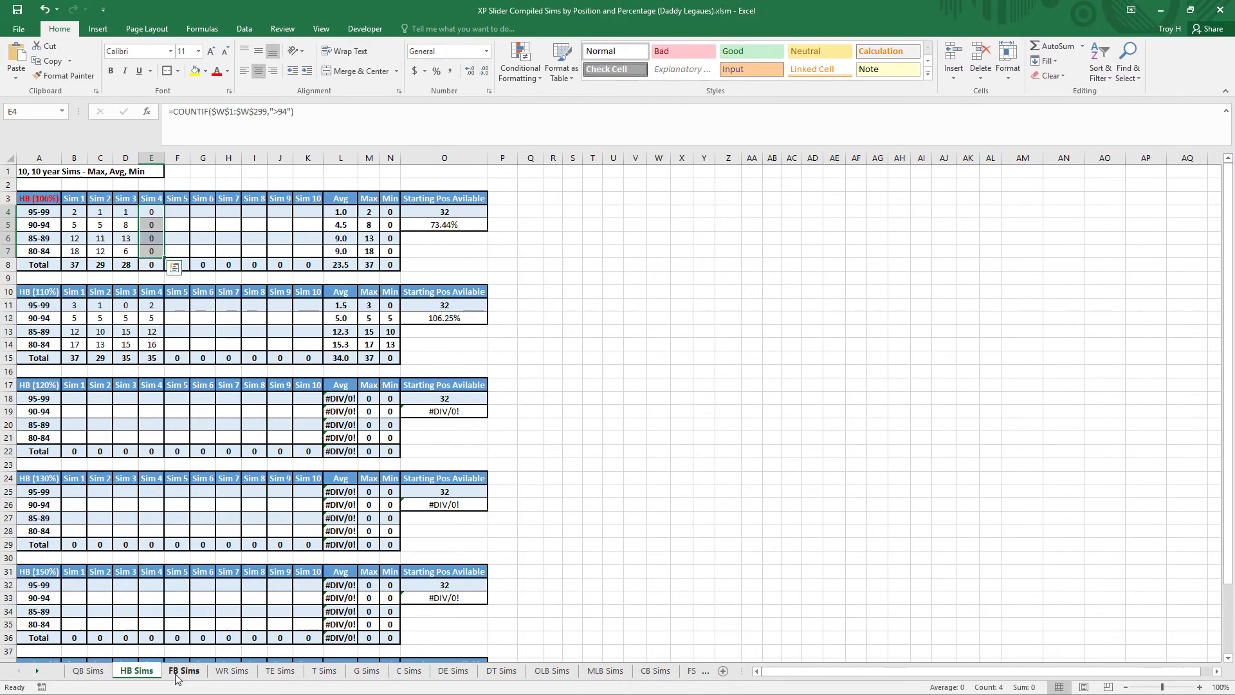
{"action": "left_click", "coordinate": [184, 672]}
{"action": "left_click", "coordinate": [232, 672]}
{"action": "left_click", "coordinate": [280, 672]}
{"action": "left_click", "coordinate": [324, 672]}
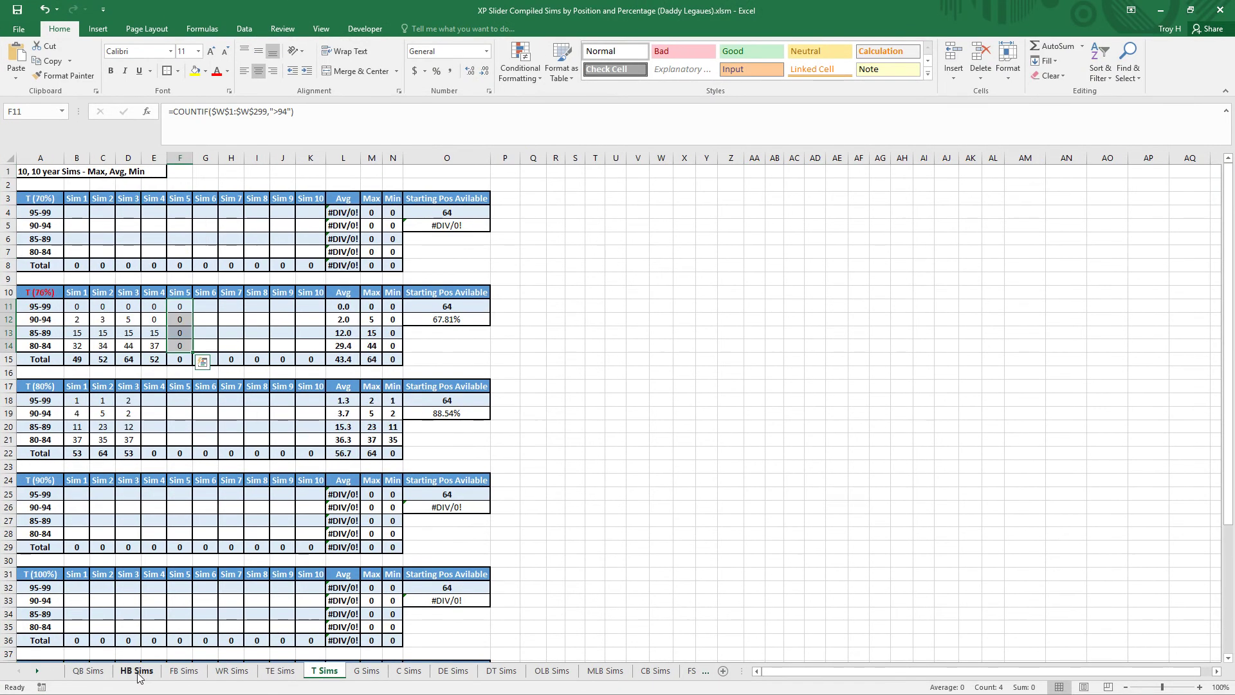
{"action": "left_click", "coordinate": [90, 672]}
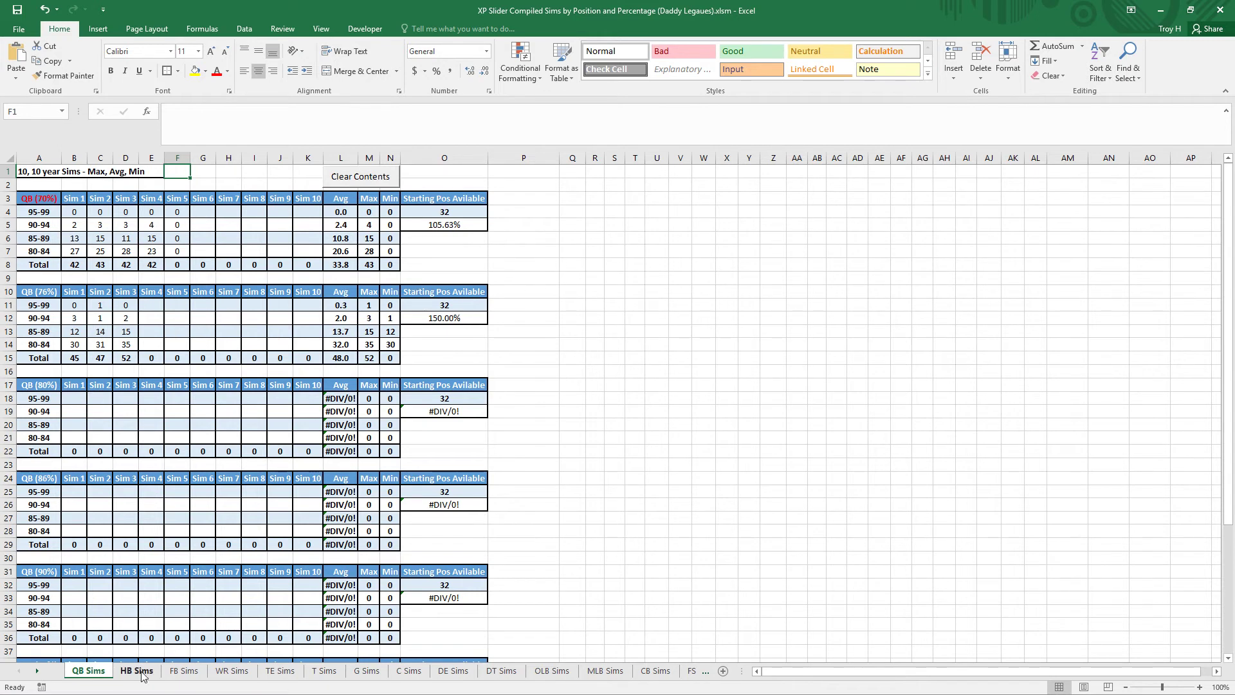
Step: Examine the COUNTIF formula for the 95-99 row of Sim 5 in the QB (70%) table
{"action": "left_click", "coordinate": [178, 213]}
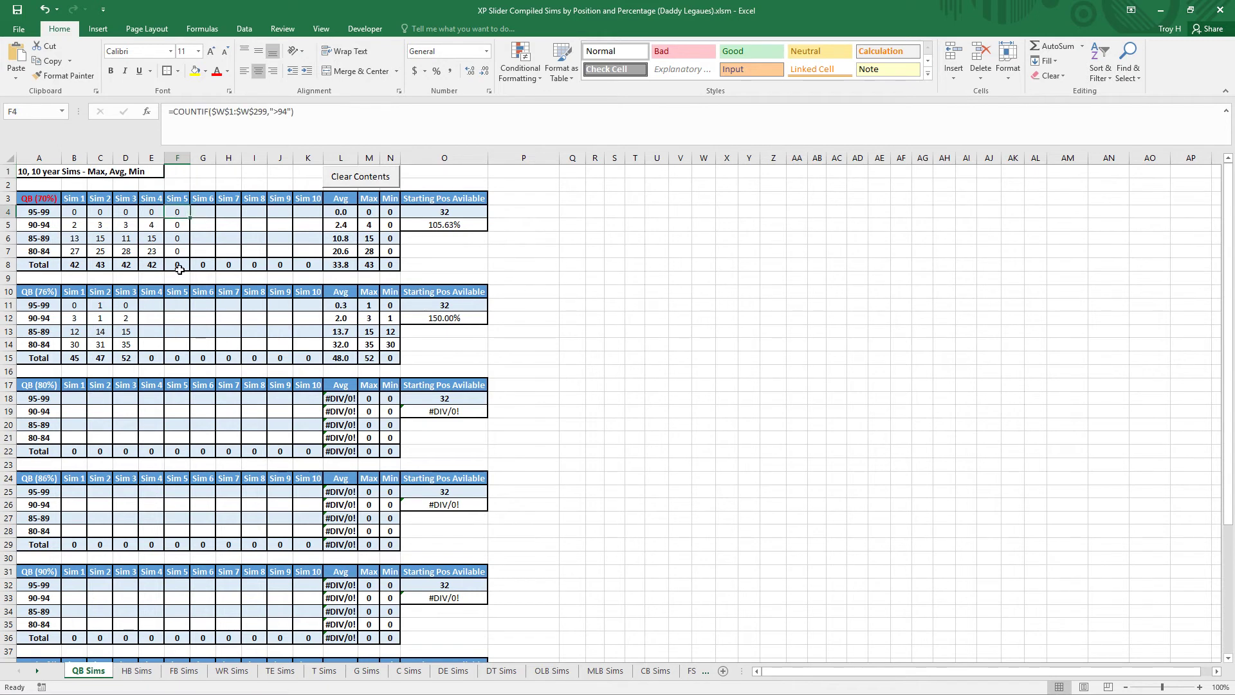
{"action": "left_click", "coordinate": [45, 200]}
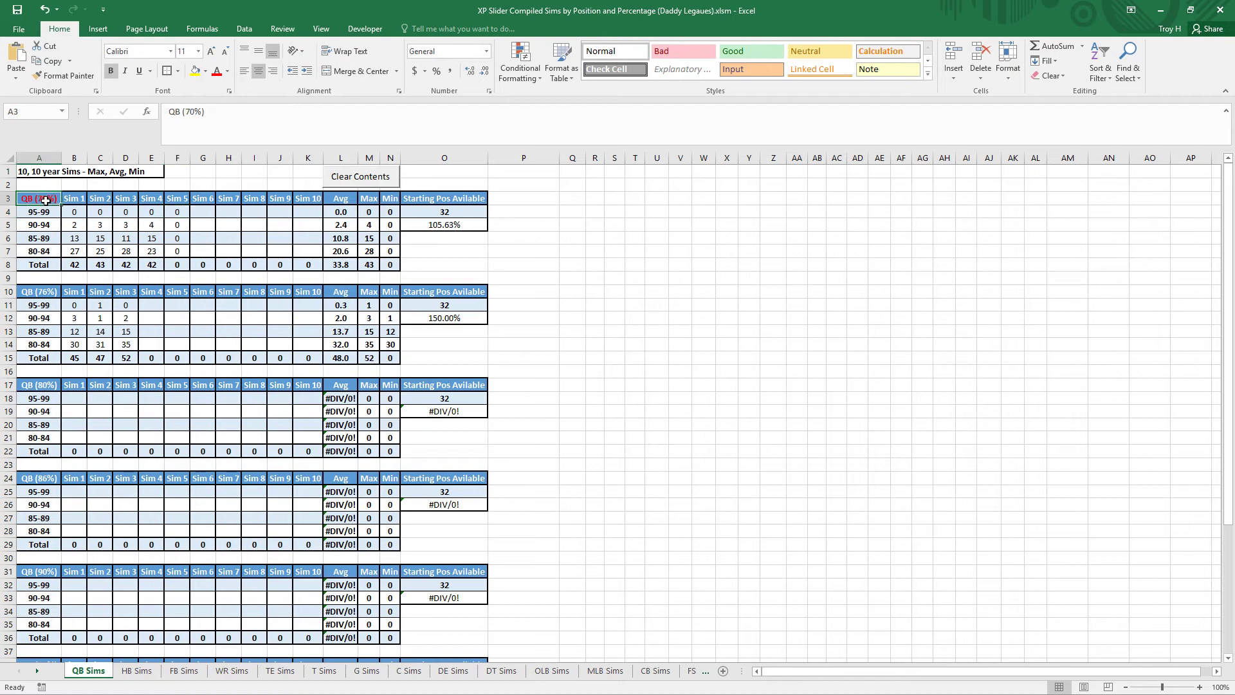
{"action": "left_click", "coordinate": [179, 212]}
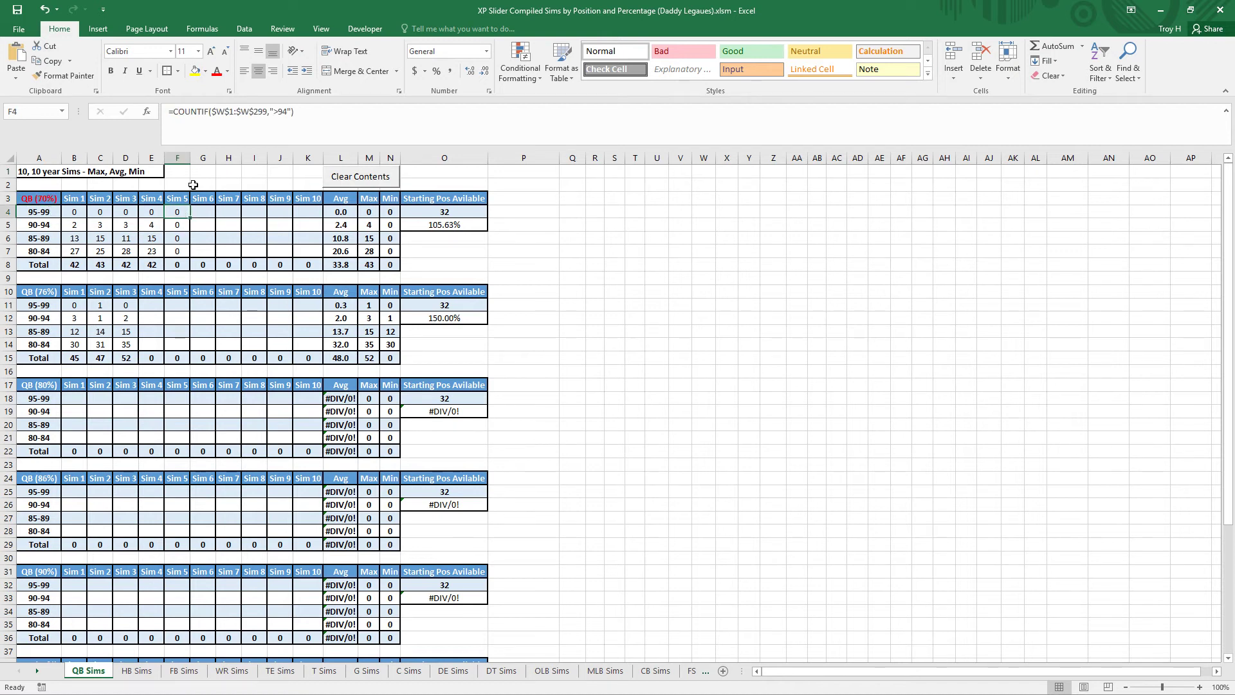
{"action": "left_click", "coordinate": [209, 112]}
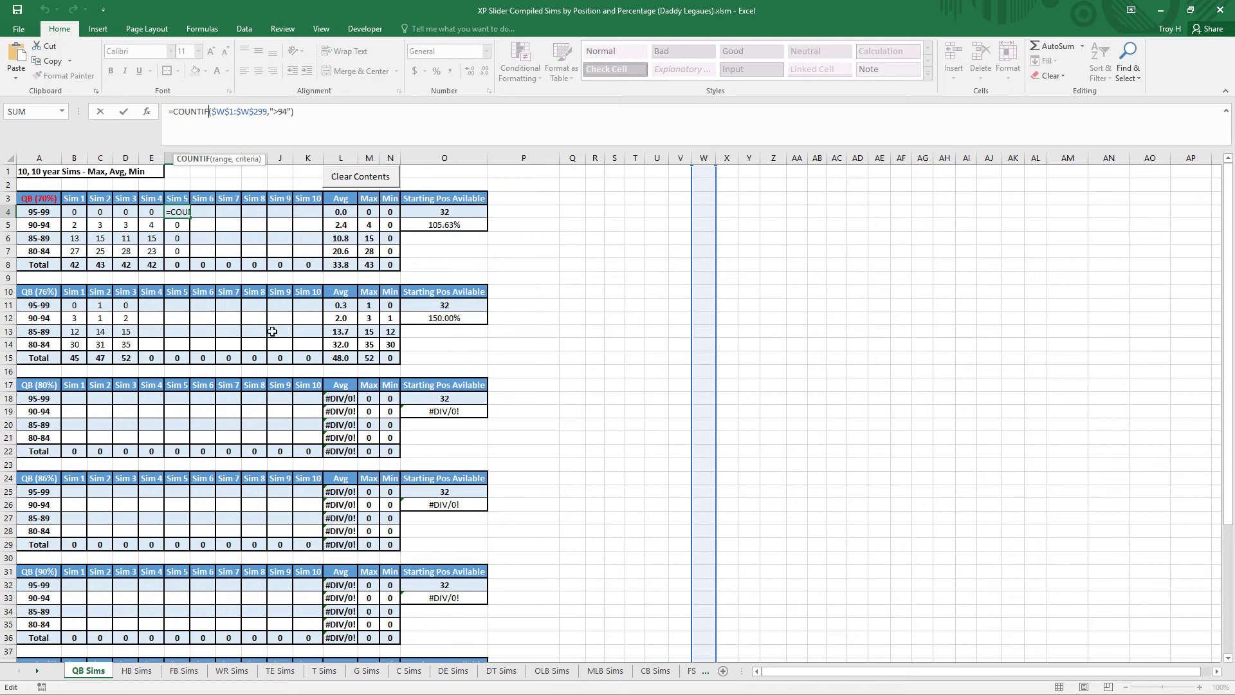
{"action": "key", "text": "Escape"}
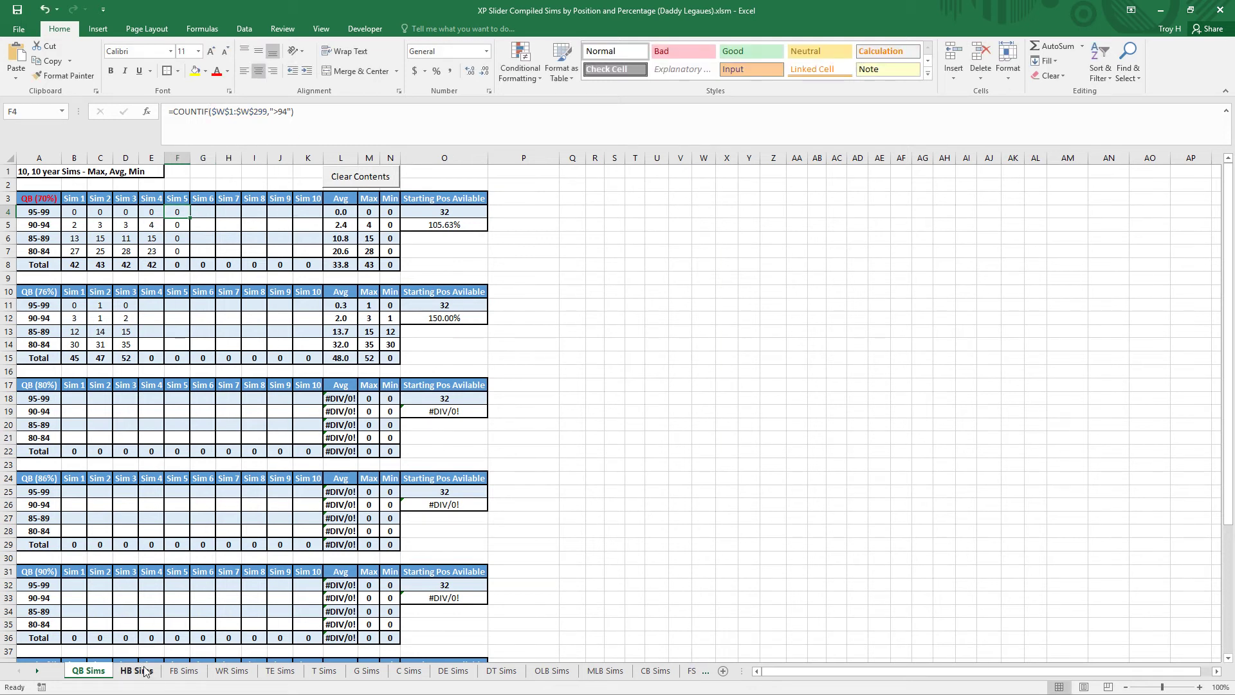
Step: Look through the remaining position sheets up to OLB Sims to compare their layout, then return to QB Sims
{"action": "left_click", "coordinate": [185, 671]}
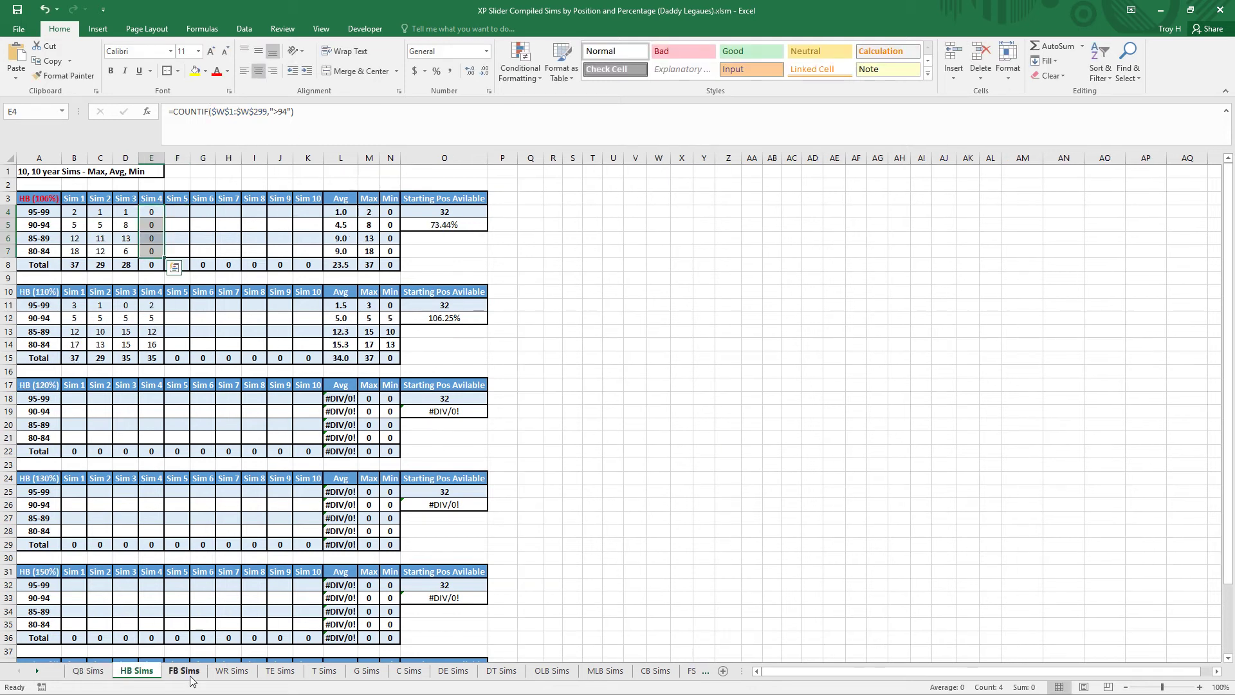
{"action": "left_click", "coordinate": [235, 672]}
{"action": "left_click", "coordinate": [283, 672]}
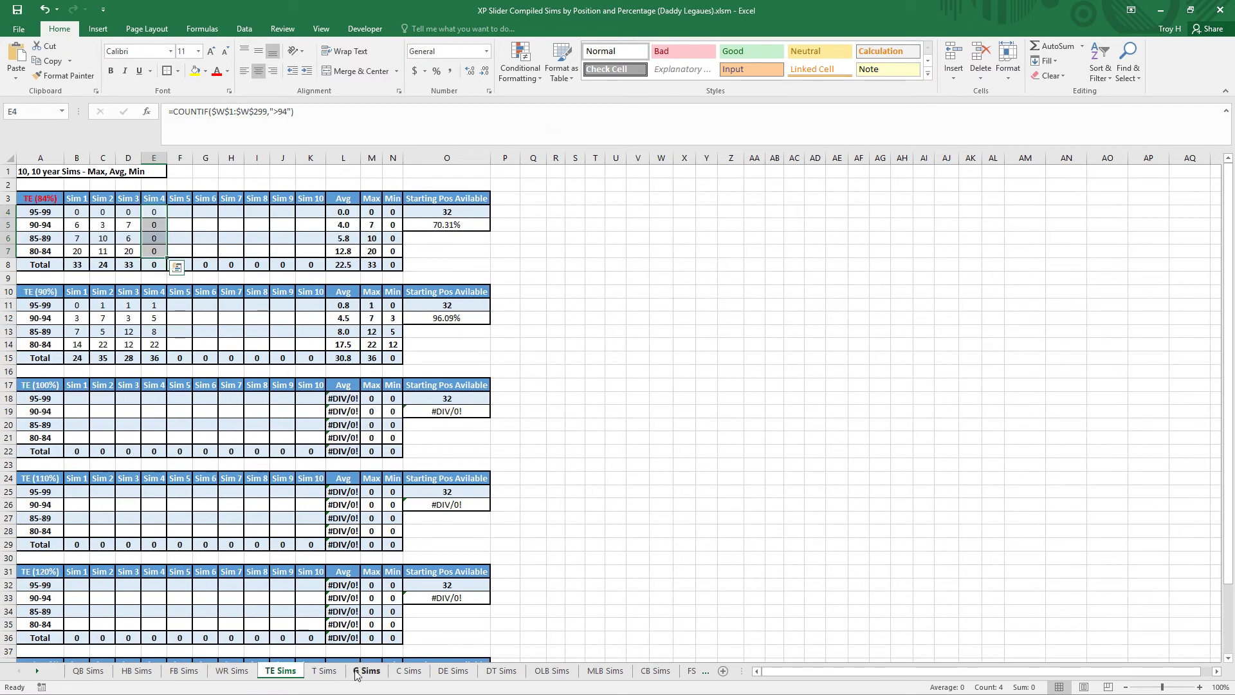
{"action": "left_click", "coordinate": [326, 672]}
{"action": "left_click", "coordinate": [378, 672]}
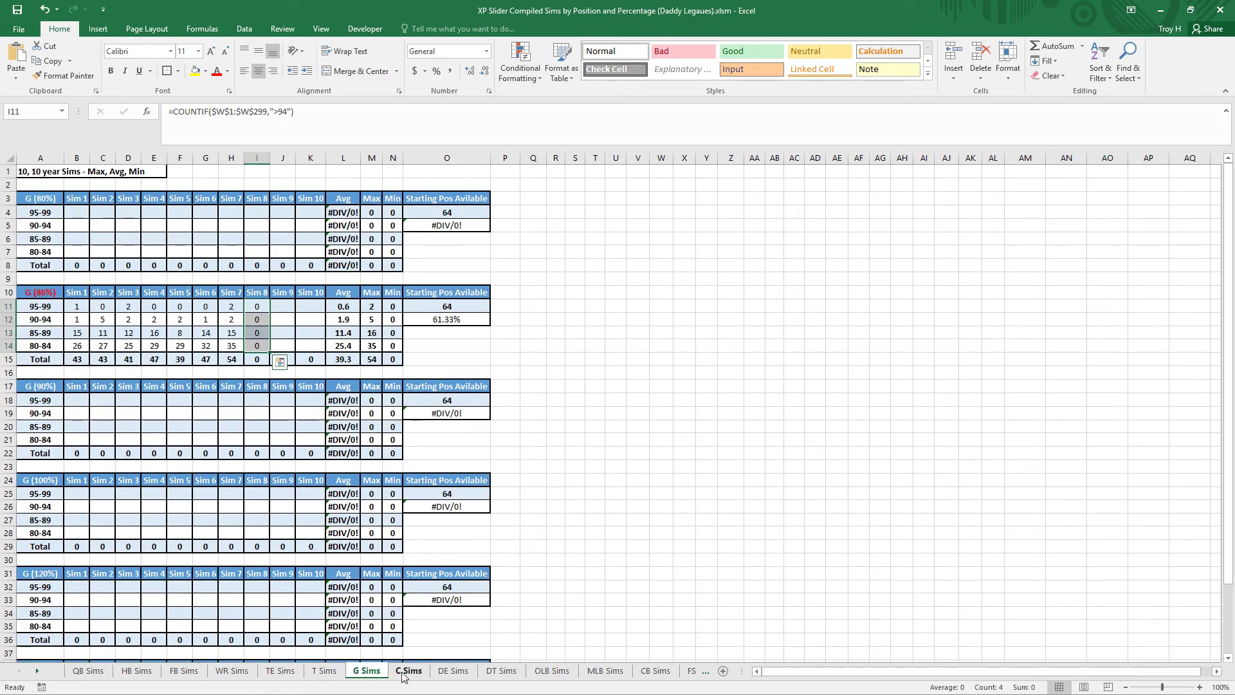
{"action": "left_click", "coordinate": [409, 672]}
{"action": "left_click", "coordinate": [453, 672]}
{"action": "left_click", "coordinate": [495, 674]}
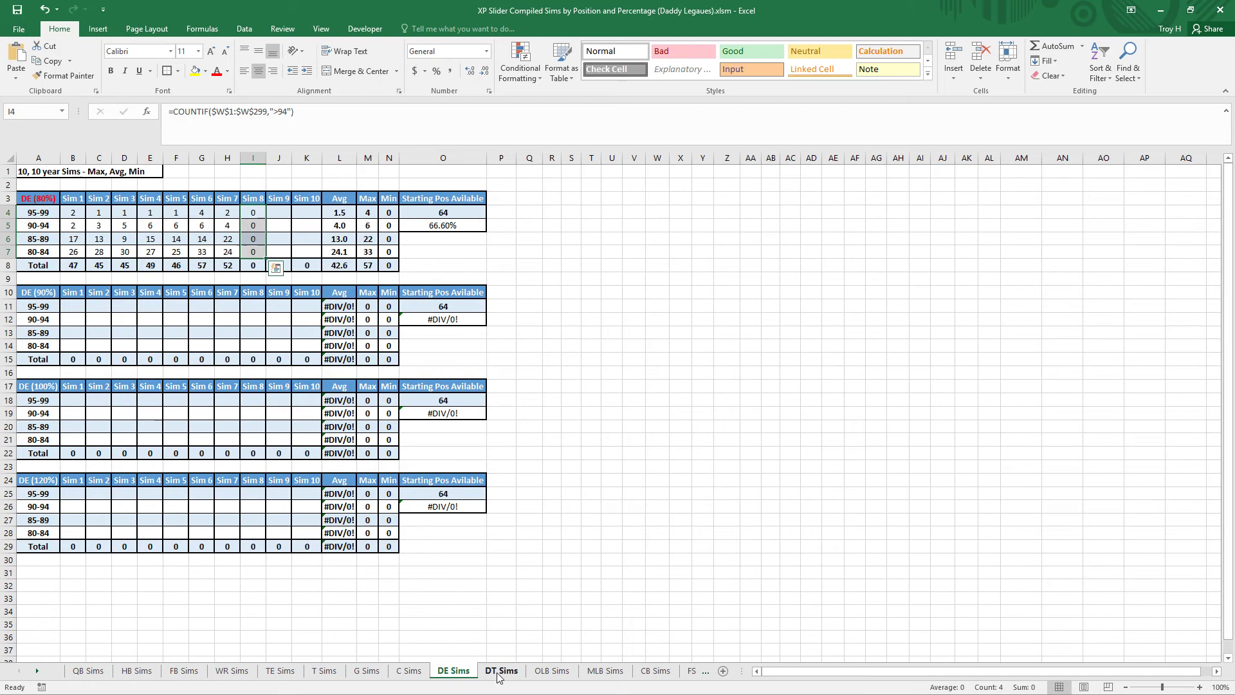
{"action": "left_click", "coordinate": [558, 674]}
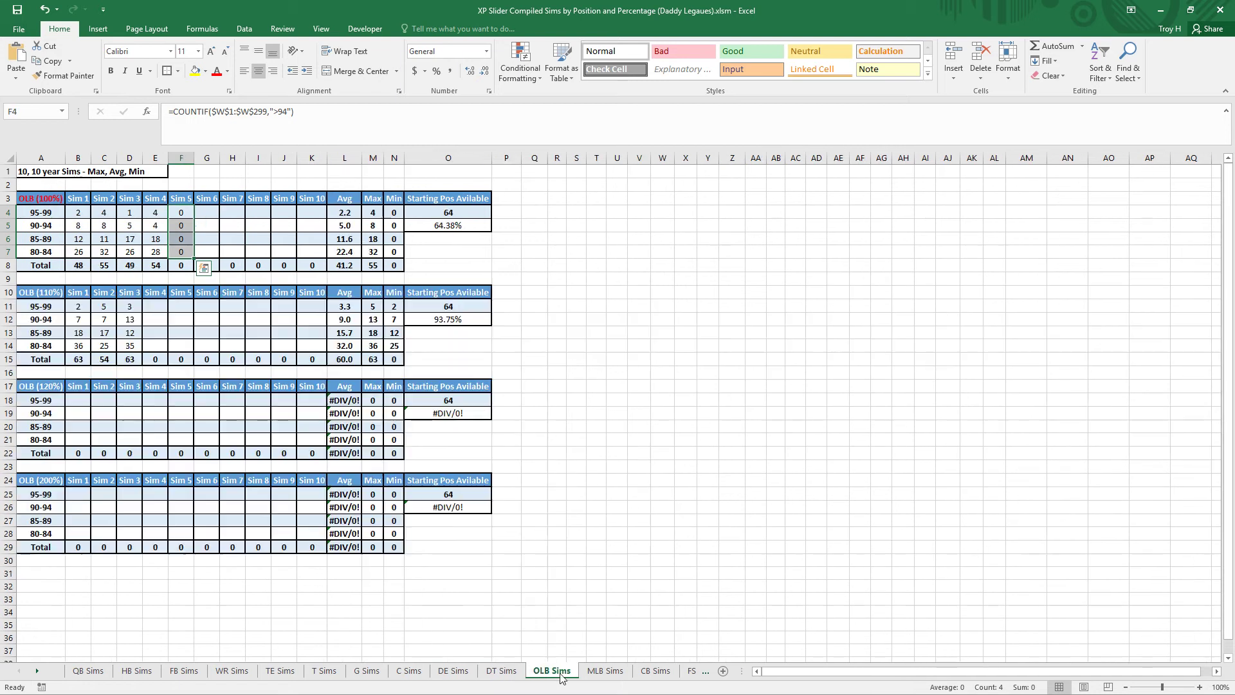
{"action": "left_click", "coordinate": [91, 674]}
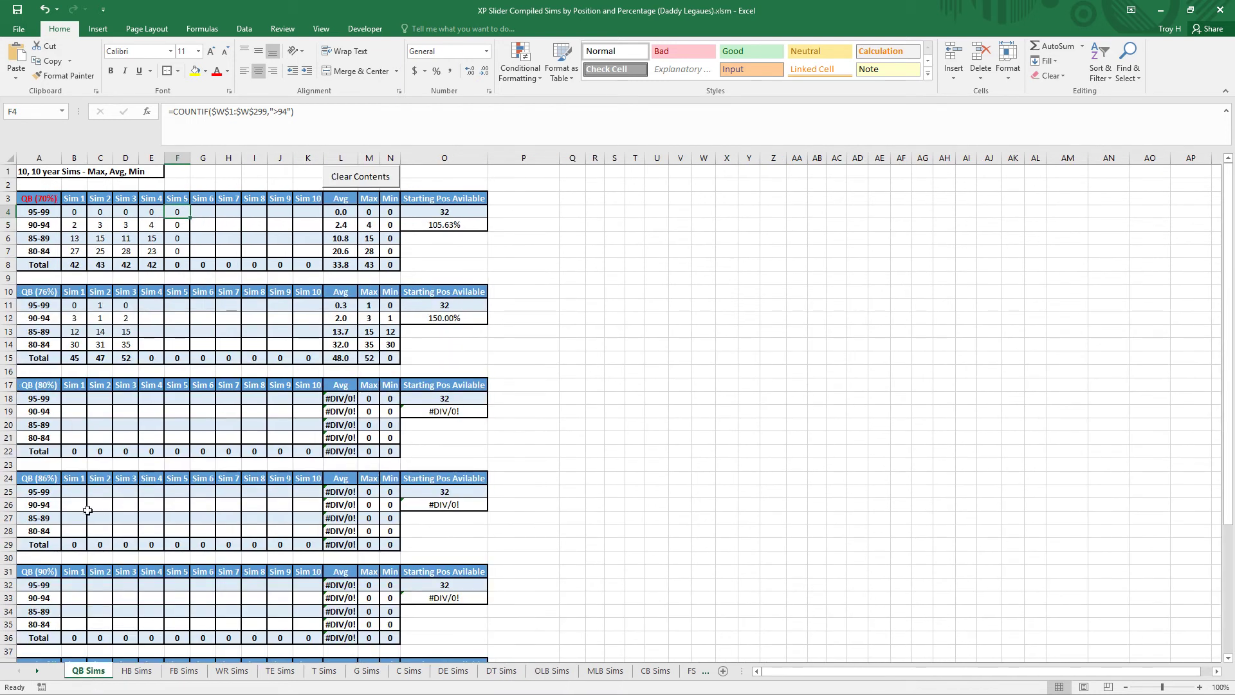
Step: Inspect the Sim 1 to Sim 5 cells of the QB (70%) table, comparing entered values with the Sim 5 formulas
{"action": "left_click", "coordinate": [154, 216]}
{"action": "key", "text": "Left"}
{"action": "key", "text": "Left"}
{"action": "key", "text": "Left"}
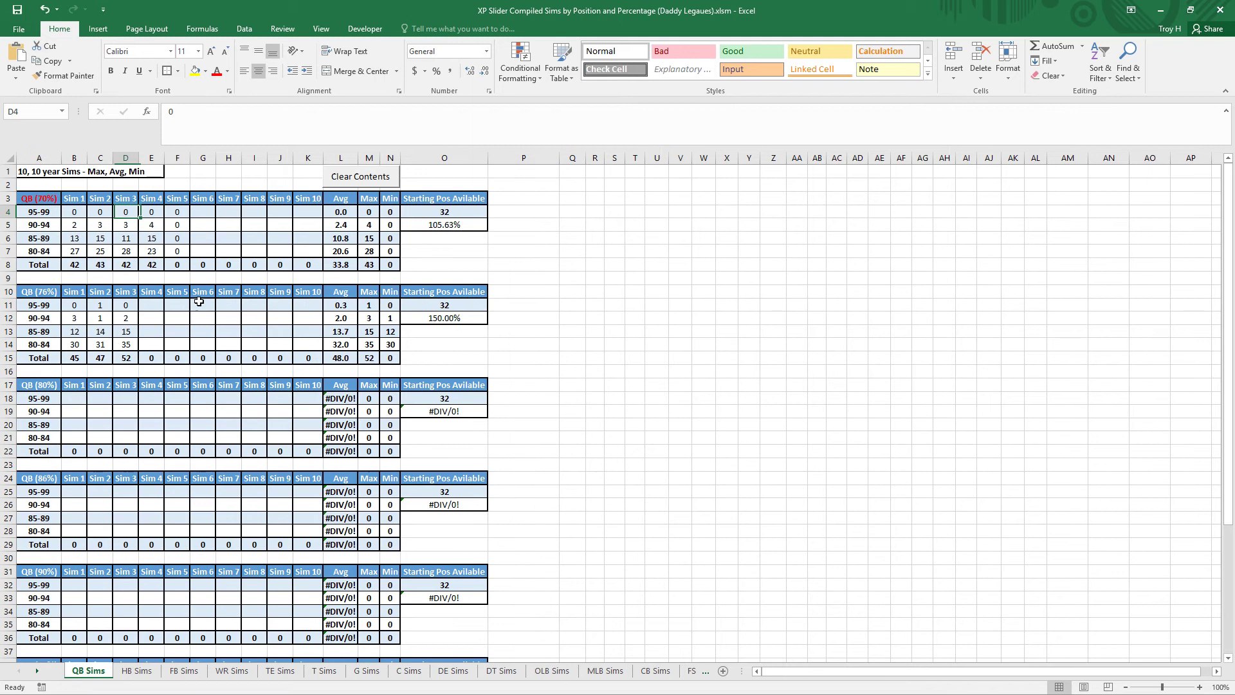
{"action": "key", "text": "Down"}
{"action": "key", "text": "Right"}
{"action": "key", "text": "Right"}
{"action": "key", "text": "Right"}
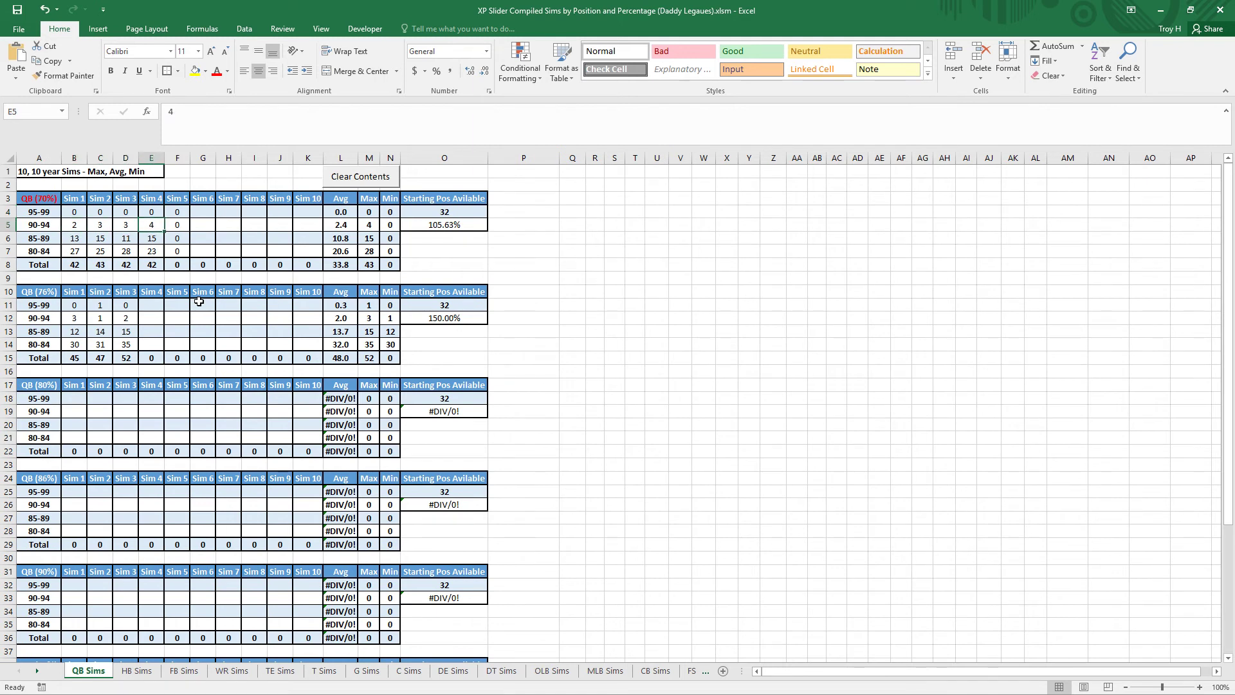
{"action": "key", "text": "Down"}
{"action": "key", "text": "Down"}
{"action": "key", "text": "Left"}
{"action": "key", "text": "Left"}
{"action": "key", "text": "Right"}
{"action": "key", "text": "Right"}
{"action": "key", "text": "Right"}
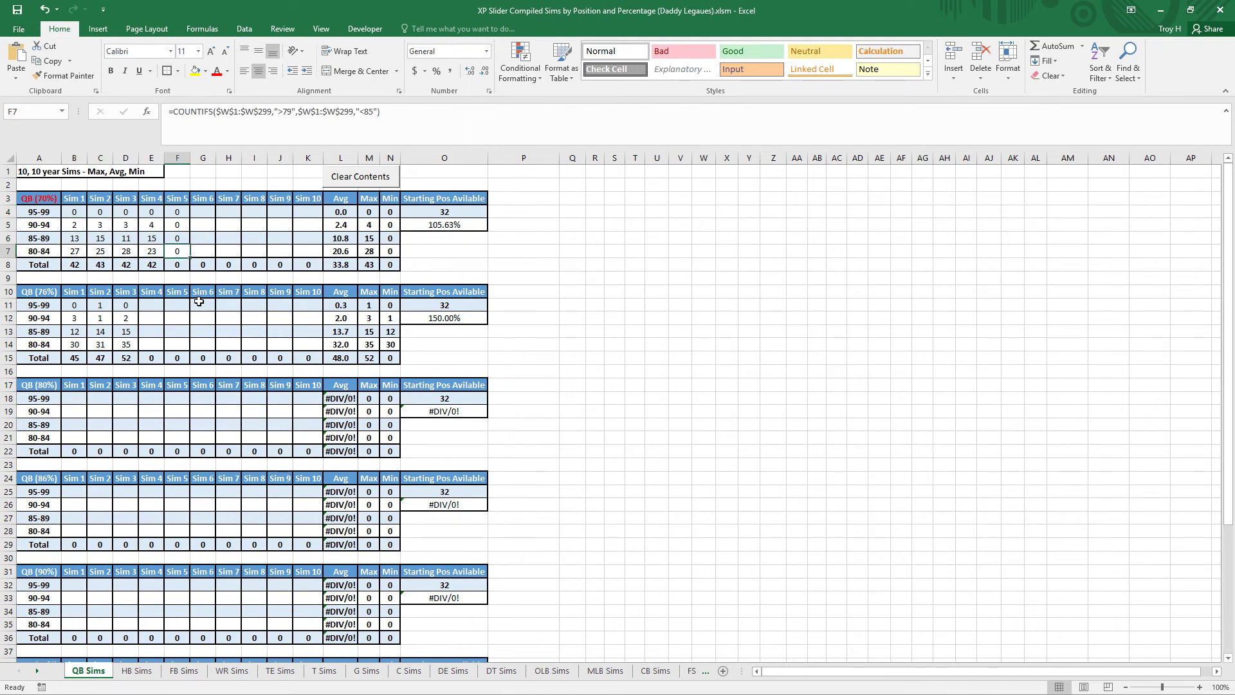
{"action": "key", "text": "Up"}
{"action": "key", "text": "Up"}
{"action": "key", "text": "Up"}
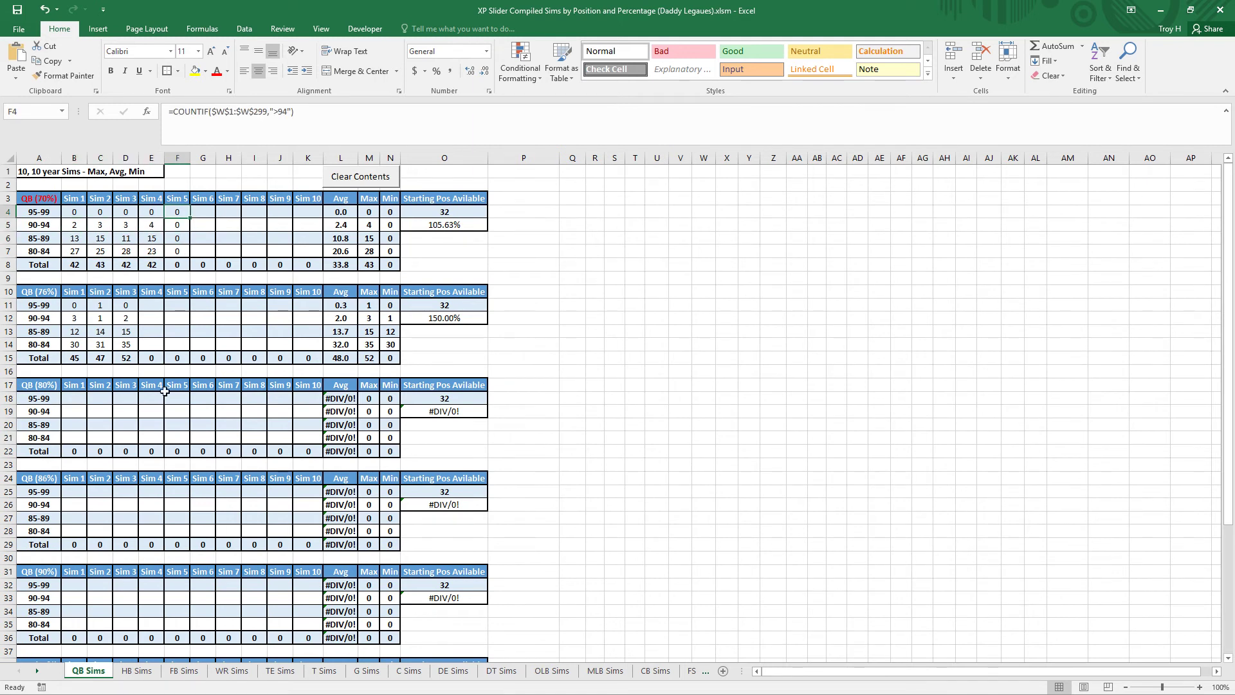
Step: Restore the workbook window and dock it side by side with the browser's player search page
{"action": "left_click", "coordinate": [1191, 10]}
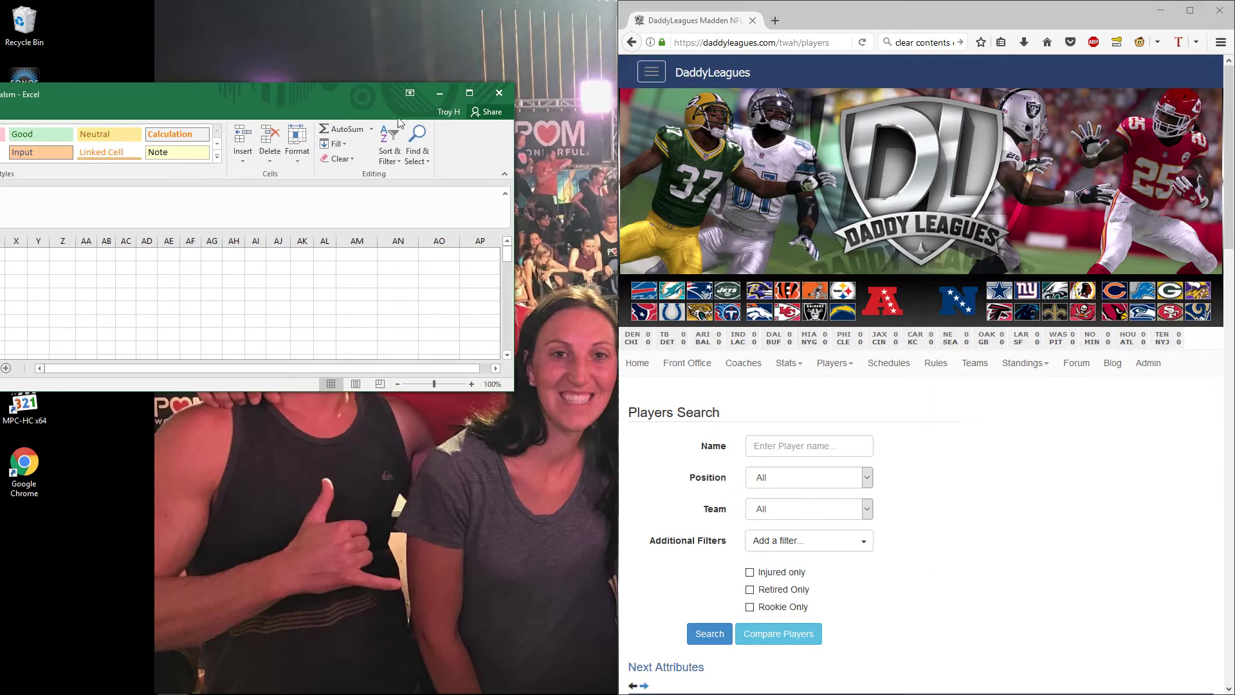
{"action": "left_click_drag", "start_coordinate": [341, 101], "coordinate": [2, 190]}
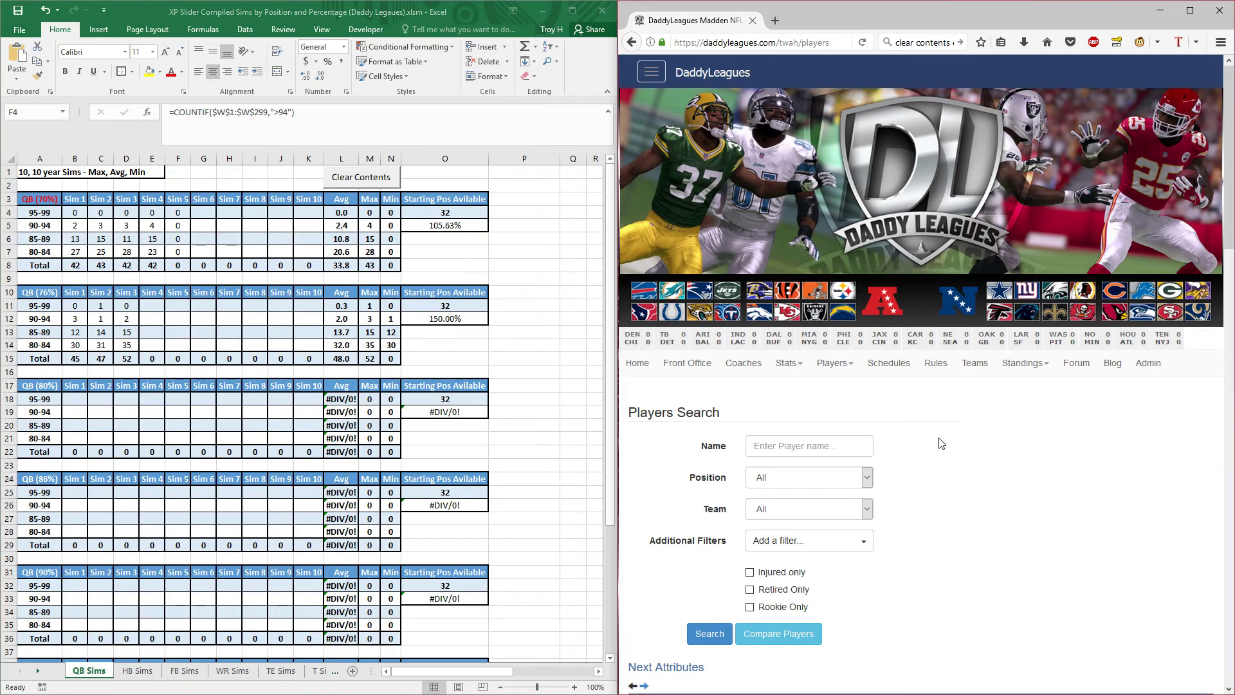
{"action": "left_click", "coordinate": [1198, 11]}
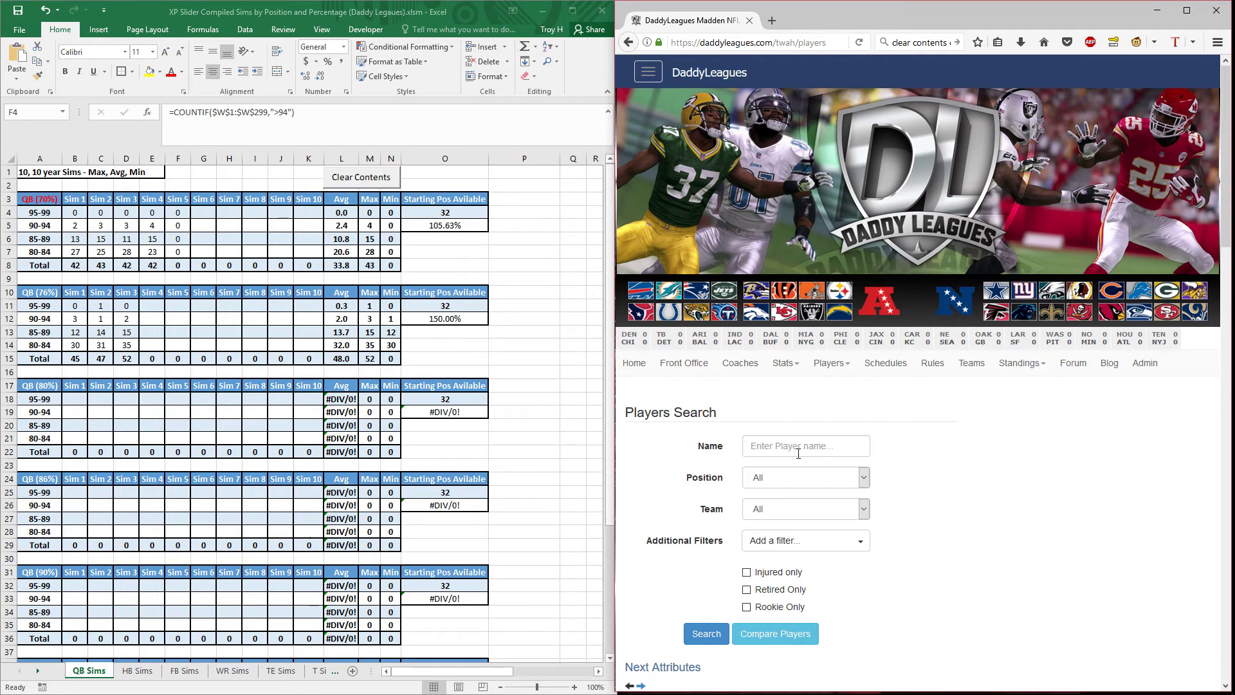
Step: Search the DaddyLeagues players for position QB with an Overall Rating filter of greater than 79
{"action": "left_click", "coordinate": [827, 486]}
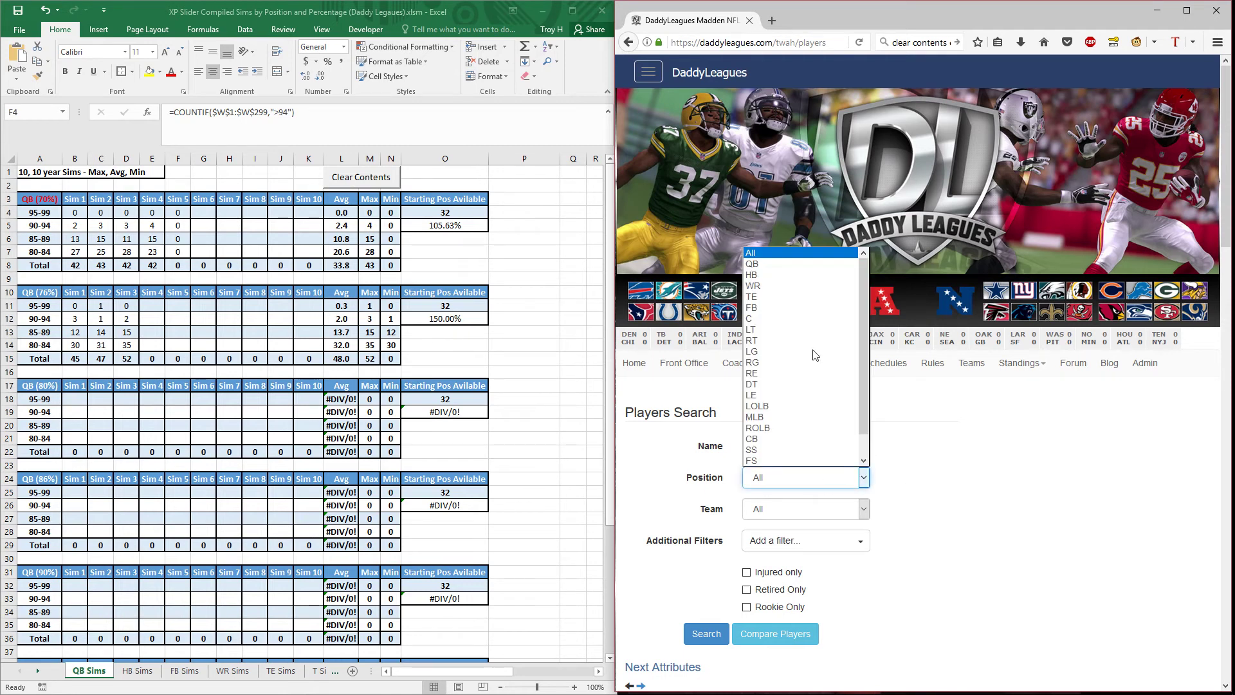
{"action": "left_click", "coordinate": [790, 260]}
{"action": "left_click", "coordinate": [840, 543]}
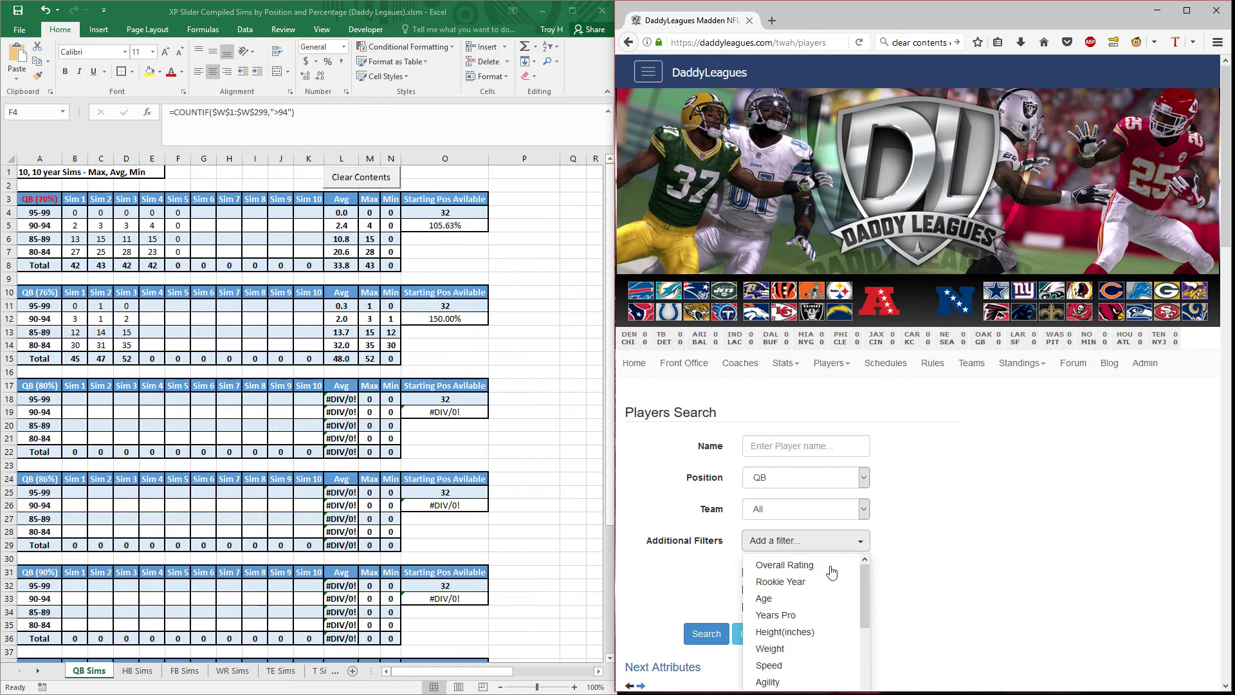
{"action": "left_click", "coordinate": [827, 566]}
{"action": "left_click", "coordinate": [918, 546]}
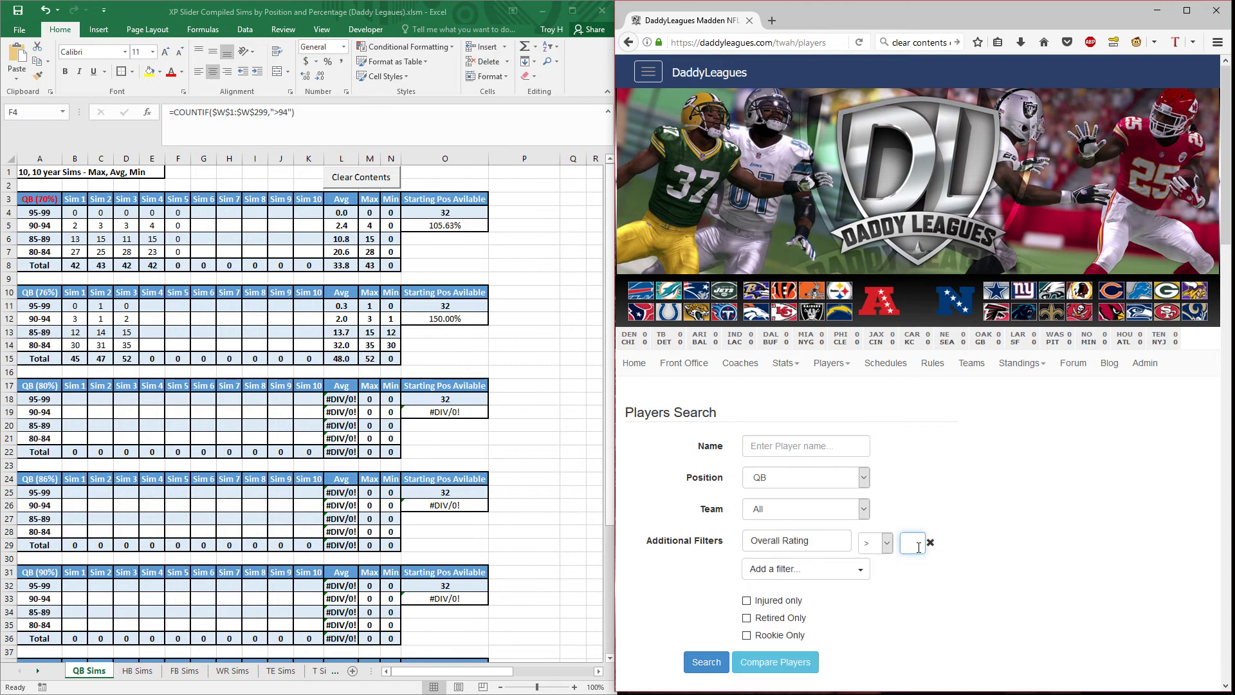
{"action": "type", "text": "79"}
{"action": "key", "text": "Return"}
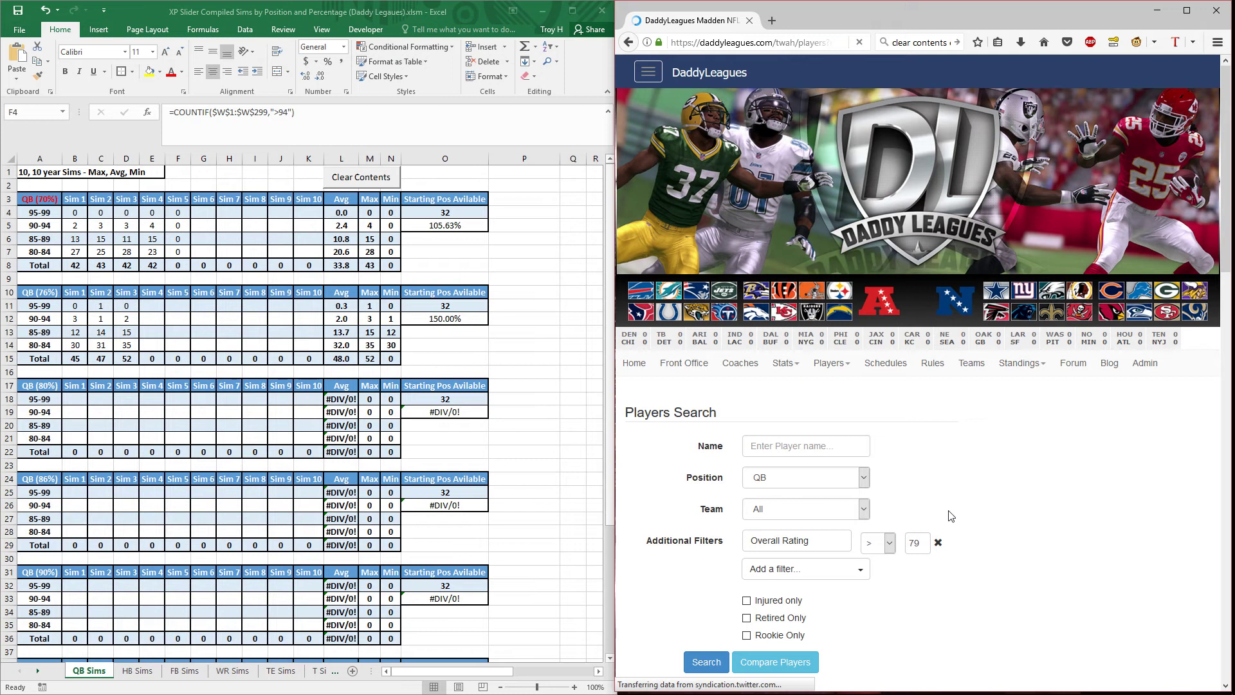
Step: Copy the entire QB results page into cell P1 of the Excel QB Sims sheet, matching destination formatting, and check the Sim 5 column
{"action": "scroll", "coordinate": [950, 515], "scroll_direction": "down", "scroll_amount": 15}
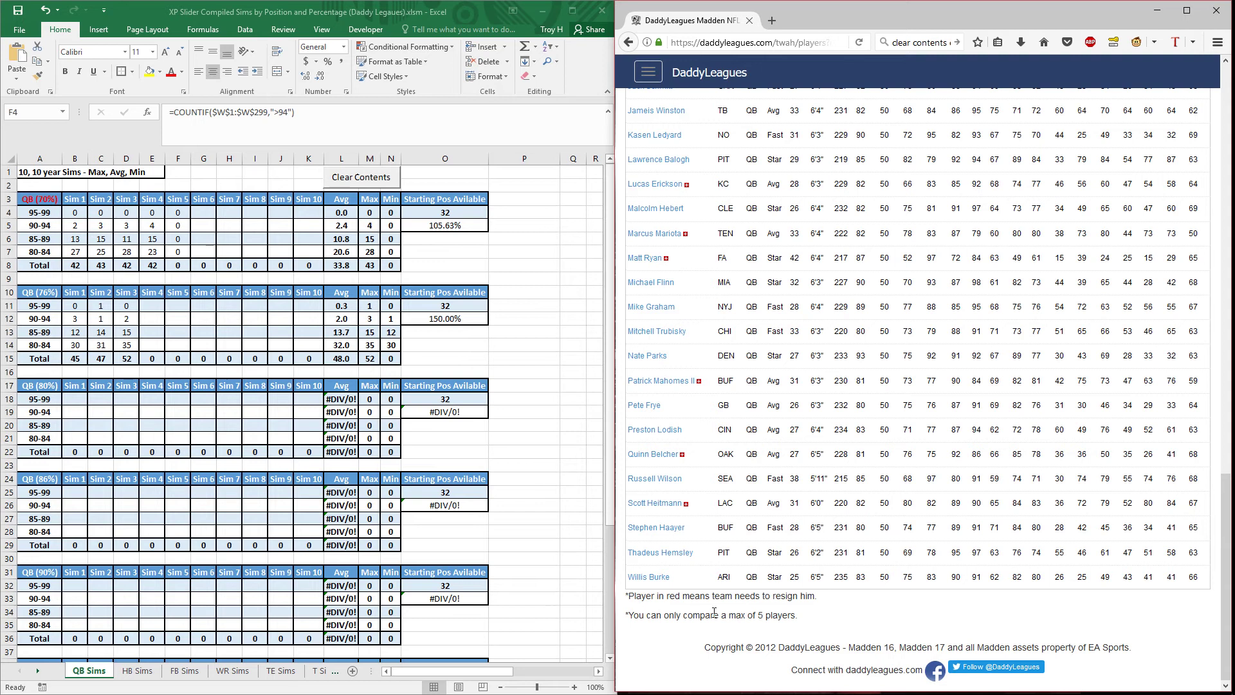
{"action": "key", "text": "ctrl+a"}
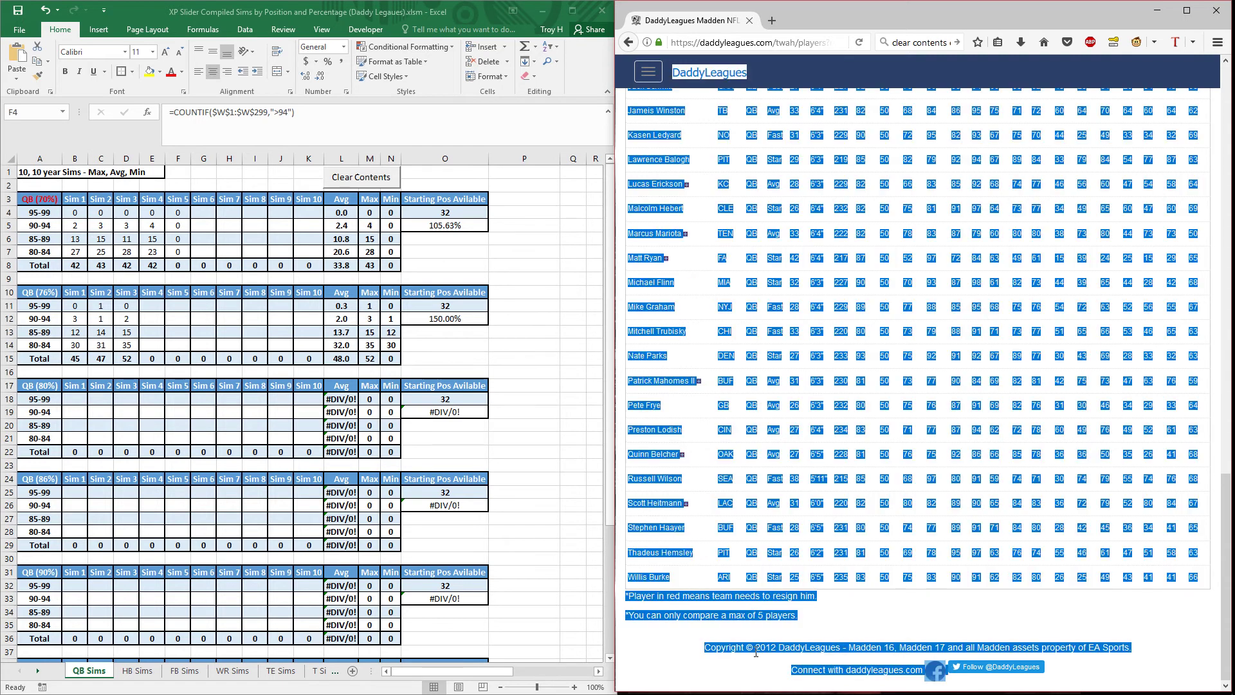
{"action": "key", "text": "alt+Tab"}
{"action": "left_click", "coordinate": [529, 171]}
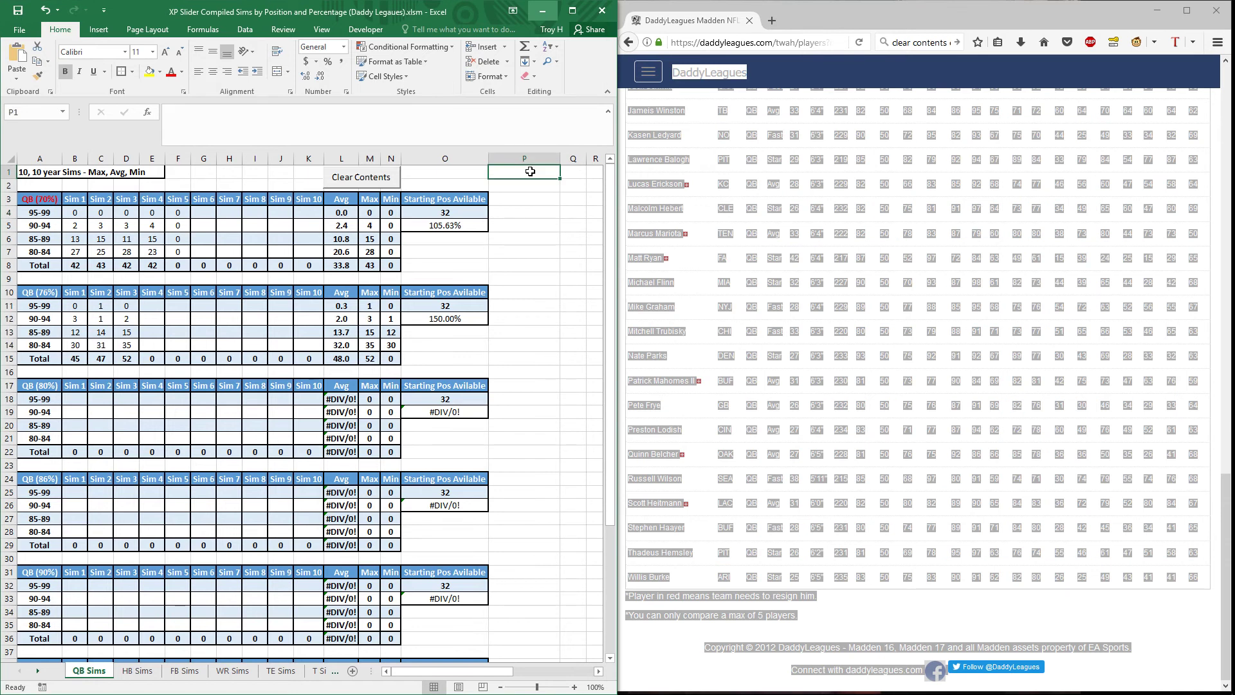
{"action": "right_click", "coordinate": [530, 171]}
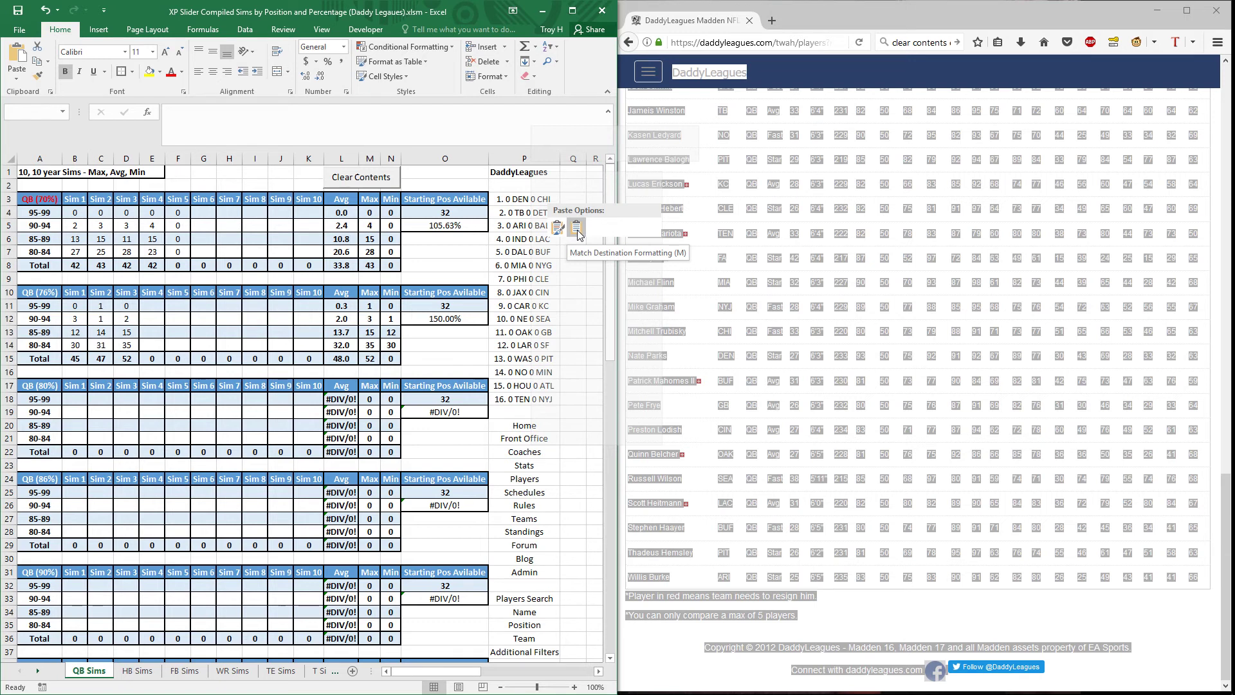
{"action": "left_click", "coordinate": [576, 227]}
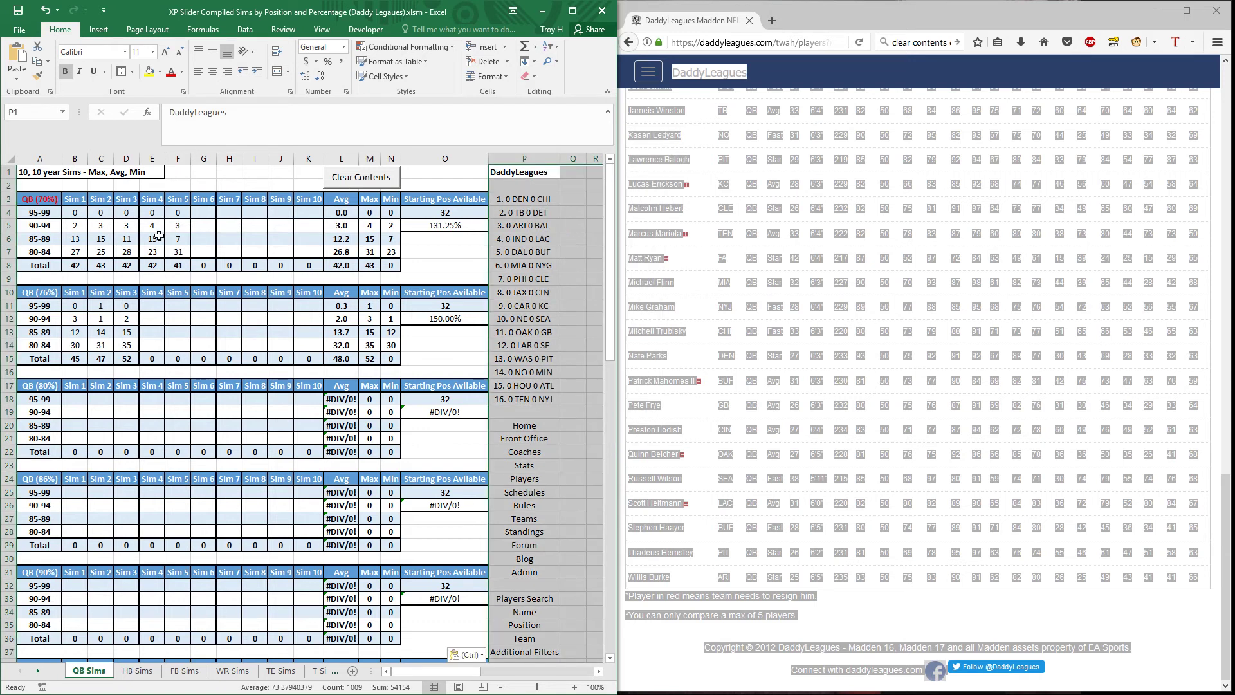
{"action": "left_click", "coordinate": [180, 212]}
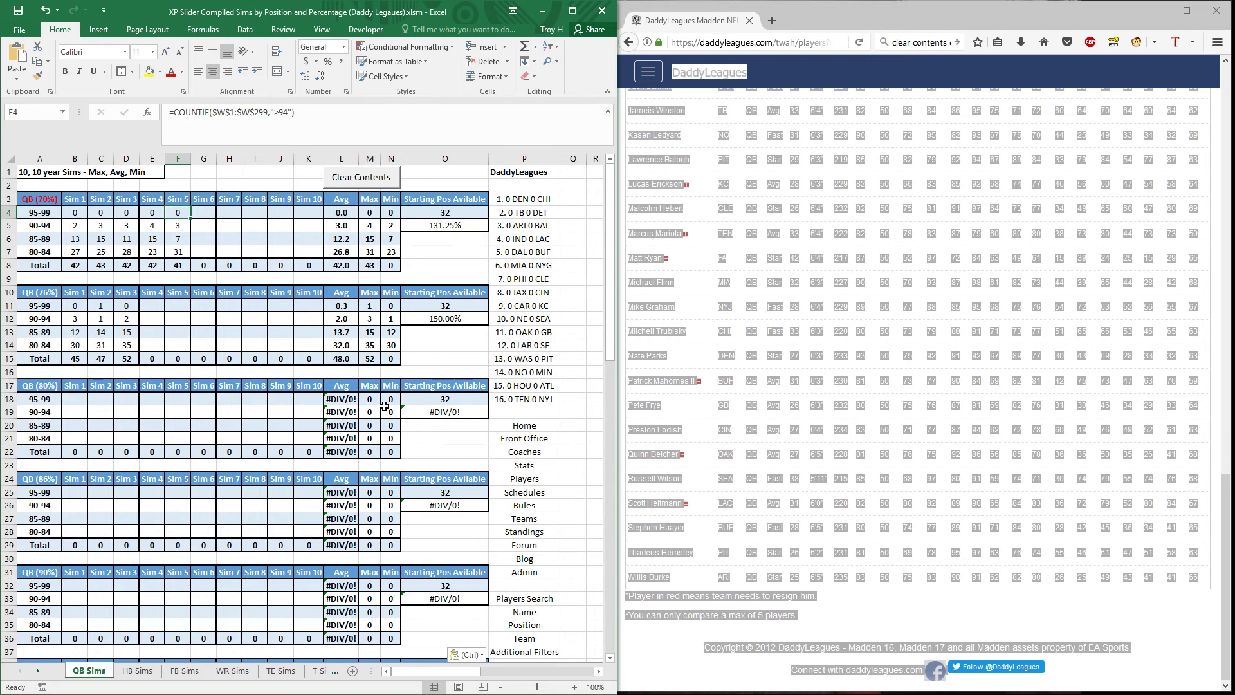
Step: Open the HB Sims sheet and search the DaddyLeagues players for position HB with the Overall Rating filter greater than 79
{"action": "left_click", "coordinate": [137, 671]}
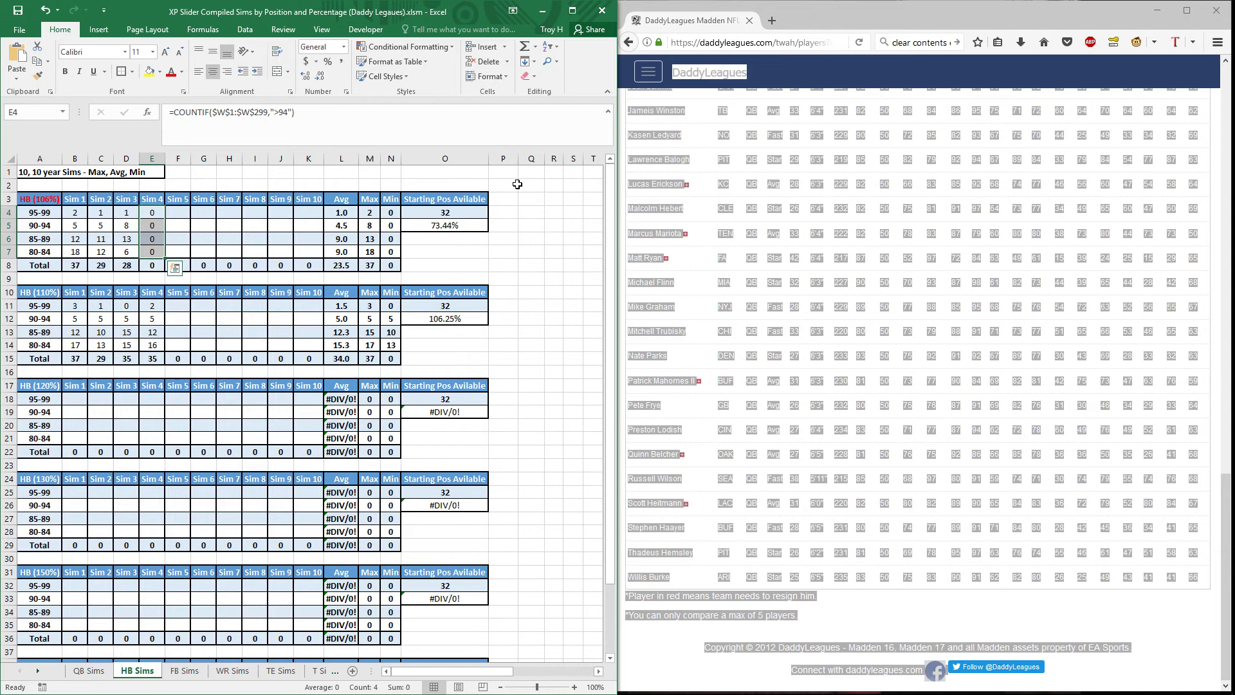
{"action": "left_click", "coordinate": [709, 159]}
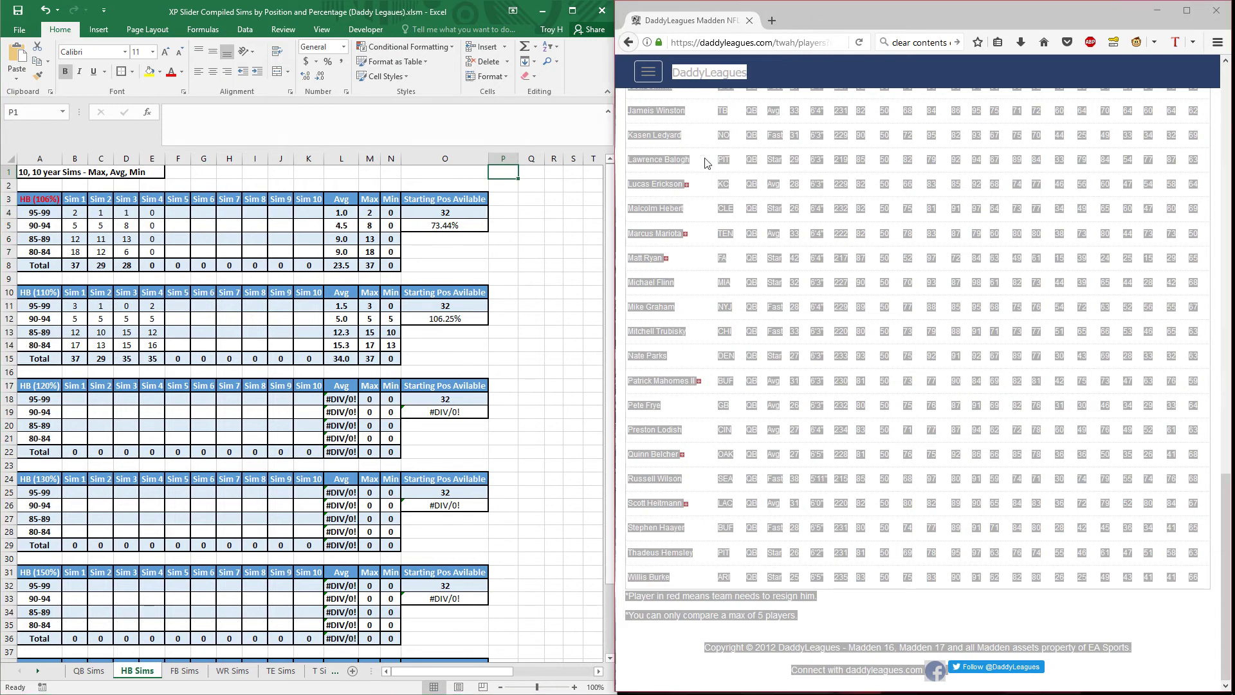
{"action": "scroll", "coordinate": [795, 202], "scroll_direction": "up", "scroll_amount": 15}
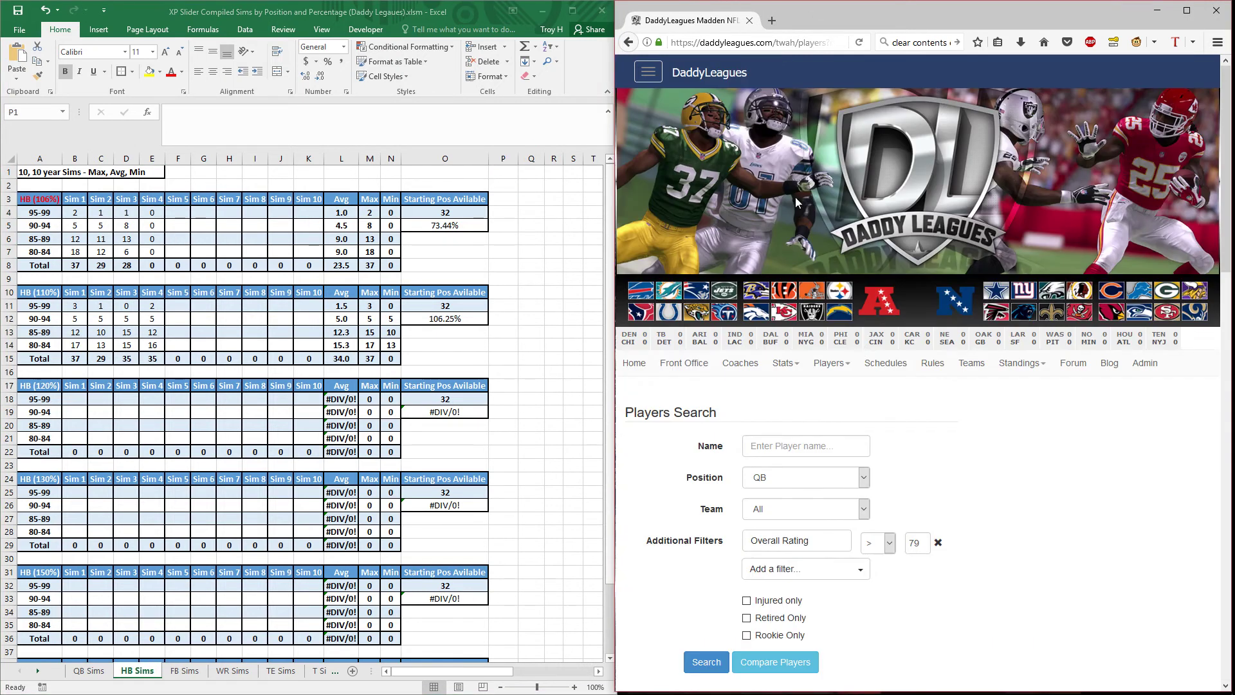
{"action": "left_click", "coordinate": [862, 483]}
{"action": "left_click", "coordinate": [807, 274]}
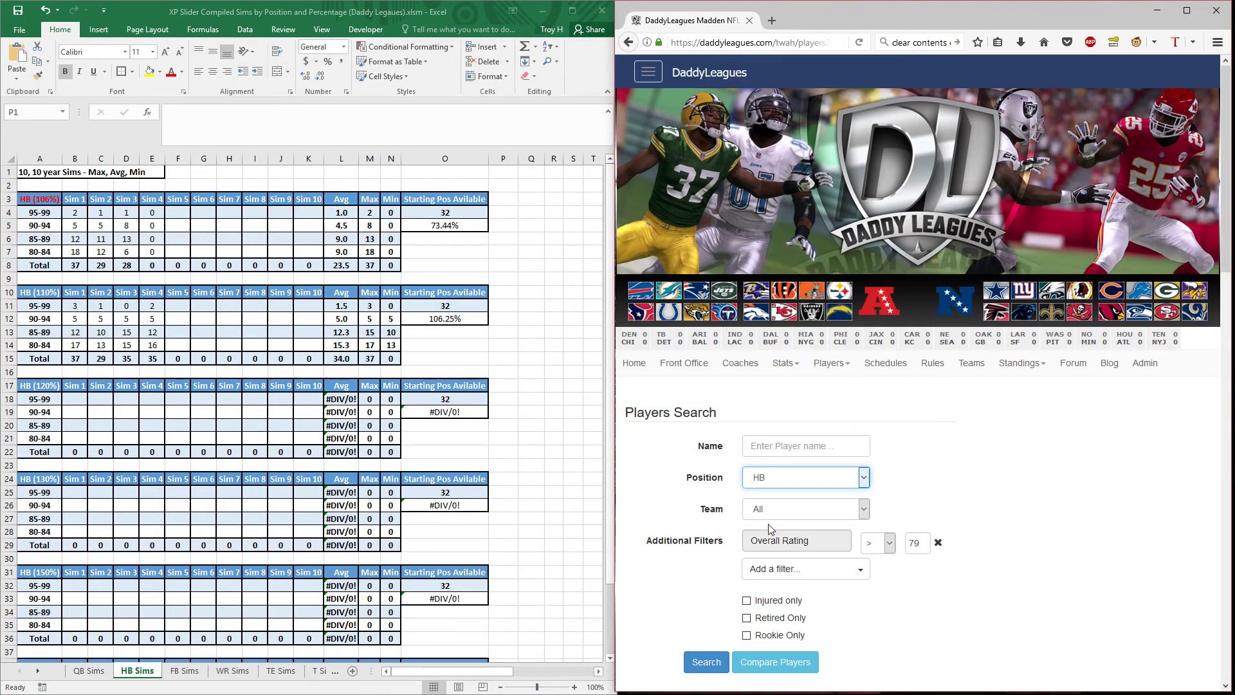
{"action": "left_click", "coordinate": [709, 657]}
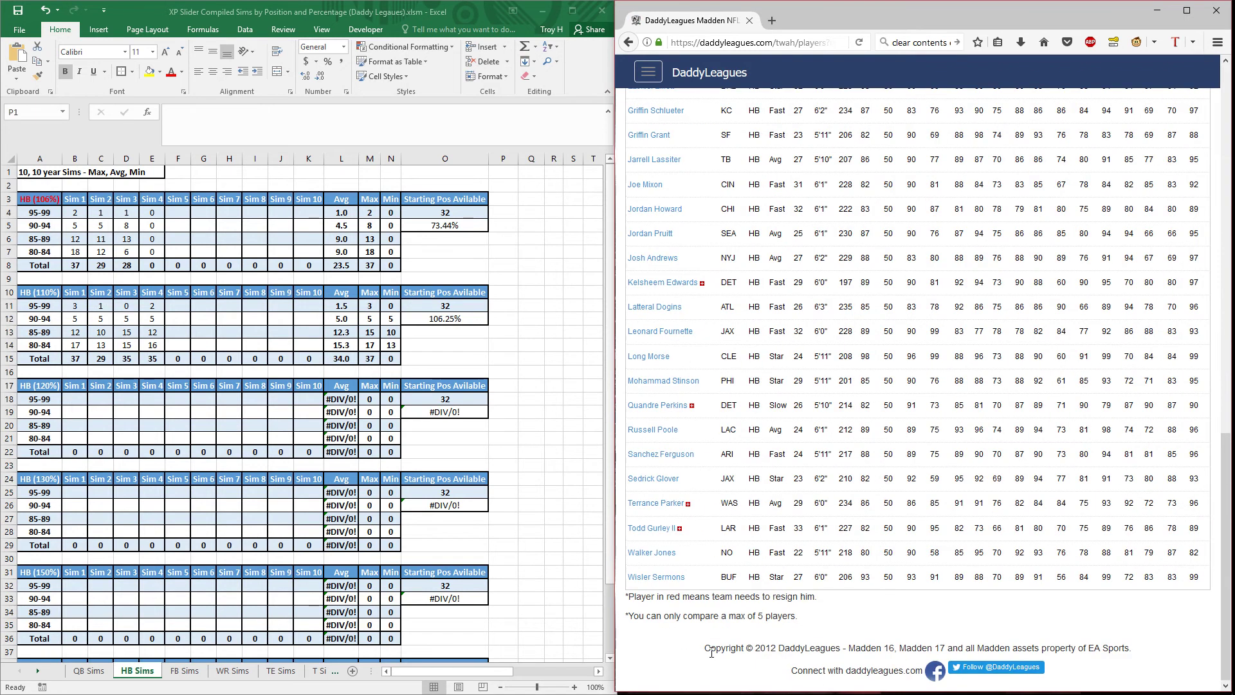
Step: Copy the entire HB results page into cell P1 of the HB Sims sheet, matching destination formatting, and check the HB (106%) Sim 4 column
{"action": "key", "text": "ctrl+a"}
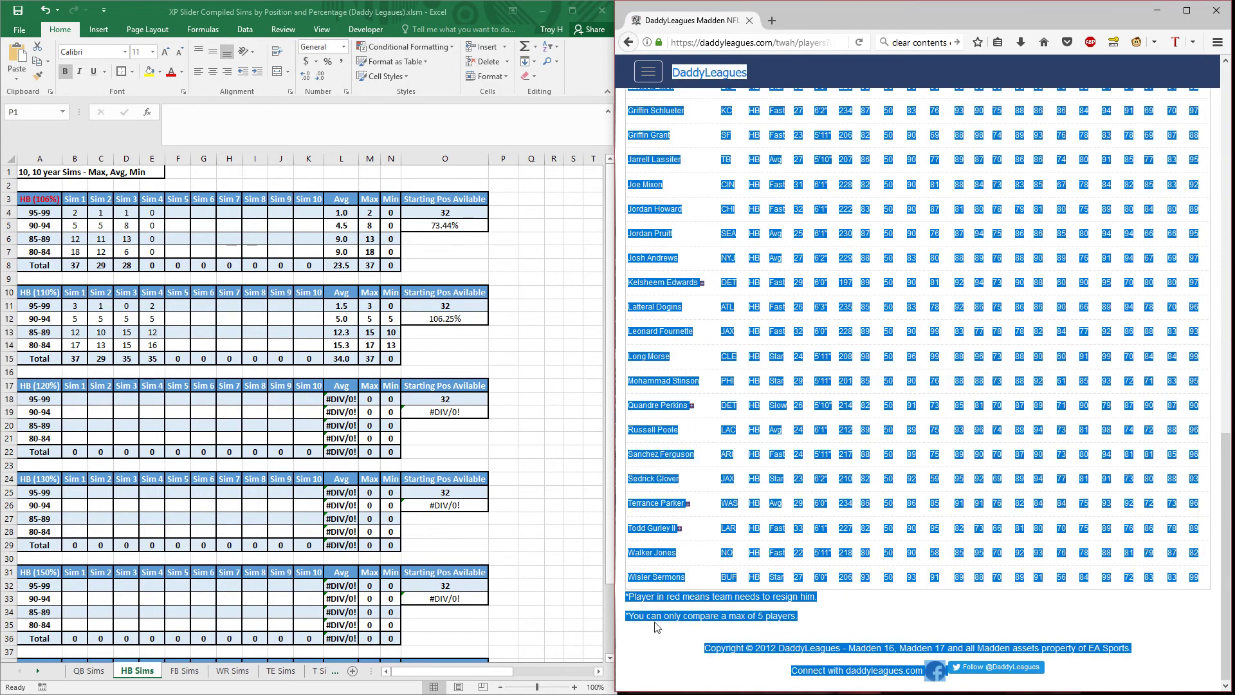
{"action": "left_click", "coordinate": [512, 175]}
{"action": "right_click", "coordinate": [513, 175]}
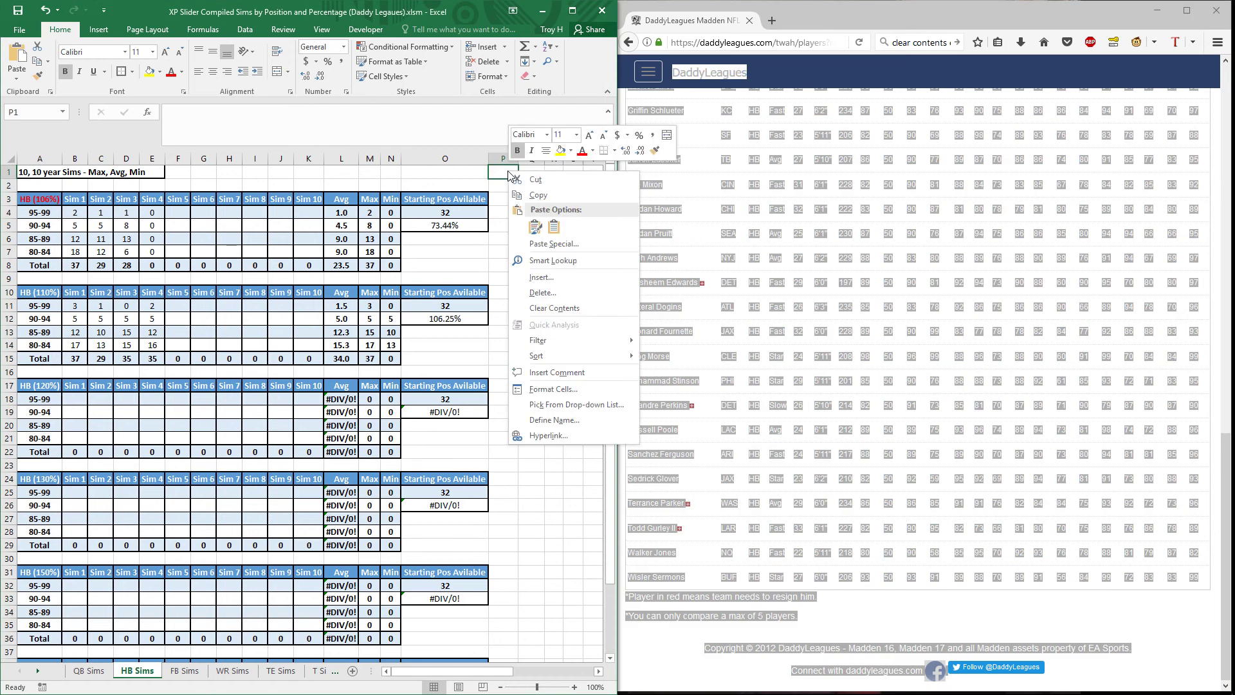
{"action": "left_click", "coordinate": [548, 226]}
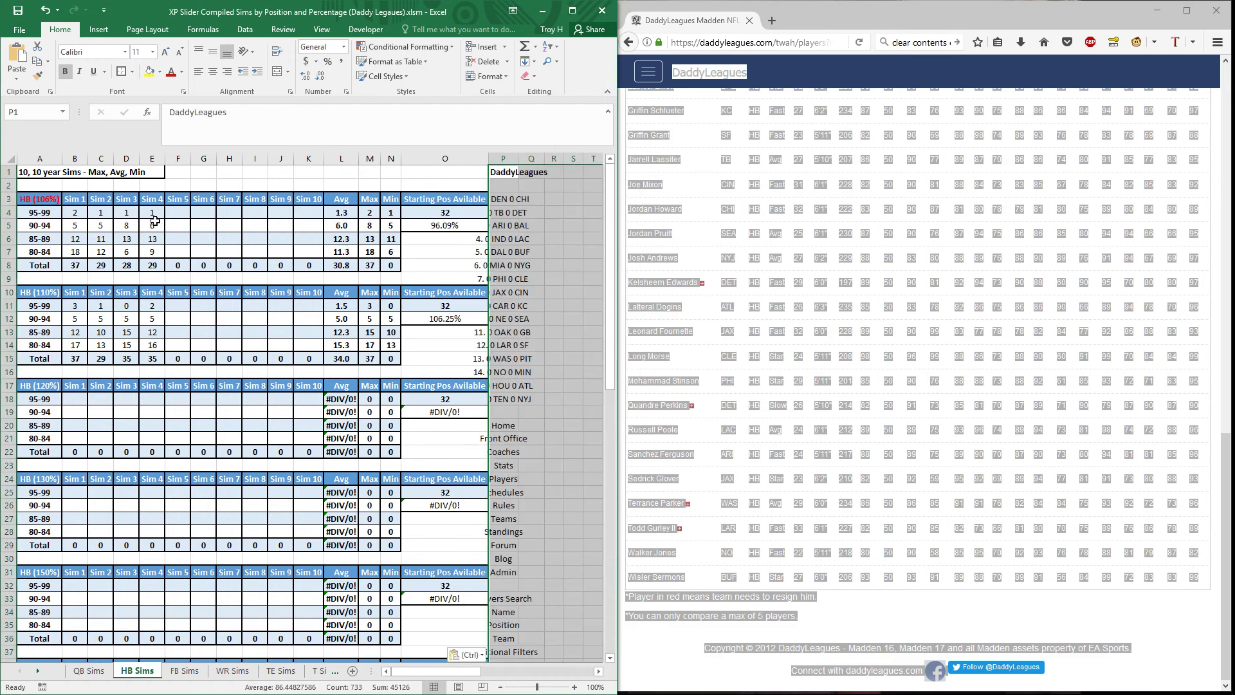
{"action": "mouse_move", "coordinate": [155, 214]}
{"action": "left_mouse_down"}
{"action": "mouse_move", "coordinate": [212, 270]}
{"action": "mouse_move", "coordinate": [155, 239]}
{"action": "left_mouse_up"}
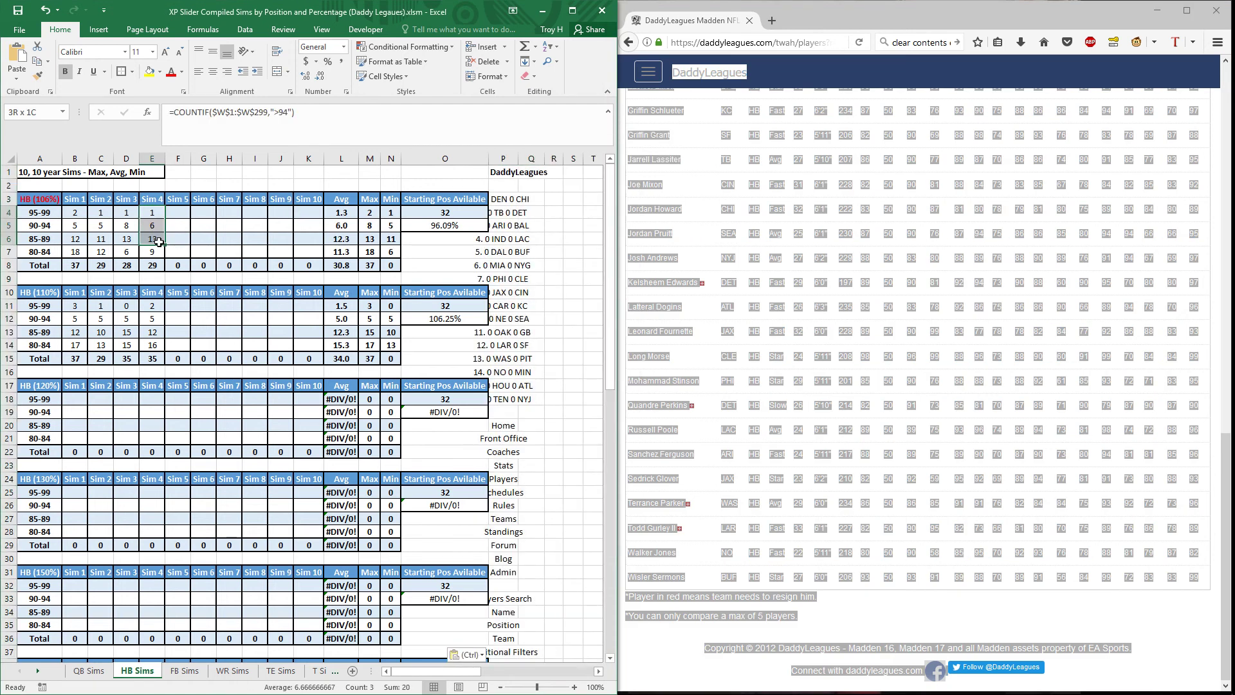
{"action": "left_click", "coordinate": [185, 216]}
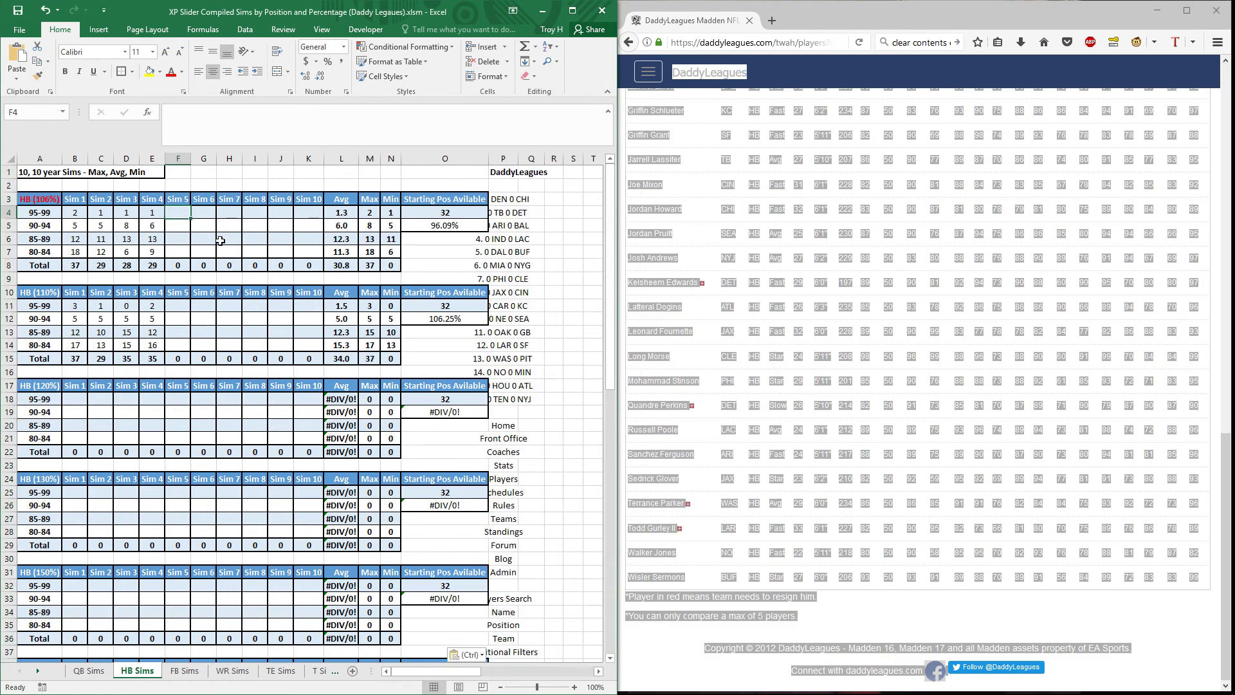
Step: With the FB Sims sheet open, search the players for position FB rated above 79 and copy the entire results page
{"action": "left_click", "coordinate": [191, 677]}
{"action": "left_click", "coordinate": [703, 254]}
{"action": "scroll", "coordinate": [703, 255], "scroll_direction": "up", "scroll_amount": 15}
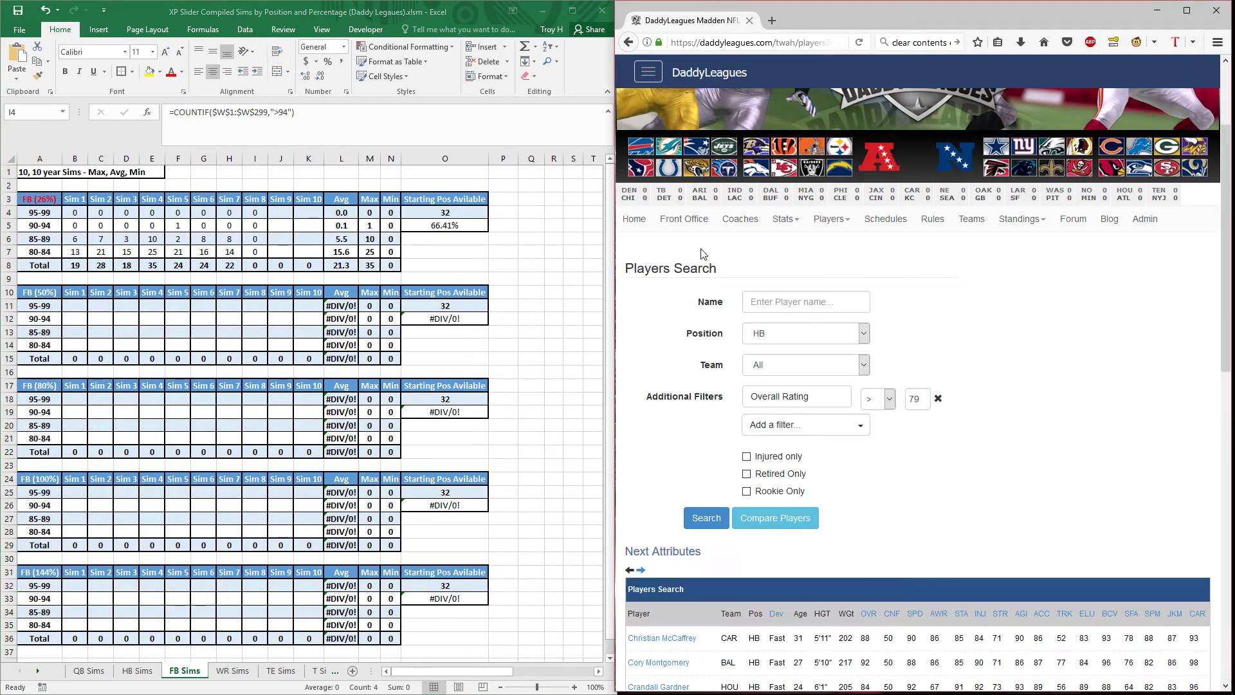
{"action": "left_click", "coordinate": [862, 477]}
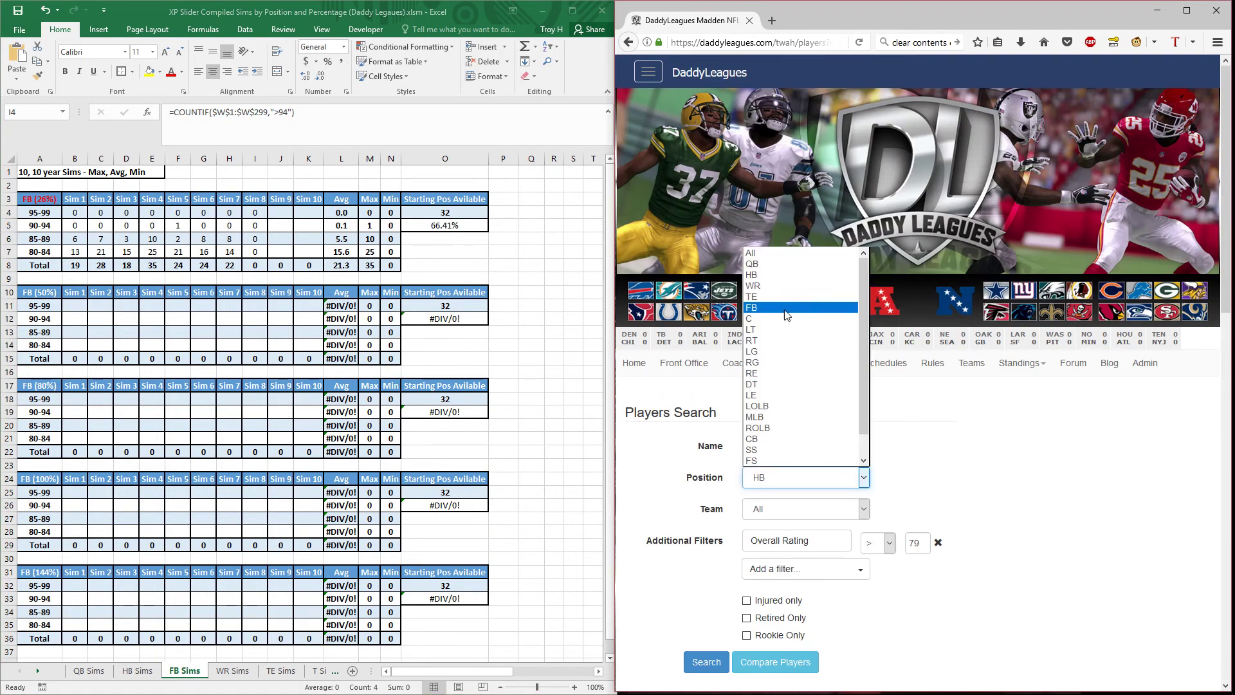
{"action": "left_click", "coordinate": [787, 314]}
{"action": "left_click", "coordinate": [714, 659]}
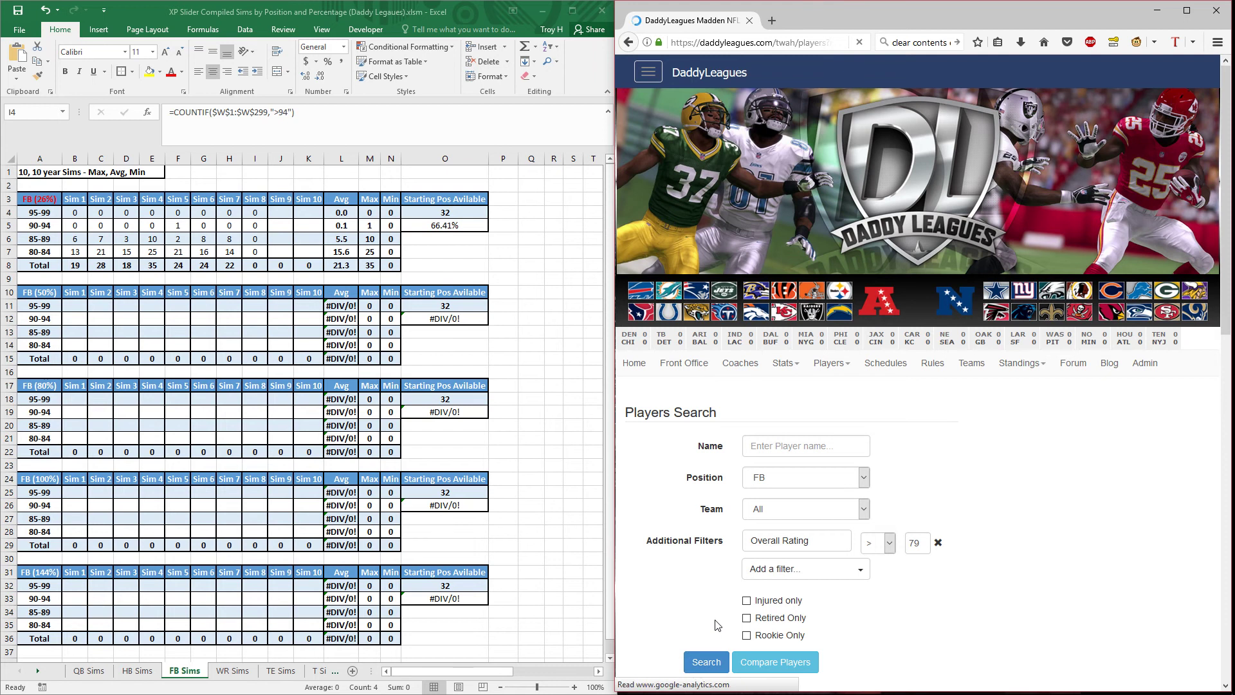
{"action": "key", "text": "ctrl+a"}
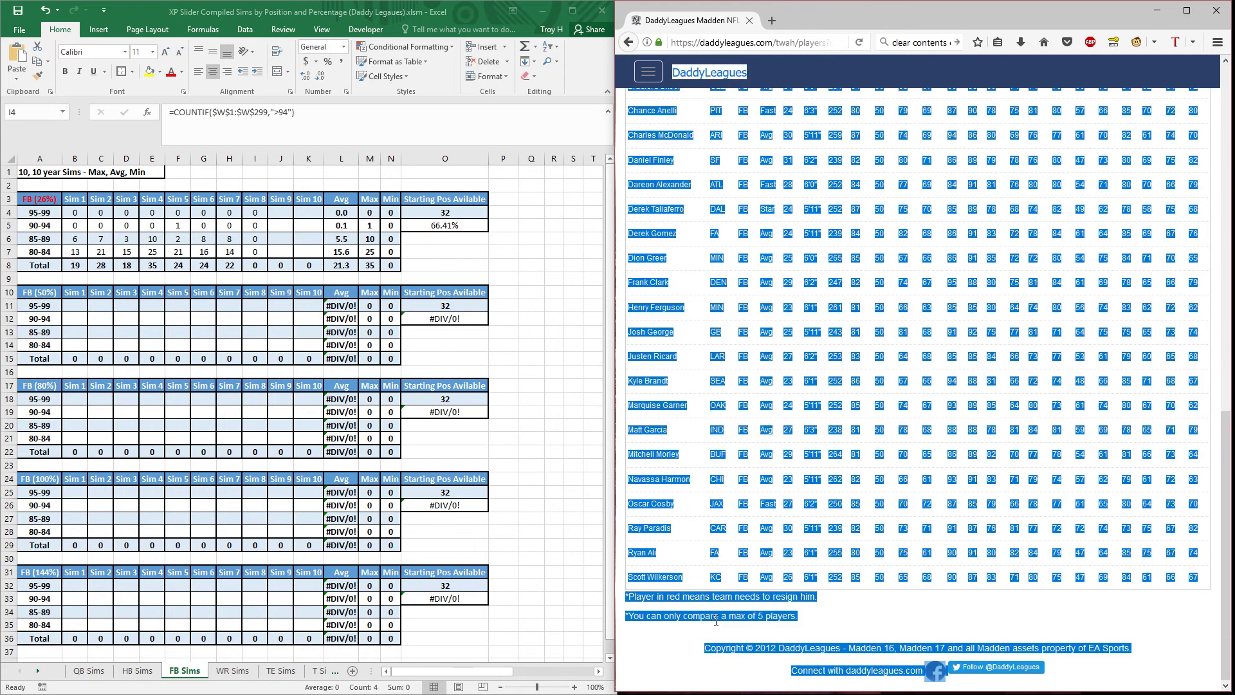
{"action": "left_click", "coordinate": [512, 173]}
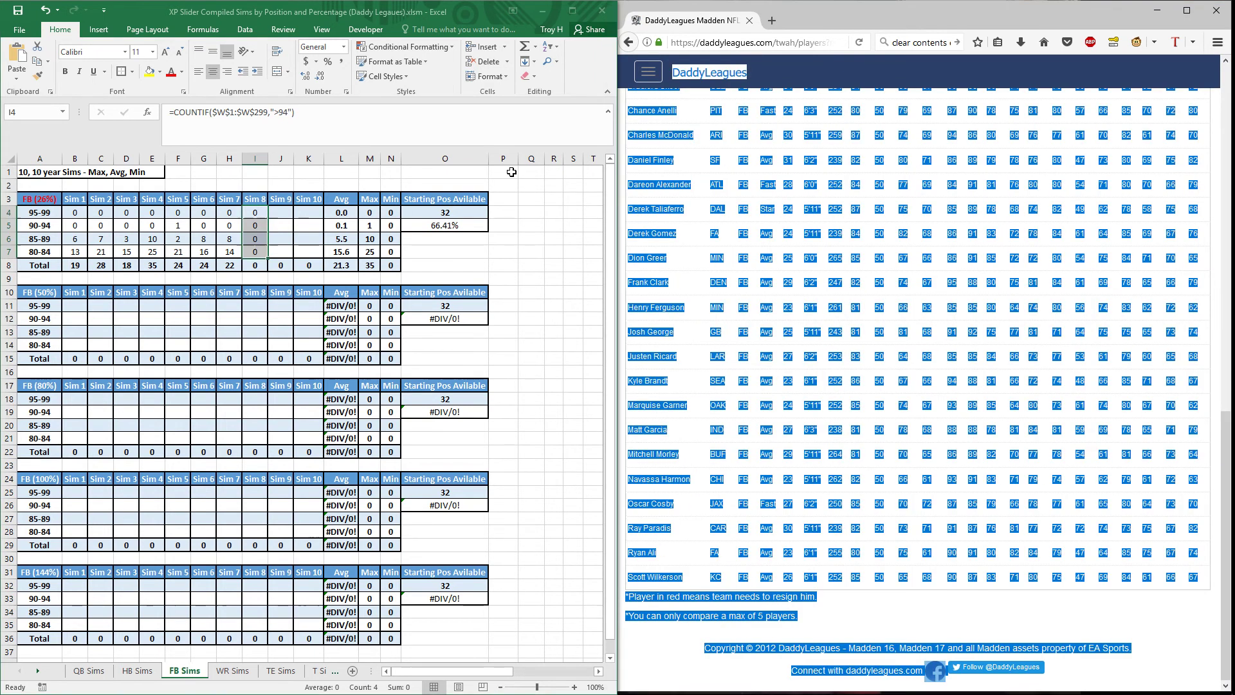
{"action": "key", "text": "F2"}
{"action": "key", "text": "Home"}
{"action": "type", "text": "="}
{"action": "left_click", "coordinate": [512, 173]}
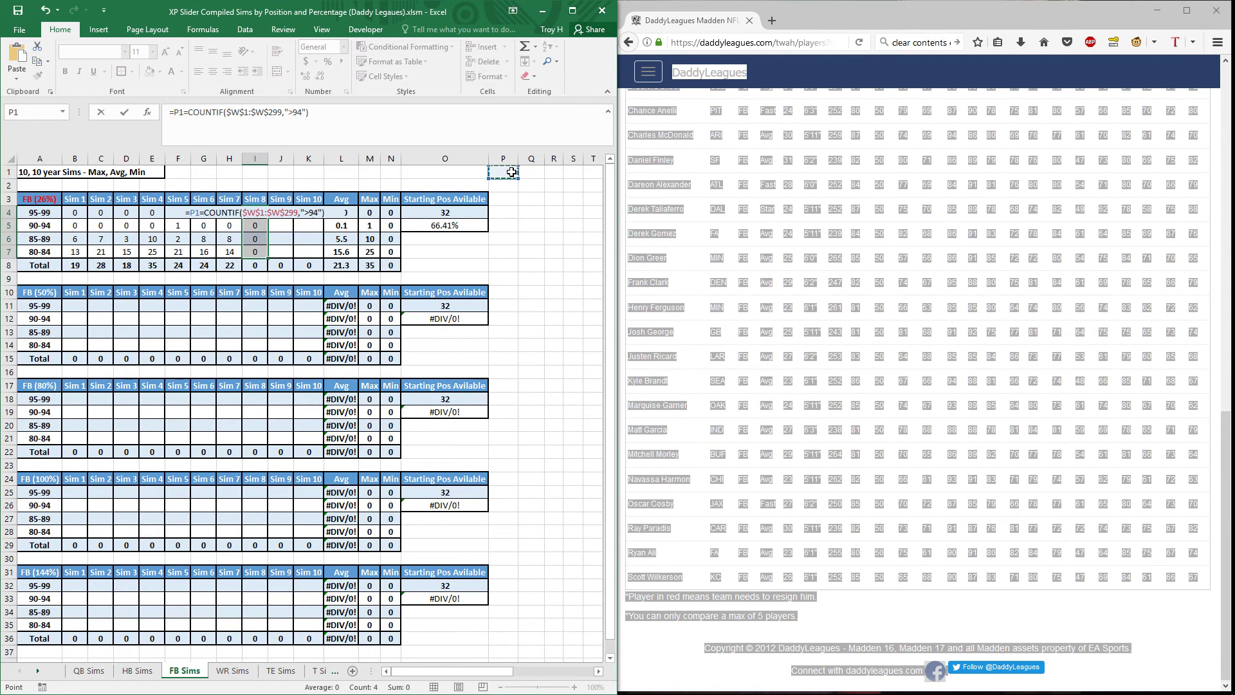
{"action": "key", "text": "Escape"}
Step: Paste the copied FB results into cell P1 of the FB Sims sheet, matching destination formatting
{"action": "left_click", "coordinate": [510, 173]}
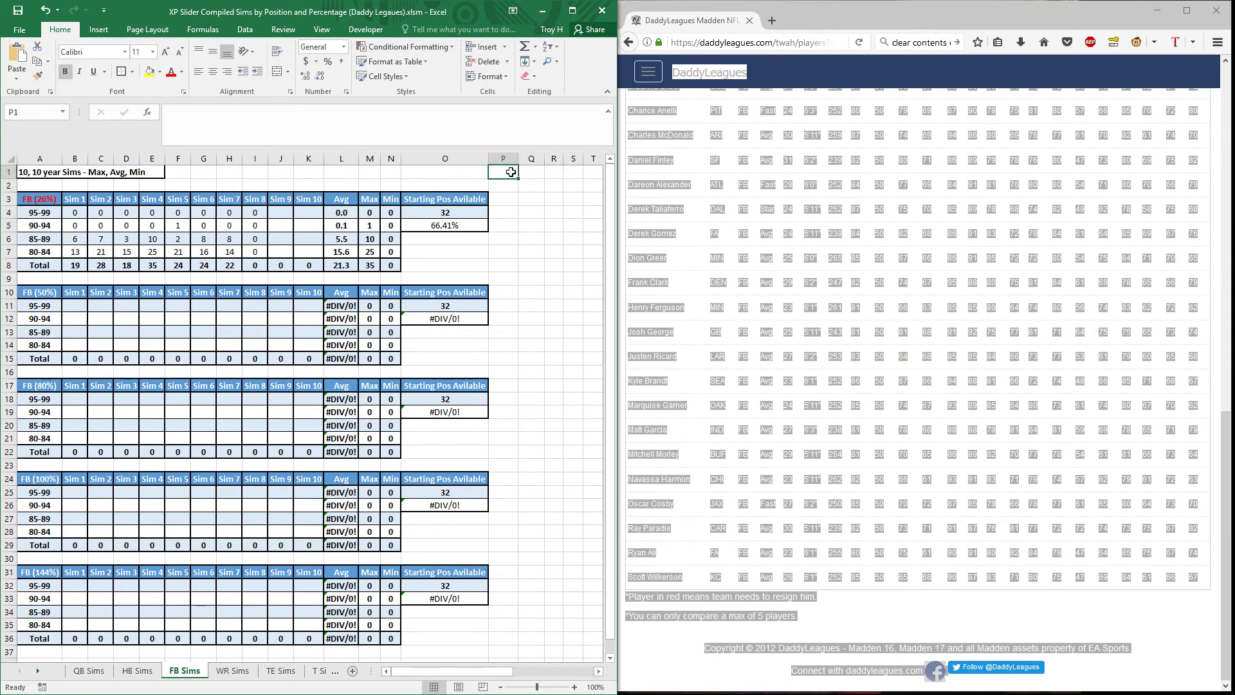
{"action": "right_click", "coordinate": [511, 173]}
{"action": "left_click", "coordinate": [556, 226]}
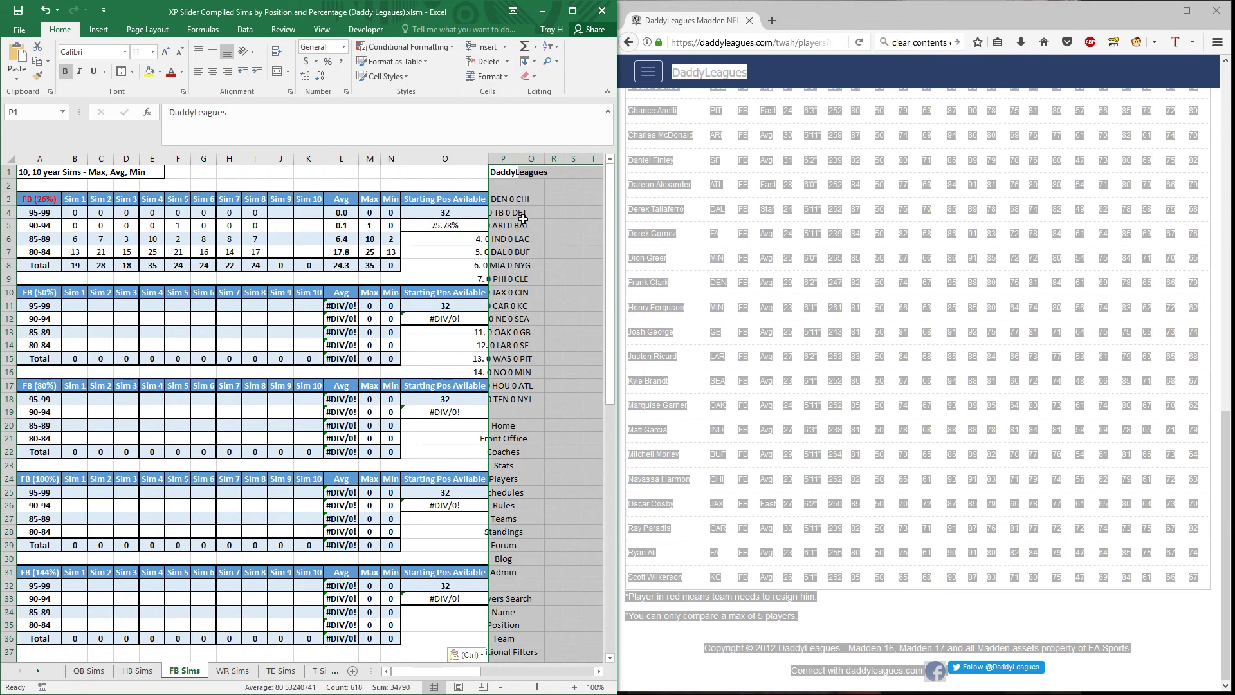
Step: Open the WR Sims sheet and search the DaddyLeagues players for position WR with the Overall Rating filter greater than 79
{"action": "left_click", "coordinate": [232, 670]}
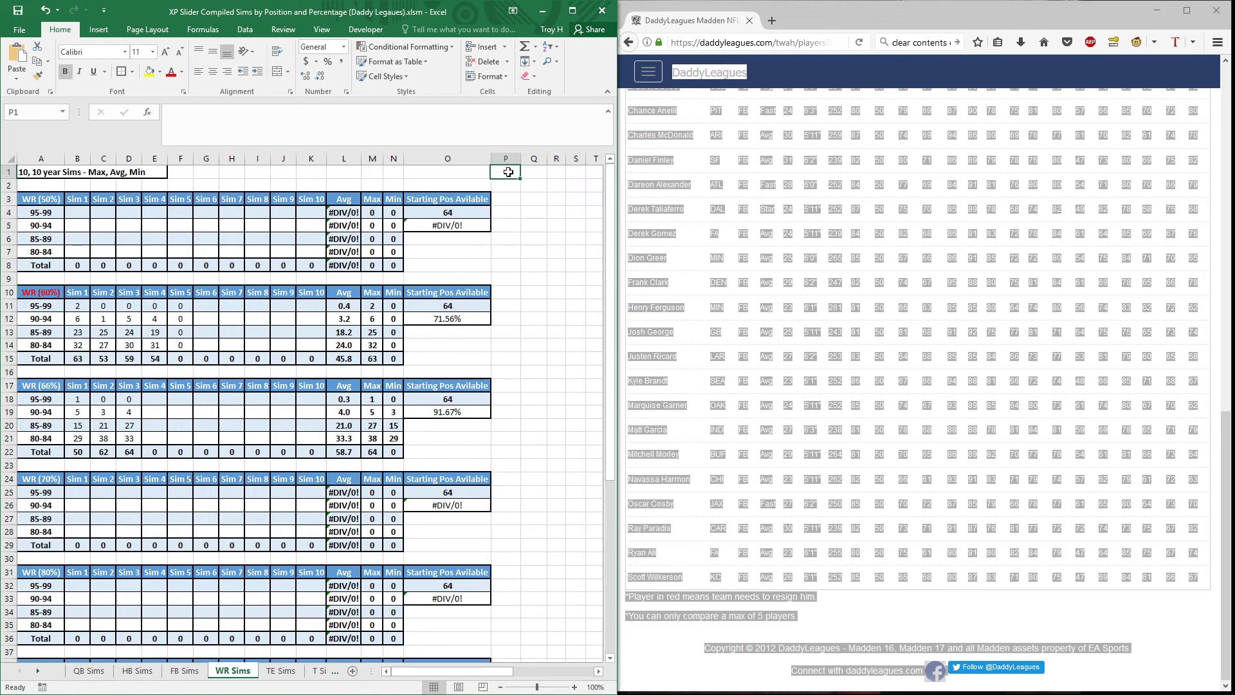
{"action": "left_click", "coordinate": [713, 402]}
{"action": "scroll", "coordinate": [707, 404], "scroll_direction": "up", "scroll_amount": 15}
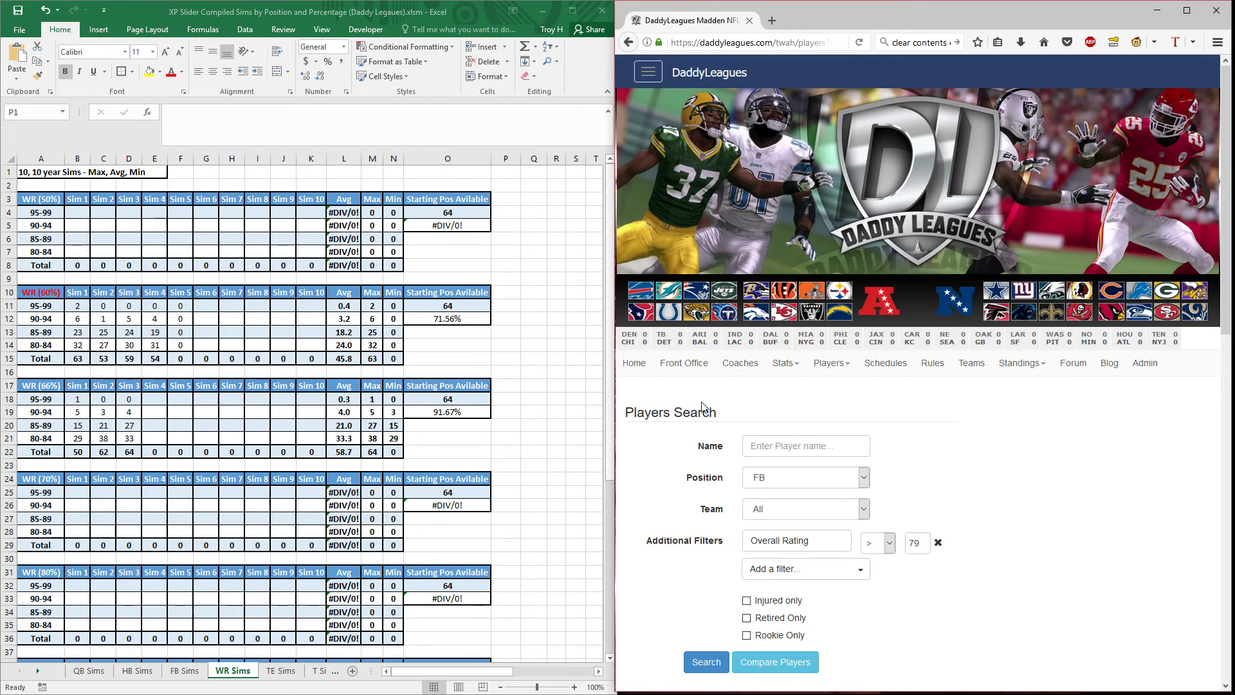
{"action": "left_click", "coordinate": [864, 475]}
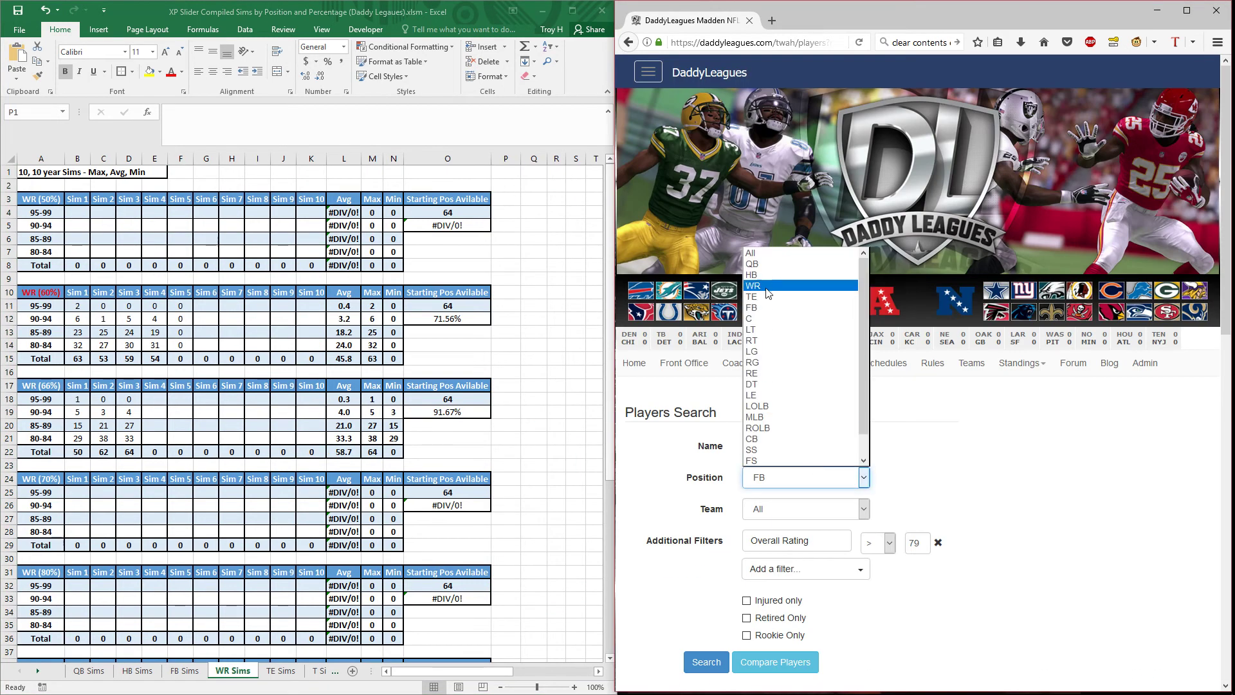
{"action": "left_click", "coordinate": [798, 300]}
{"action": "left_click", "coordinate": [706, 662]}
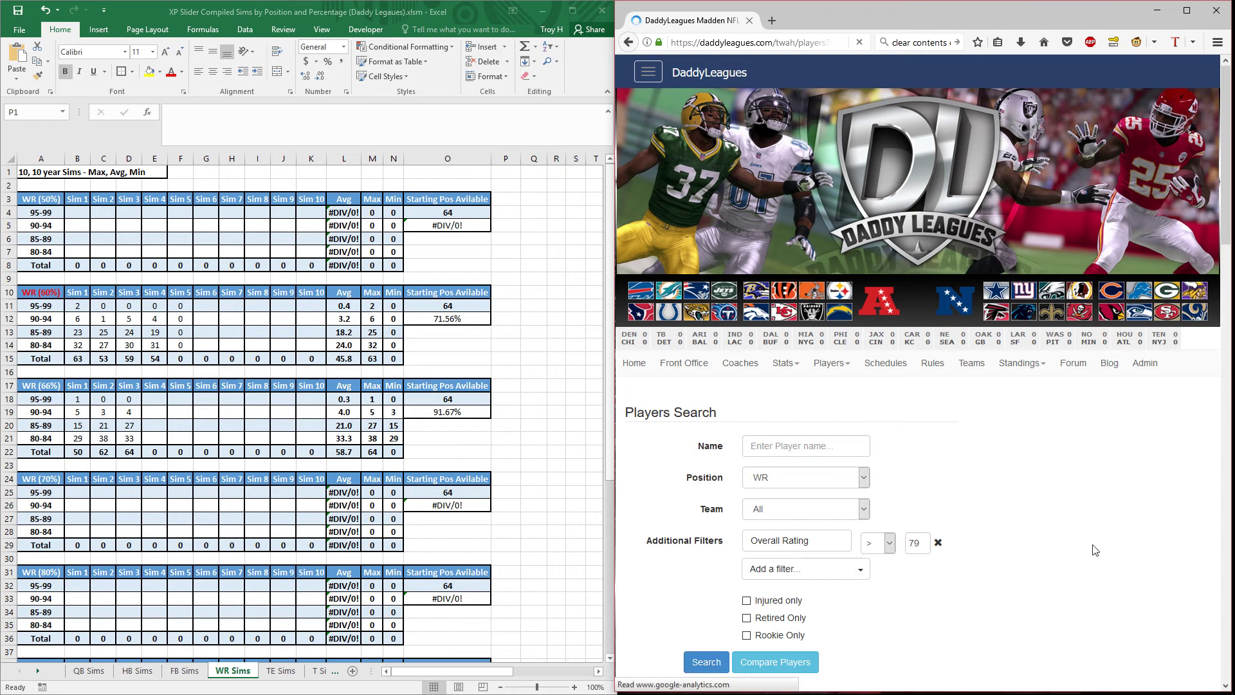
Step: Copy the entire first page of WR results into cell P1 of the WR Sims sheet, matching destination formatting
{"action": "scroll", "coordinate": [1094, 550], "scroll_direction": "down", "scroll_amount": 15}
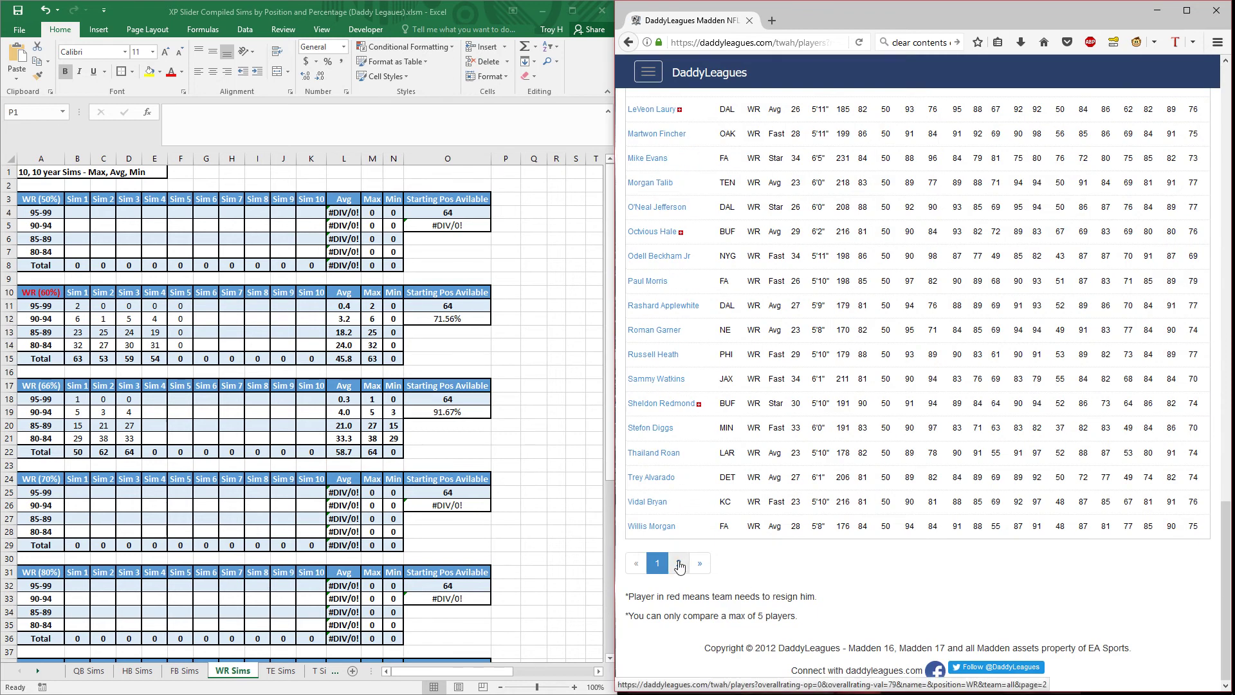
{"action": "key", "text": "ctrl+a"}
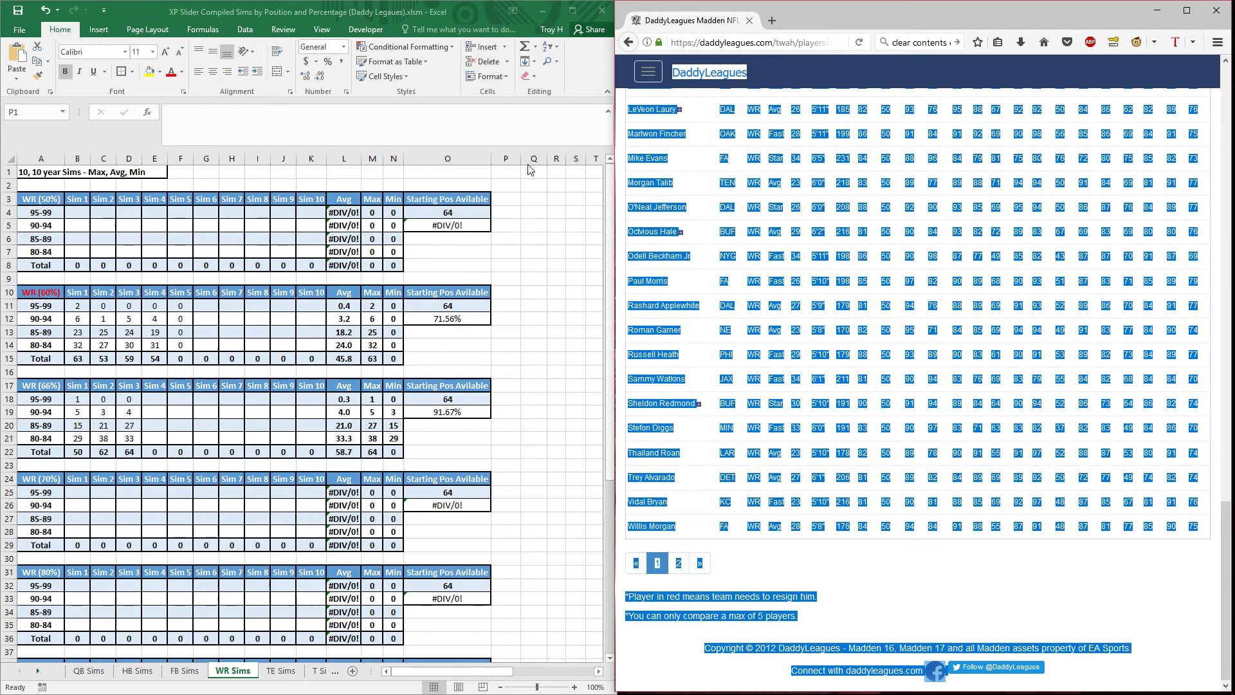
{"action": "left_click", "coordinate": [505, 171]}
{"action": "right_click", "coordinate": [505, 171]}
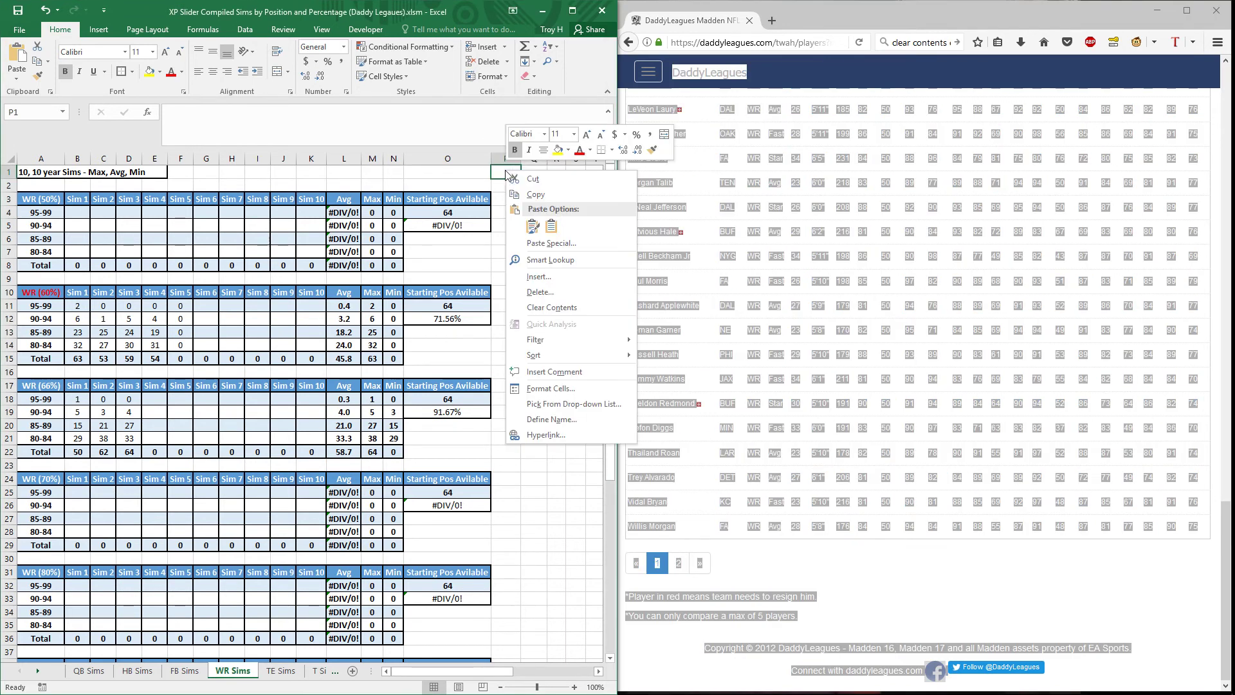
{"action": "left_click", "coordinate": [551, 225]}
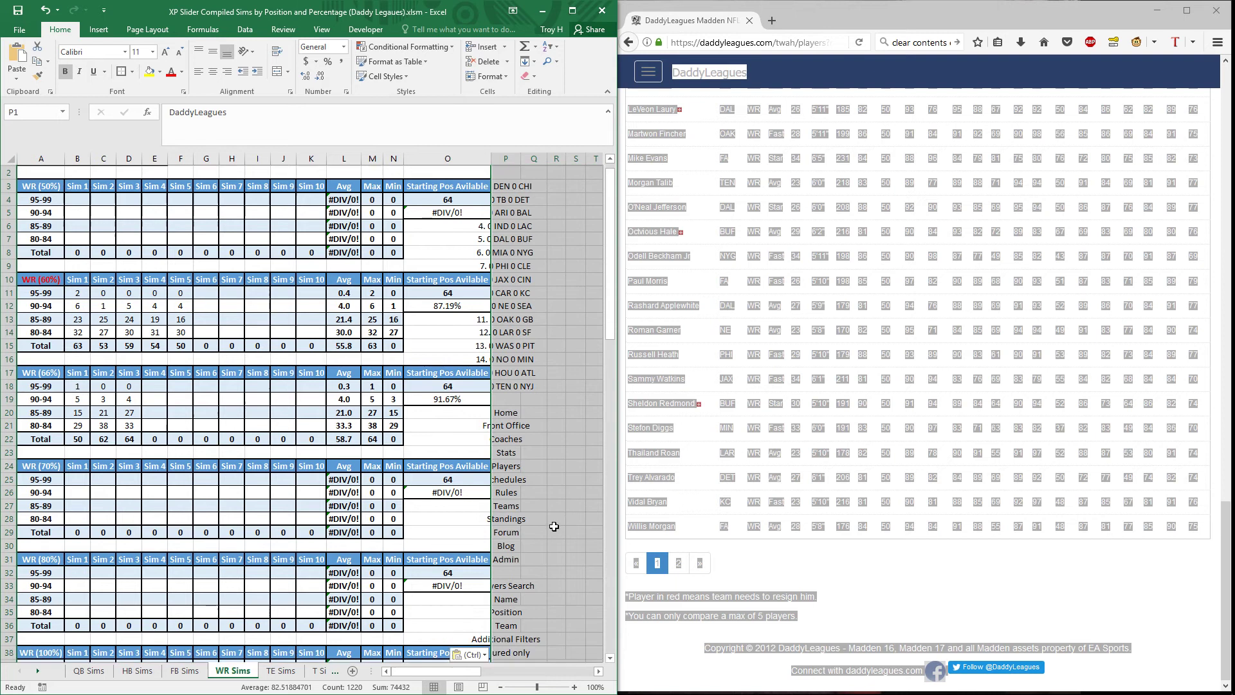
Step: Copy page 2 of the WR results into cell P96 below the last pasted player, matching destination formatting, and check the WR (60%) Sim 5 counts
{"action": "scroll", "coordinate": [554, 527], "scroll_direction": "down", "scroll_amount": 9}
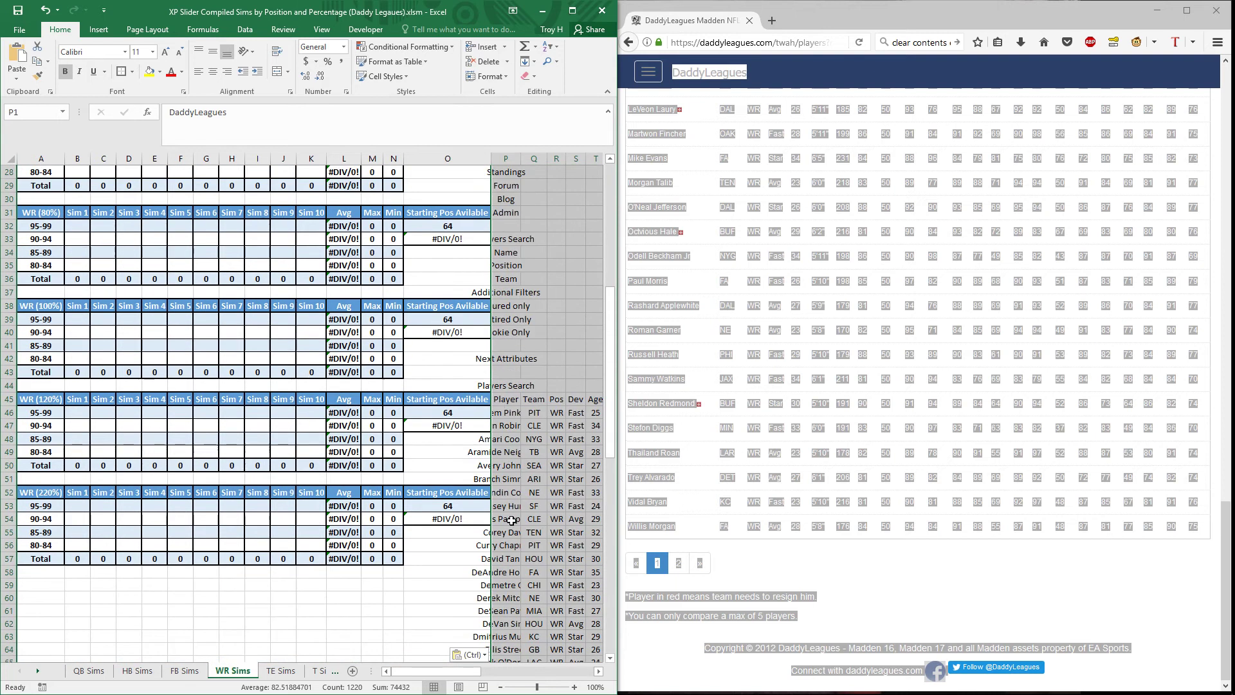
{"action": "scroll", "coordinate": [512, 519], "scroll_direction": "down", "scroll_amount": 12}
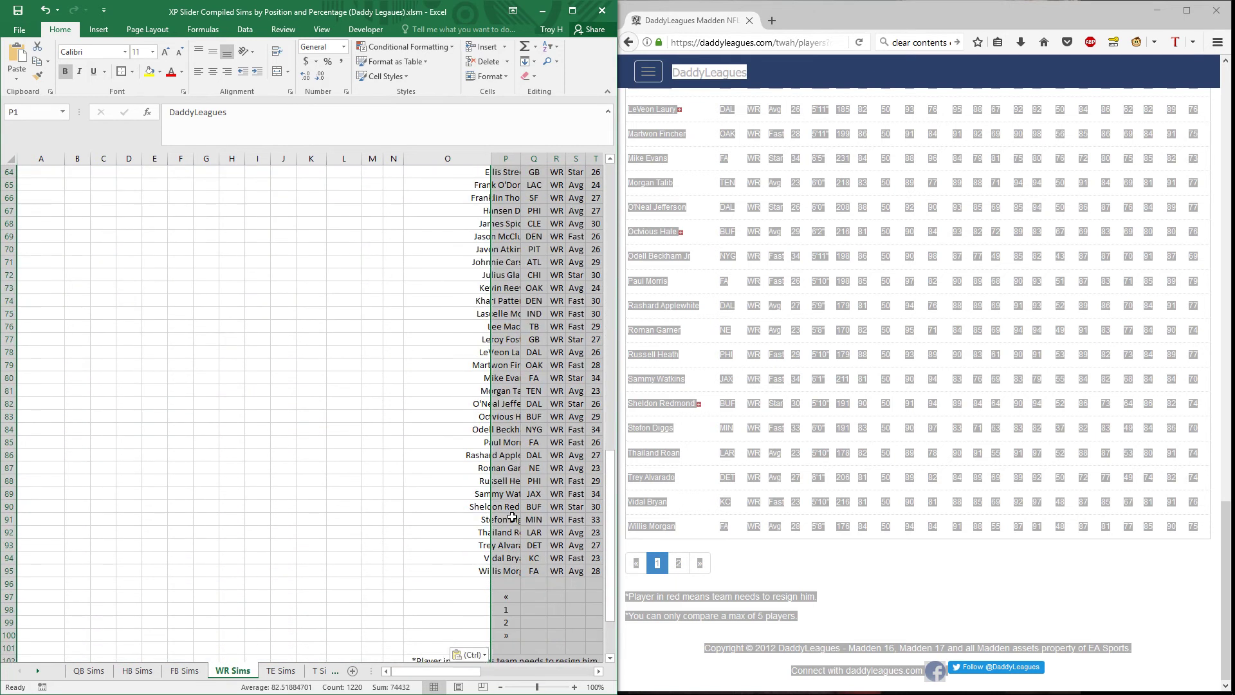
{"action": "scroll", "coordinate": [512, 517], "scroll_direction": "down", "scroll_amount": 1}
{"action": "left_click", "coordinate": [512, 543]}
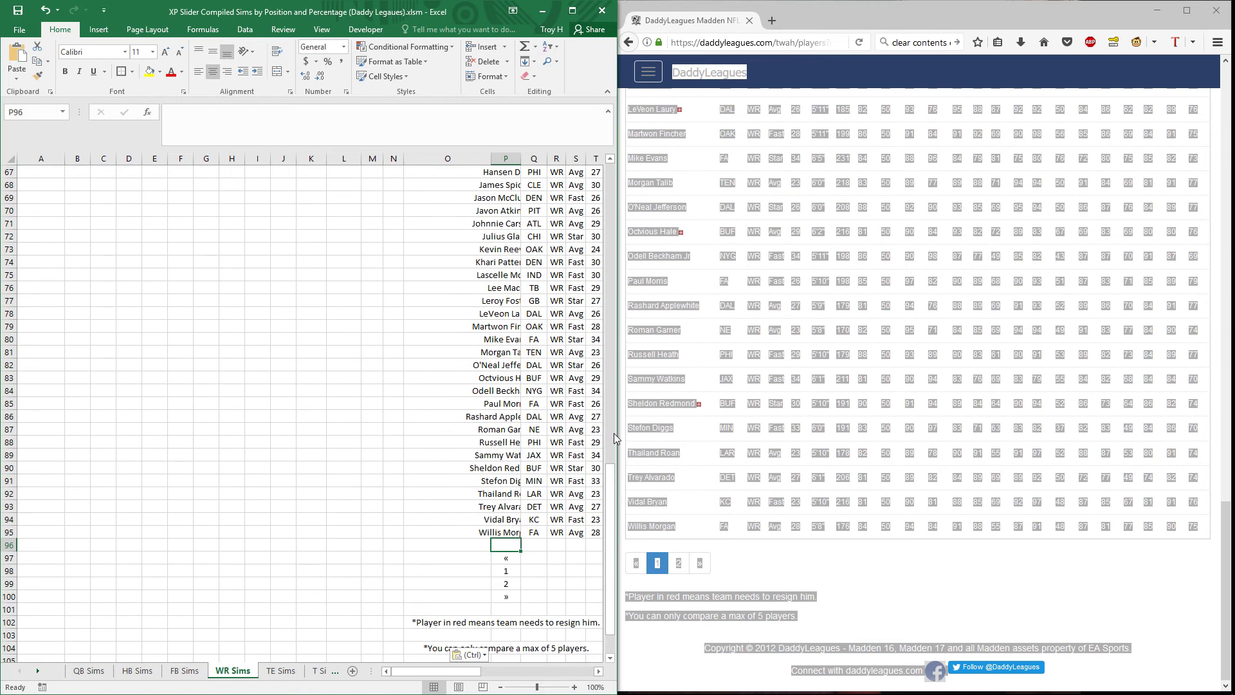
{"action": "left_click", "coordinate": [713, 365]}
{"action": "left_click", "coordinate": [679, 564]}
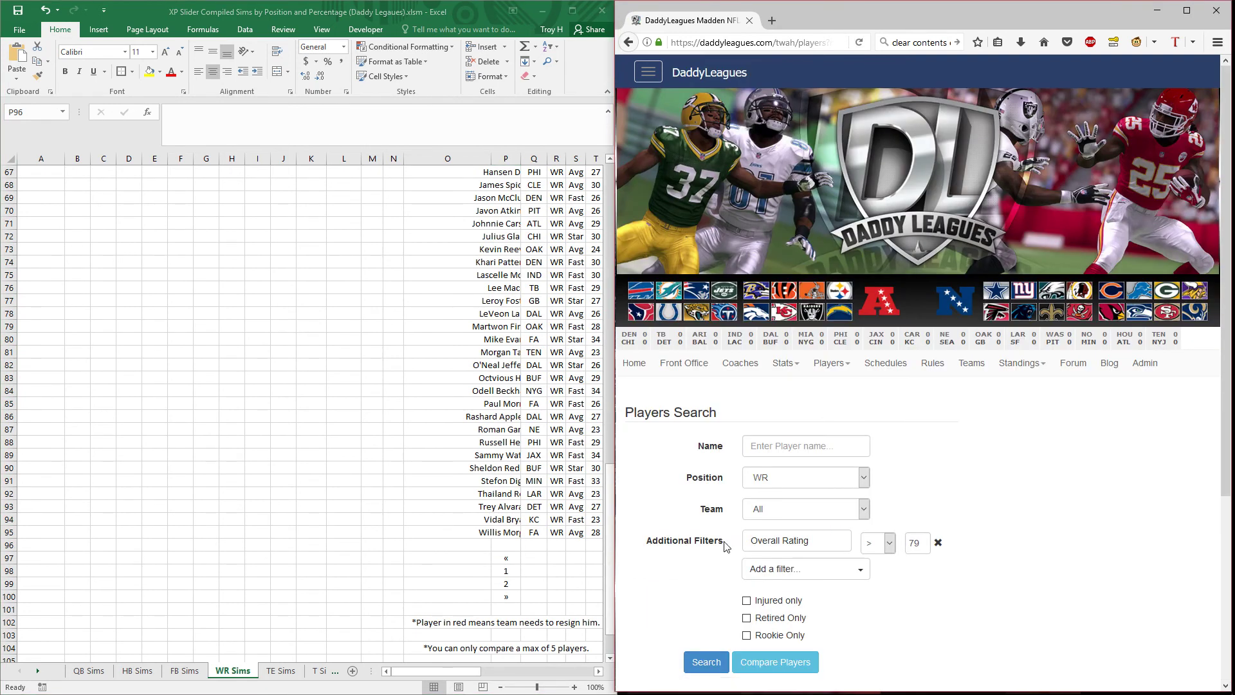
{"action": "key", "text": "ctrl+a"}
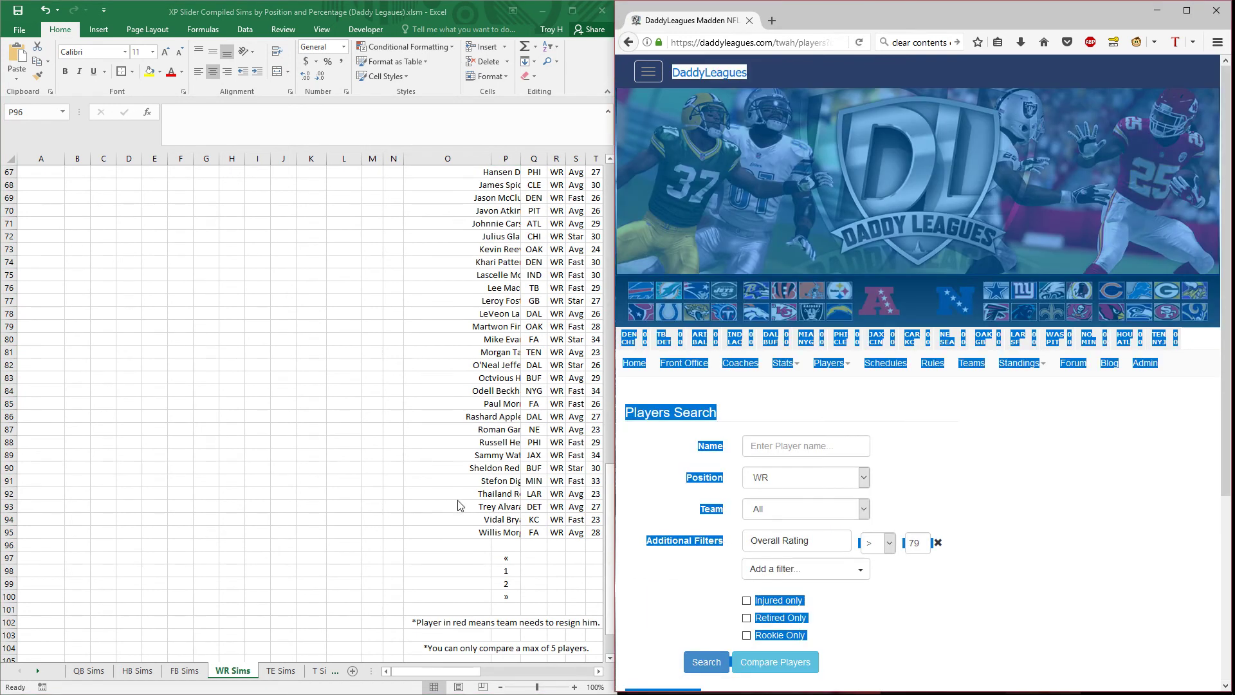
{"action": "left_click", "coordinate": [506, 547]}
{"action": "right_click", "coordinate": [505, 547]}
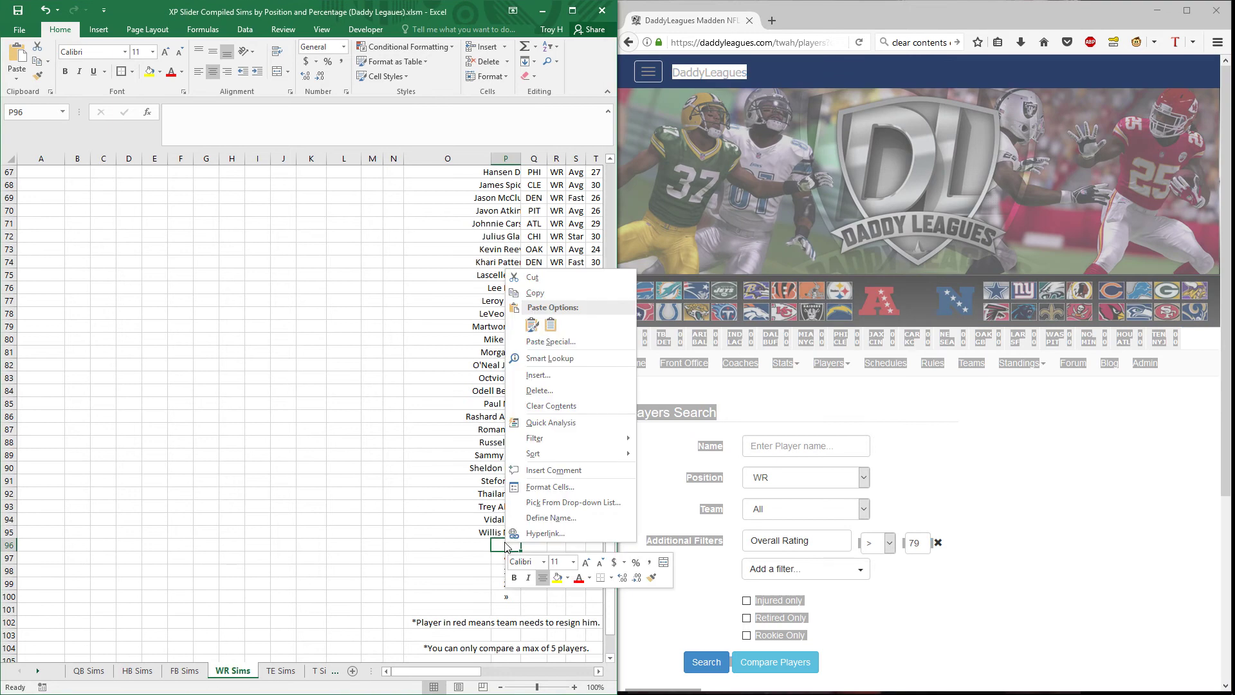
{"action": "left_click", "coordinate": [551, 326]}
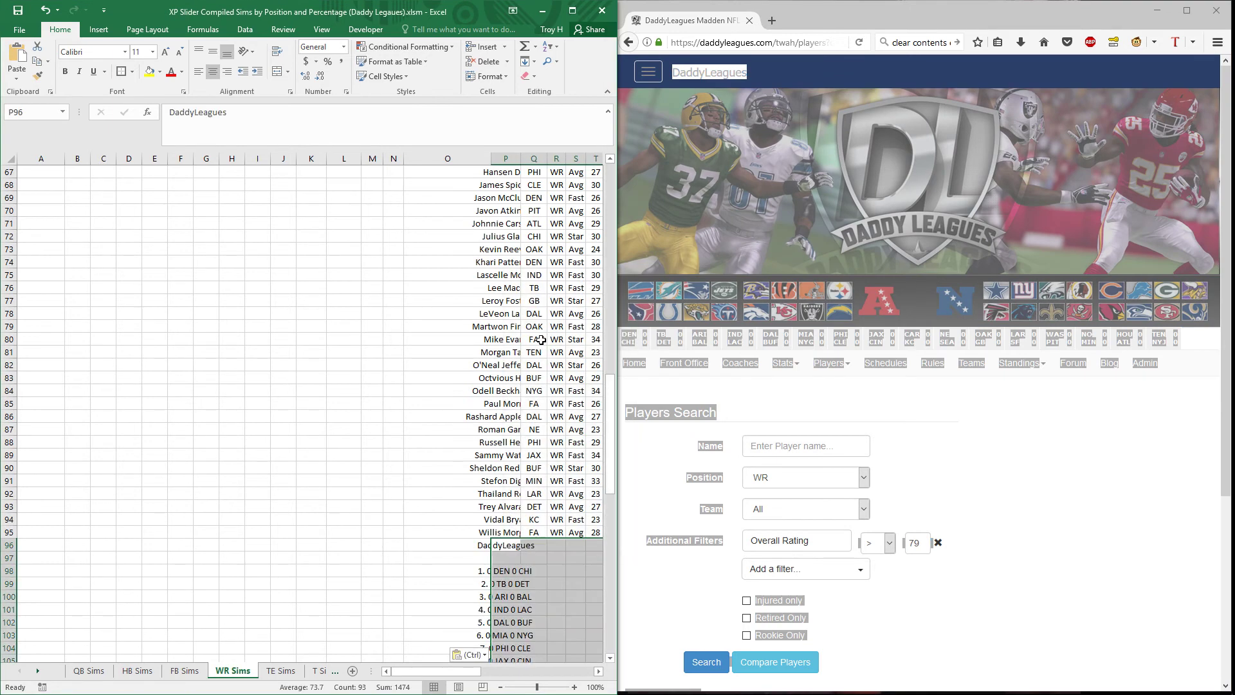
{"action": "key", "text": "Page_Up"}
{"action": "key", "text": "Page_Up"}
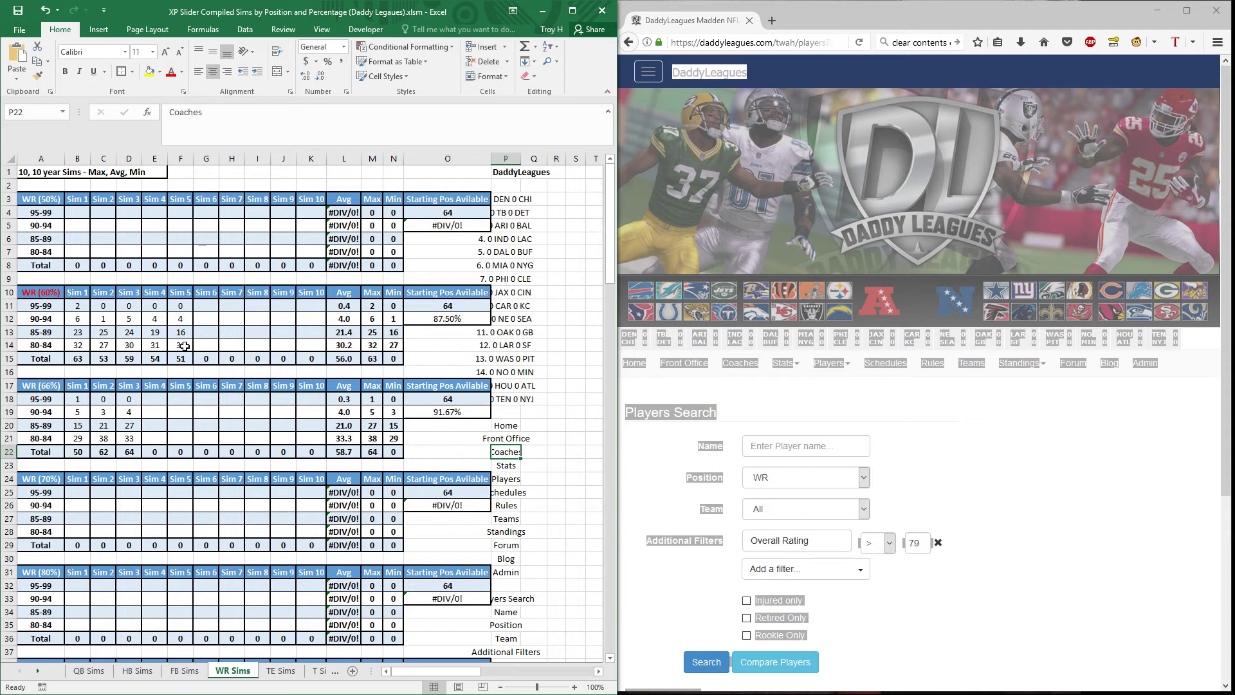
Step: Open the TE Sims sheet and search the DaddyLeagues players for position TE with Overall Rating greater than 79
{"action": "left_click", "coordinate": [281, 670]}
{"action": "left_click", "coordinate": [890, 422]}
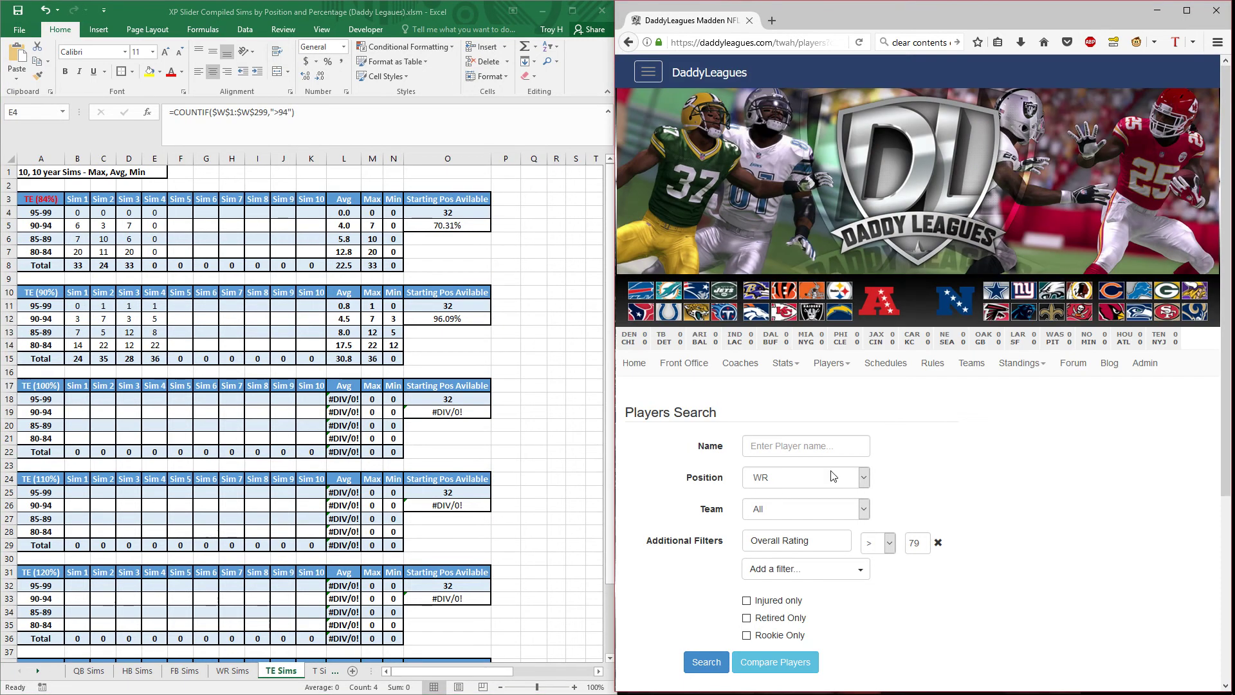
{"action": "left_click", "coordinate": [863, 477]}
{"action": "left_click", "coordinate": [780, 304]}
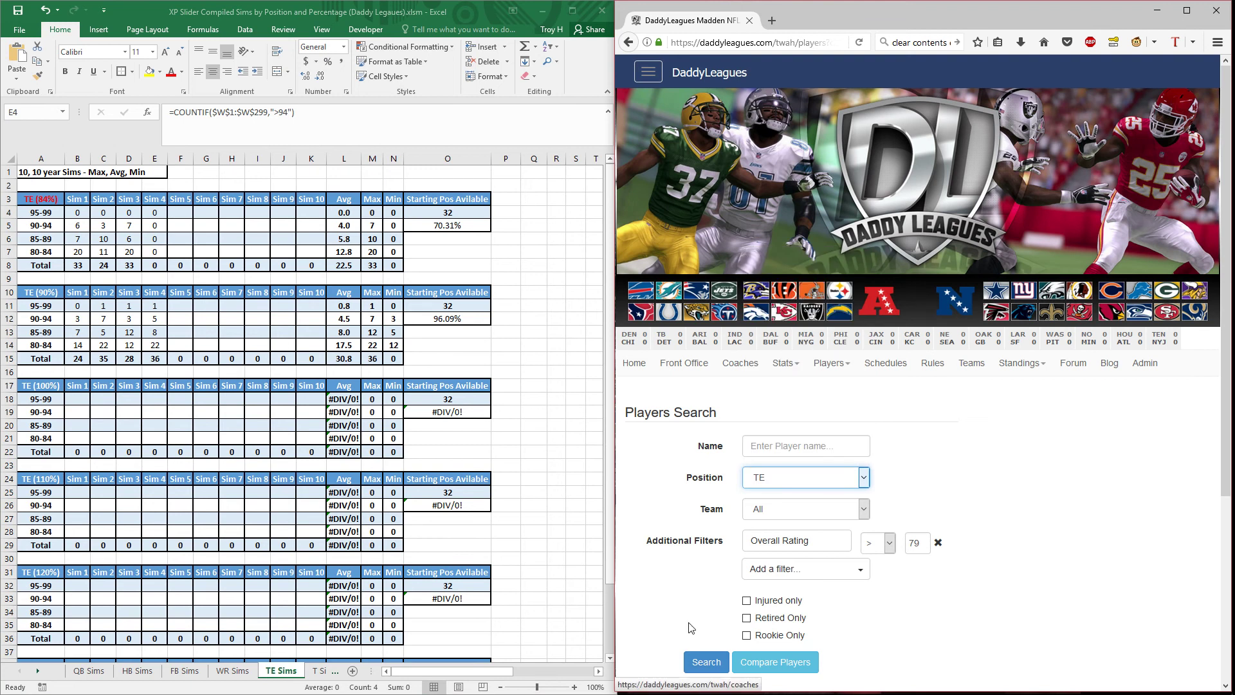
{"action": "left_click", "coordinate": [706, 662]}
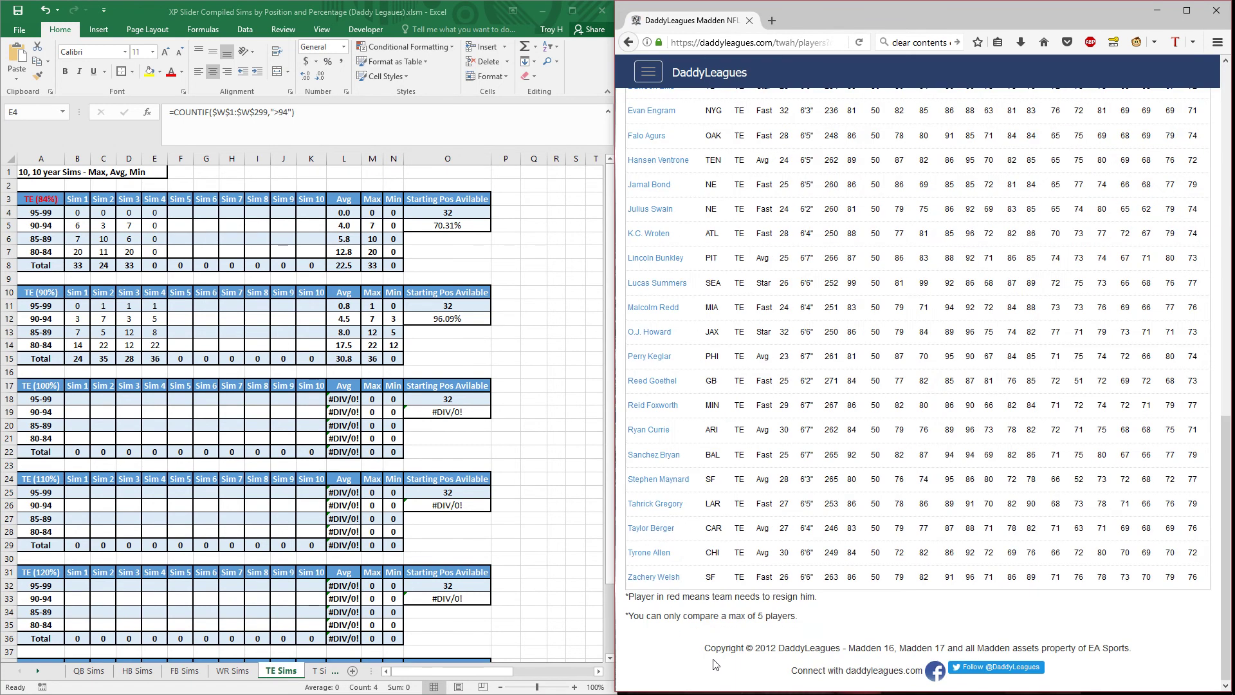
Step: Copy the entire TE results page into cell P1 of the TE Sims sheet, matching destination formatting
{"action": "key", "text": "ctrl+a"}
{"action": "left_click", "coordinate": [499, 174]}
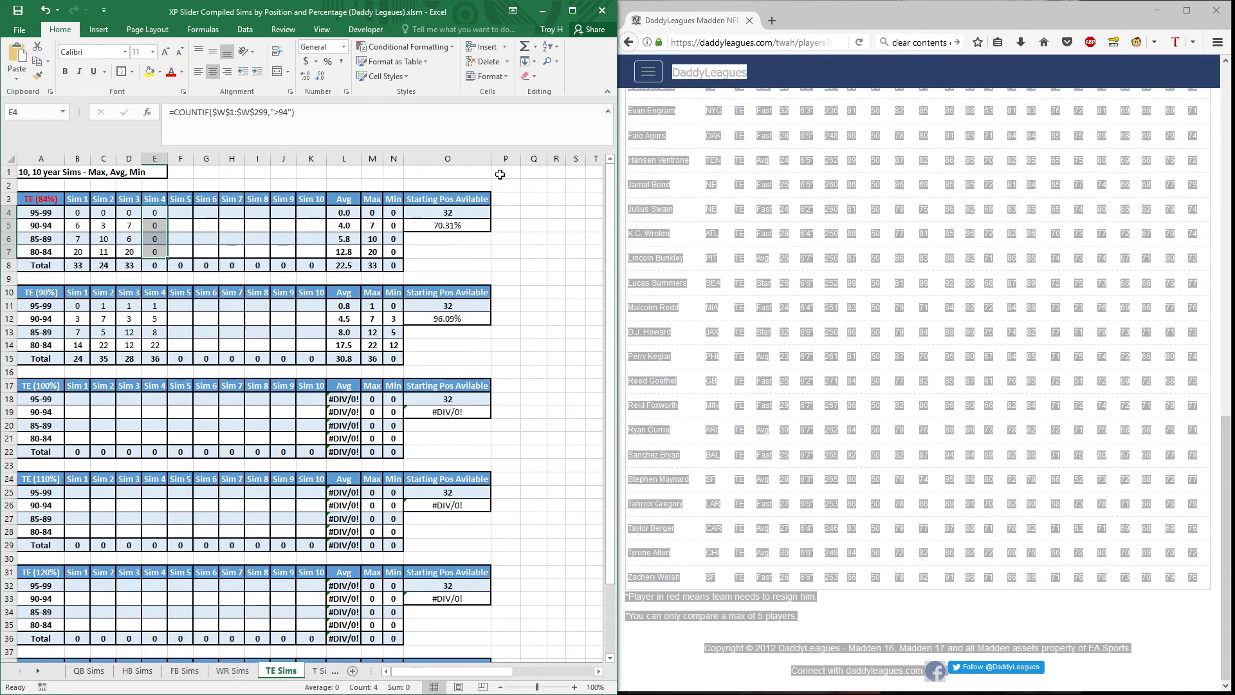
{"action": "key", "text": "F2"}
{"action": "left_click", "coordinate": [513, 172]}
{"action": "right_click", "coordinate": [515, 172]}
{"action": "left_click", "coordinate": [560, 229]}
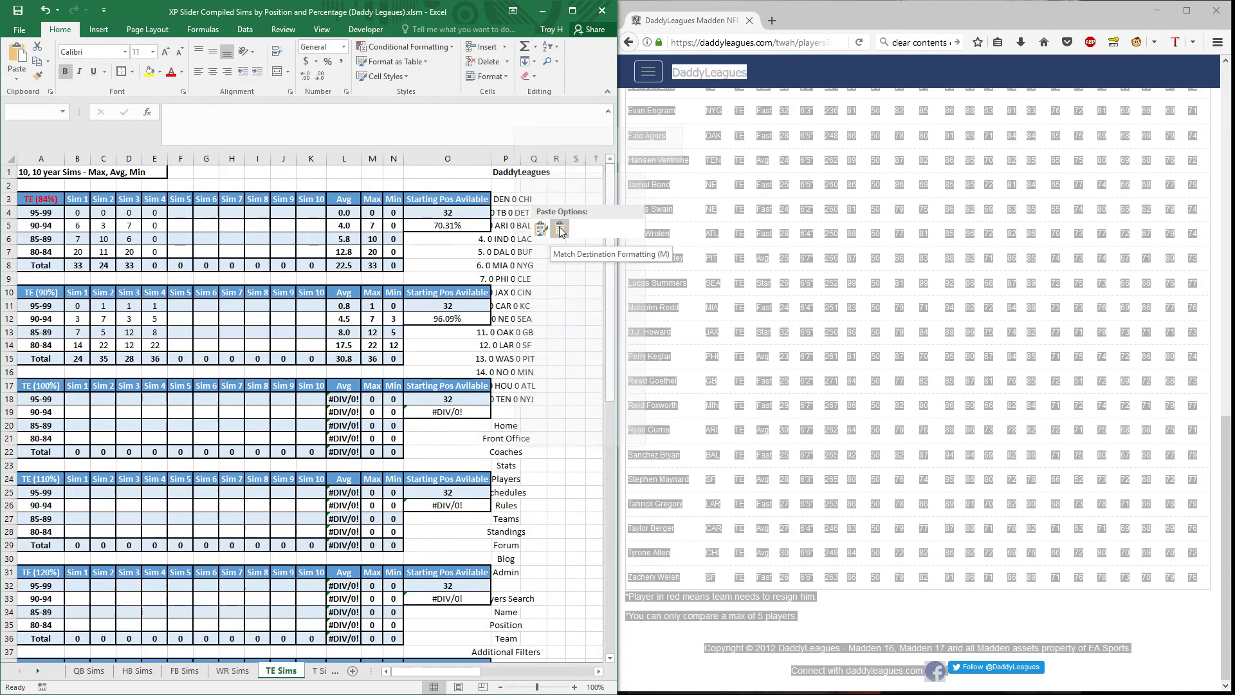
Step: Open the T Sims sheet, select cell P1, and search the DaddyLeagues players for position LT with Overall Rating greater than 79
{"action": "left_click", "coordinate": [318, 671]}
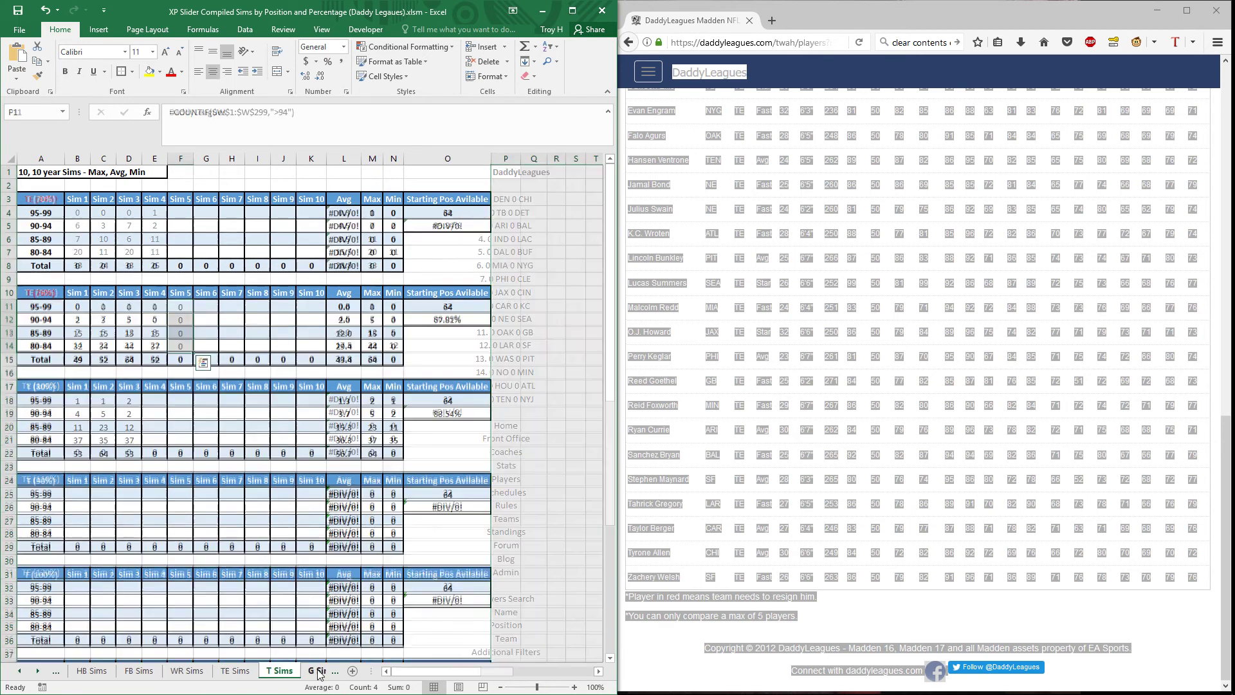
{"action": "key", "text": "ctrl+v"}
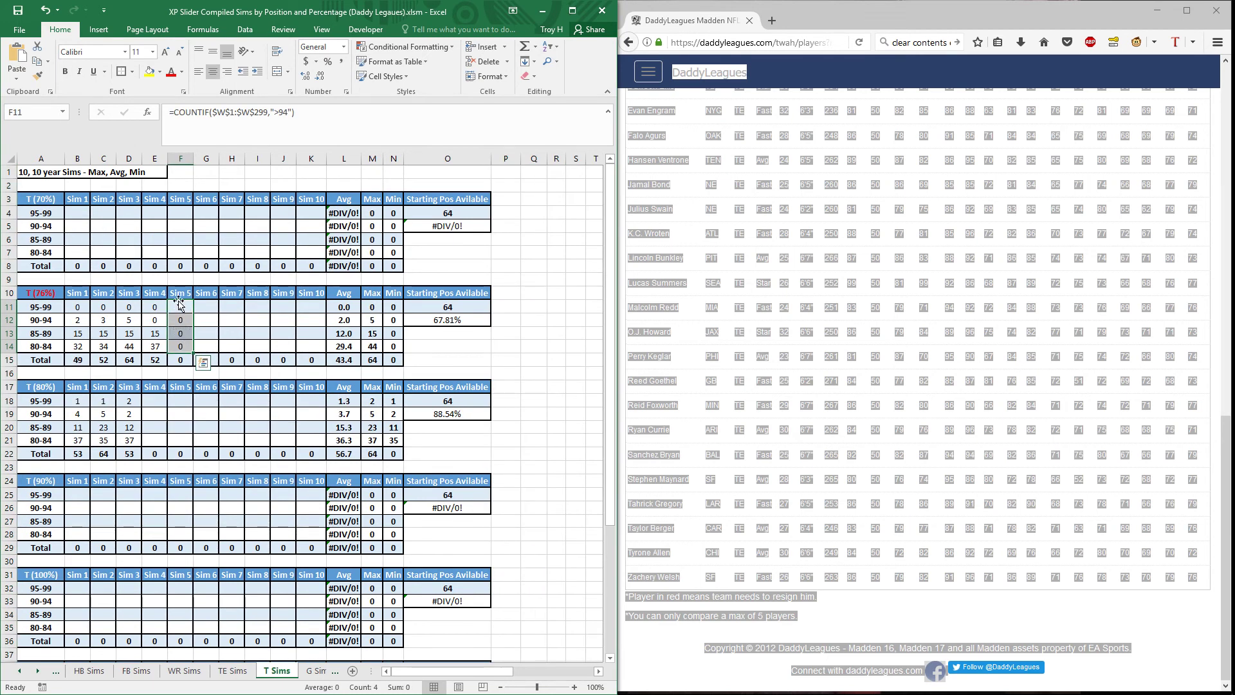
{"action": "key", "text": "Escape"}
{"action": "left_click", "coordinate": [509, 176]}
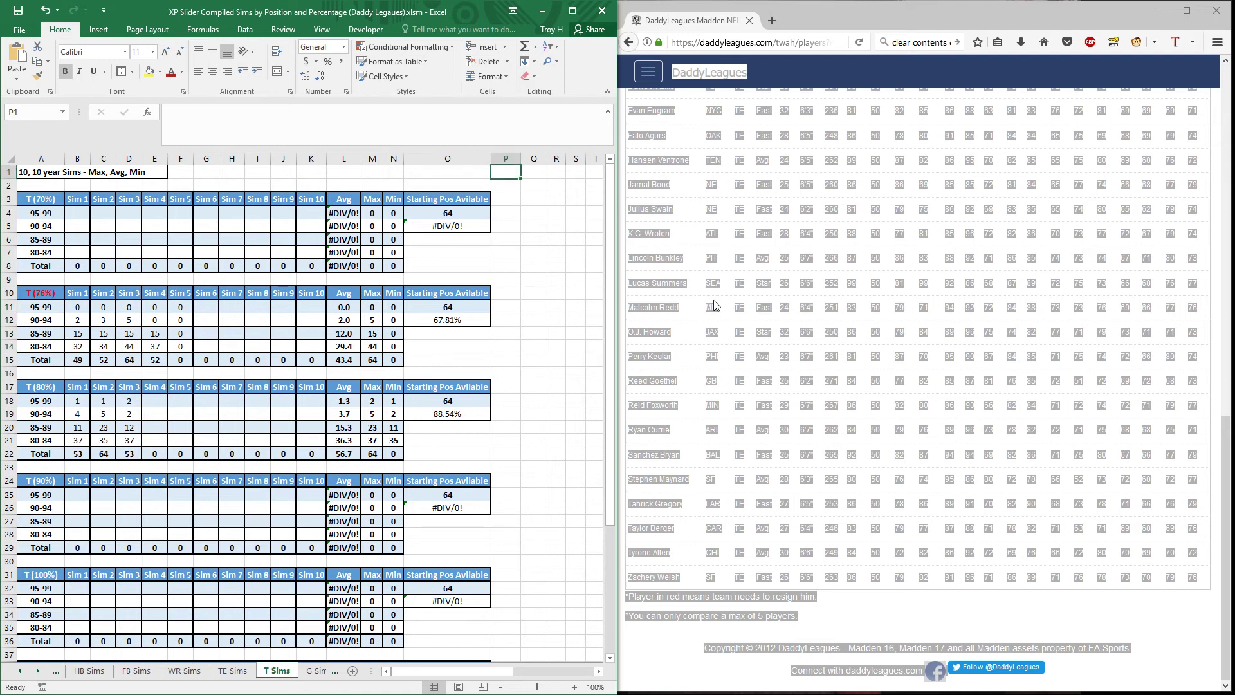
{"action": "left_click", "coordinate": [699, 282]}
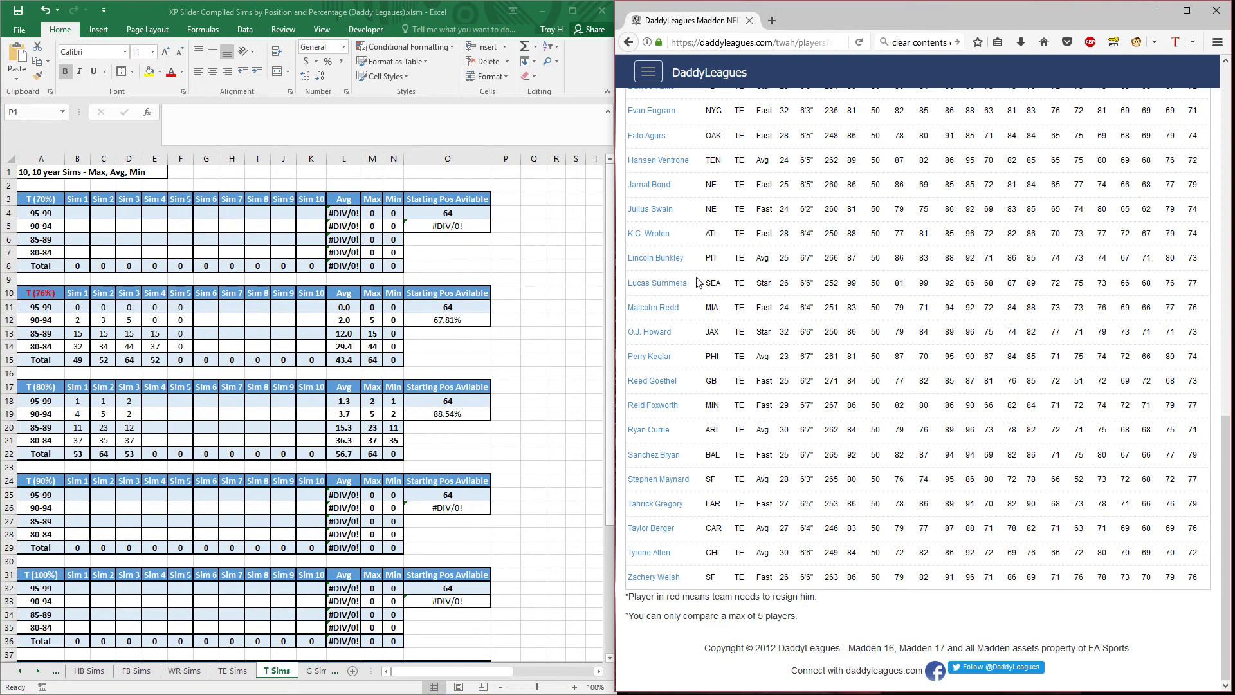
{"action": "key", "text": "Home"}
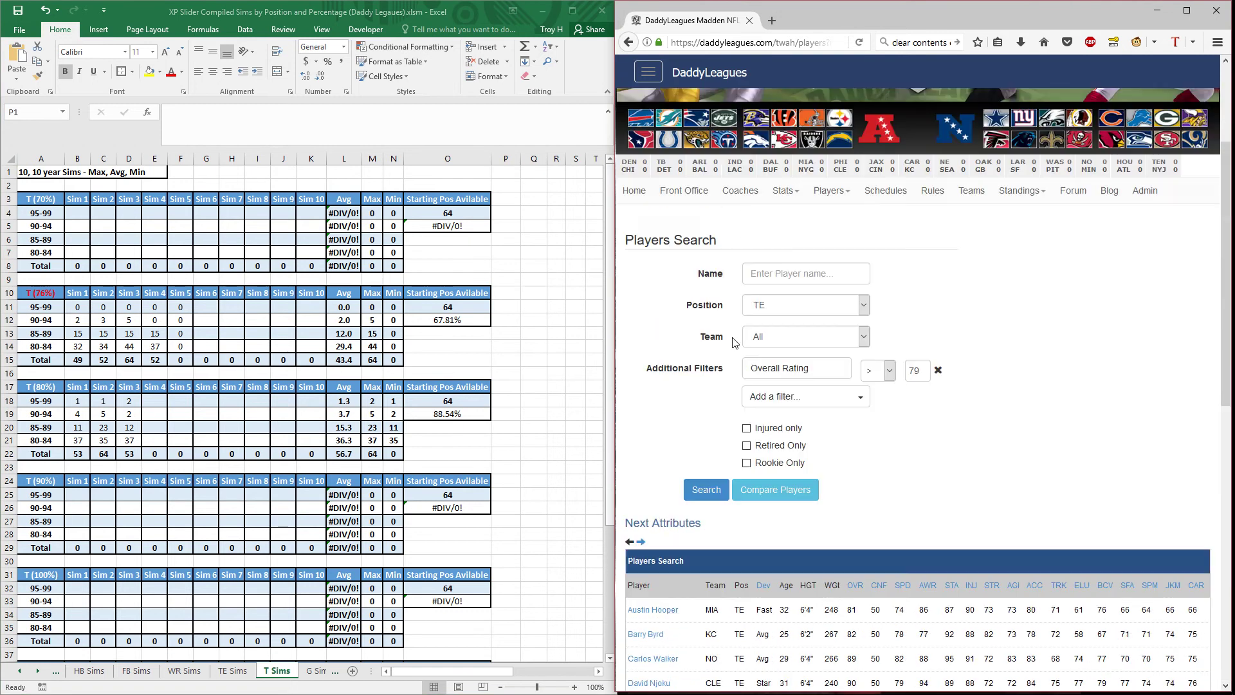
{"action": "left_click", "coordinate": [863, 385]}
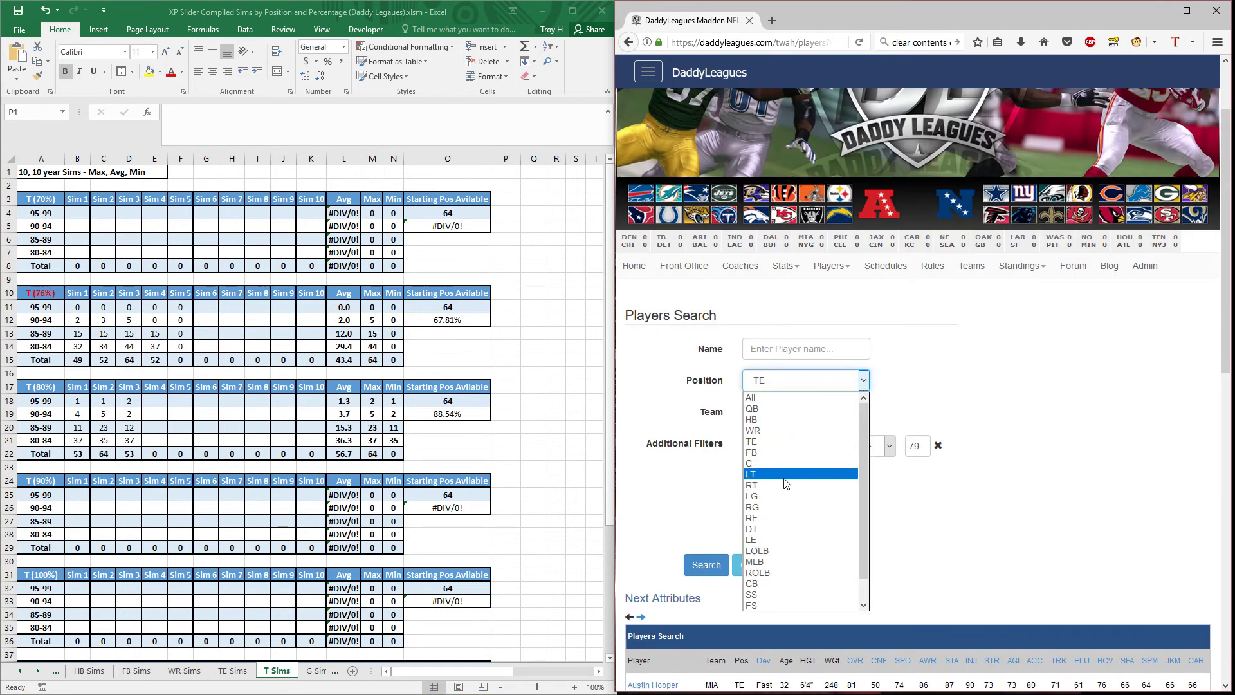
{"action": "key", "text": "Up"}
{"action": "left_click", "coordinate": [784, 482]}
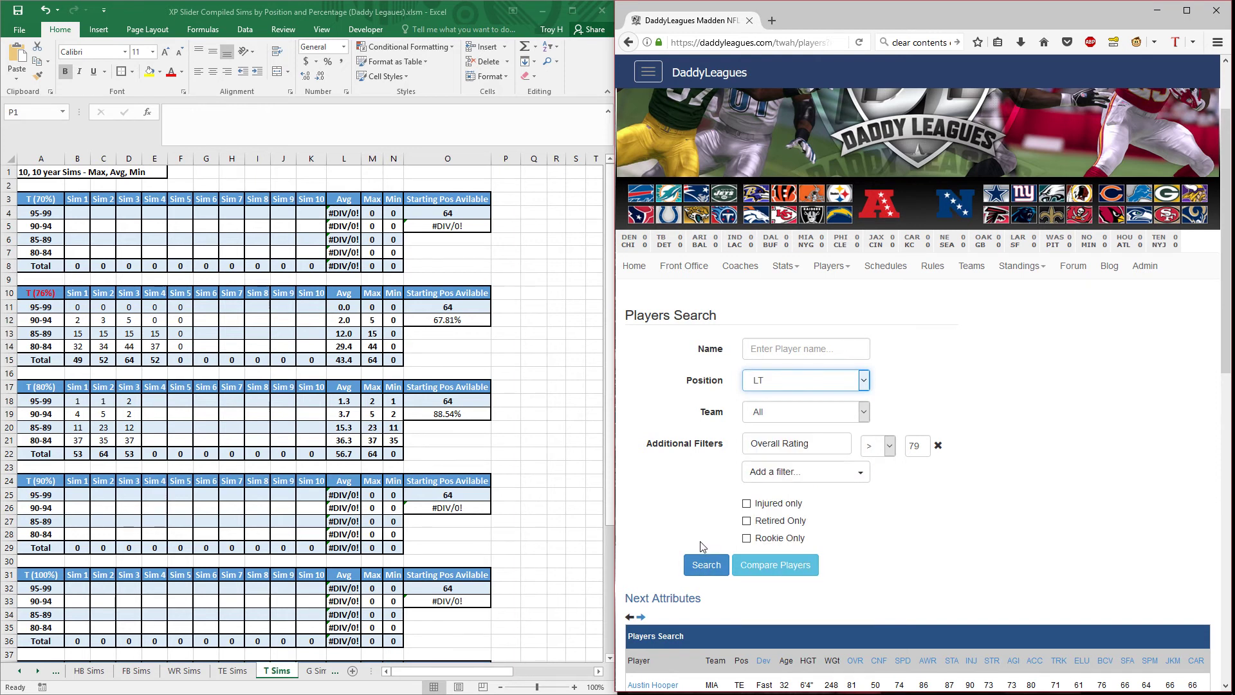
{"action": "left_click", "coordinate": [718, 568]}
Step: Copy the entire LT results page into cell P1 of the T Sims sheet, matching destination formatting
{"action": "scroll", "coordinate": [914, 521], "scroll_direction": "down", "scroll_amount": 10}
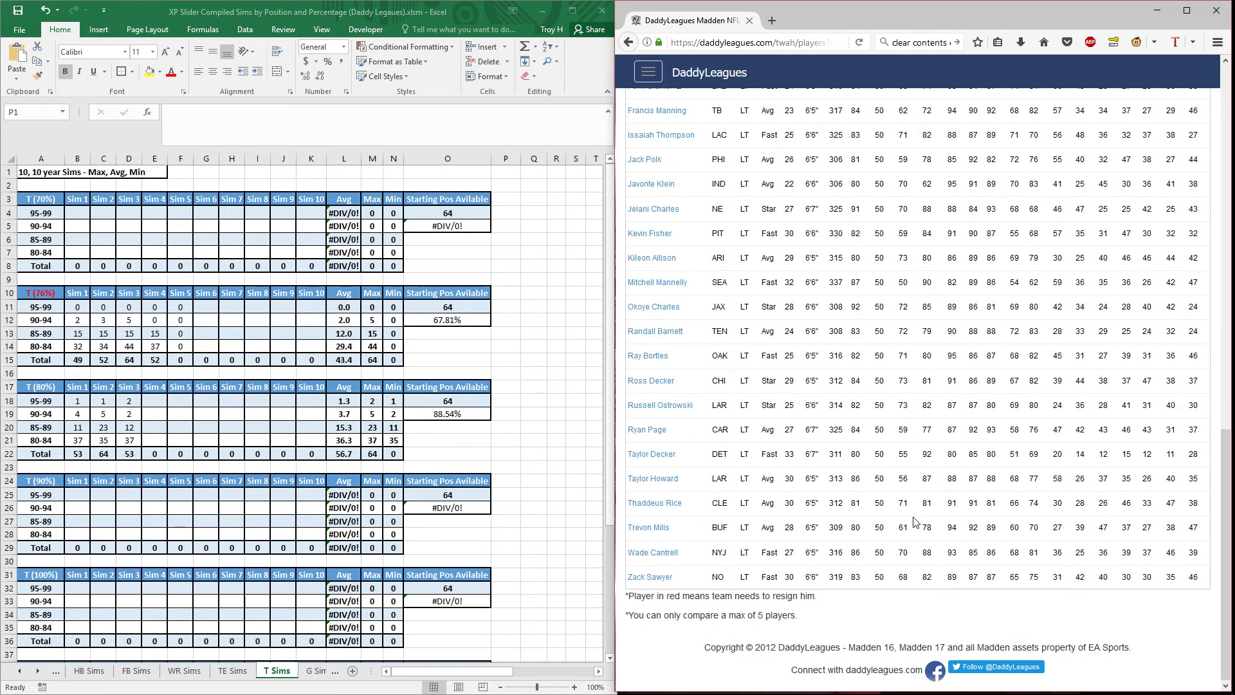
{"action": "key", "text": "ctrl+a"}
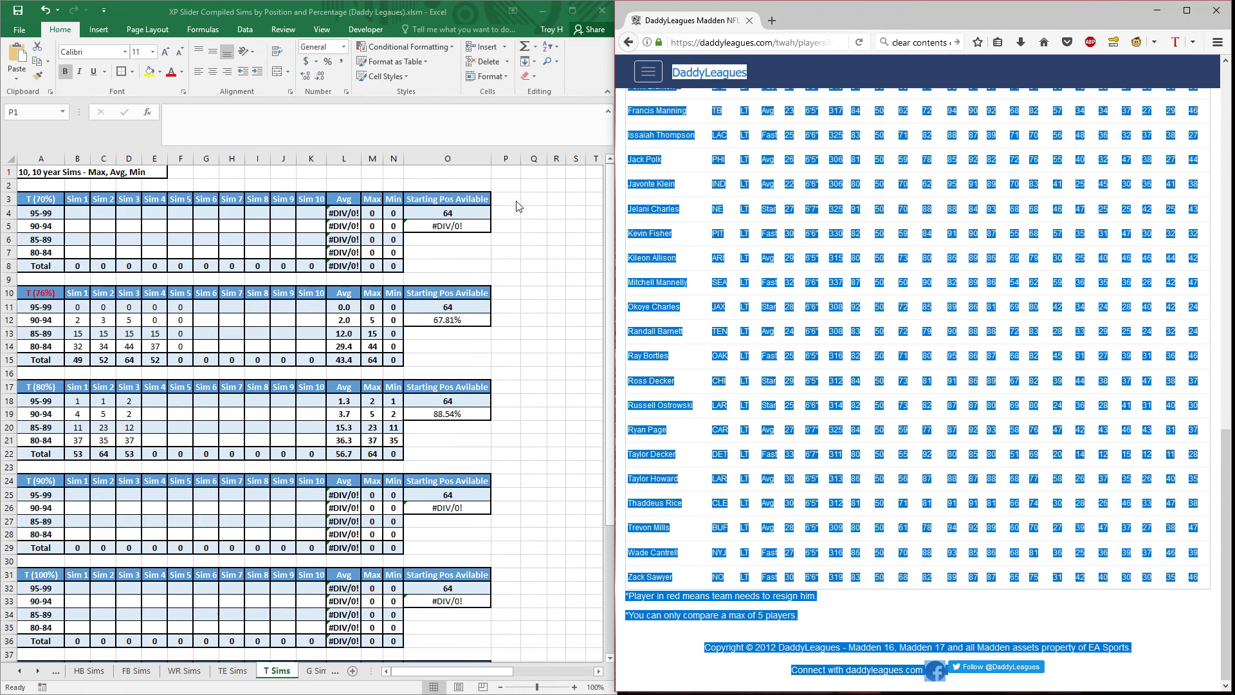
{"action": "left_click", "coordinate": [508, 171]}
{"action": "right_click", "coordinate": [510, 172]}
{"action": "left_click", "coordinate": [556, 233]}
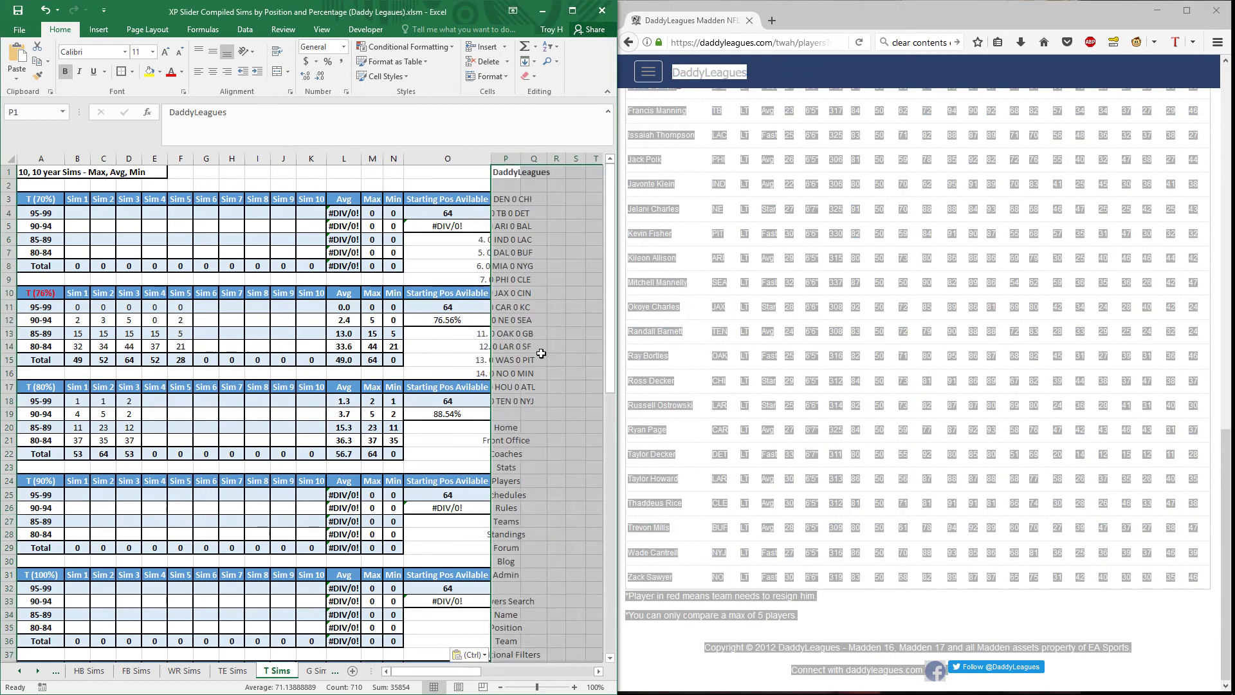
Step: Select cell P74 below the last pasted LT player and search the DaddyLeagues players for position RT with the same rating filter
{"action": "scroll", "coordinate": [516, 514], "scroll_direction": "down", "scroll_amount": 11}
{"action": "scroll", "coordinate": [516, 515], "scroll_direction": "down", "scroll_amount": 6}
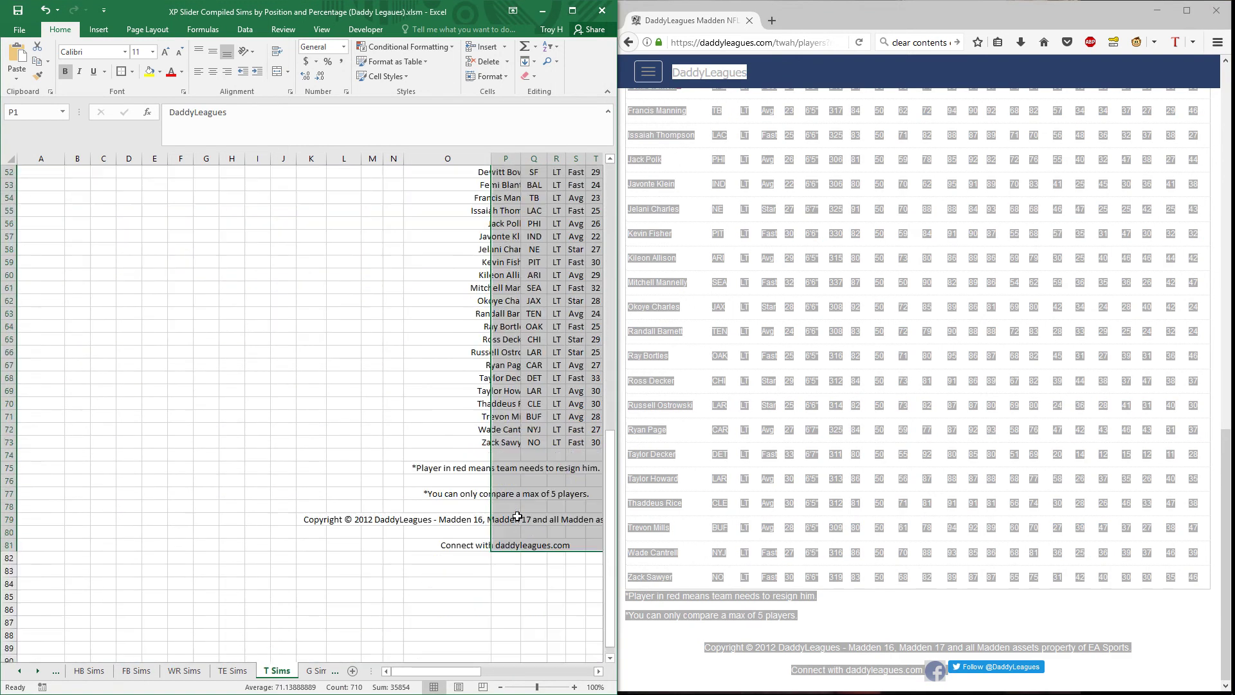
{"action": "left_click", "coordinate": [510, 455]}
{"action": "left_click", "coordinate": [692, 432]}
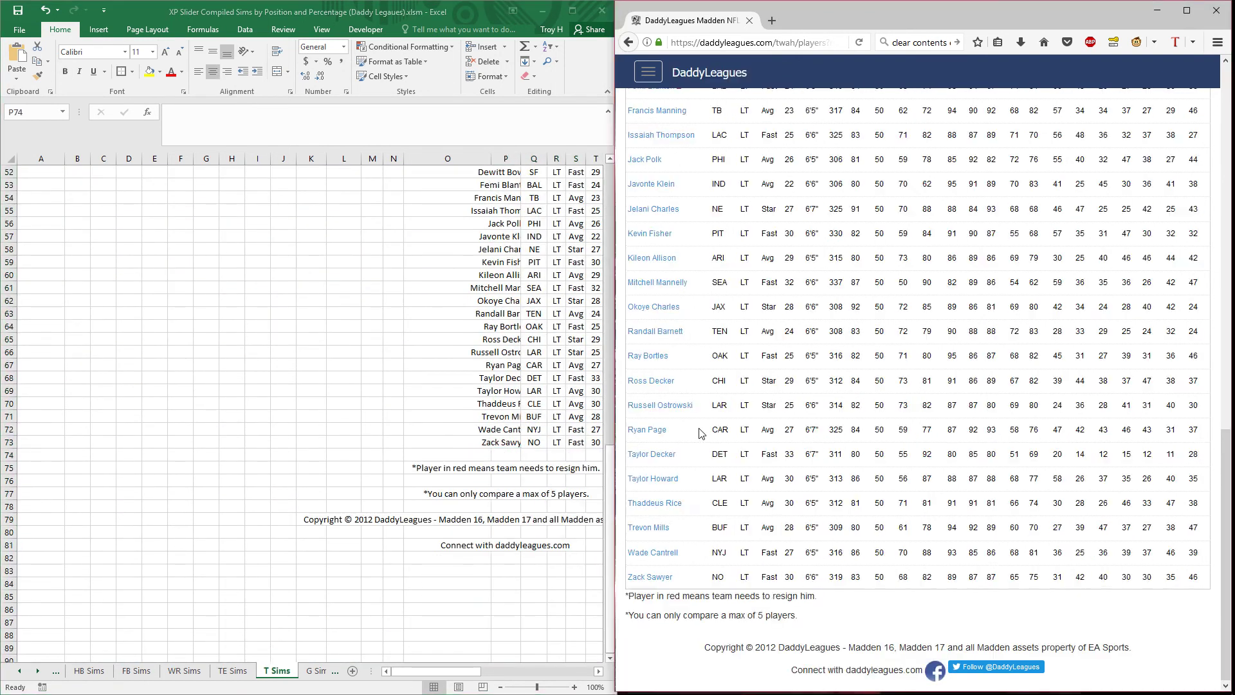
{"action": "scroll", "coordinate": [711, 430], "scroll_direction": "up", "scroll_amount": 15}
{"action": "left_click", "coordinate": [791, 415]}
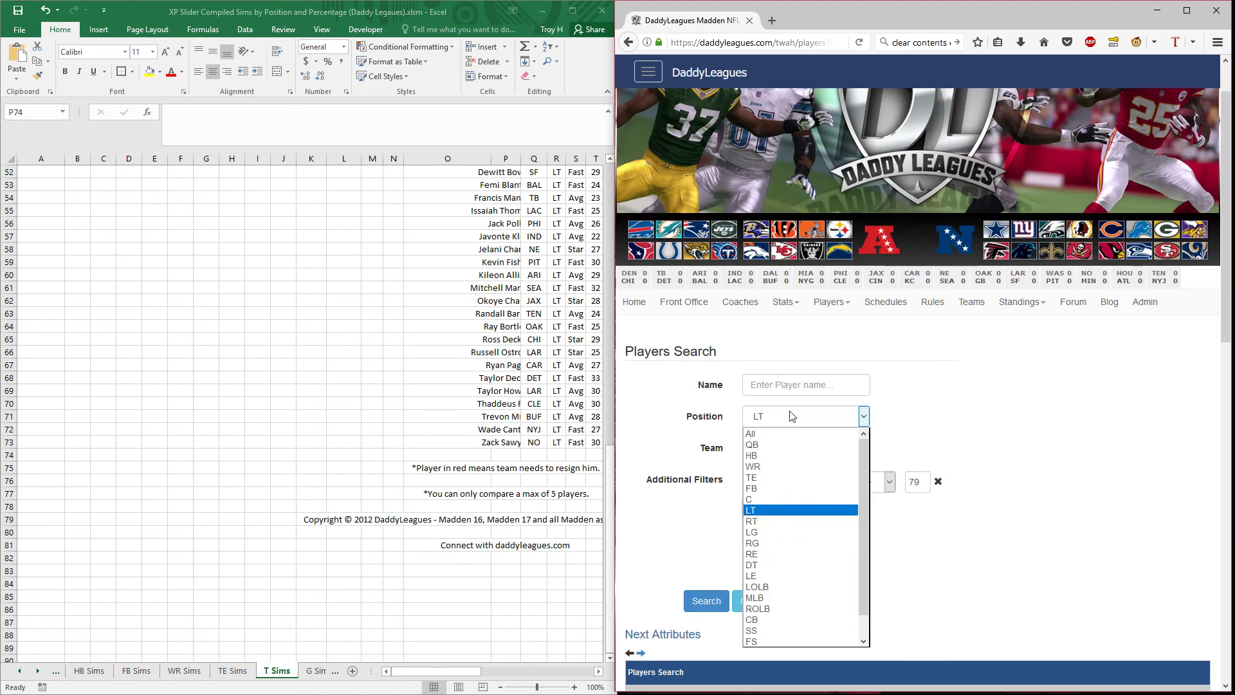
{"action": "left_click", "coordinate": [778, 522]}
{"action": "left_click", "coordinate": [707, 599]}
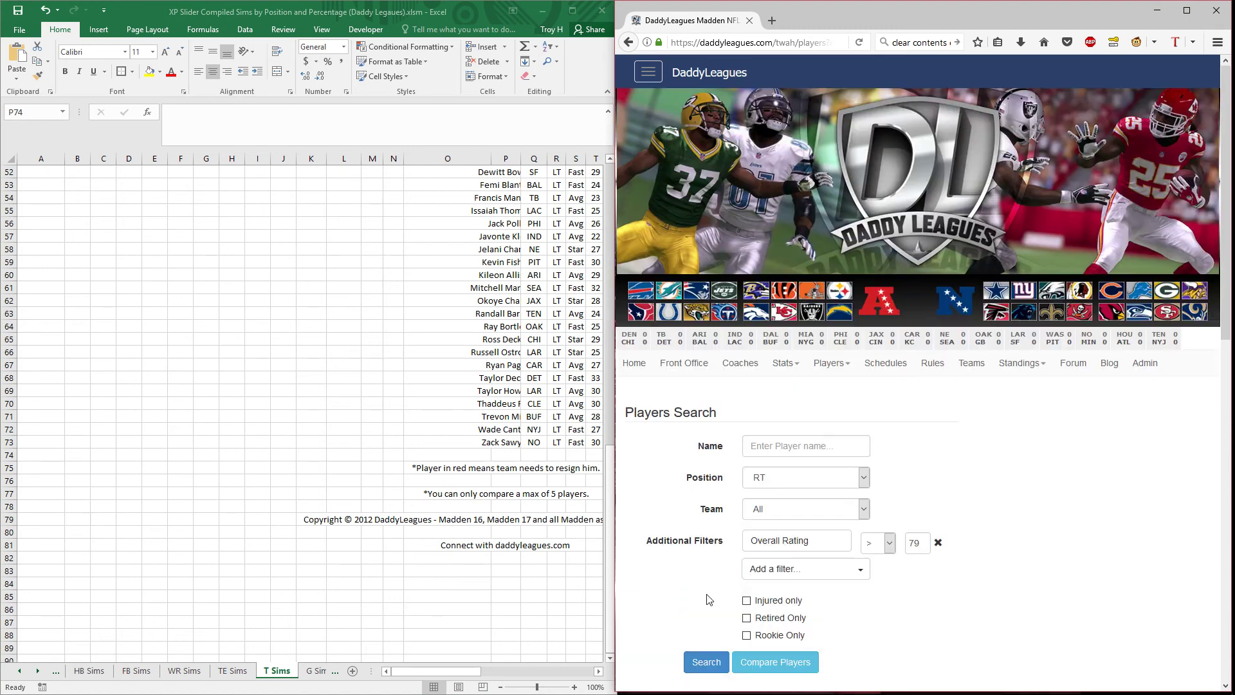
Step: Copy the entire RT results page into cell P74 of T Sims, matching destination formatting, and check the T (76%) Sim 5 counts
{"action": "scroll", "coordinate": [707, 595], "scroll_direction": "down", "scroll_amount": 15}
{"action": "key", "text": "ctrl+a"}
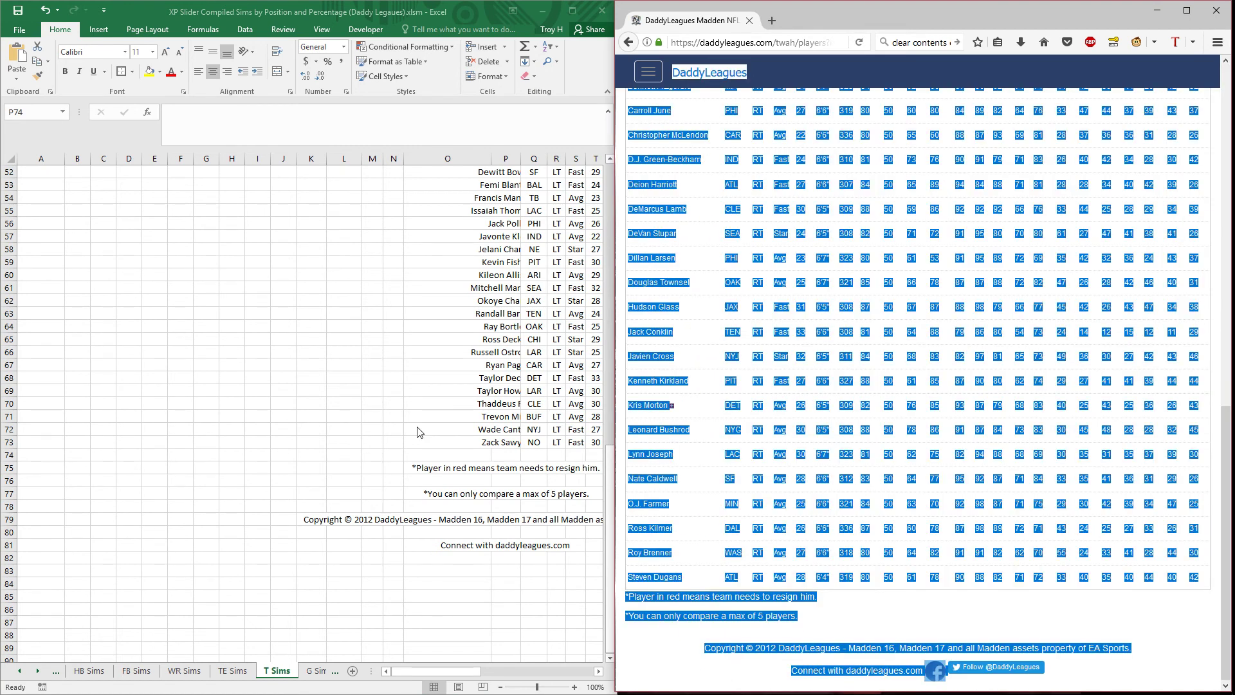
{"action": "left_click", "coordinate": [510, 457]}
{"action": "right_click", "coordinate": [511, 458]}
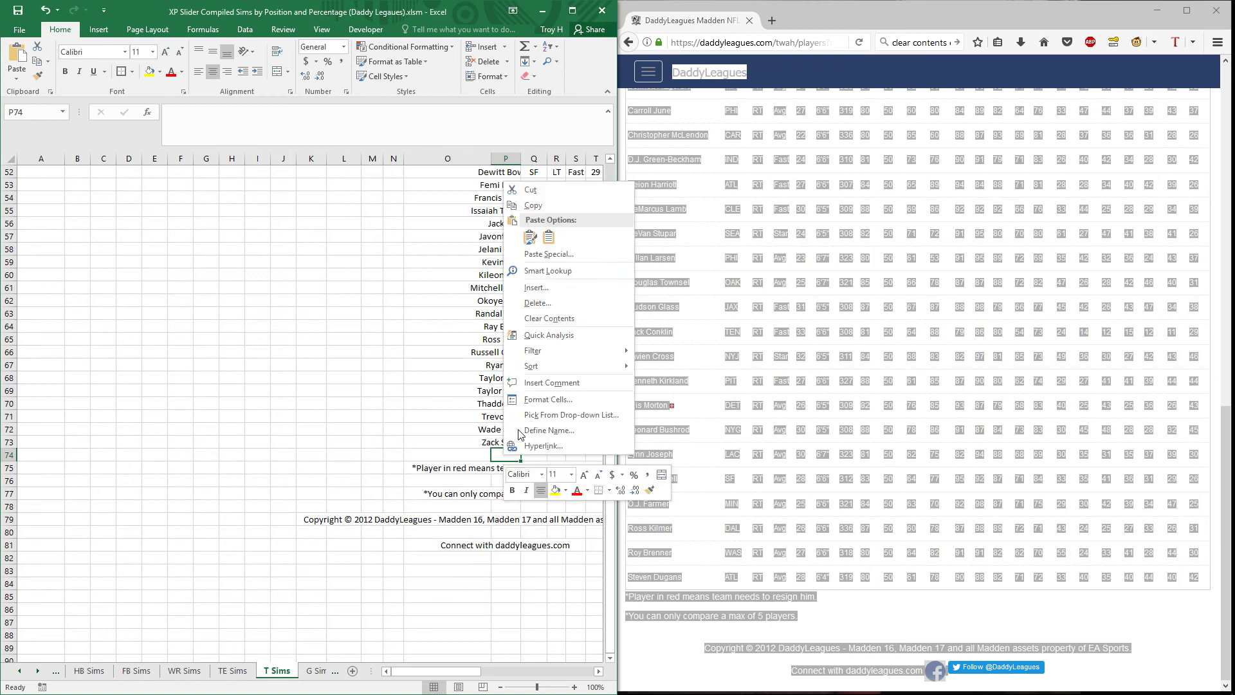
{"action": "left_click", "coordinate": [548, 238]}
{"action": "left_click", "coordinate": [557, 245]}
{"action": "scroll", "coordinate": [554, 242], "scroll_direction": "up", "scroll_amount": 15}
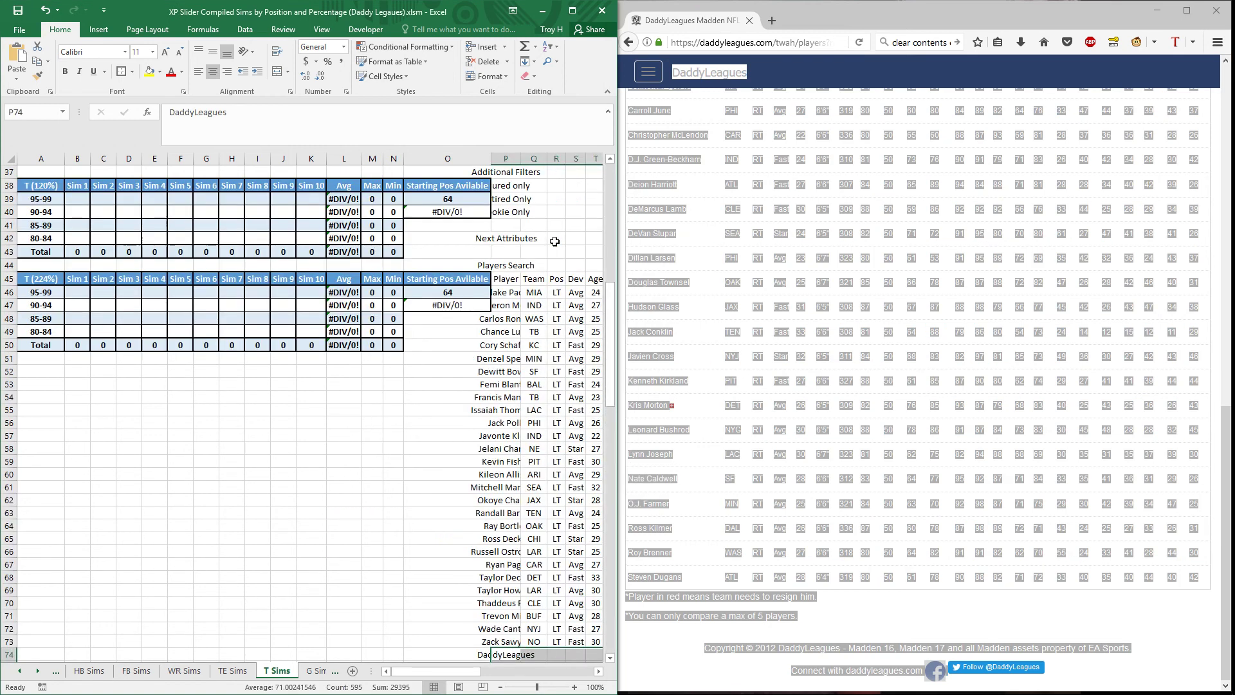
{"action": "scroll", "coordinate": [554, 241], "scroll_direction": "up", "scroll_amount": 2}
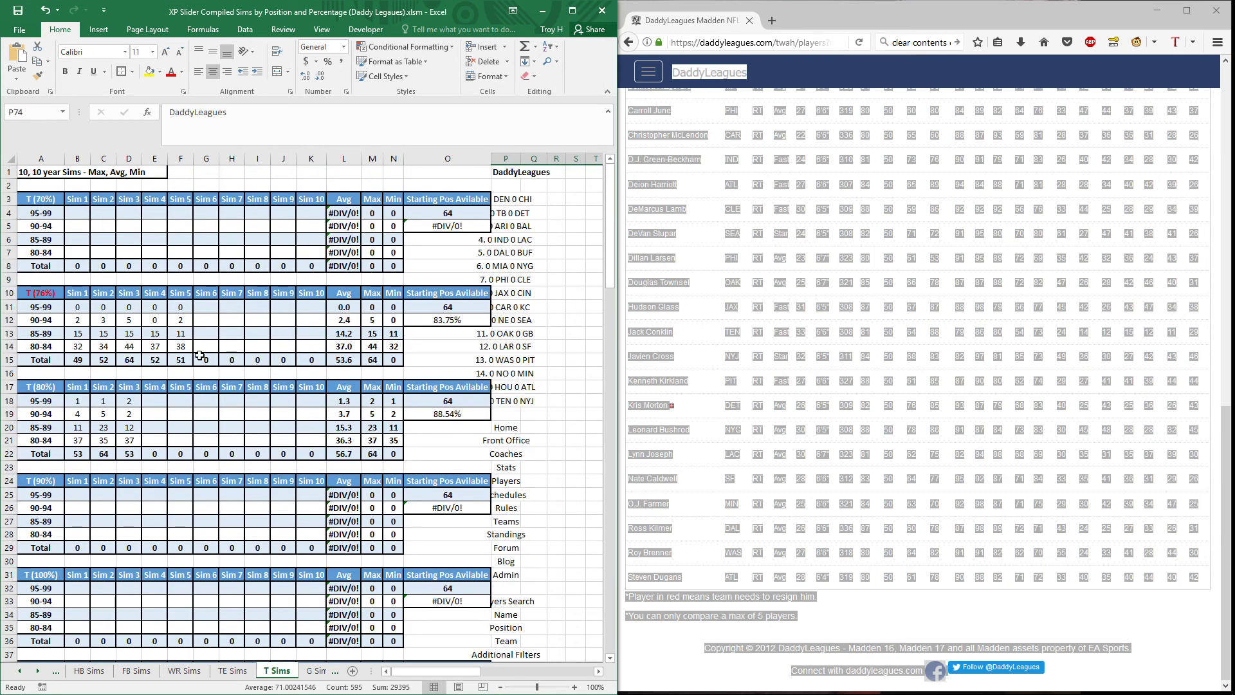
Step: Open the G Sims sheet and search the DaddyLeagues players for position LG with Overall Rating greater than 79
{"action": "left_click", "coordinate": [316, 671]}
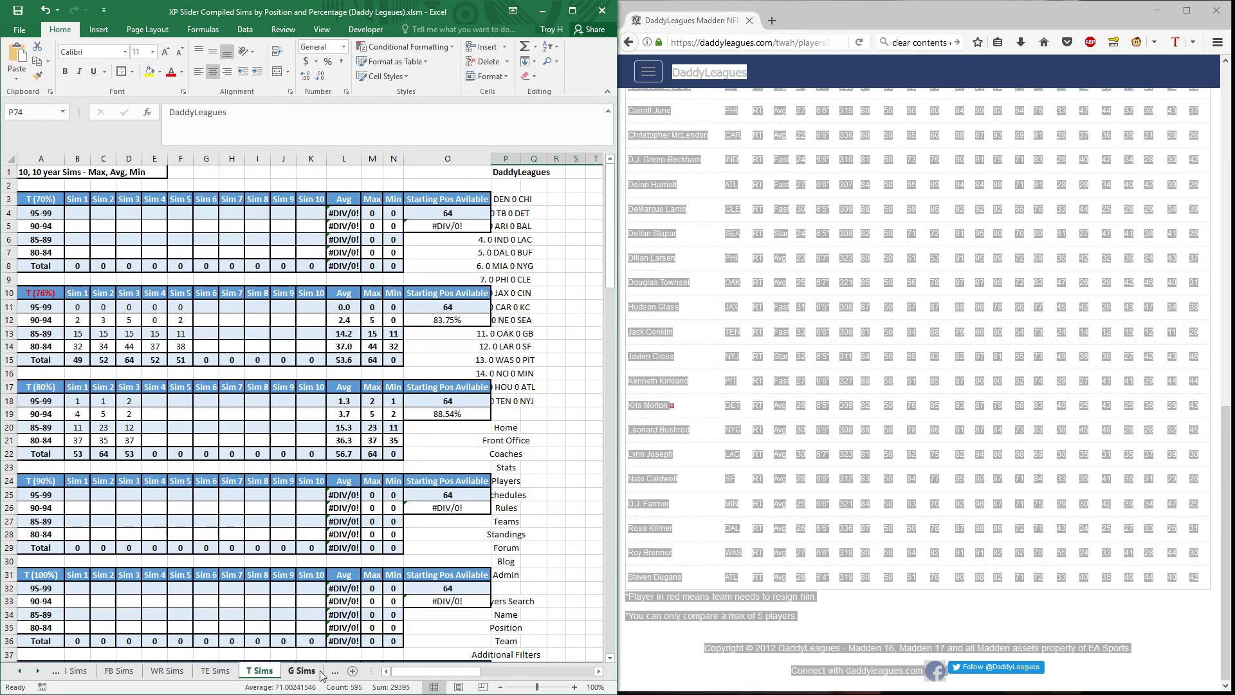
{"action": "left_click", "coordinate": [712, 168]}
{"action": "scroll", "coordinate": [767, 218], "scroll_direction": "up", "scroll_amount": 15}
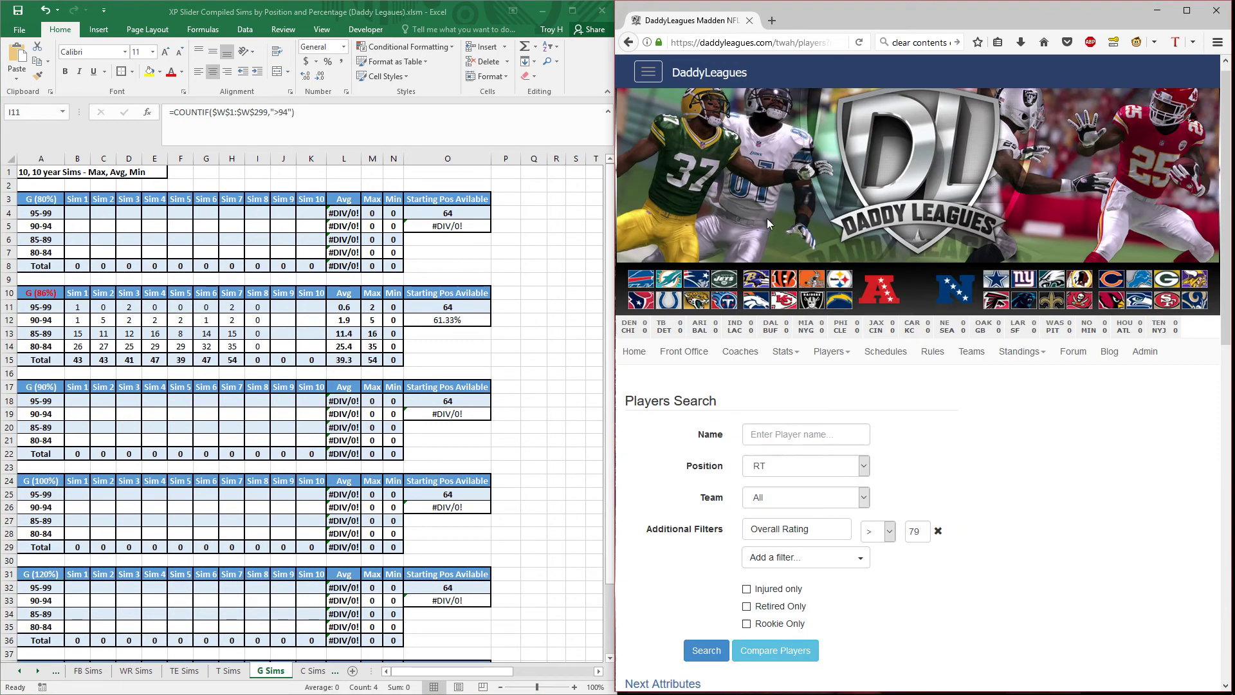
{"action": "left_click", "coordinate": [800, 463]}
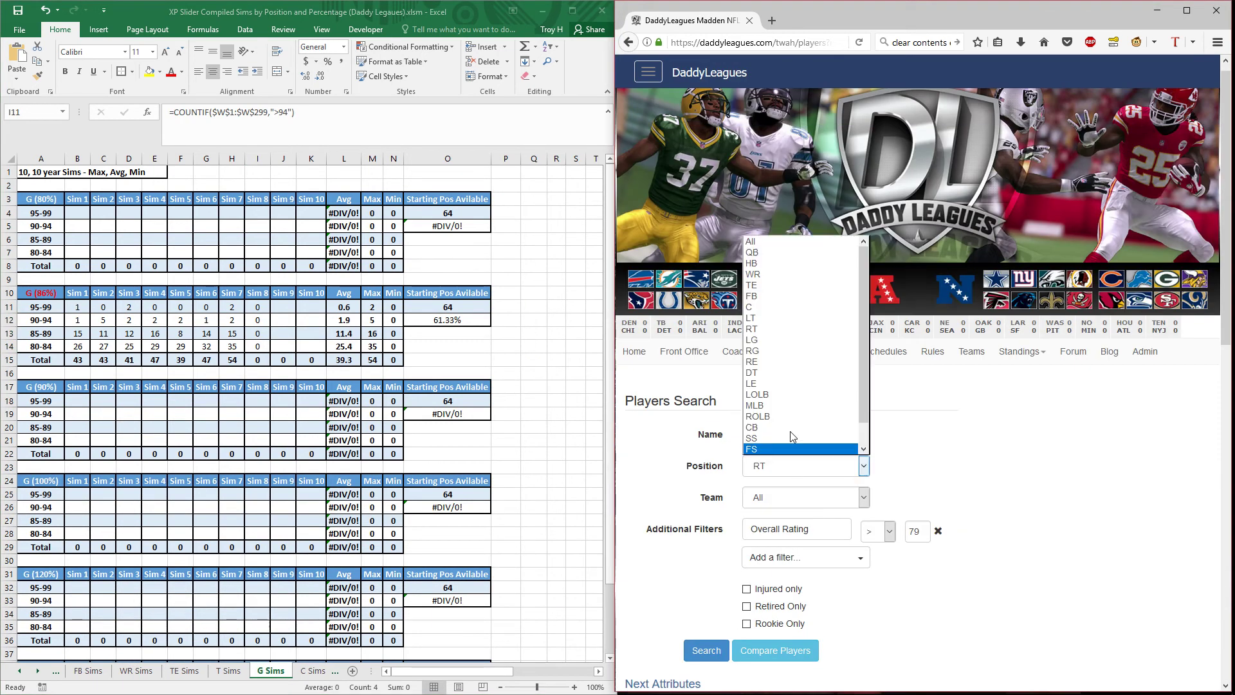
{"action": "left_click", "coordinate": [784, 340]}
{"action": "left_click", "coordinate": [717, 653]}
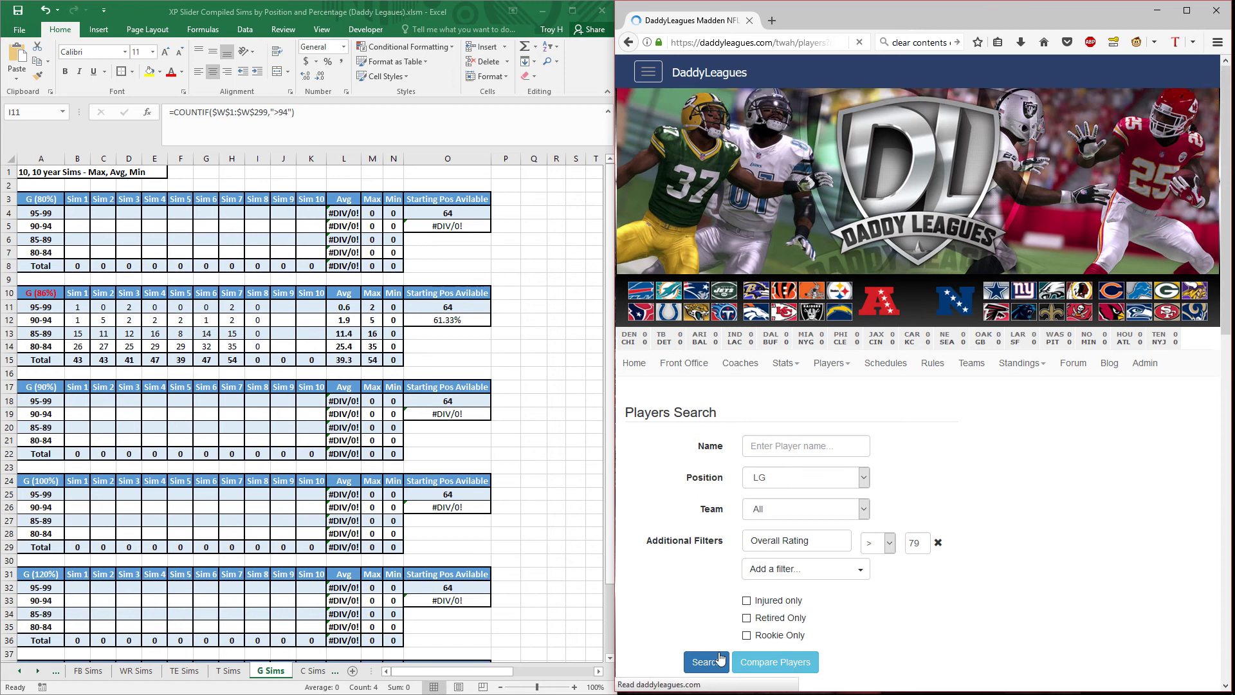
Step: Copy the entire LG results page into cell P1 of the G Sims sheet, matching destination formatting
{"action": "key", "text": "ctrl+a"}
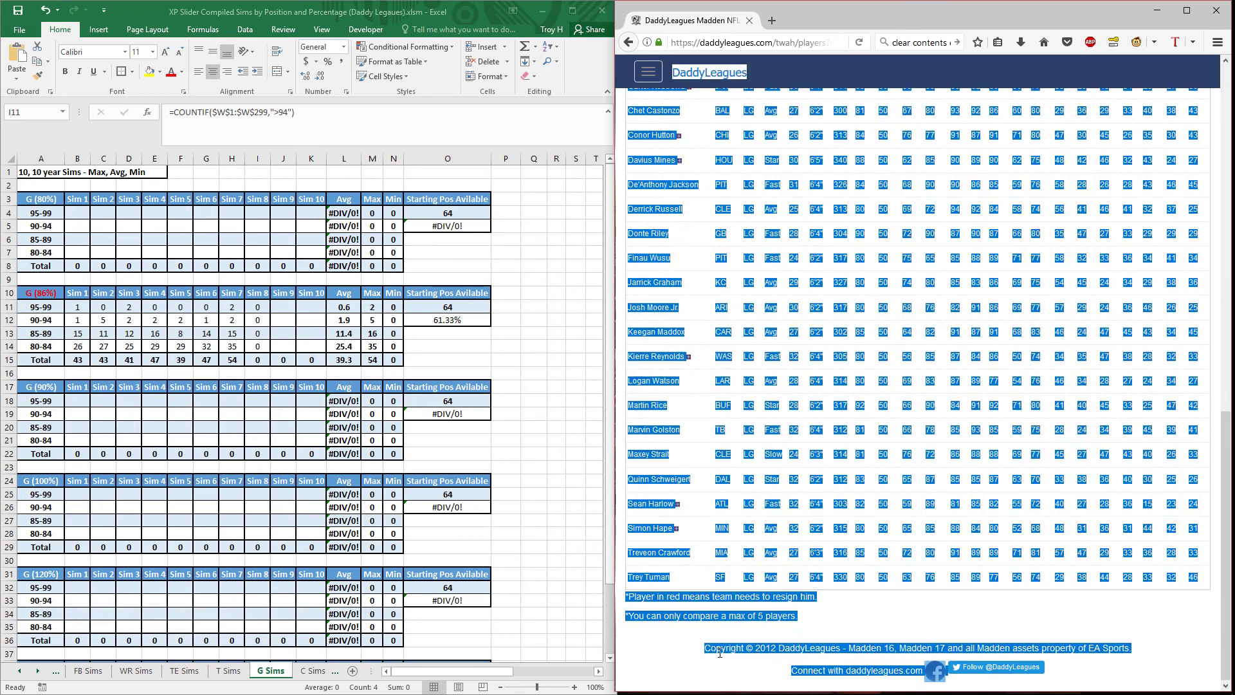
{"action": "left_click", "coordinate": [512, 172]}
{"action": "left_click", "coordinate": [512, 171]}
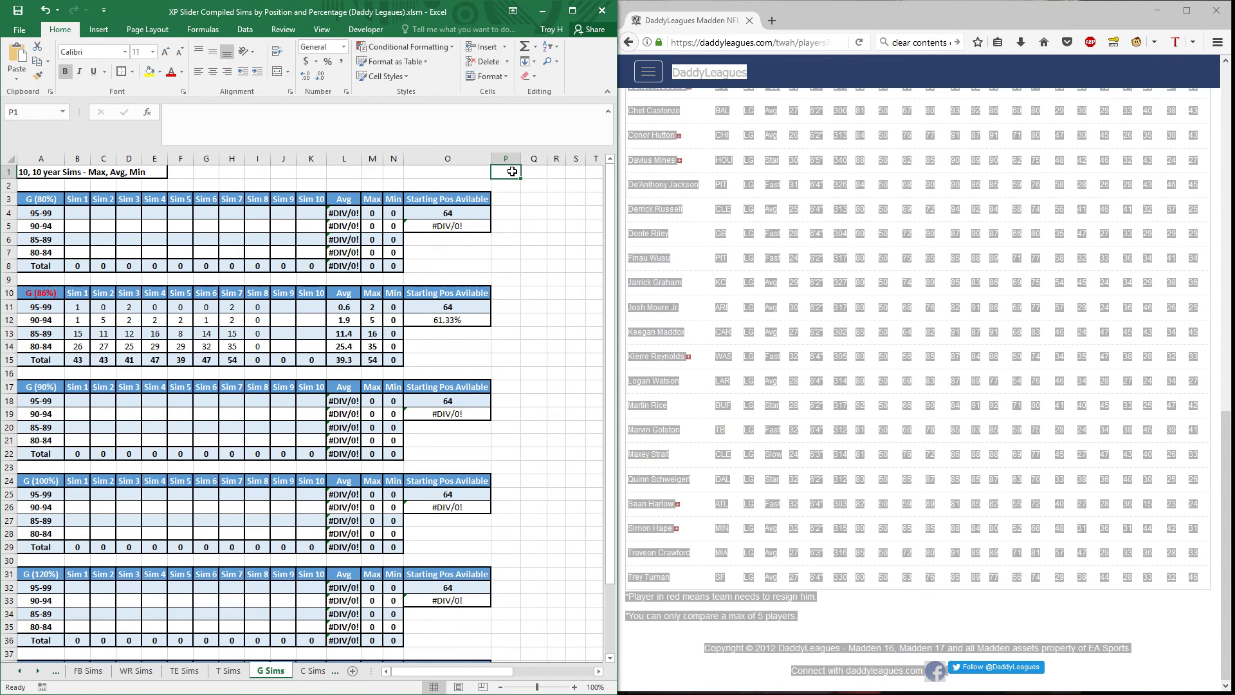
{"action": "right_click", "coordinate": [519, 174]}
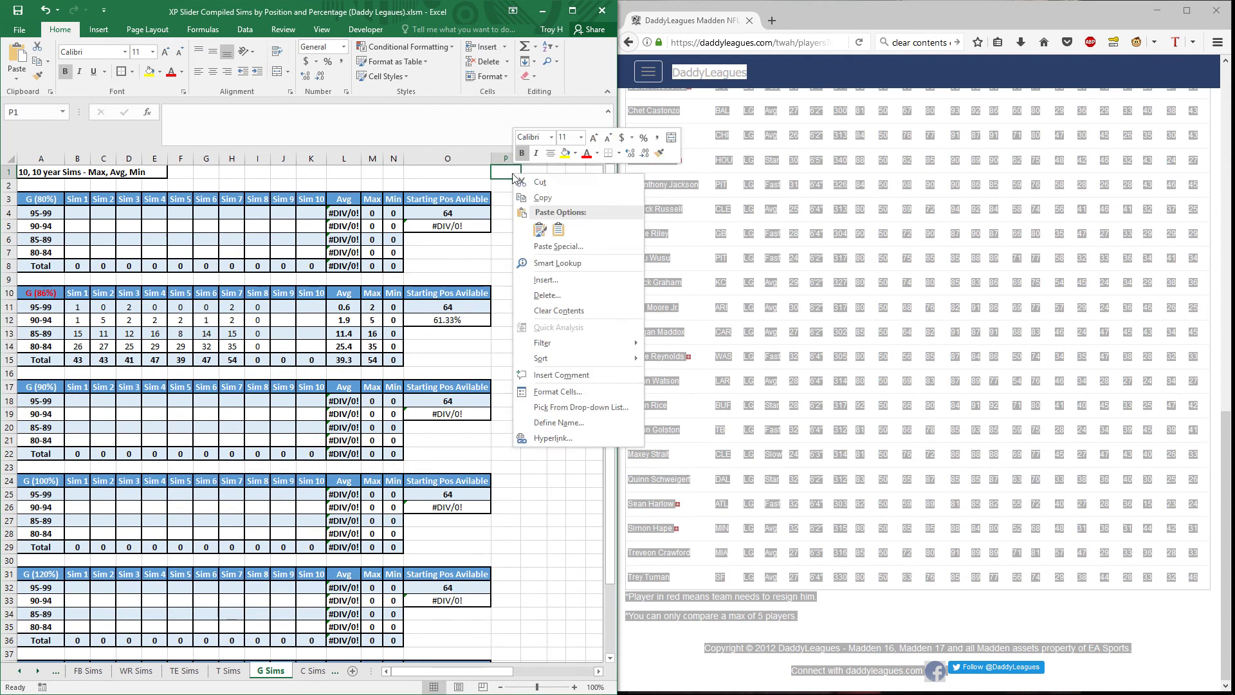
{"action": "left_click", "coordinate": [563, 236]}
Step: Select cell P70 below the last pasted LG player and search the DaddyLeagues players for position RG with the same rating filter
{"action": "scroll", "coordinate": [500, 519], "scroll_direction": "down", "scroll_amount": 15}
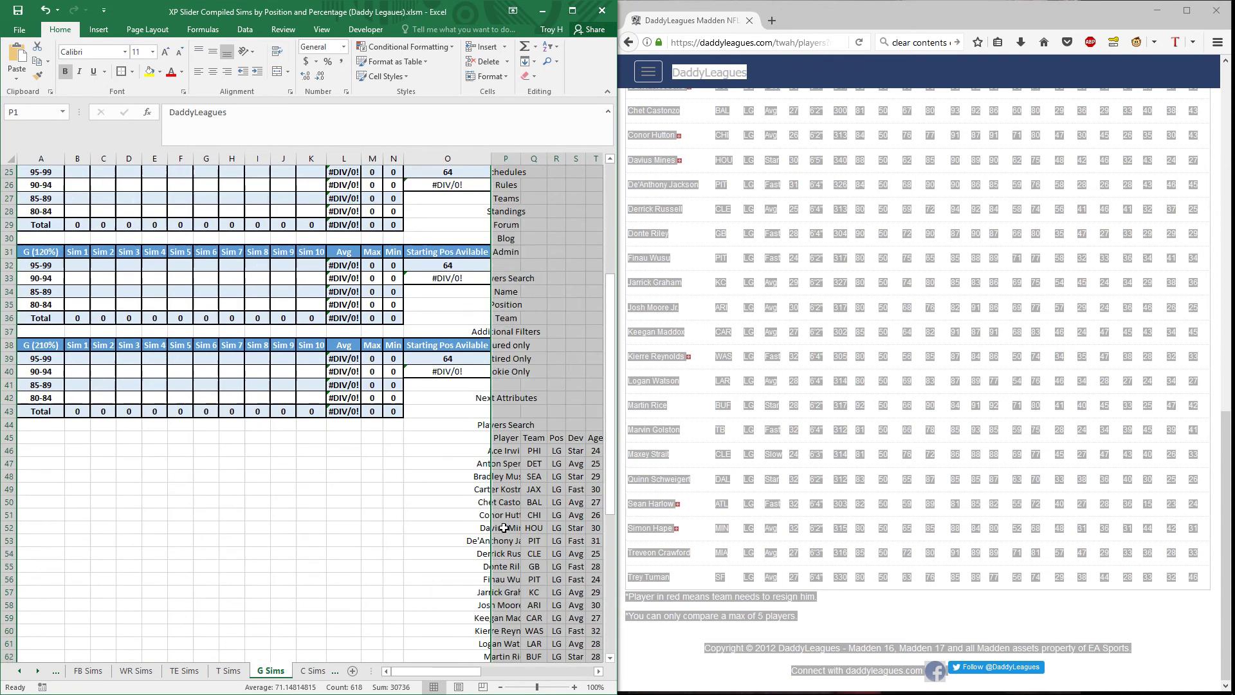
{"action": "left_click", "coordinate": [517, 481]}
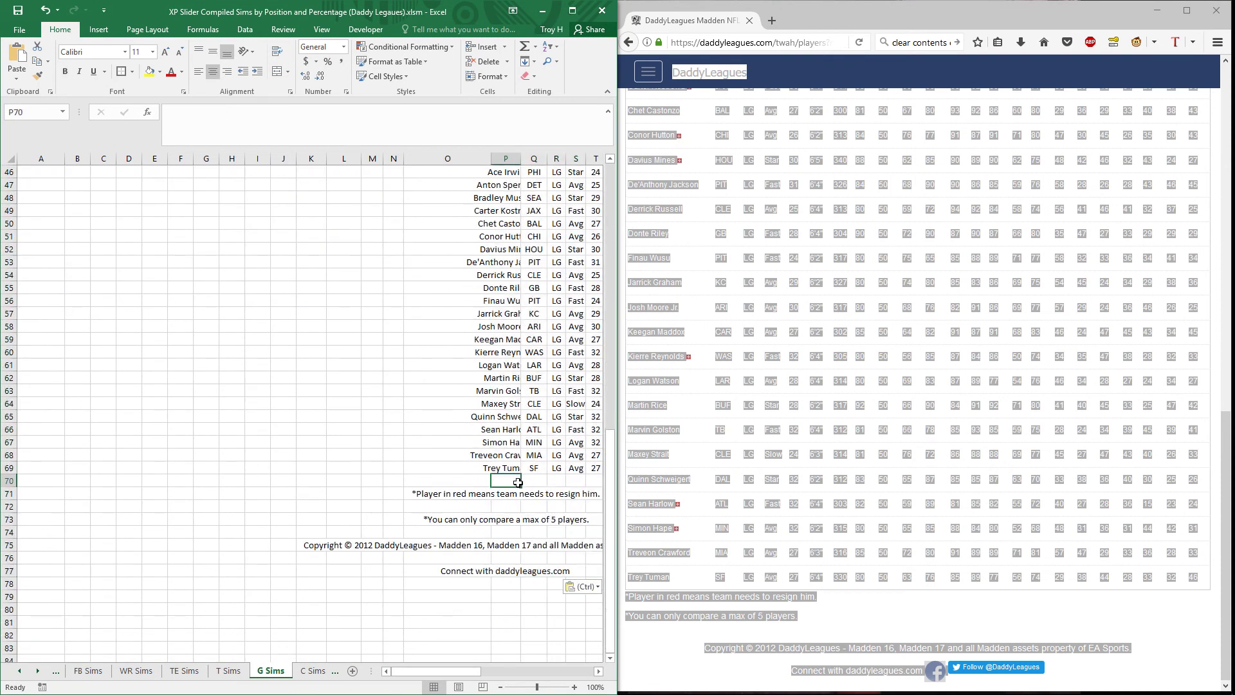
{"action": "left_click", "coordinate": [706, 450]}
{"action": "scroll", "coordinate": [705, 450], "scroll_direction": "up", "scroll_amount": 6}
{"action": "scroll", "coordinate": [705, 450], "scroll_direction": "up", "scroll_amount": 5}
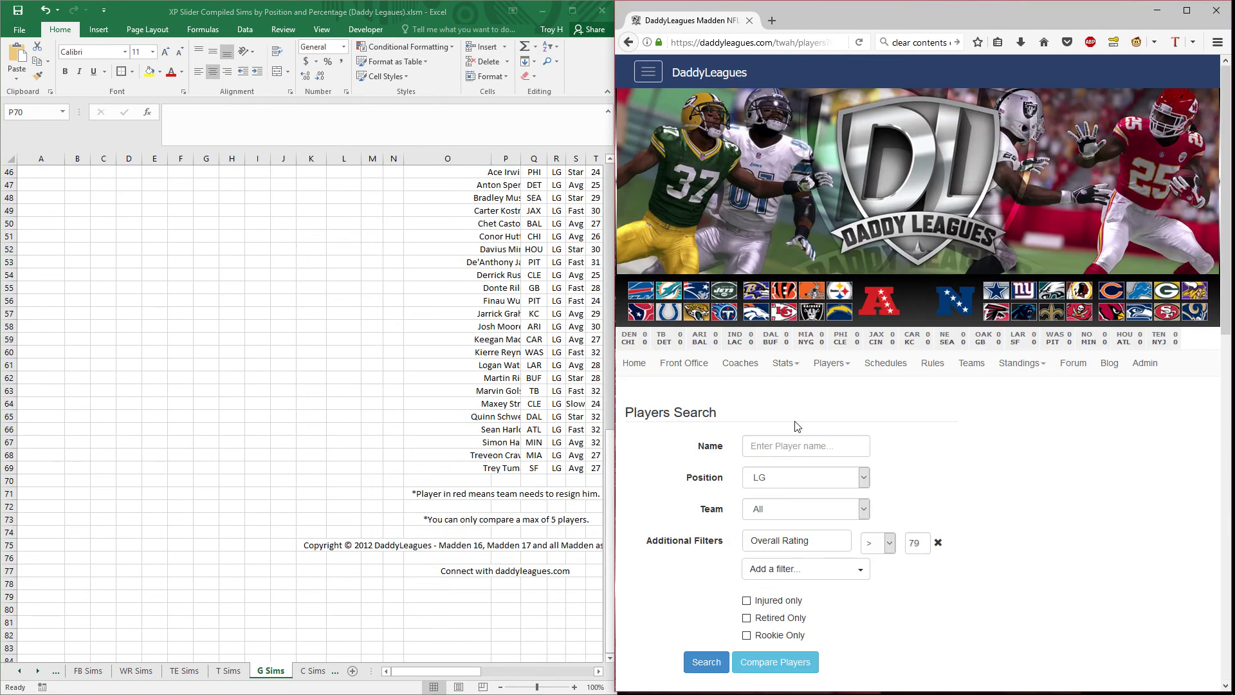
{"action": "left_click", "coordinate": [814, 482]}
{"action": "left_click", "coordinate": [772, 362]}
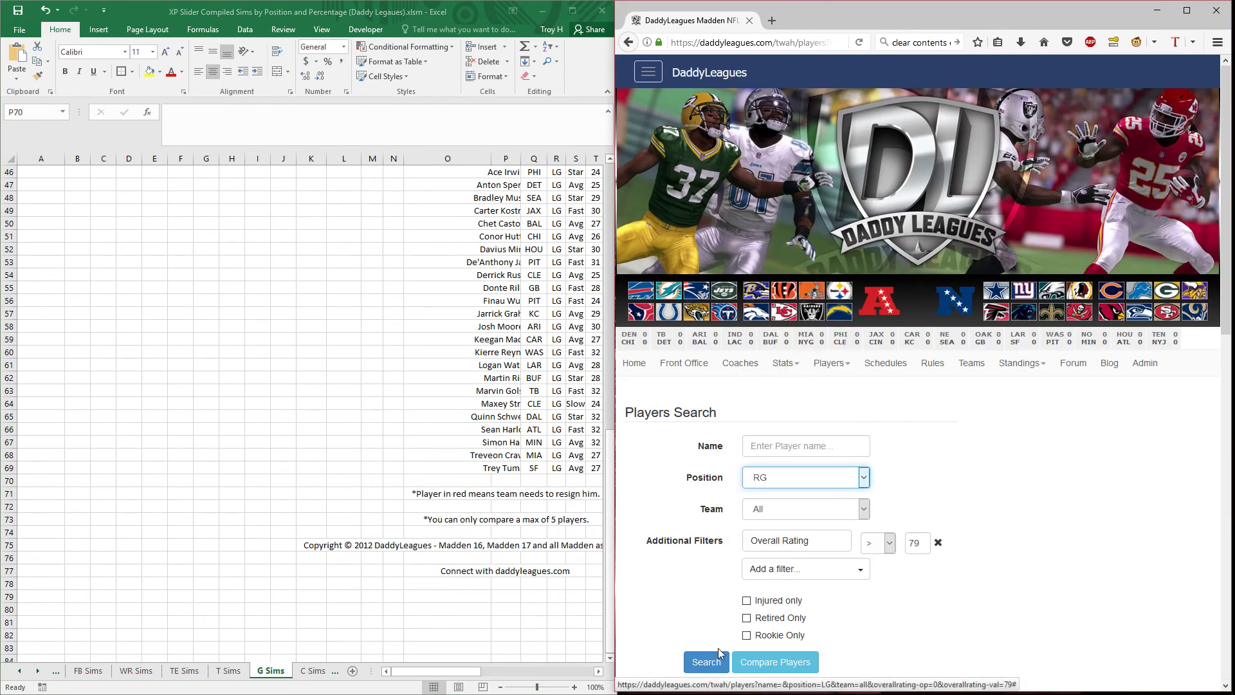
{"action": "left_click", "coordinate": [710, 662]}
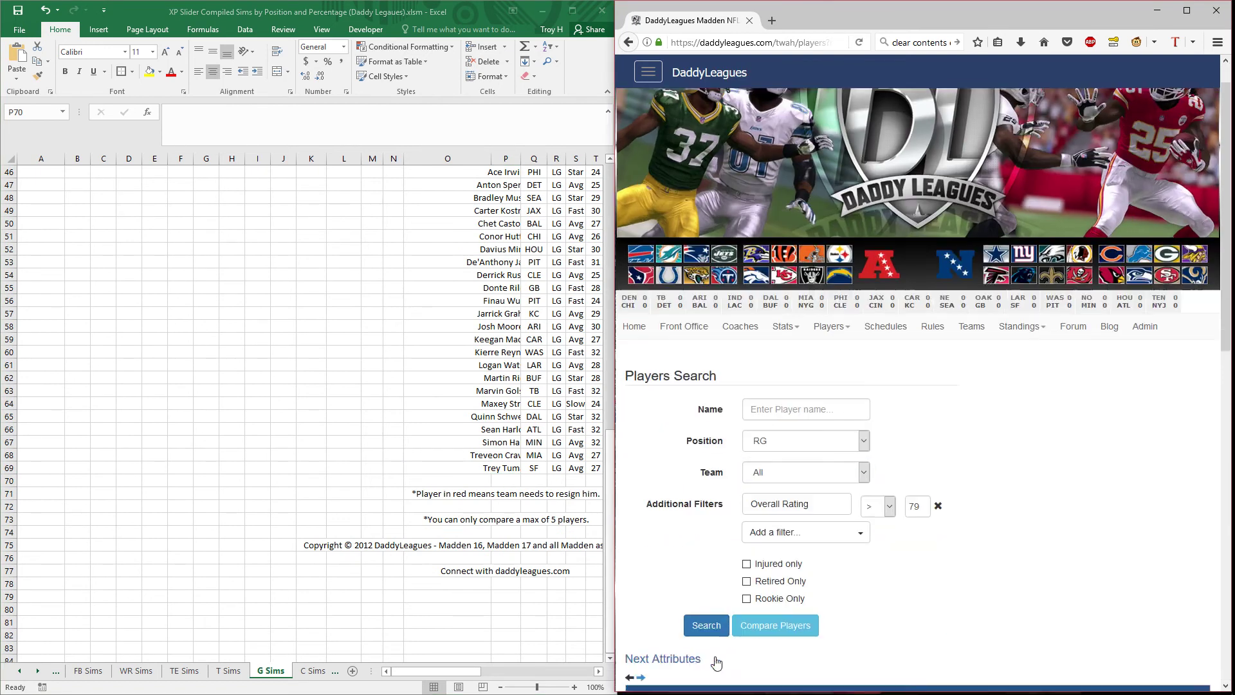
Step: Copy the entire RG results page into cell P70 of the G Sims sheet, matching destination formatting
{"action": "key", "text": "ctrl+a"}
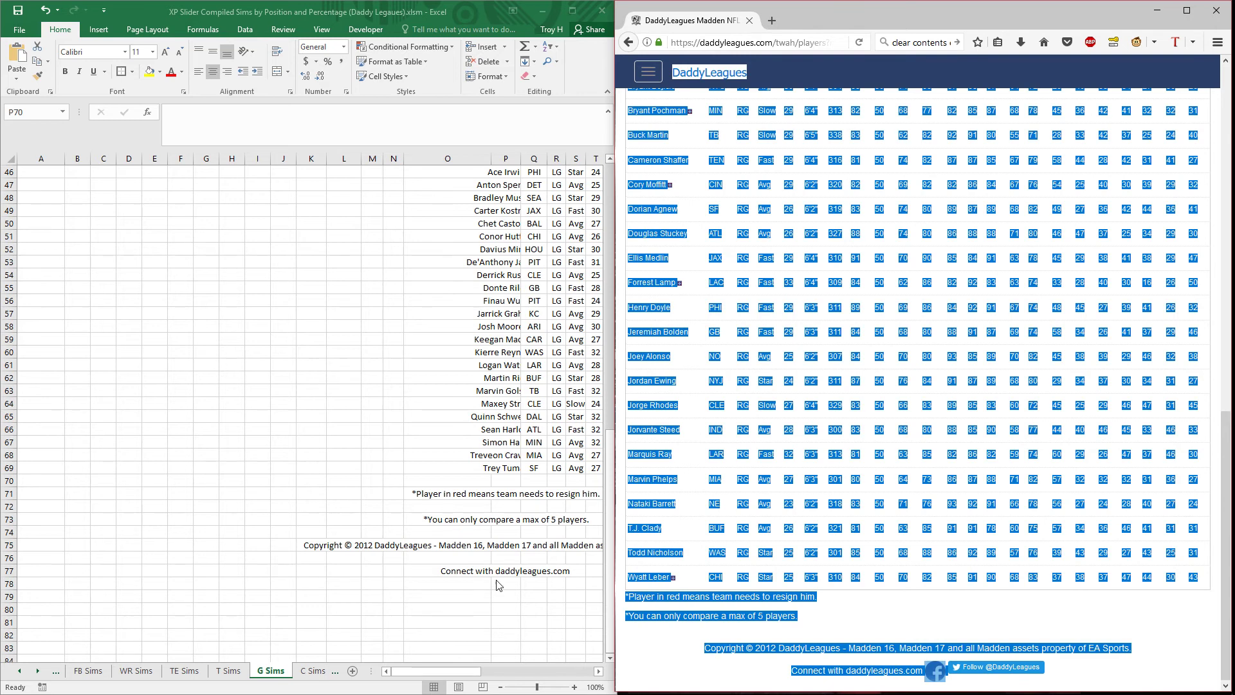
{"action": "left_click", "coordinate": [508, 485]}
{"action": "right_click", "coordinate": [508, 485]}
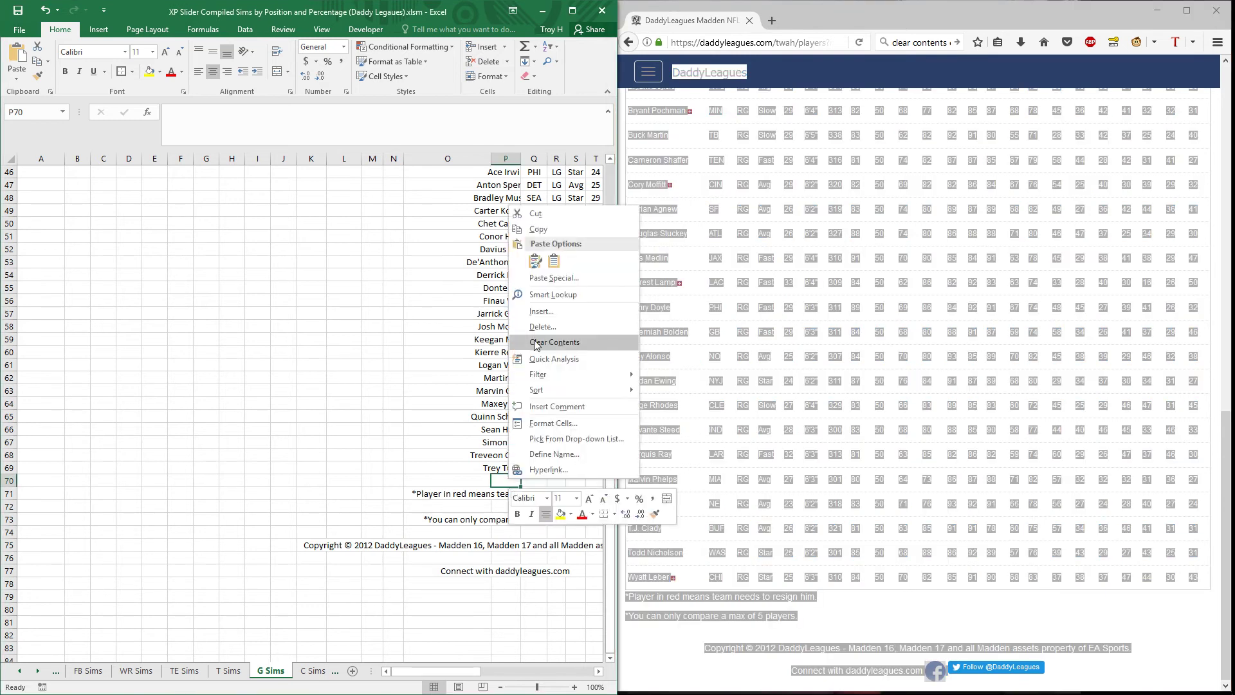
{"action": "left_click", "coordinate": [554, 264]}
{"action": "scroll", "coordinate": [545, 444], "scroll_direction": "up", "scroll_amount": 15}
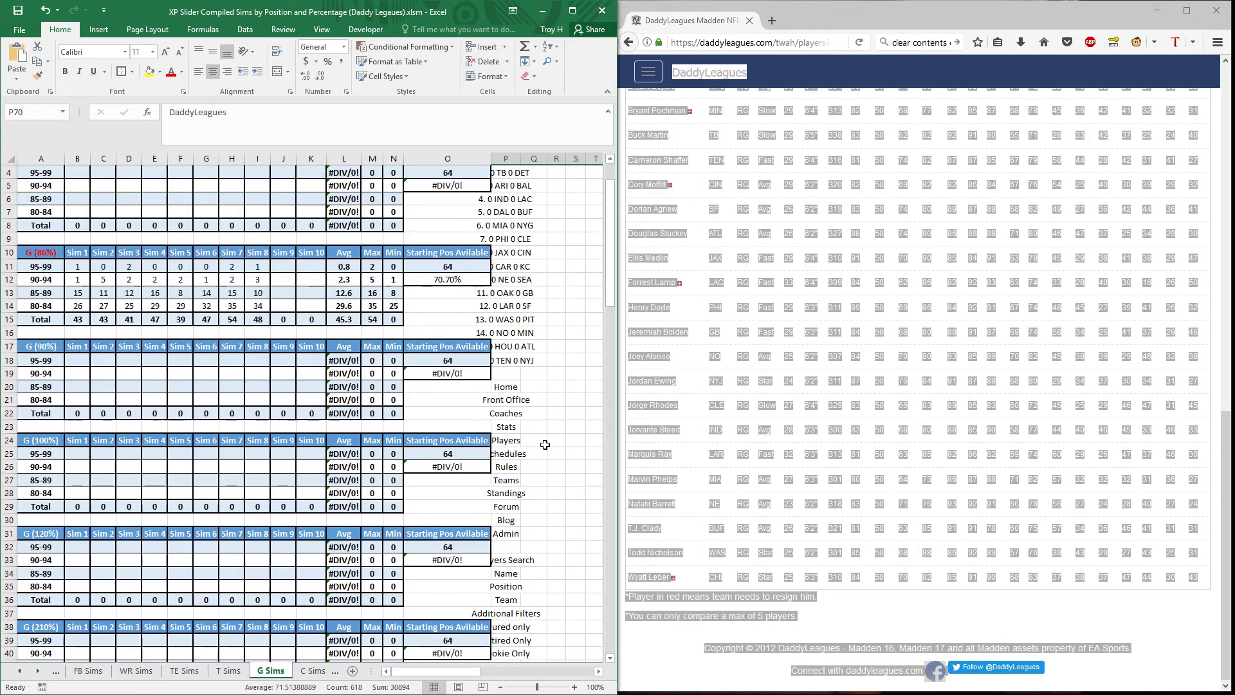
Step: Open the C Sims sheet at cell P1 and search the DaddyLeagues players for position C with Overall Rating greater than 79
{"action": "left_click", "coordinate": [313, 670]}
{"action": "left_click", "coordinate": [503, 174]}
{"action": "left_click", "coordinate": [701, 222]}
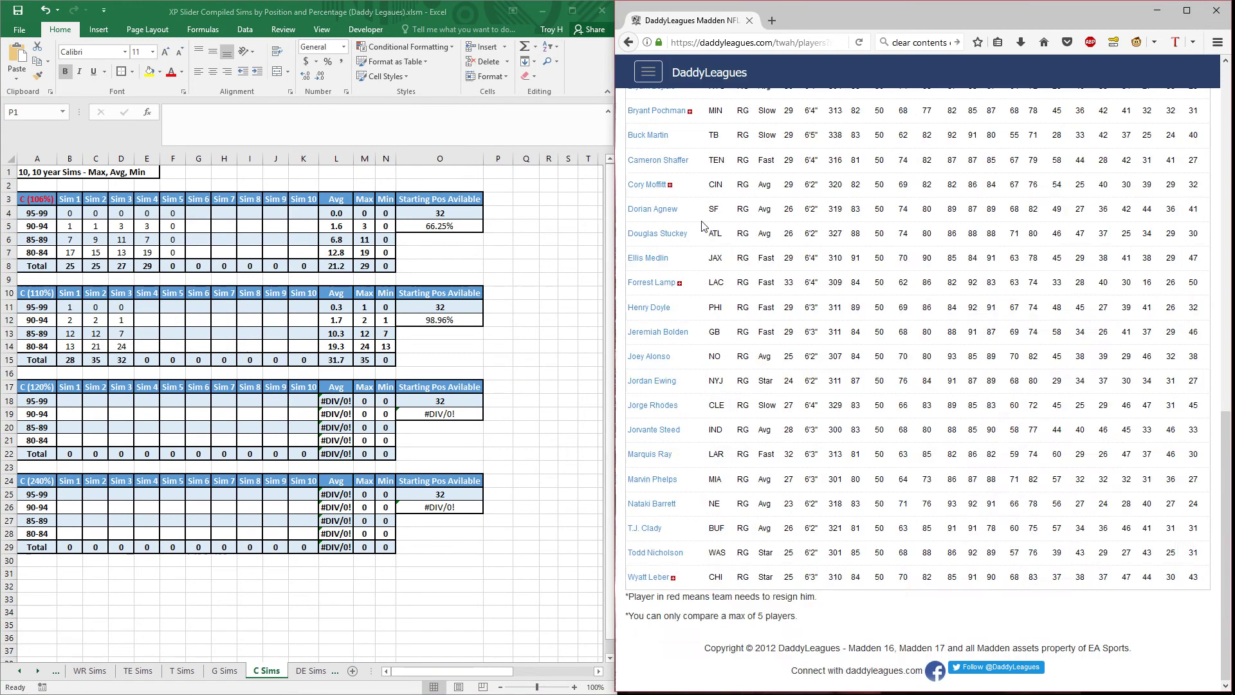
{"action": "scroll", "coordinate": [701, 221], "scroll_direction": "up", "scroll_amount": 15}
{"action": "left_click", "coordinate": [829, 479]}
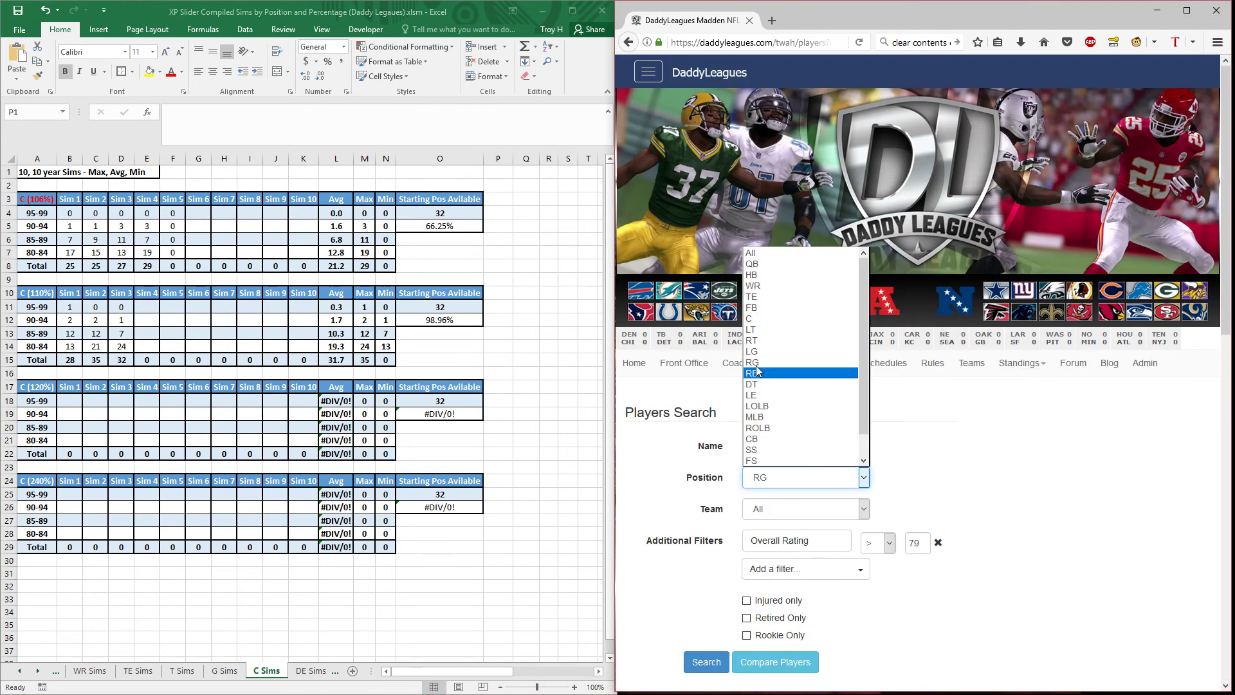
{"action": "left_click", "coordinate": [779, 318]}
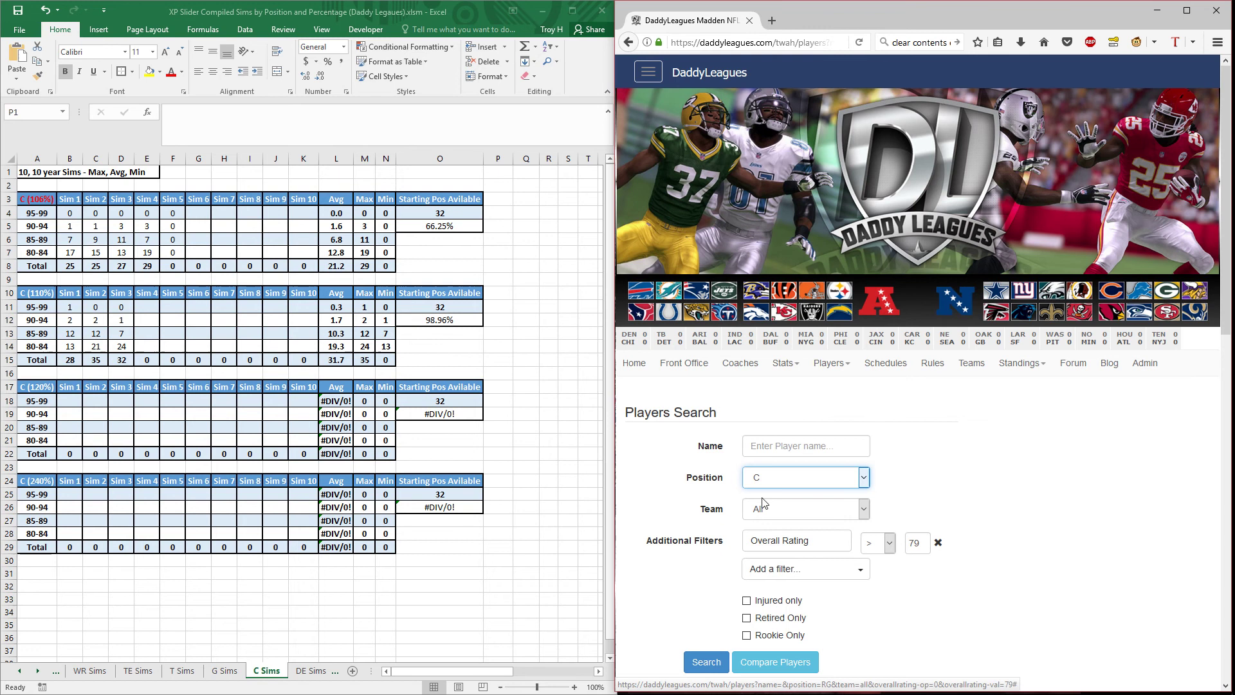
{"action": "left_click", "coordinate": [710, 658]}
Step: Copy the entire C results page into cell P1 of the C Sims sheet, matching destination formatting
{"action": "scroll", "coordinate": [709, 656], "scroll_direction": "down", "scroll_amount": 15}
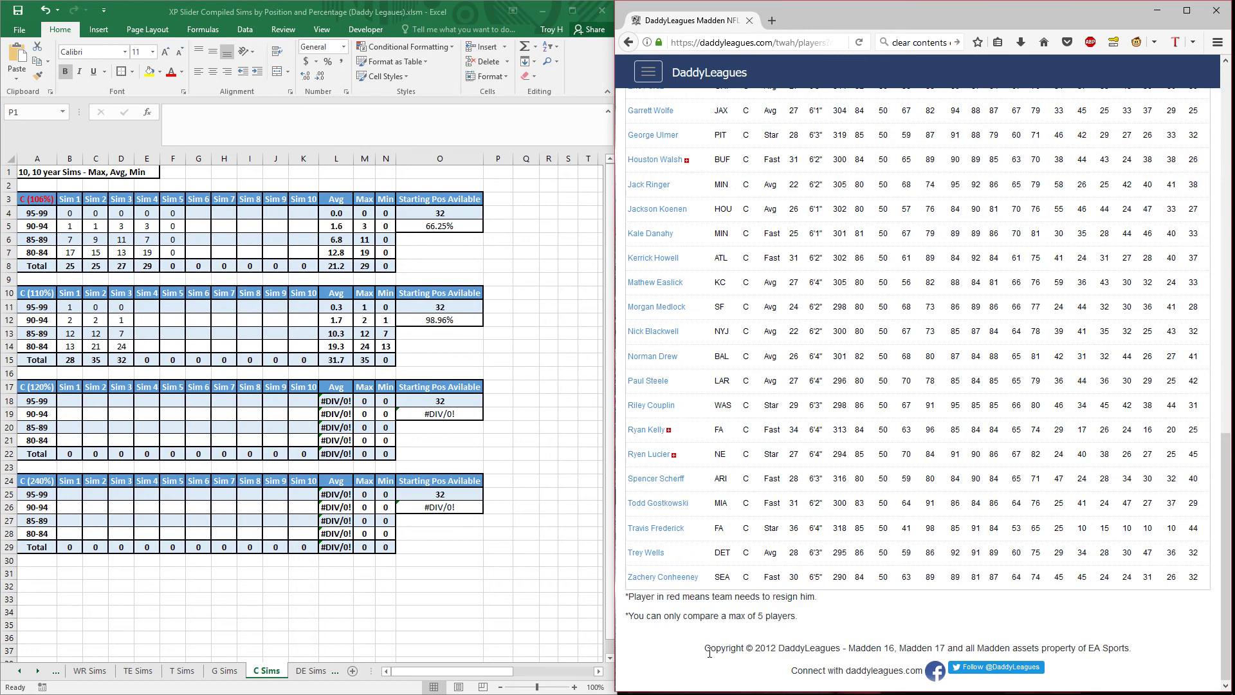
{"action": "key", "text": "ctrl+a"}
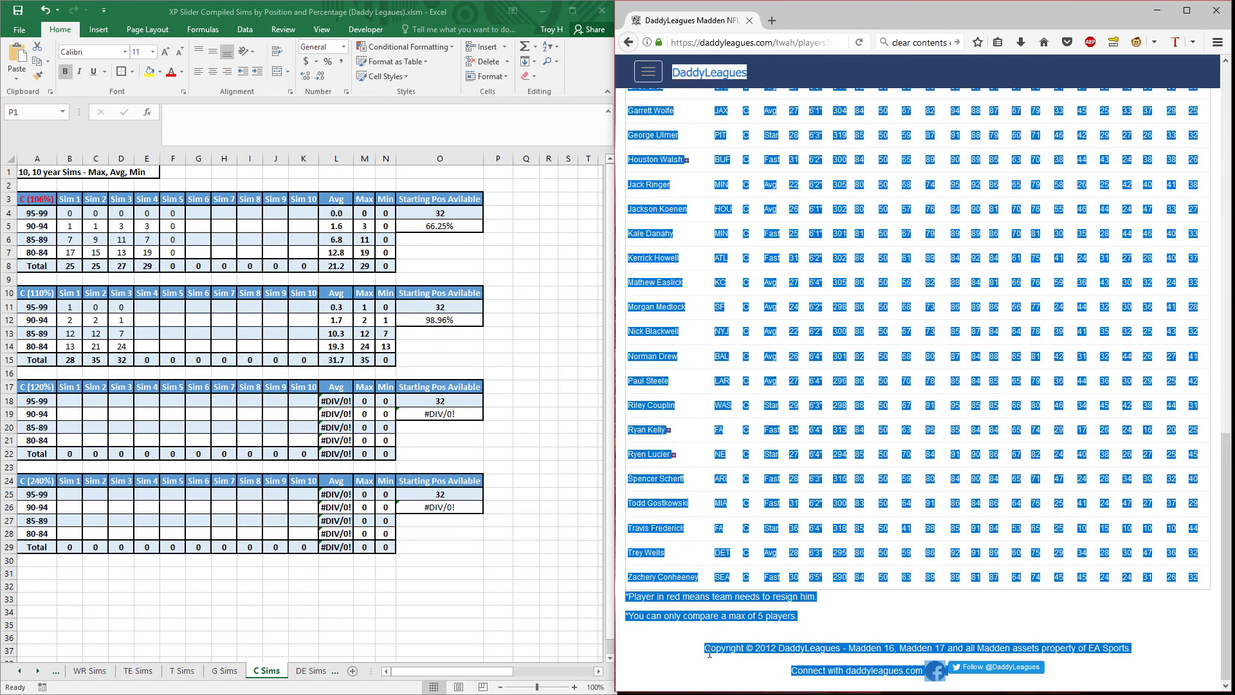
{"action": "right_click", "coordinate": [504, 177]}
{"action": "left_click", "coordinate": [550, 231]}
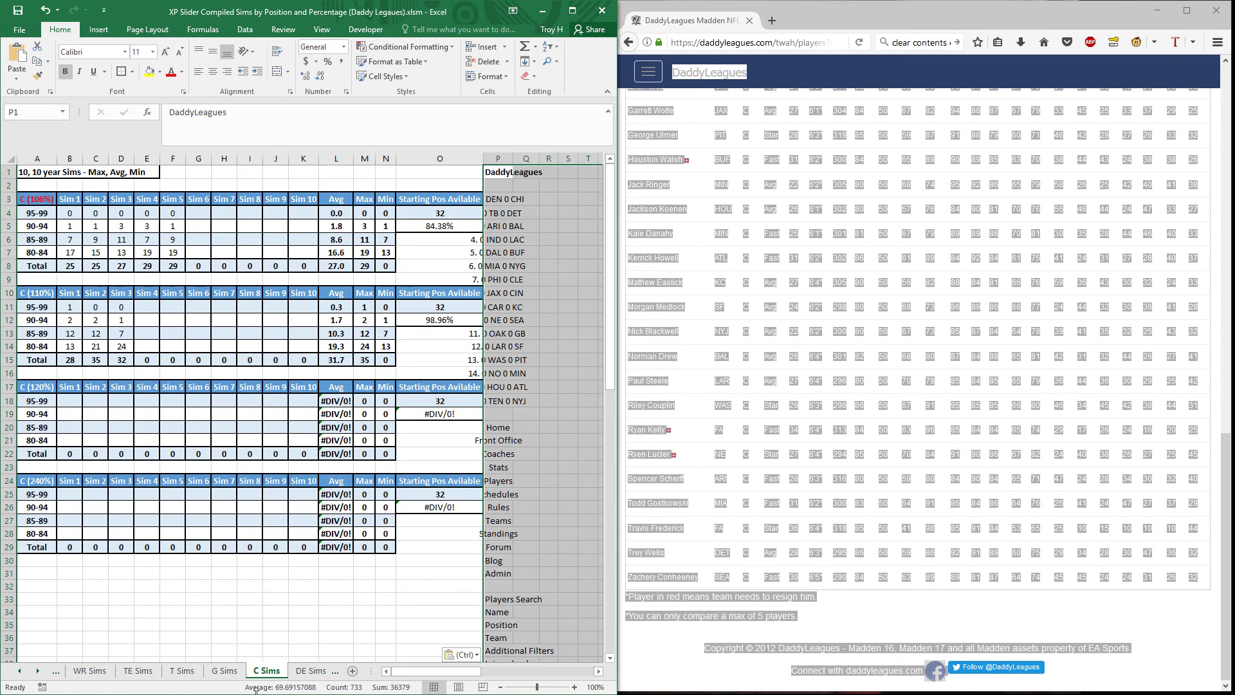
Step: Open the DE Sims sheet at cell P1 and search the DaddyLeagues players for position RE with Overall Rating greater than 79
{"action": "left_click", "coordinate": [311, 670]}
{"action": "left_click", "coordinate": [503, 173]}
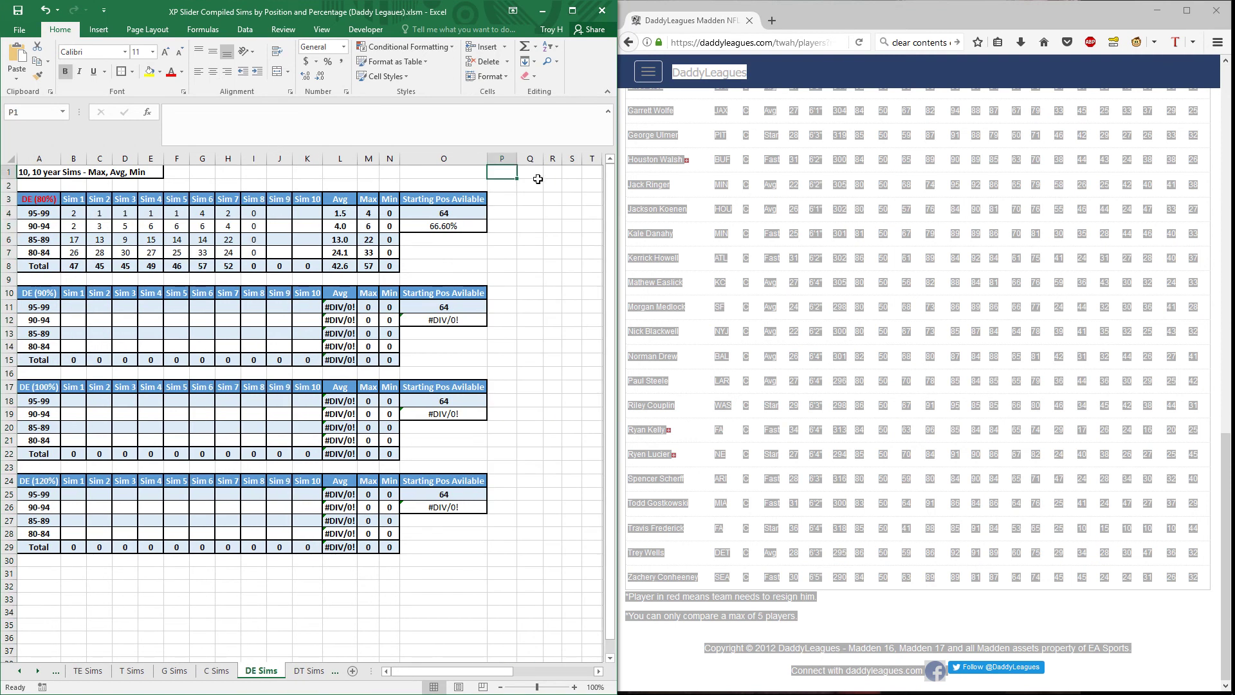
{"action": "left_click", "coordinate": [692, 237]}
{"action": "key", "text": "Home"}
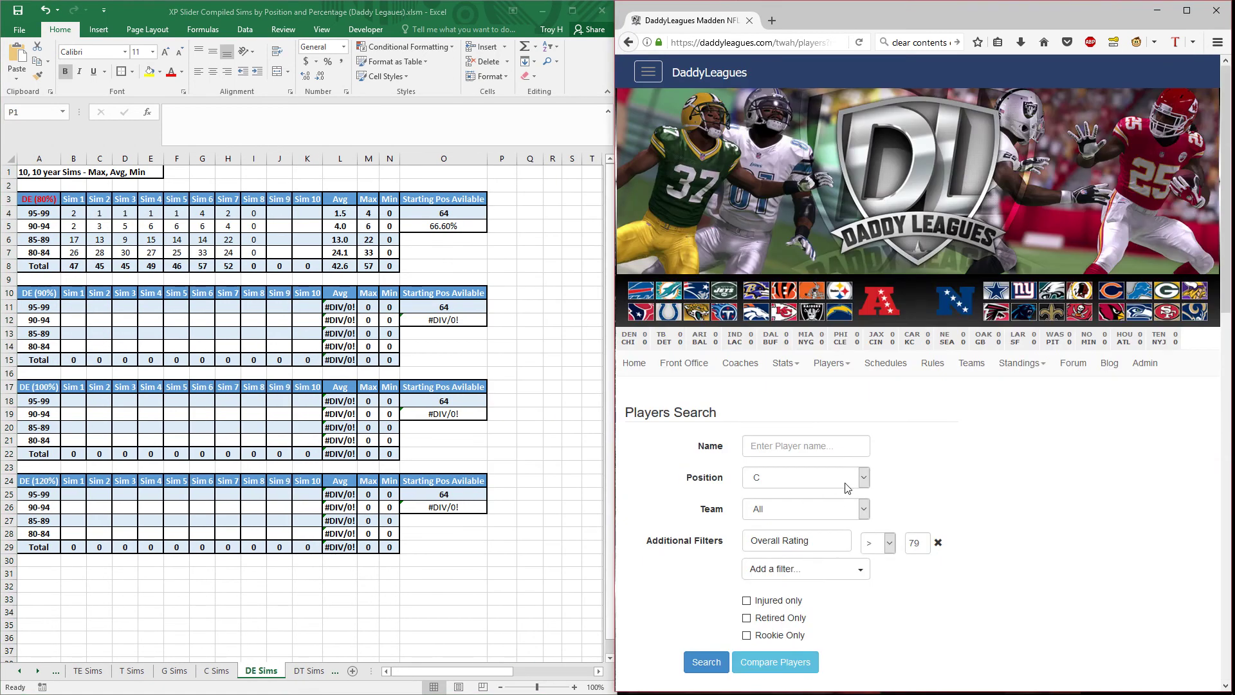
{"action": "left_click", "coordinate": [862, 482]}
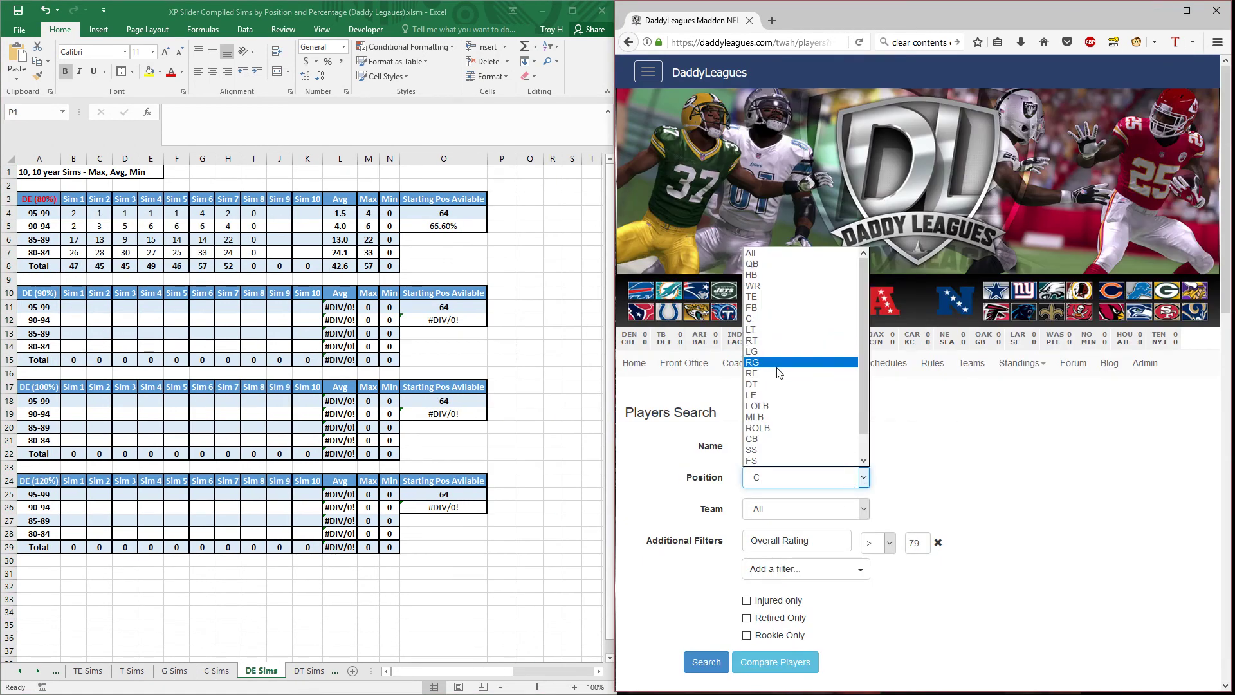
{"action": "left_click", "coordinate": [779, 376]}
{"action": "left_click", "coordinate": [705, 662]}
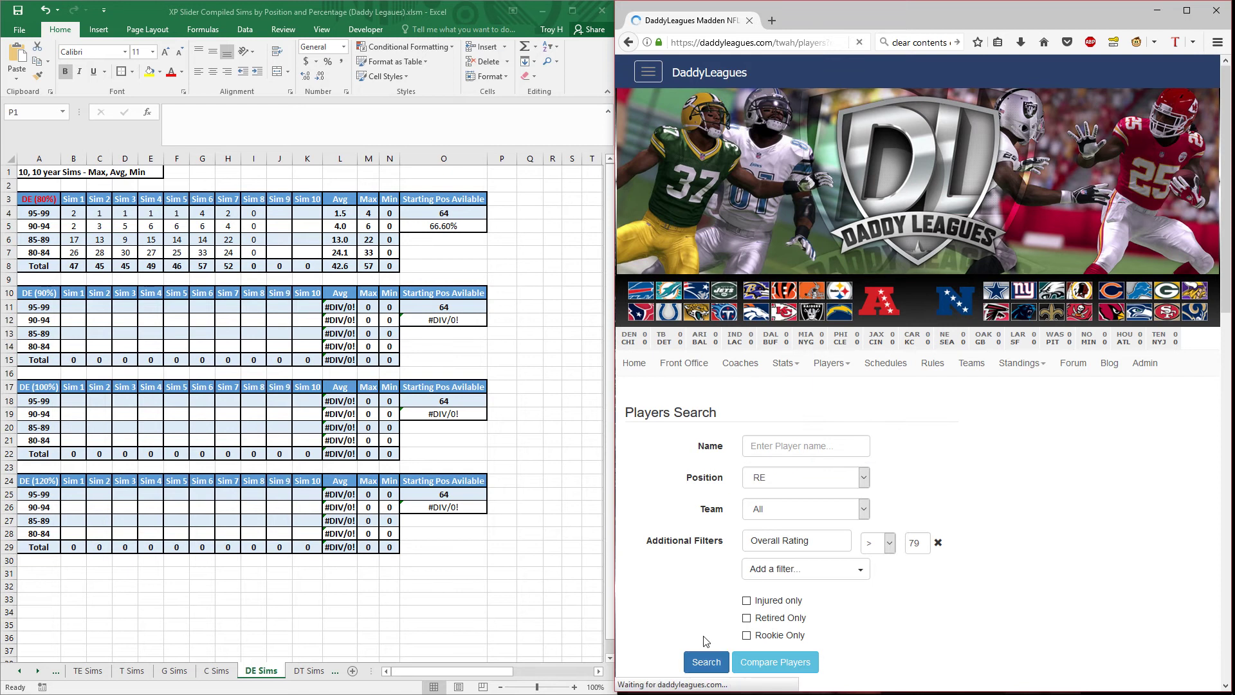
Step: Copy the entire RE results page into cell P1 of the DE Sims sheet, matching destination formatting
{"action": "key", "text": "End"}
{"action": "key", "text": "ctrl+a"}
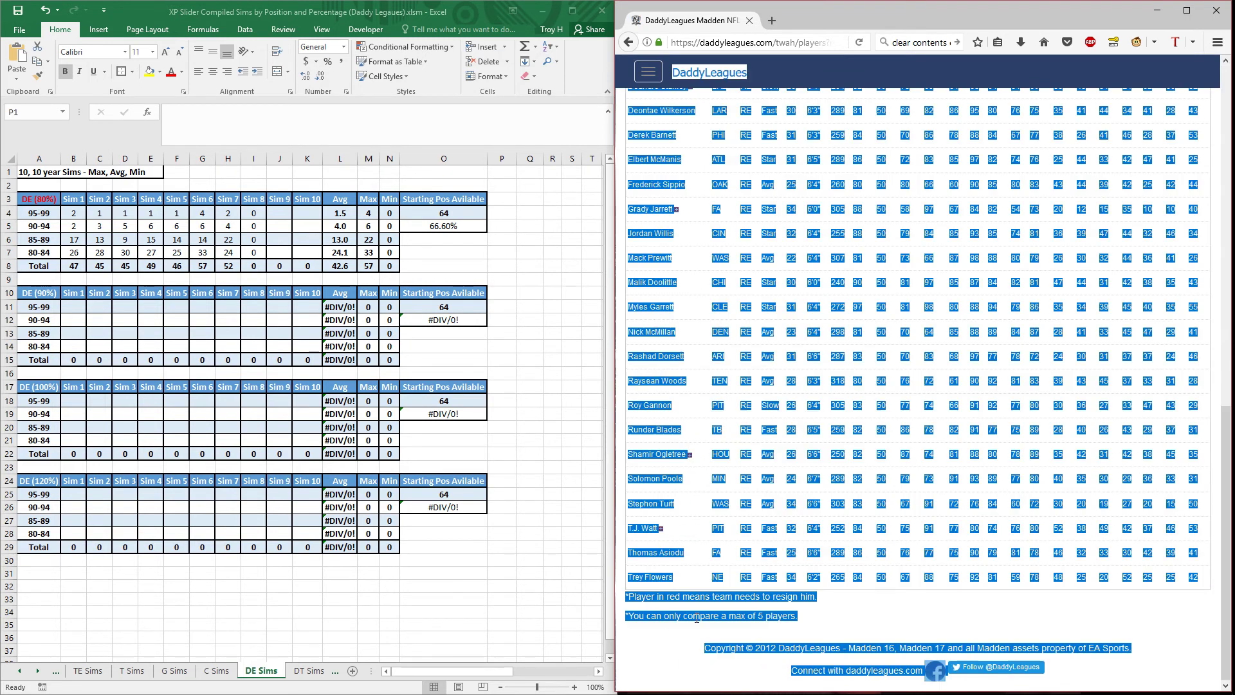
{"action": "left_click", "coordinate": [506, 173]}
{"action": "right_click", "coordinate": [506, 172]}
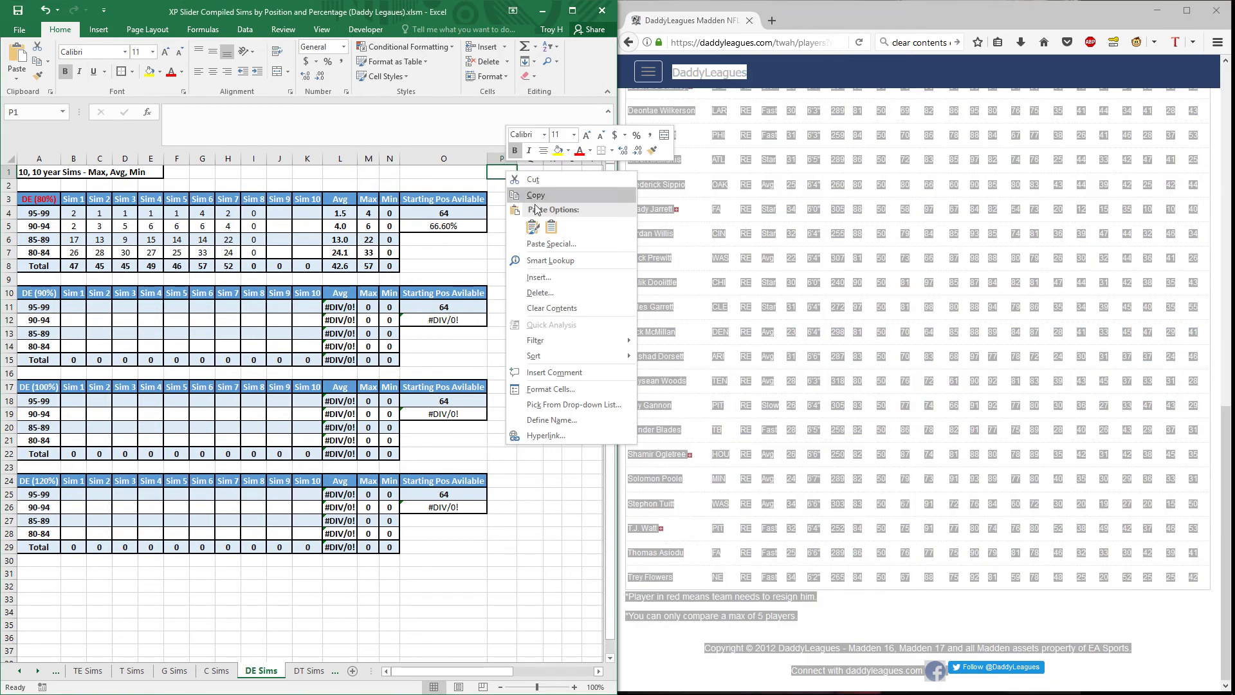
{"action": "left_click", "coordinate": [551, 227]}
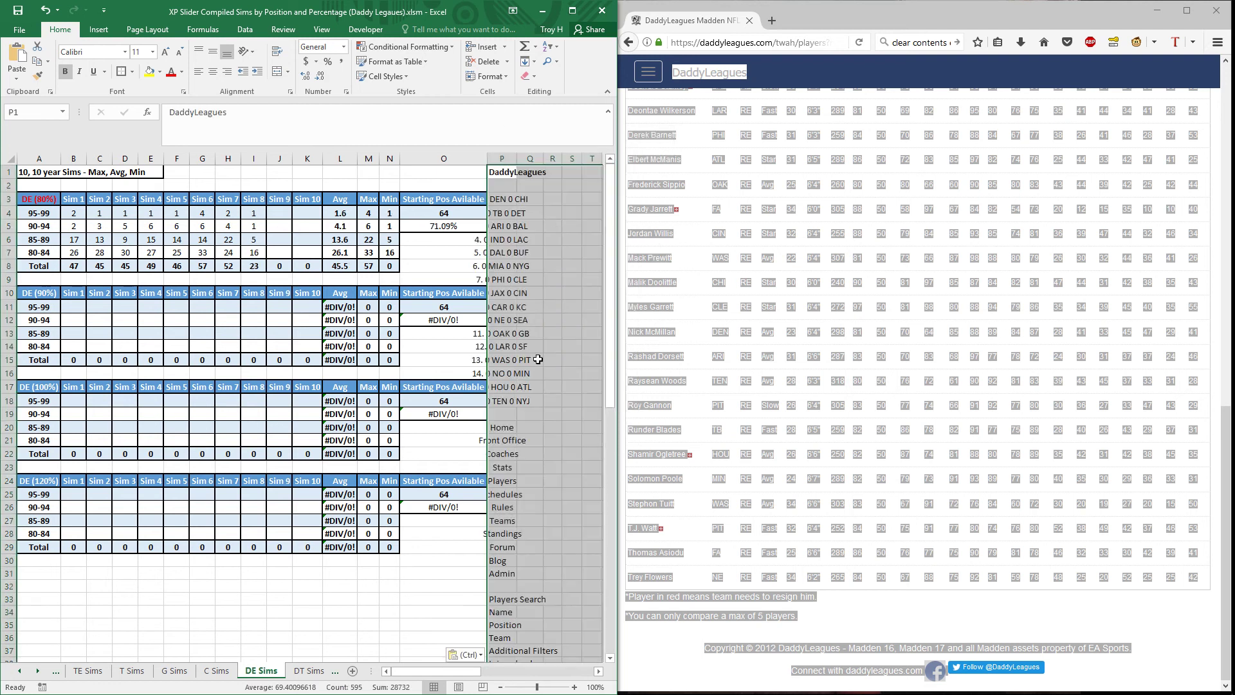
Step: Select cell P69 below the last pasted RE player and search the DaddyLeagues players for position LE with the same rating filter
{"action": "scroll", "coordinate": [506, 599], "scroll_direction": "down", "scroll_amount": 13}
{"action": "left_click", "coordinate": [498, 545]}
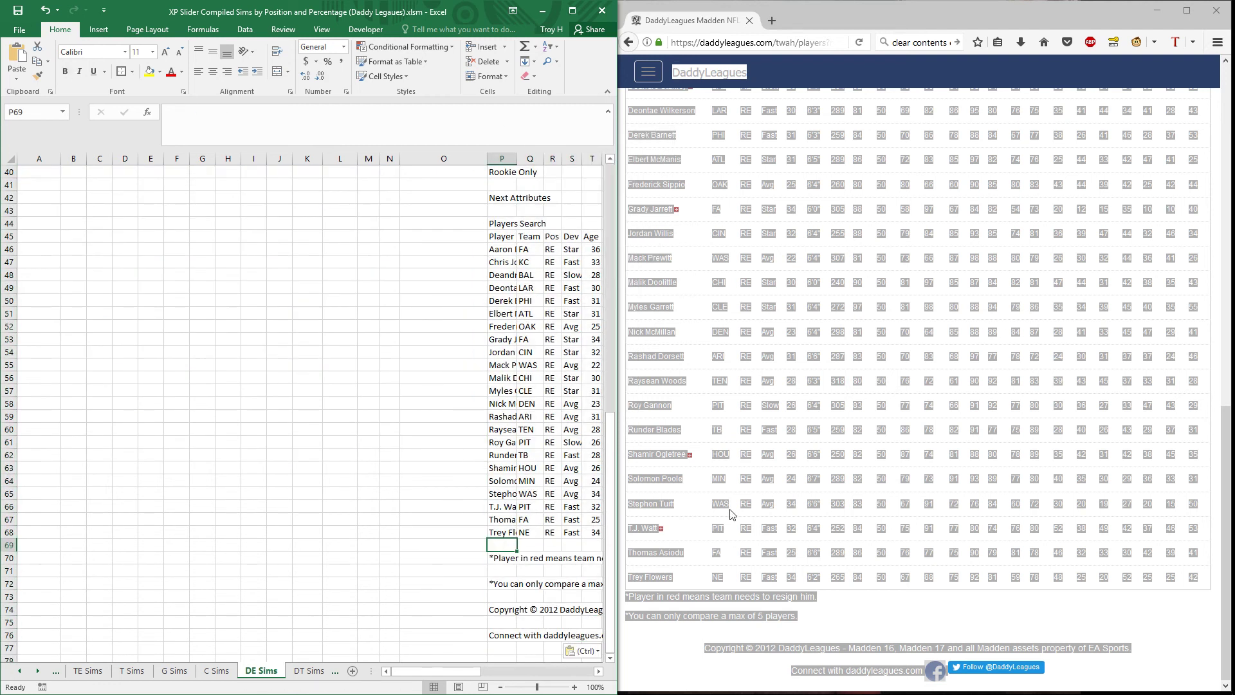
{"action": "left_click", "coordinate": [690, 509]}
{"action": "scroll", "coordinate": [750, 439], "scroll_direction": "up", "scroll_amount": 15}
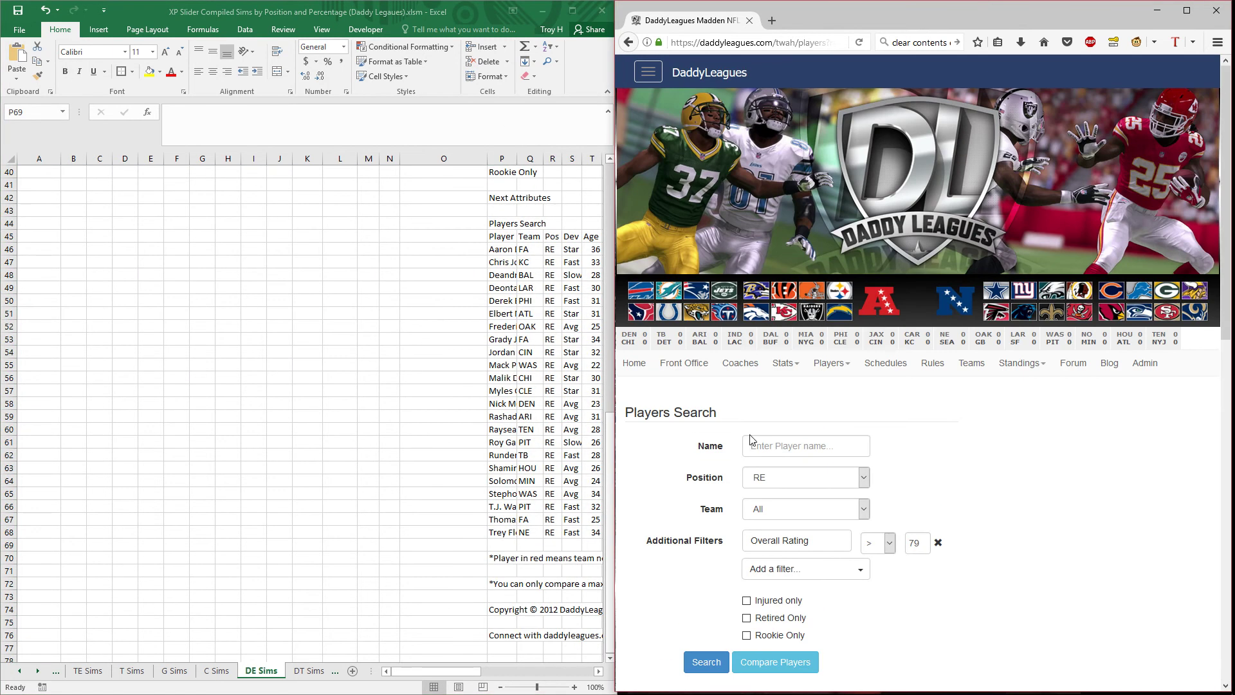
{"action": "left_click", "coordinate": [861, 480]}
{"action": "left_click", "coordinate": [781, 399]}
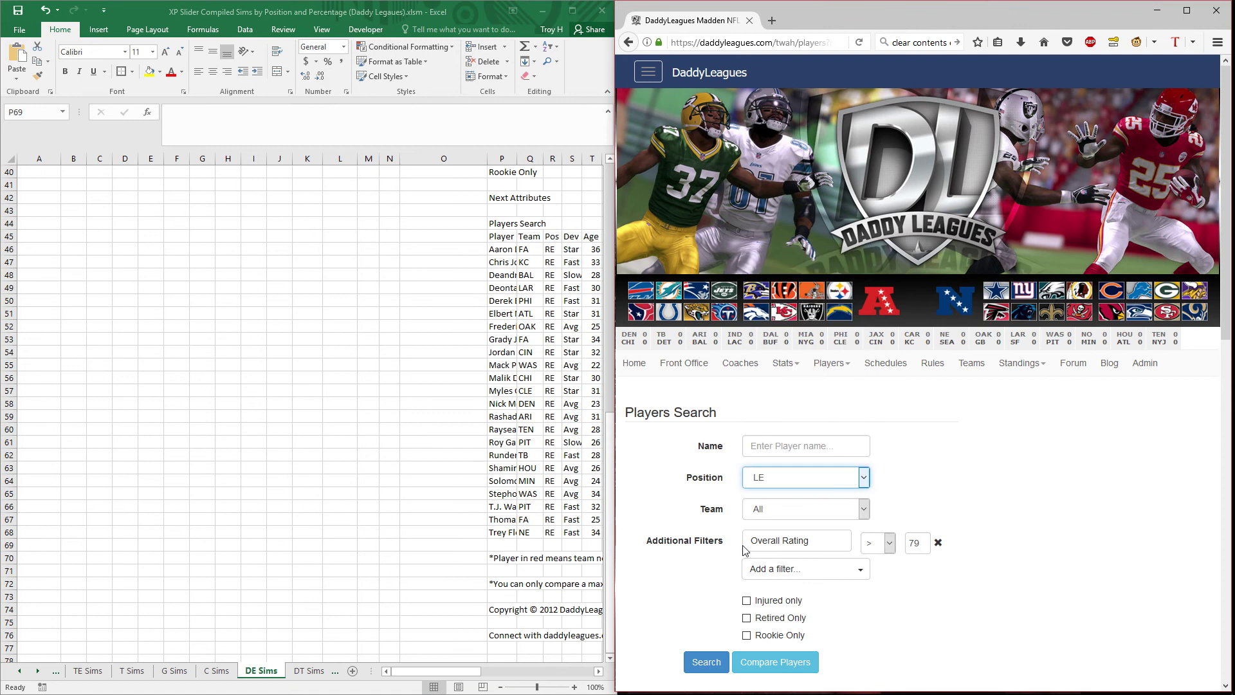
{"action": "left_click", "coordinate": [706, 661]}
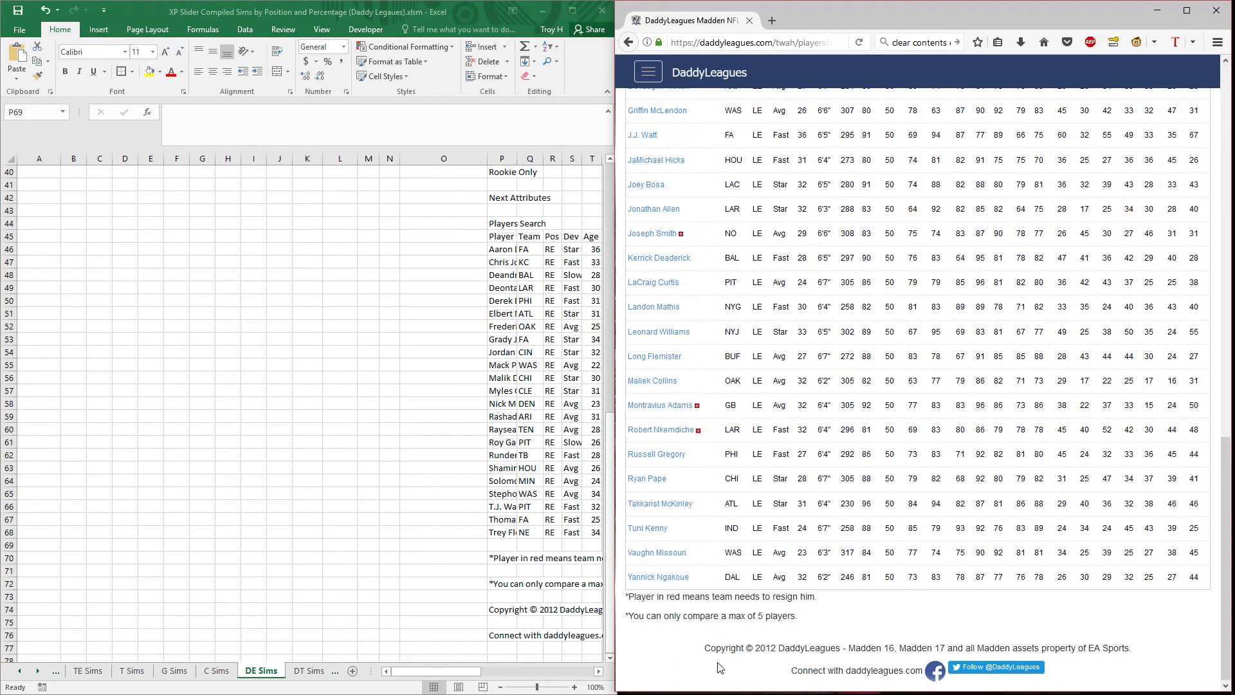
Step: Copy the entire LE results page into cell P69 of DE Sims, matching destination formatting, and check the DE (80%) Sim 8 counts
{"action": "key", "text": "ctrl+a"}
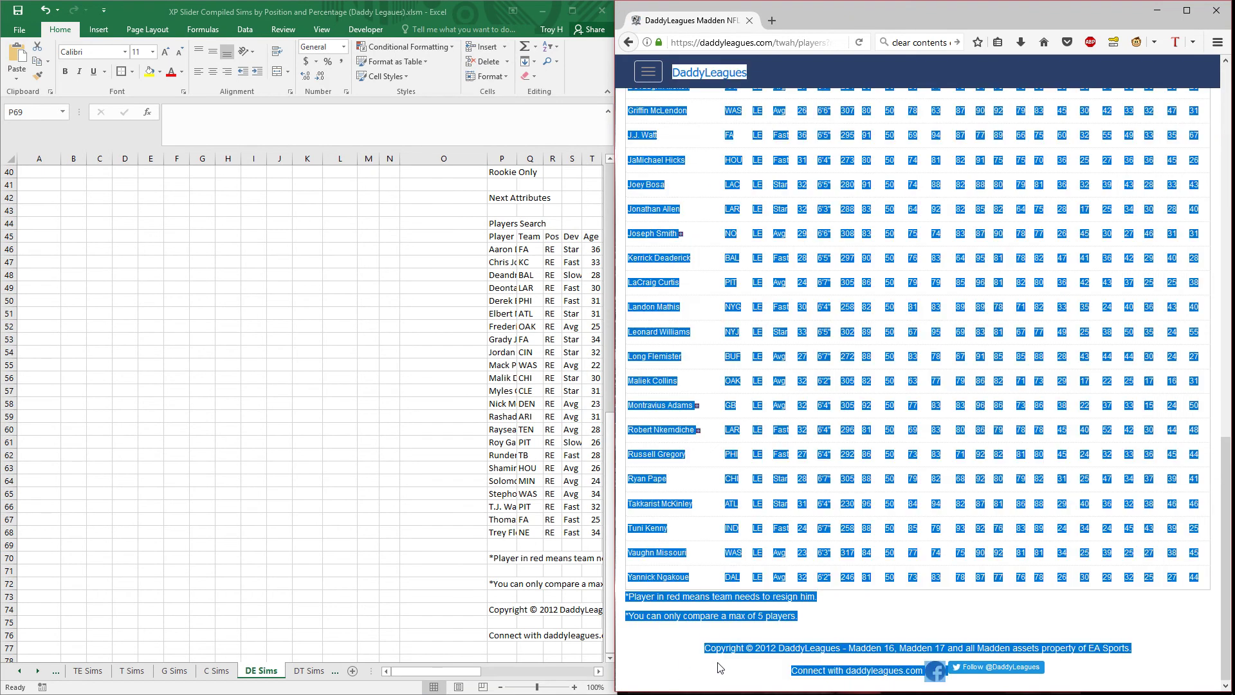
{"action": "right_click", "coordinate": [513, 547]}
{"action": "left_click", "coordinate": [557, 323]}
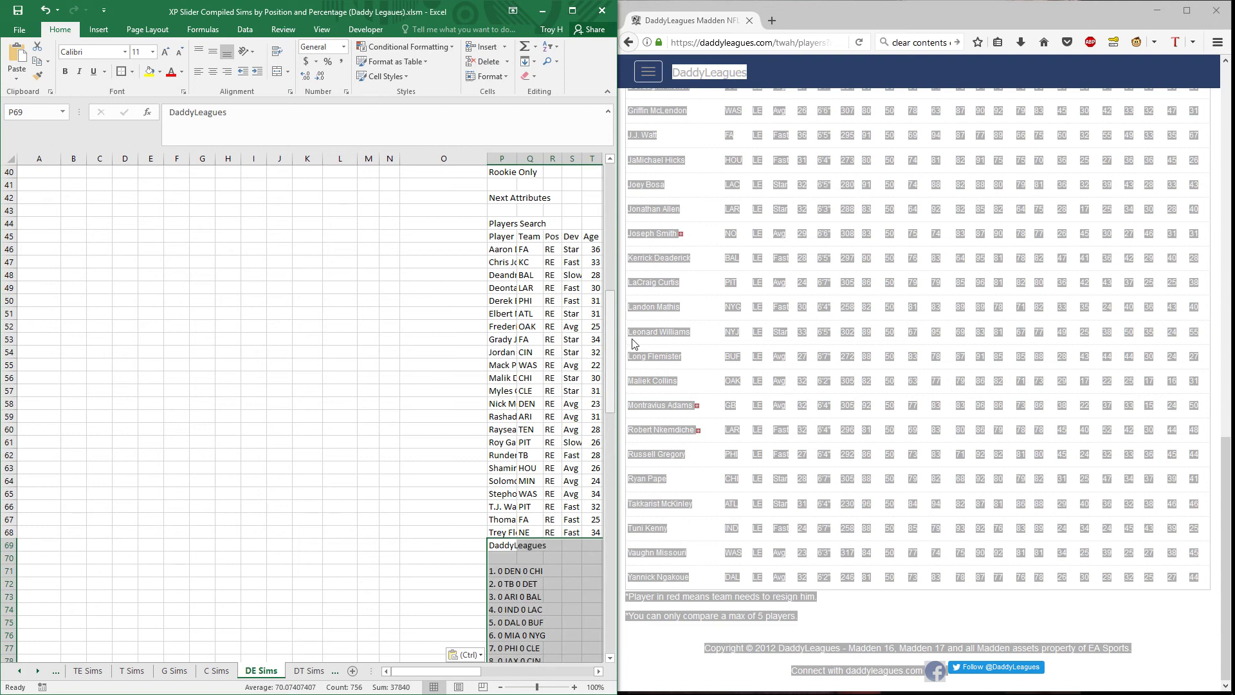
{"action": "key", "text": "Page_Up"}
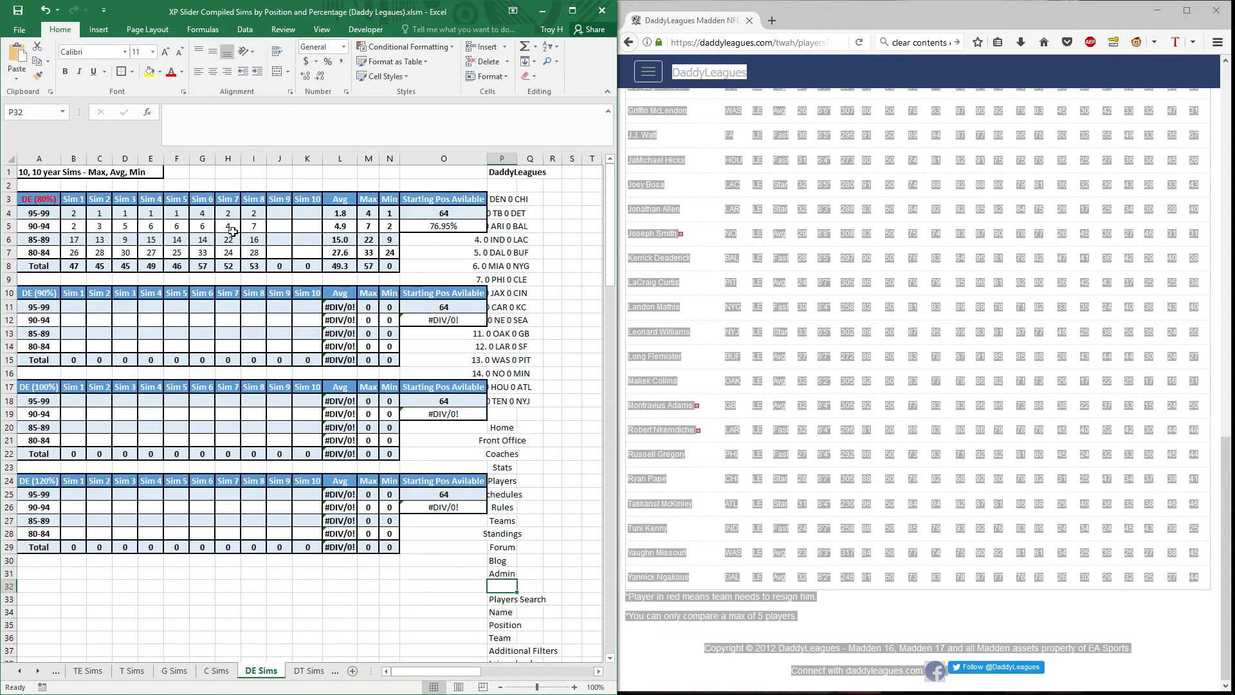
Step: Open the DT Sims sheet at cell P1 and search the DaddyLeagues players for position DT with Overall Rating greater than 79
{"action": "left_click", "coordinate": [309, 670]}
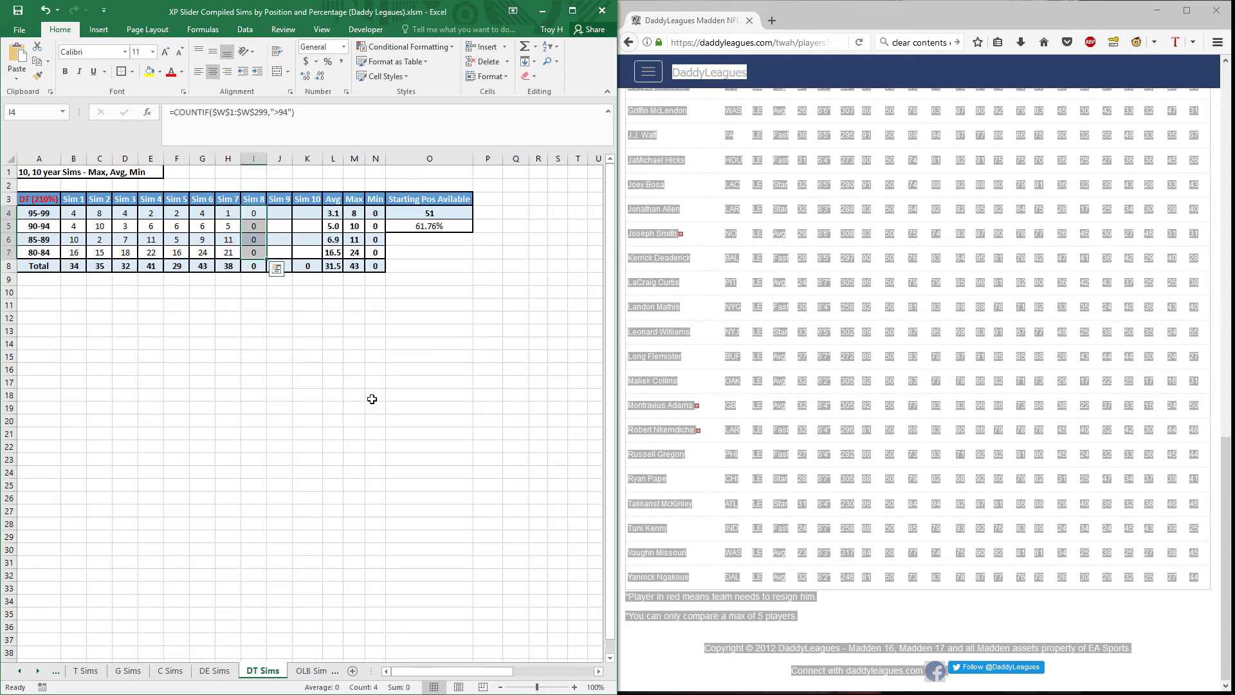
{"action": "left_click", "coordinate": [491, 175]}
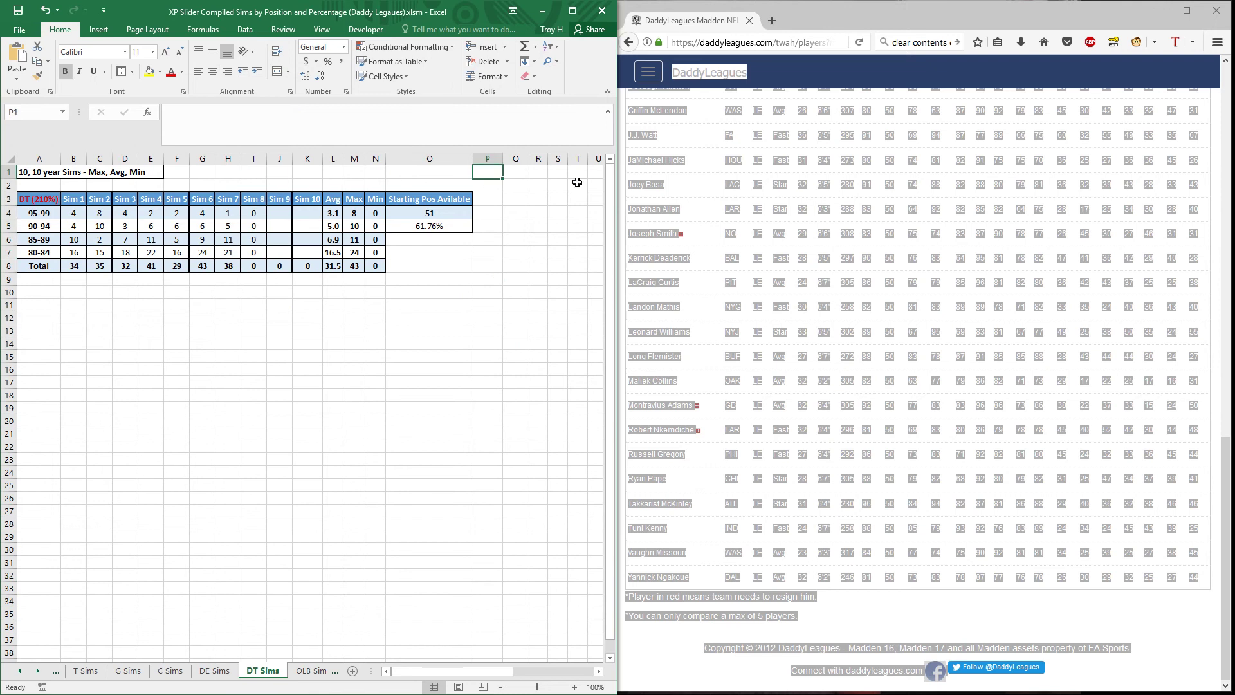
{"action": "left_click", "coordinate": [715, 187]}
{"action": "key", "text": "F5"}
{"action": "left_click", "coordinate": [865, 476]}
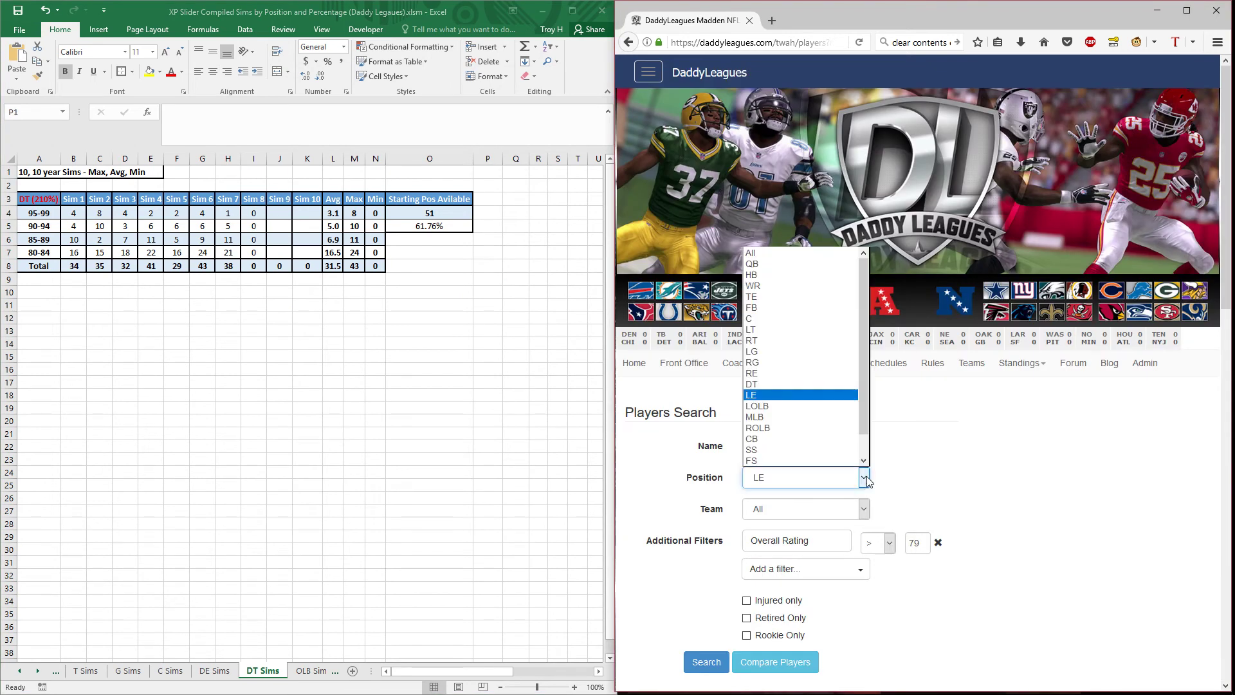
{"action": "left_click", "coordinate": [812, 386]}
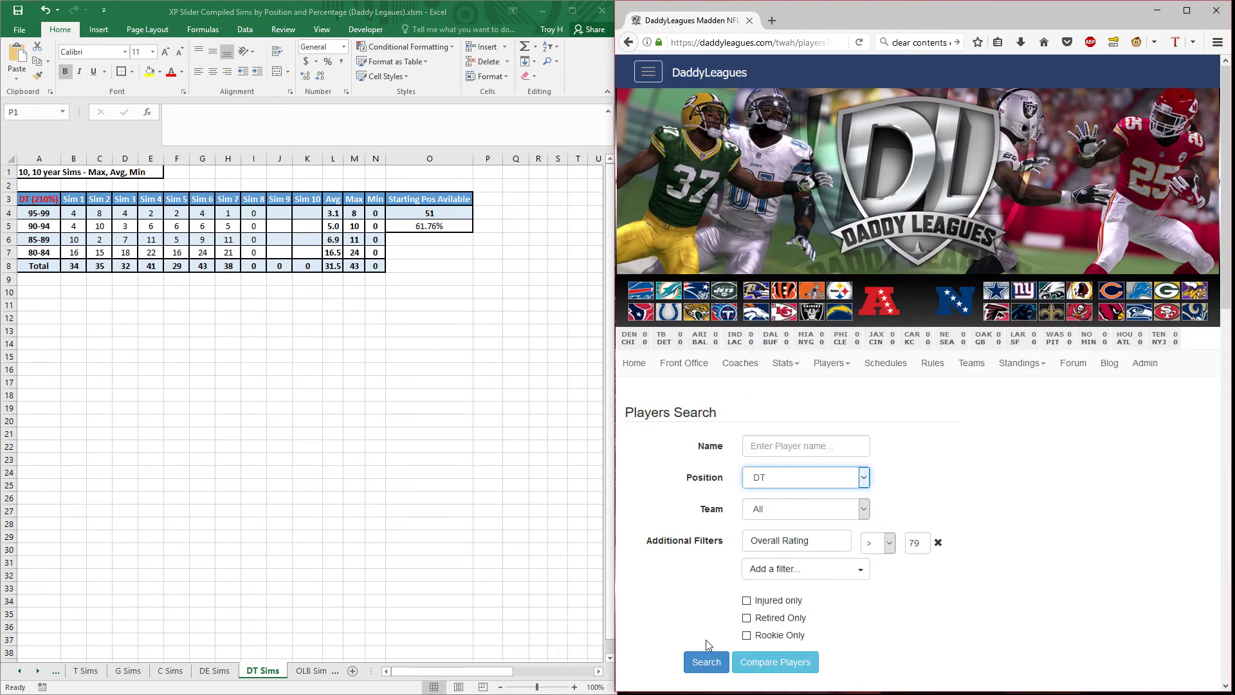
{"action": "left_click", "coordinate": [706, 661]}
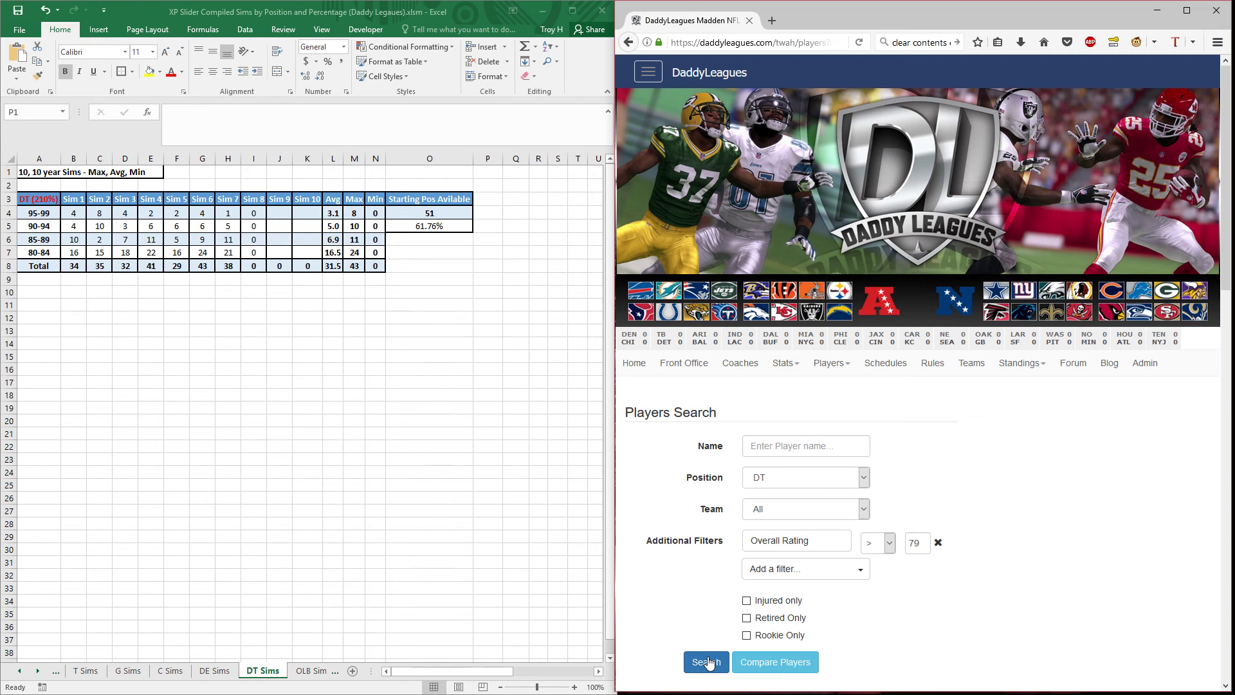
Step: Copy the entire DT results page into cell P1 of the DT Sims sheet, matching destination formatting
{"action": "key", "text": "ctrl+a"}
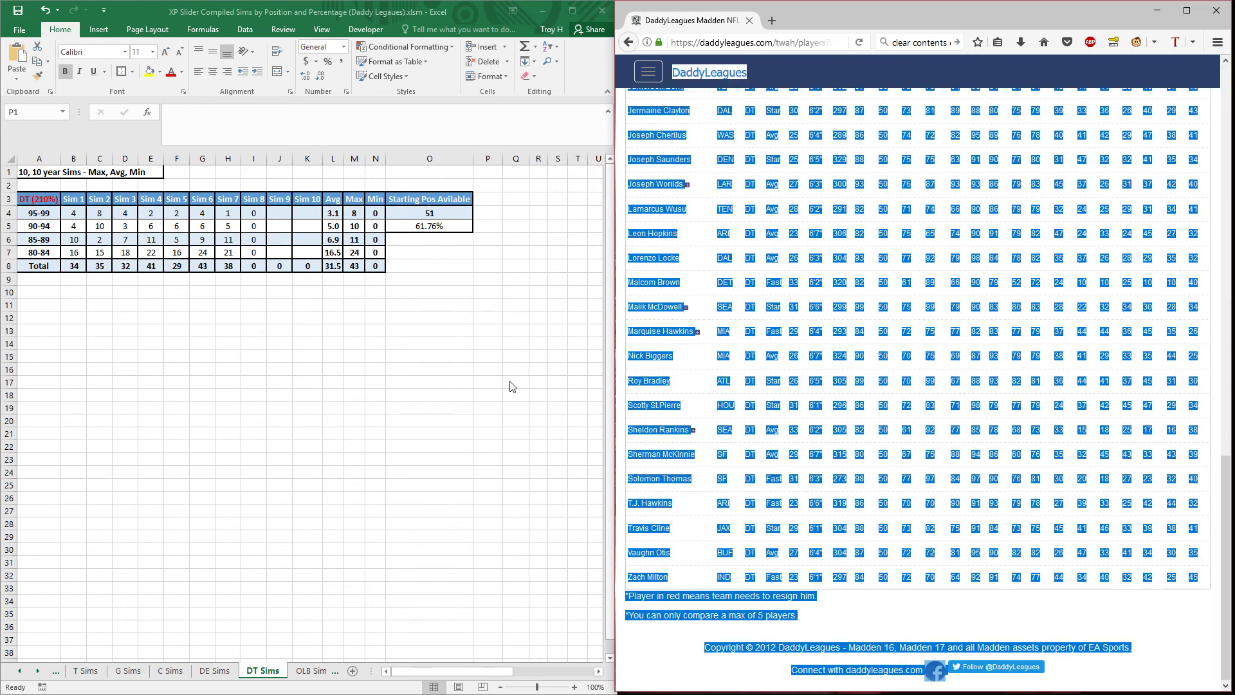
{"action": "left_click", "coordinate": [490, 175]}
{"action": "right_click", "coordinate": [490, 175]}
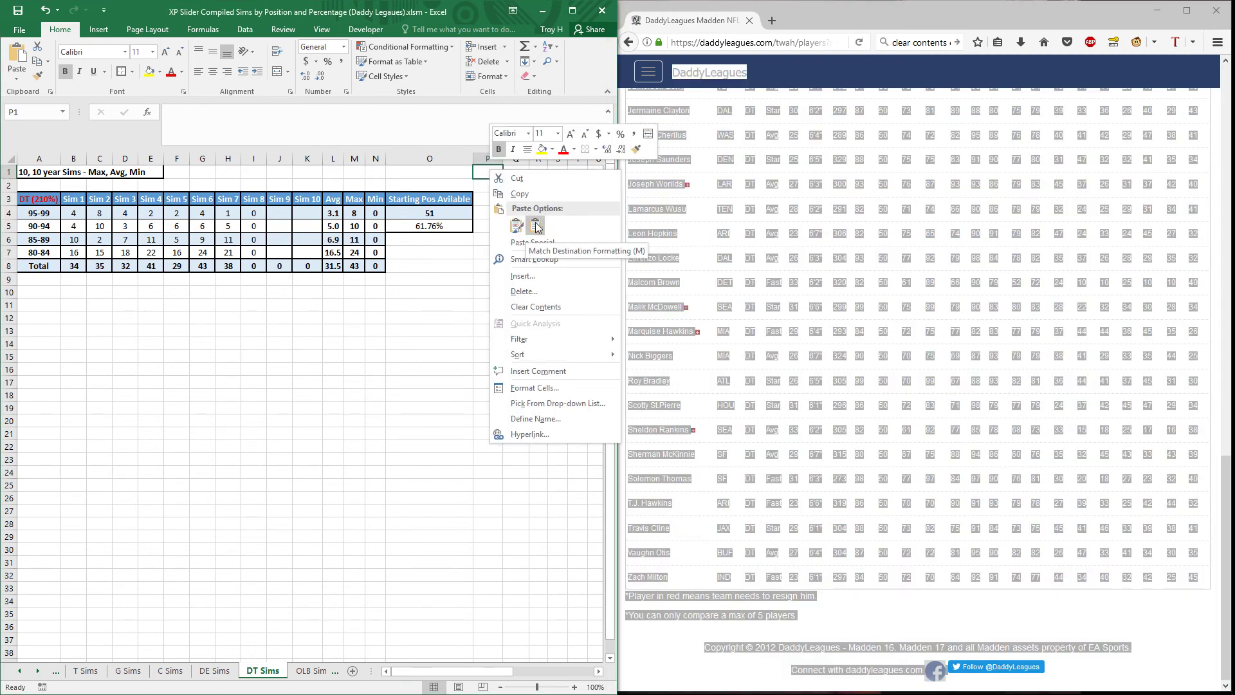
{"action": "left_click", "coordinate": [535, 230]}
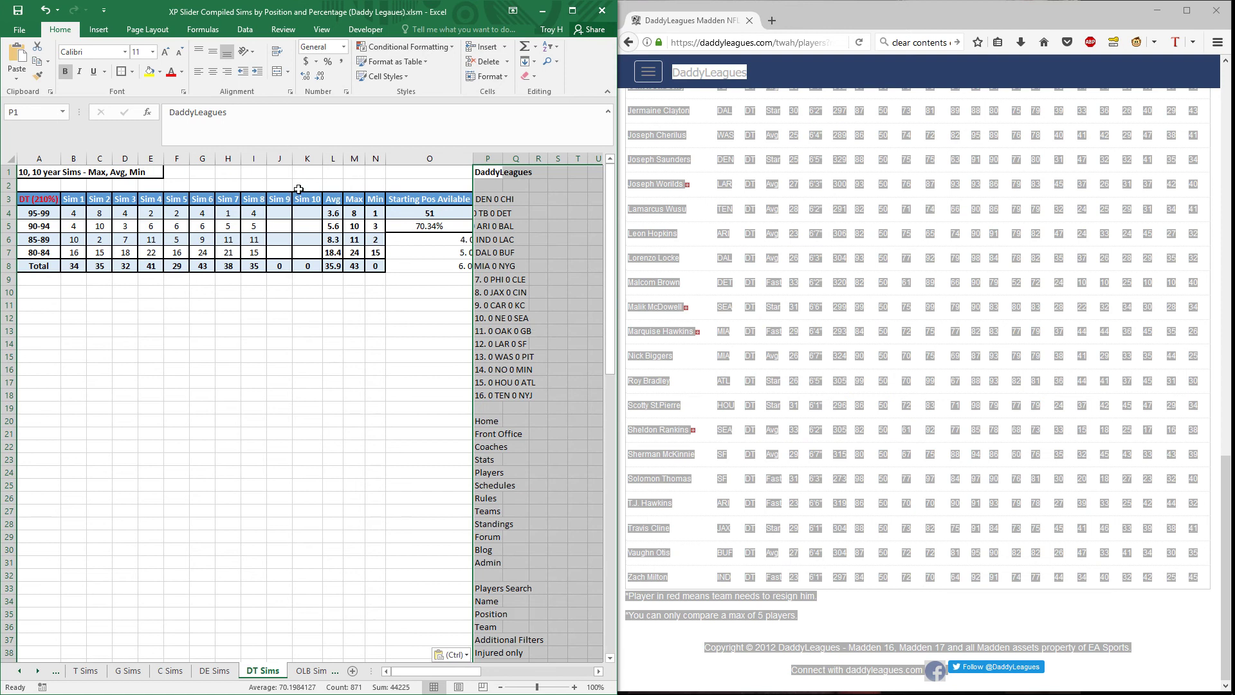
Step: Open the OLB Sims sheet at cell P1 and search the DaddyLeagues players for position LOLB with Overall Rating greater than 79
{"action": "left_click", "coordinate": [312, 670]}
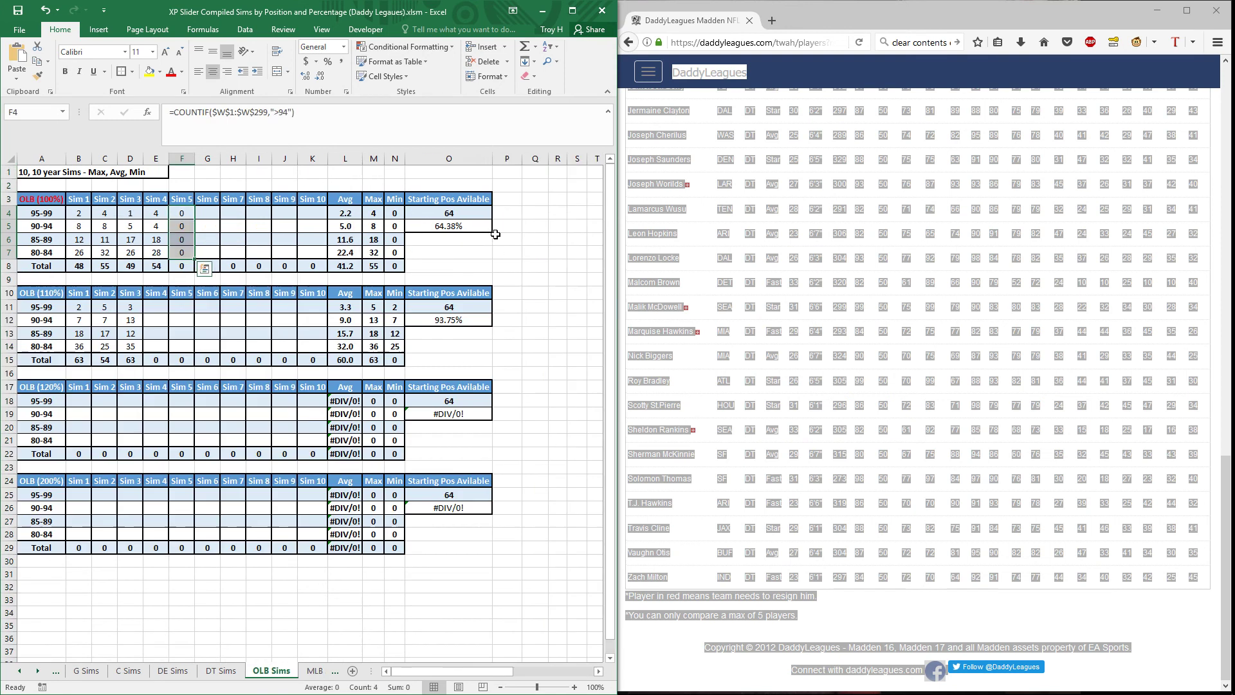
{"action": "left_click", "coordinate": [712, 399]}
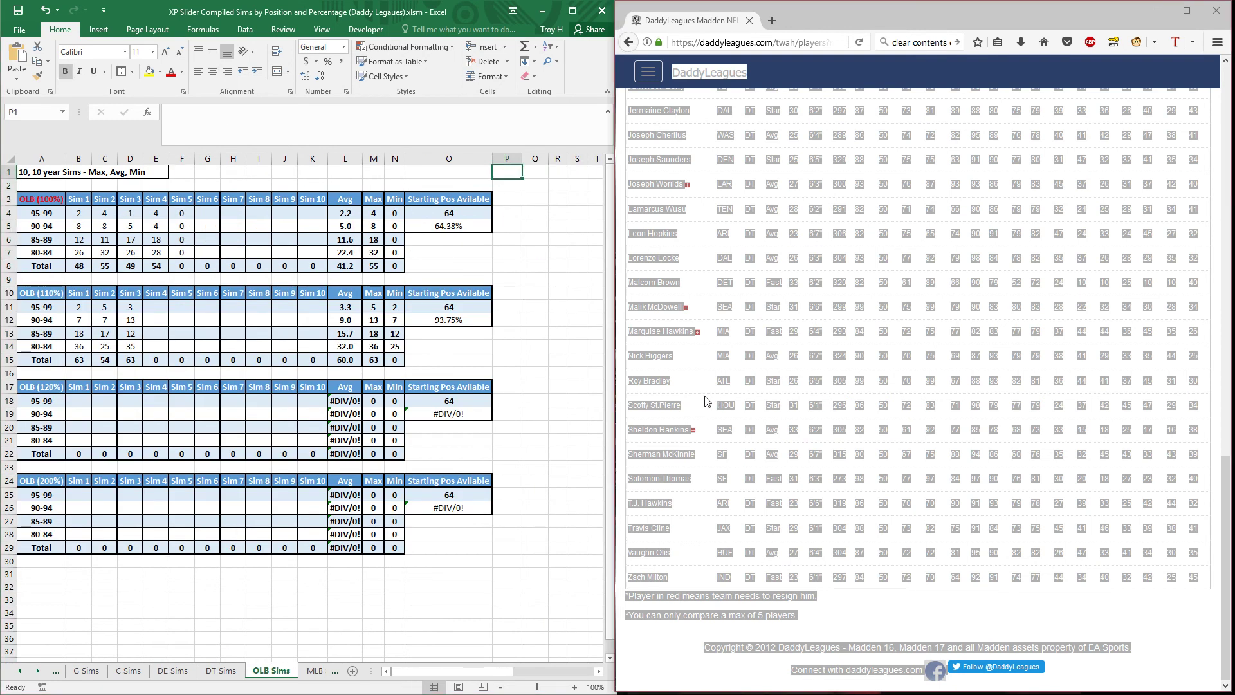
{"action": "key", "text": "Home"}
{"action": "left_click", "coordinate": [863, 477]}
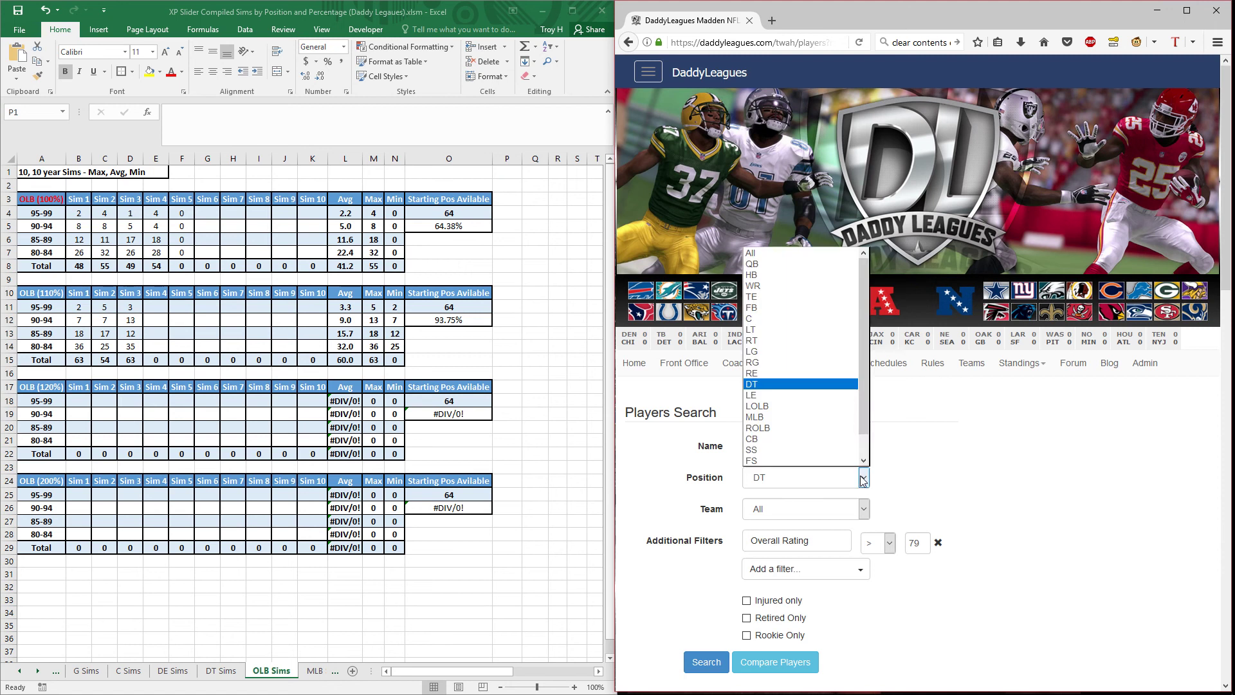
{"action": "left_click", "coordinate": [804, 406]}
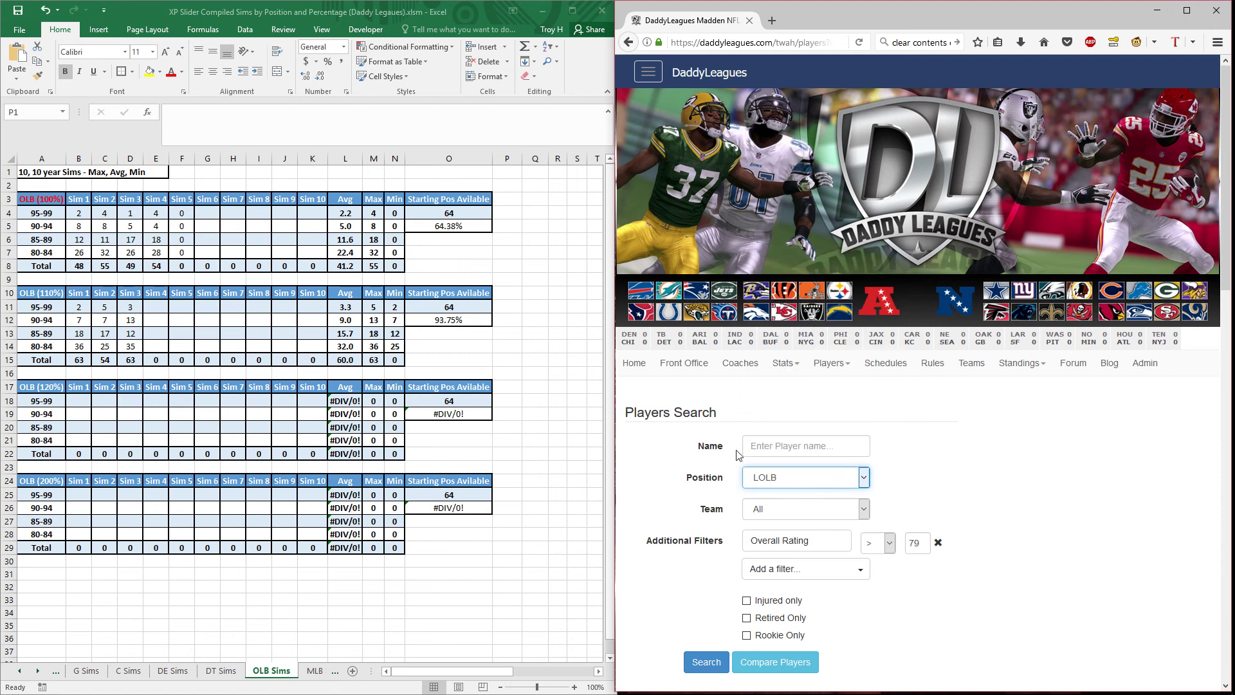
{"action": "left_click", "coordinate": [706, 659]}
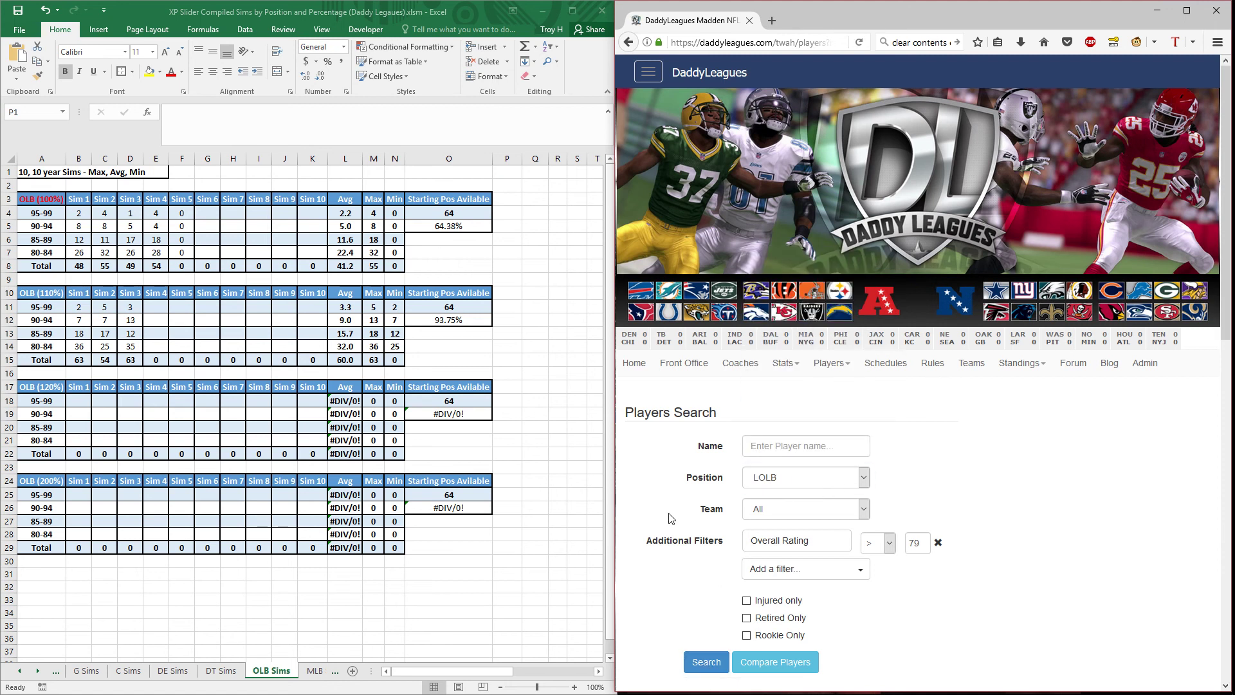
Step: Copy the entire LOLB results page into cell P1 of the OLB Sims sheet, matching destination formatting
{"action": "key", "text": "ctrl+a"}
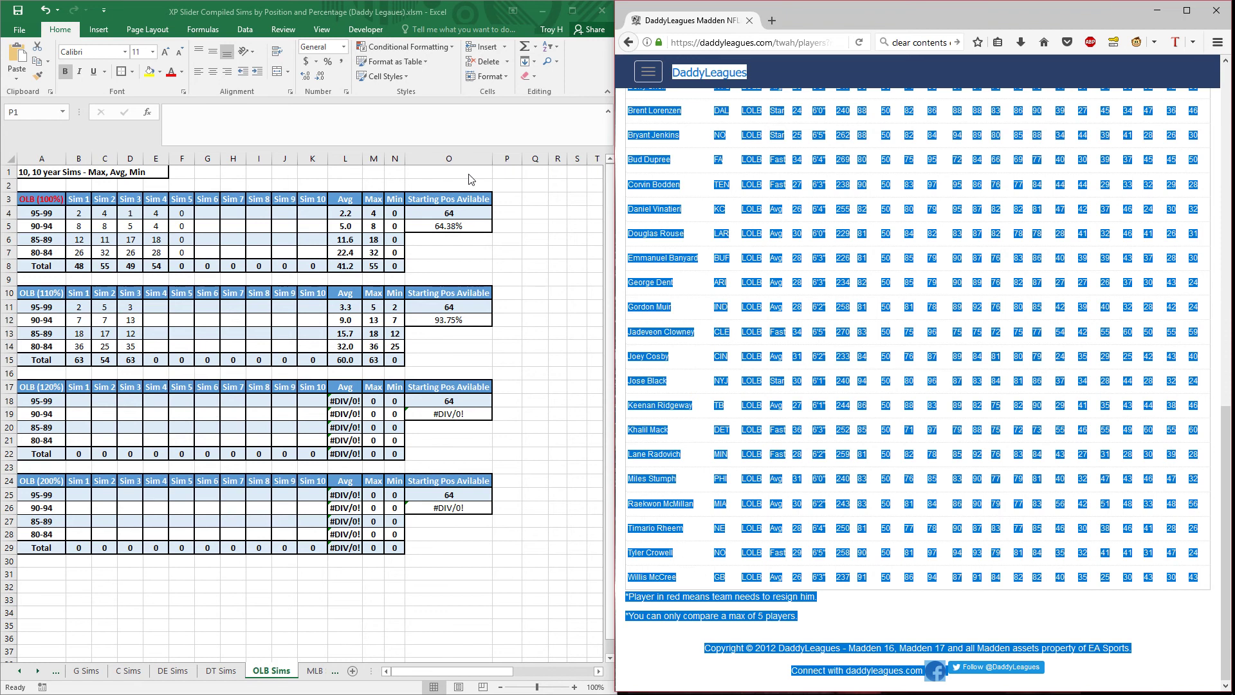
{"action": "left_click", "coordinate": [508, 172]}
{"action": "right_click", "coordinate": [508, 173]}
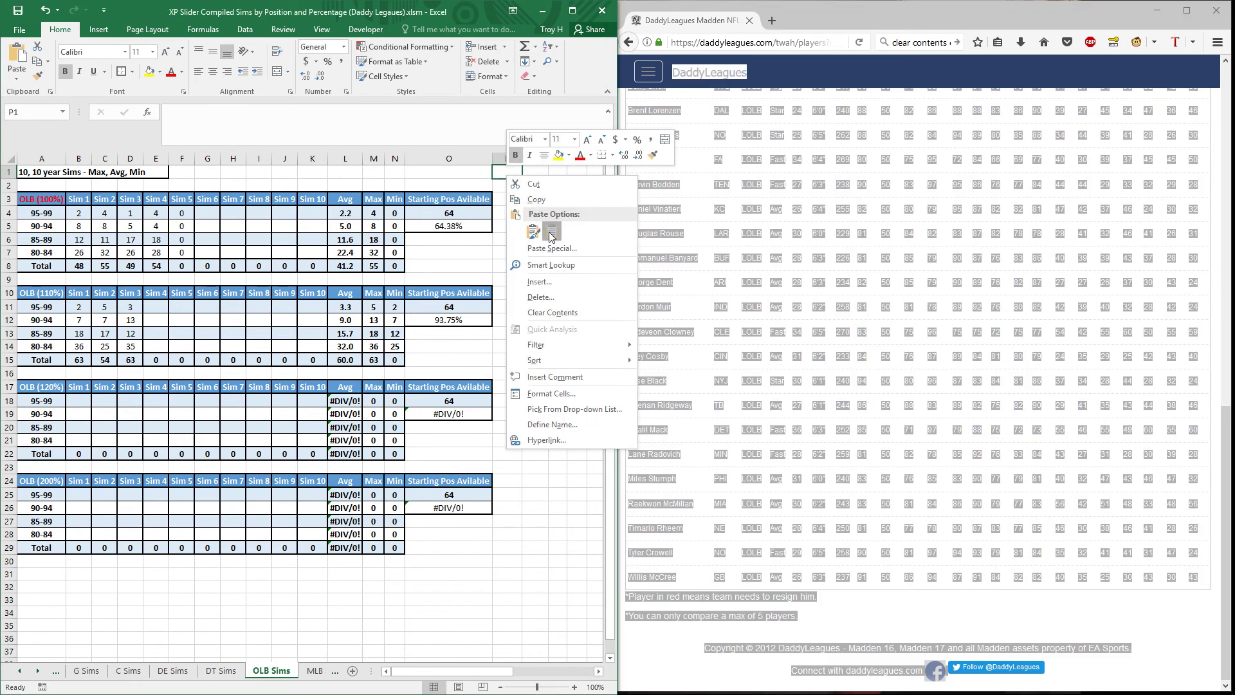
{"action": "left_click", "coordinate": [544, 230]}
Step: Select cell P69 below the last pasted LOLB player and search the DaddyLeagues players for position ROLB with the same rating filter
{"action": "scroll", "coordinate": [524, 313], "scroll_direction": "down", "scroll_amount": 13}
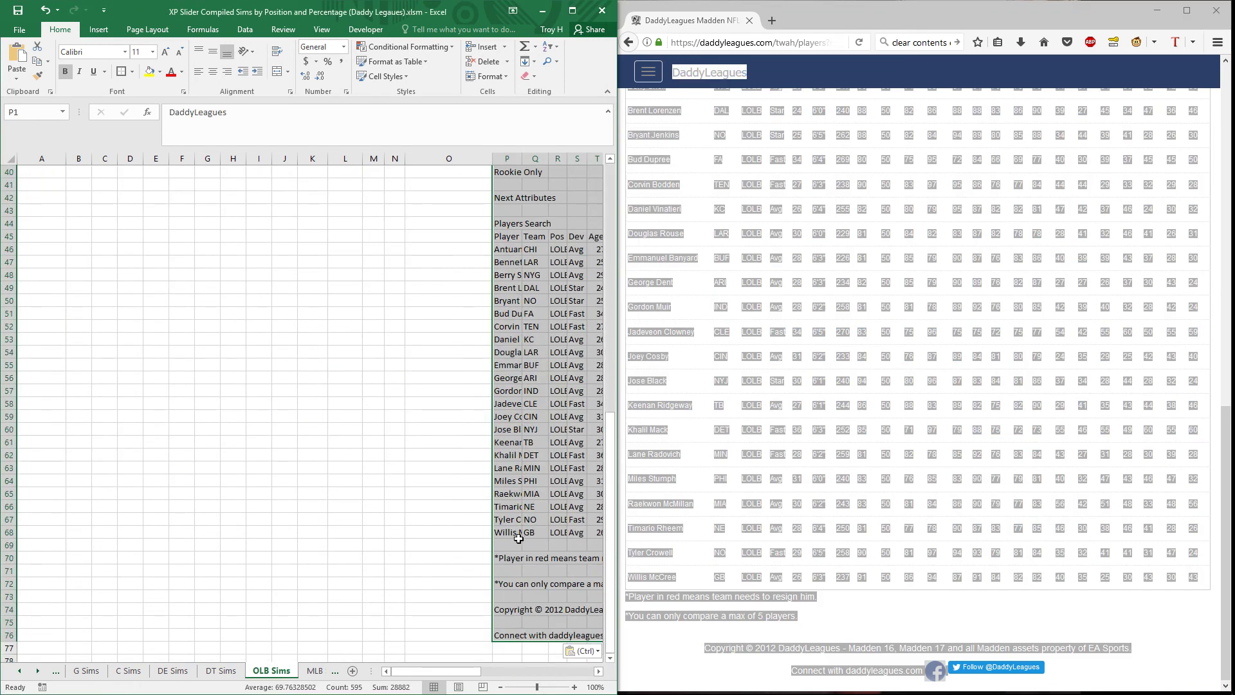
{"action": "left_click", "coordinate": [515, 545]}
{"action": "left_click", "coordinate": [704, 521]}
{"action": "scroll", "coordinate": [701, 520], "scroll_direction": "up", "scroll_amount": 10}
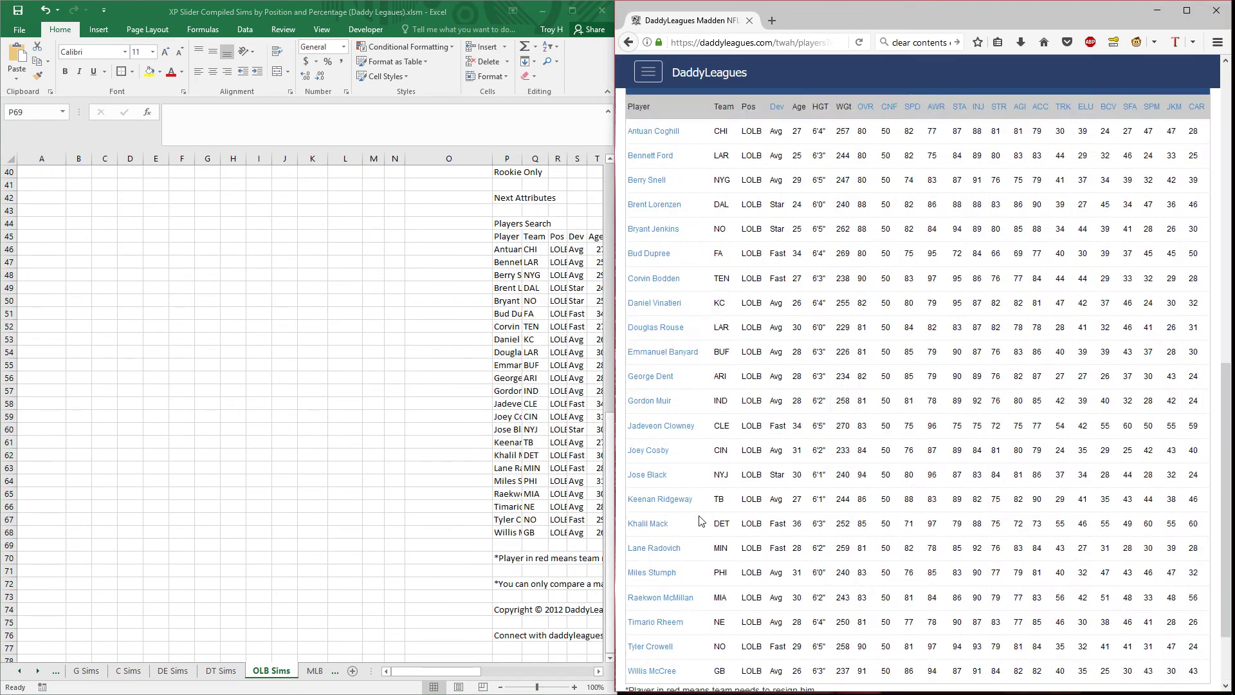
{"action": "key", "text": "ctrl+a"}
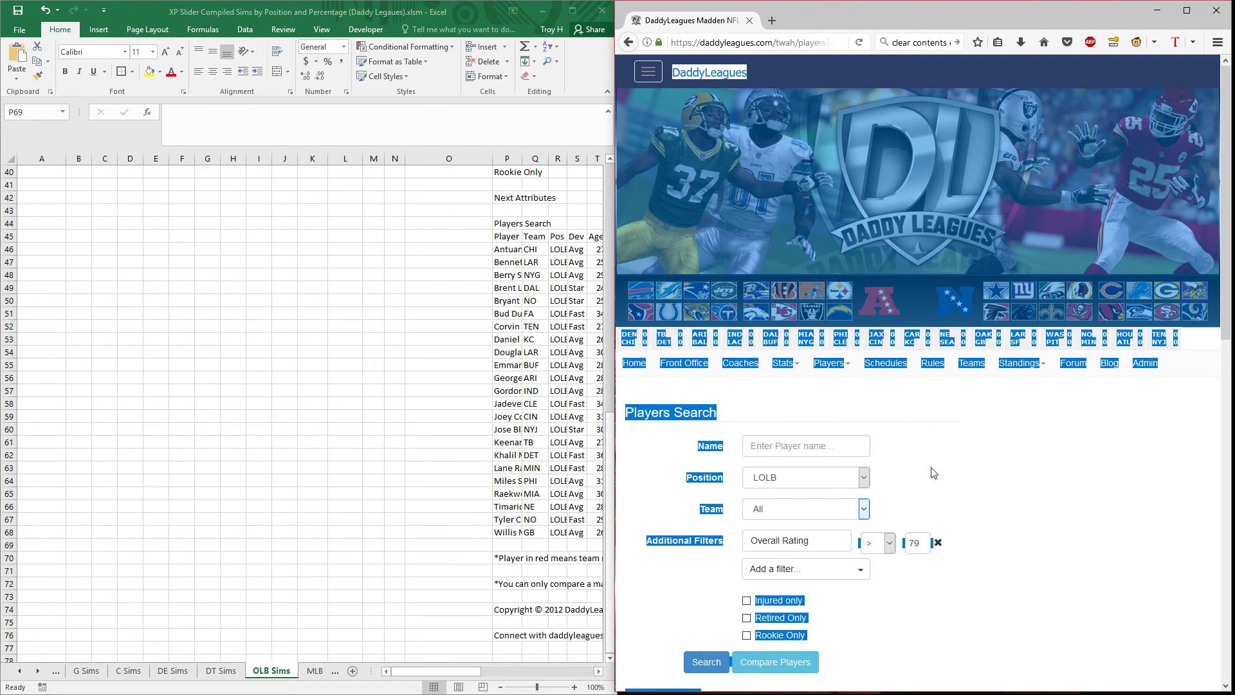
{"action": "left_click", "coordinate": [847, 479]}
{"action": "left_click", "coordinate": [771, 425]}
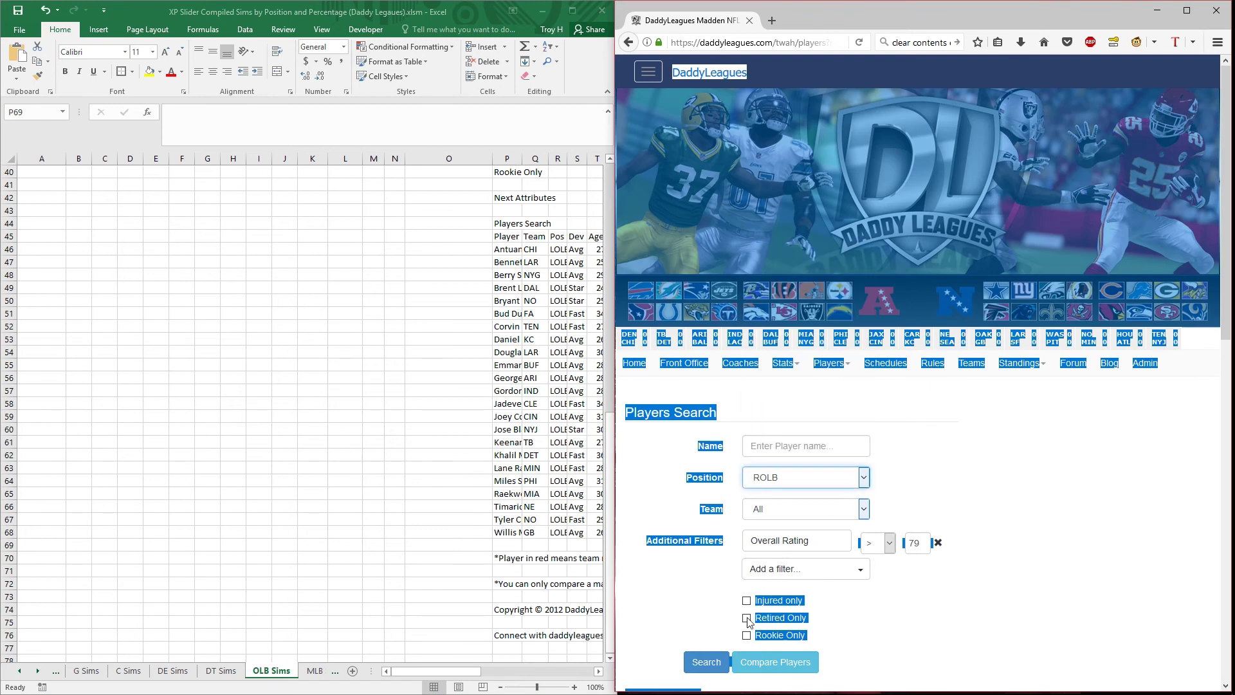
{"action": "left_click", "coordinate": [705, 662]}
Step: Copy the entire ROLB results page into cell P69 of OLB Sims, matching destination formatting, and check the OLB (100%) Sim 5 counts
{"action": "scroll", "coordinate": [700, 587], "scroll_direction": "down", "scroll_amount": 10}
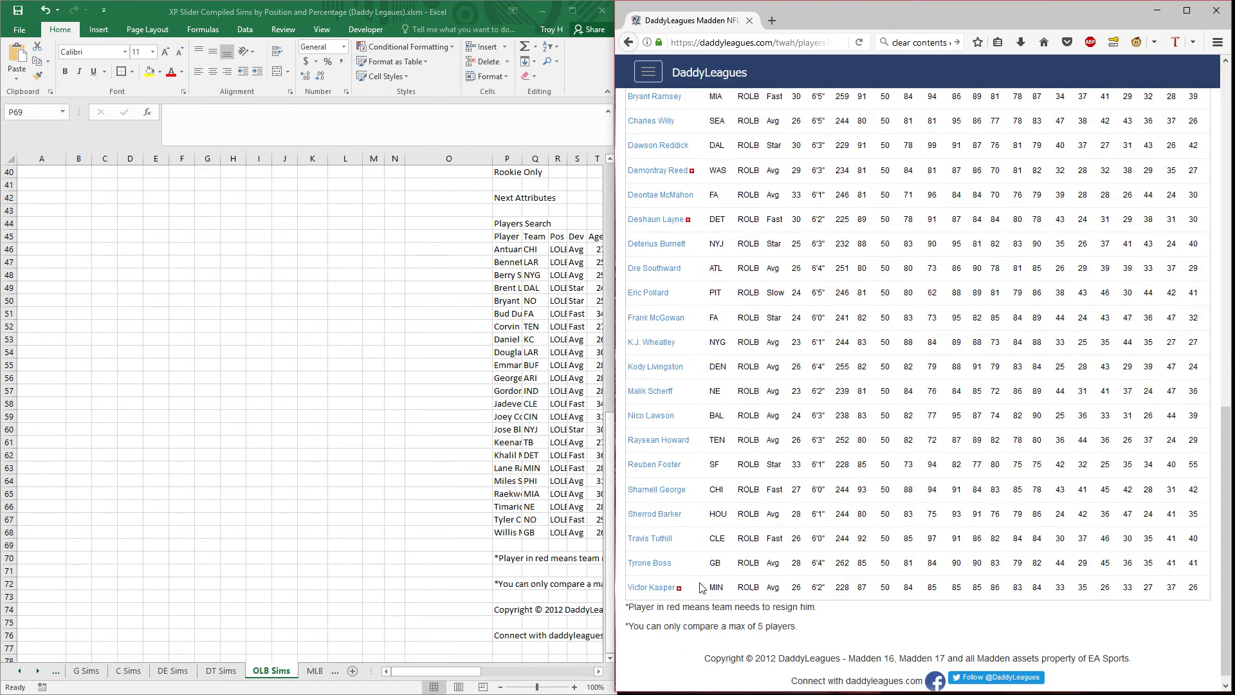
{"action": "key", "text": "ctrl+a"}
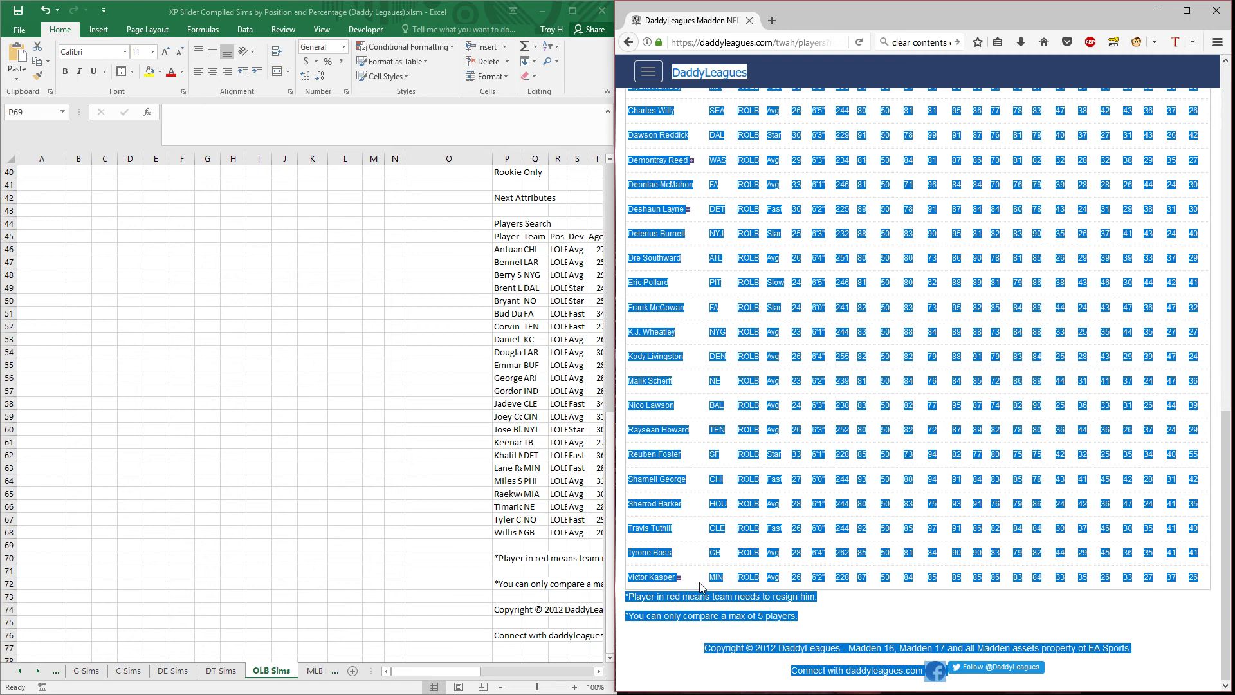
{"action": "left_click", "coordinate": [533, 544]}
{"action": "right_click", "coordinate": [532, 543]}
{"action": "left_click", "coordinate": [558, 329]}
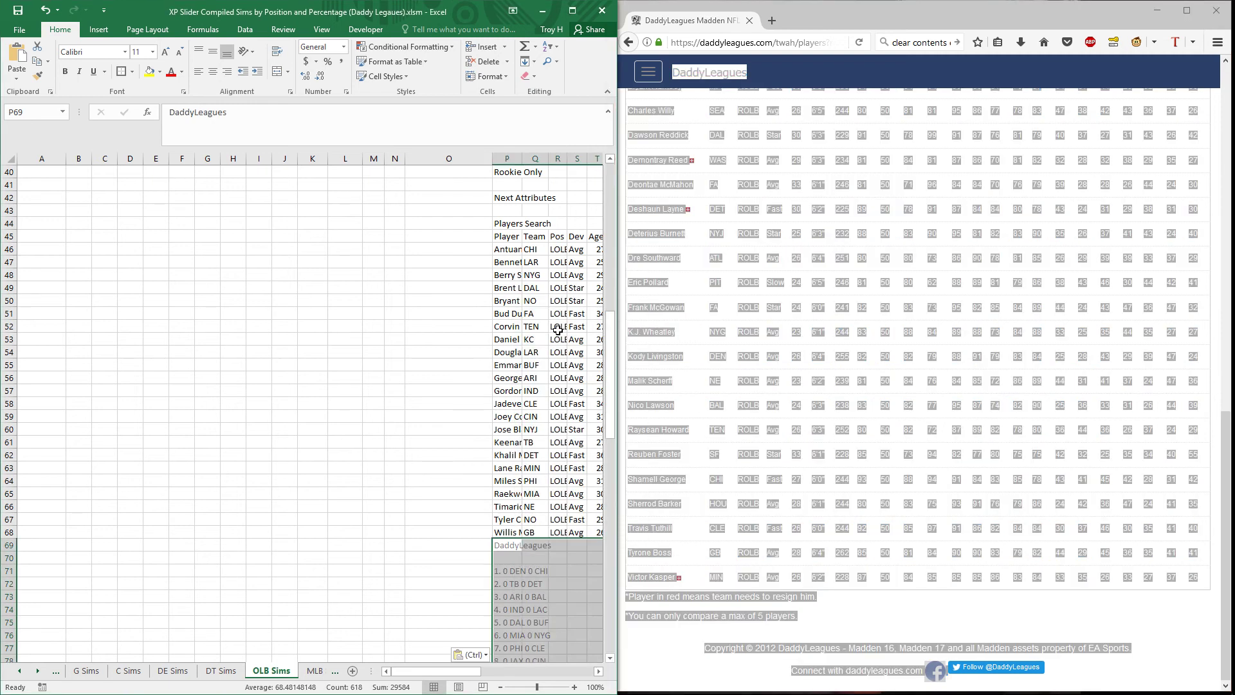
{"action": "key", "text": "Page_Up"}
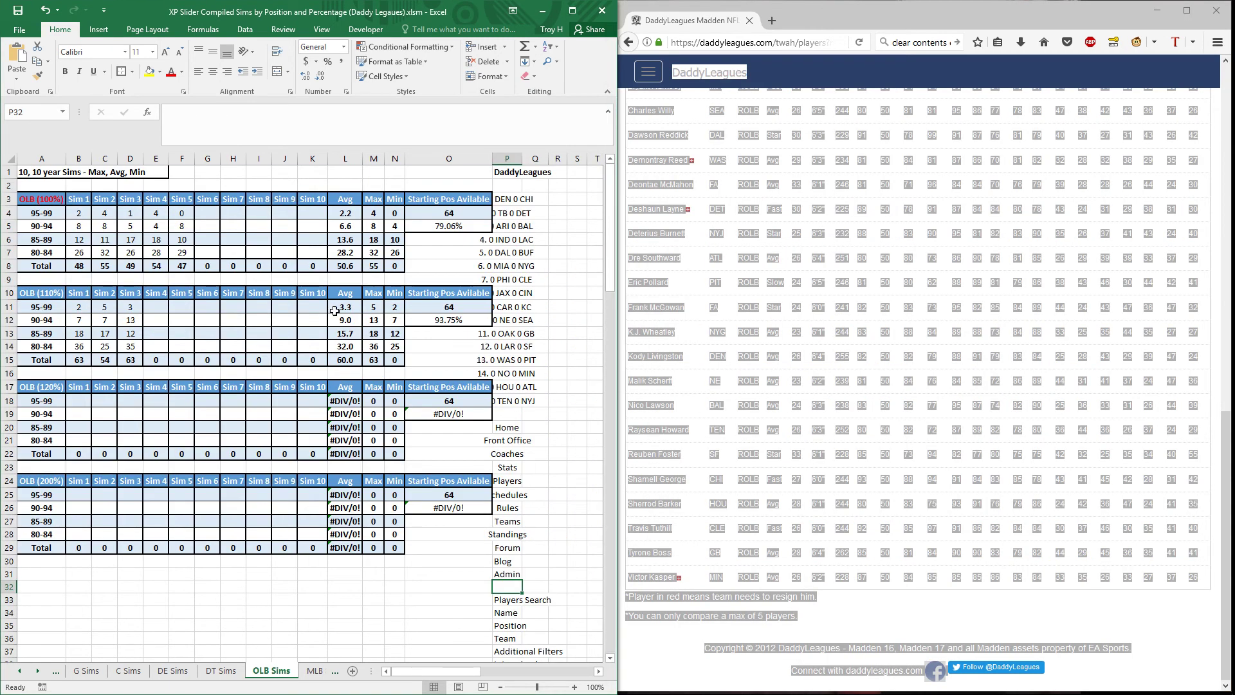
Step: Open the MLB Sims sheet at cell P1 and search the DaddyLeagues players for position MLB with Overall Rating greater than 79
{"action": "left_click", "coordinate": [315, 670]}
{"action": "left_click", "coordinate": [494, 172]}
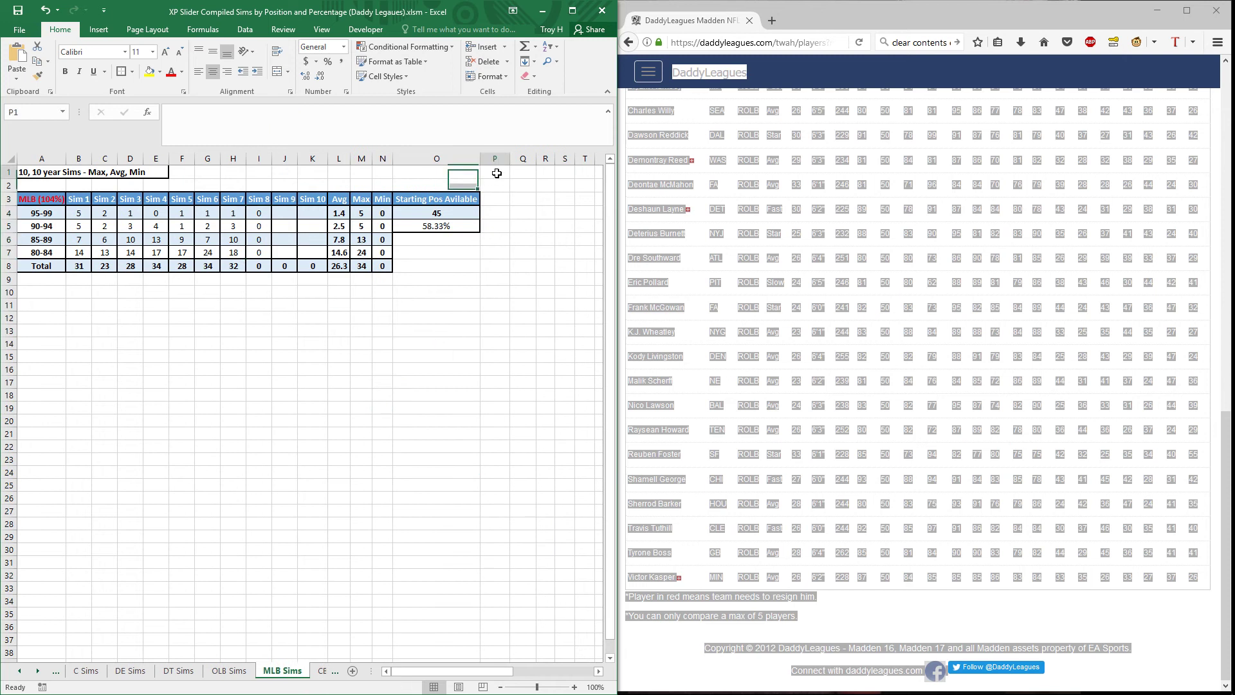
{"action": "left_click", "coordinate": [705, 333]}
{"action": "key", "text": "Home"}
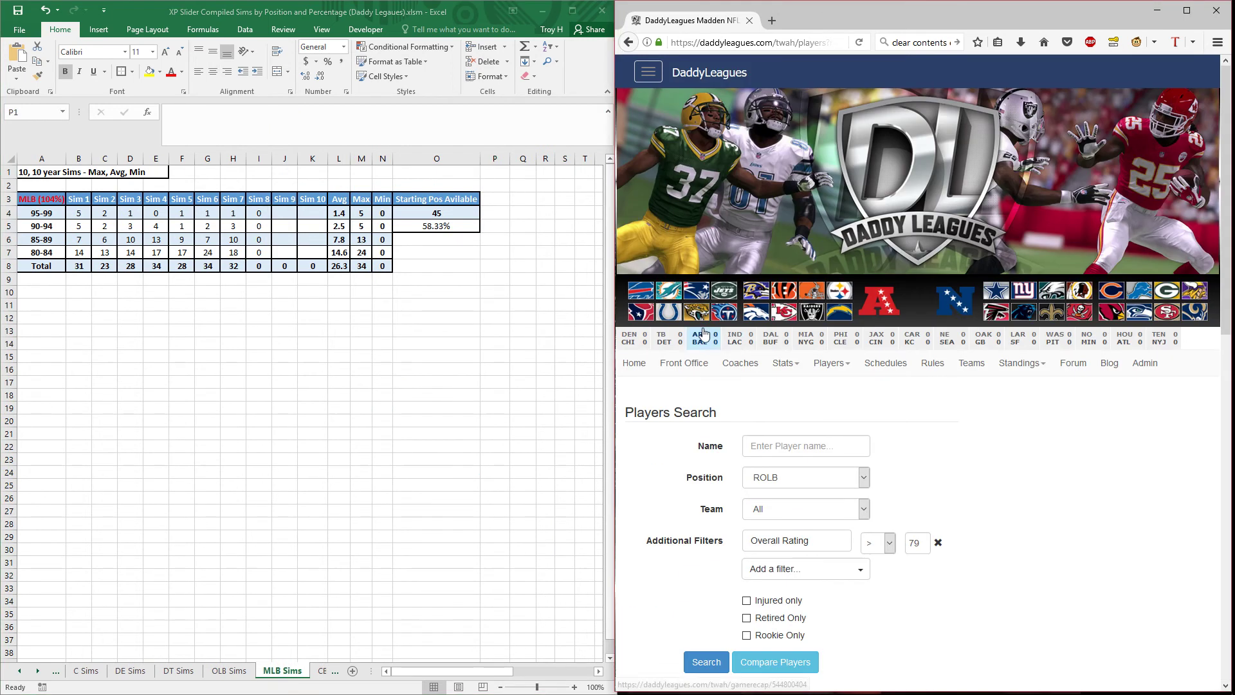
{"action": "left_click", "coordinate": [862, 476]}
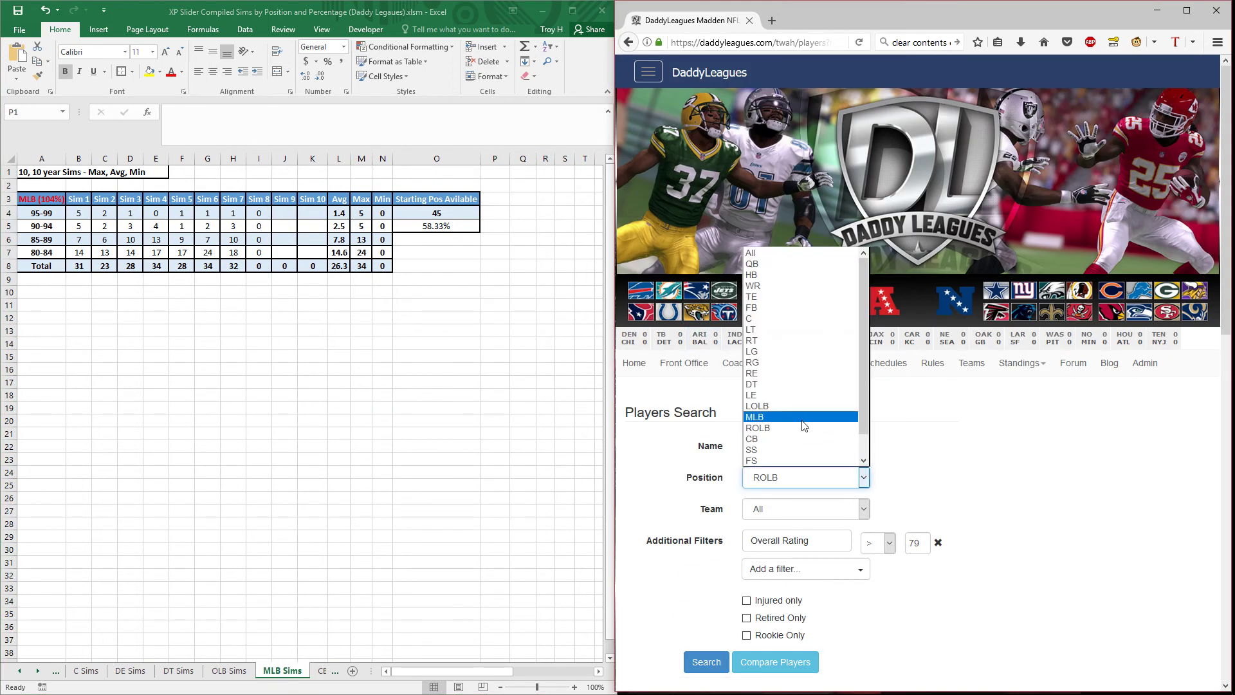
{"action": "left_click", "coordinate": [772, 417]}
{"action": "left_click", "coordinate": [706, 663]}
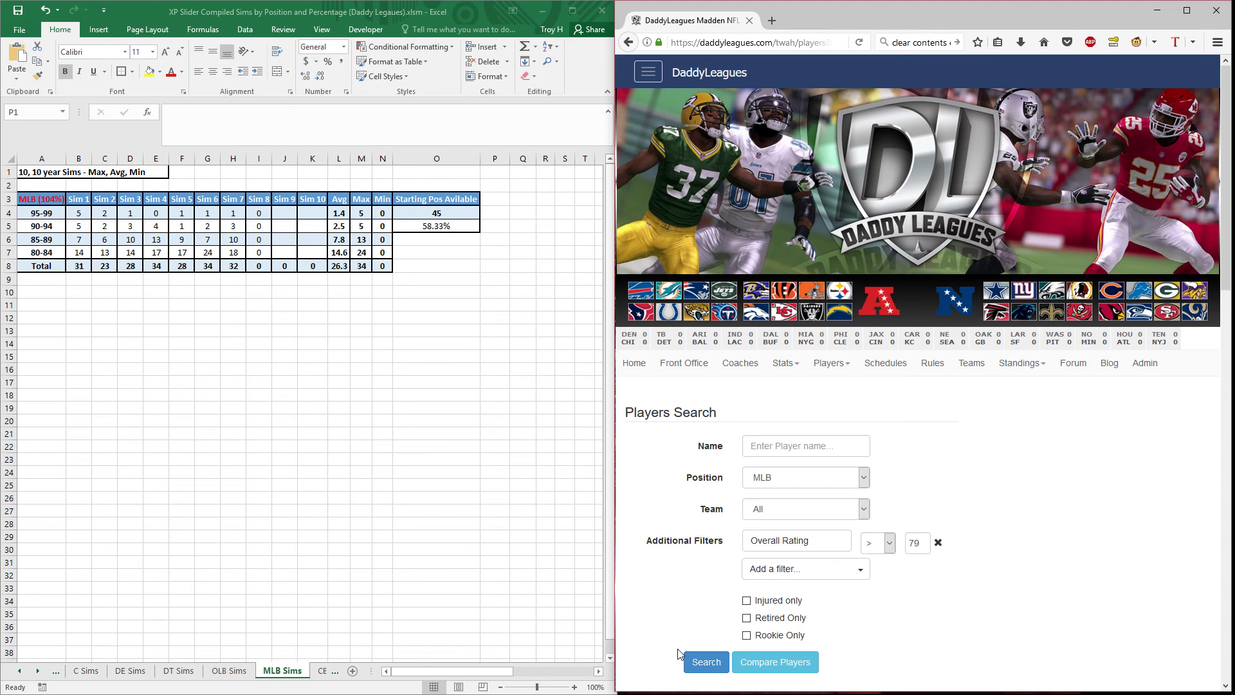
Step: Copy the entire MLB results page into cell P1 of the MLB Sims sheet, matching destination formatting
{"action": "key", "text": "ctrl+a"}
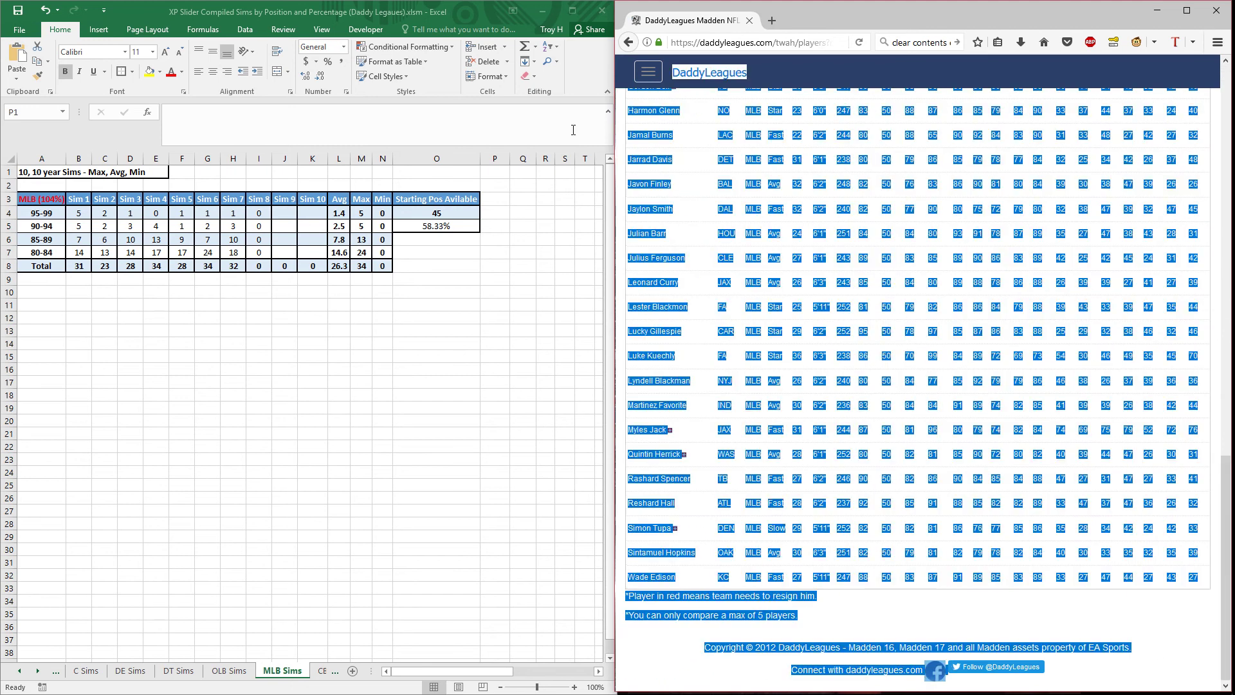
{"action": "left_click", "coordinate": [503, 172]}
{"action": "right_click", "coordinate": [504, 175]}
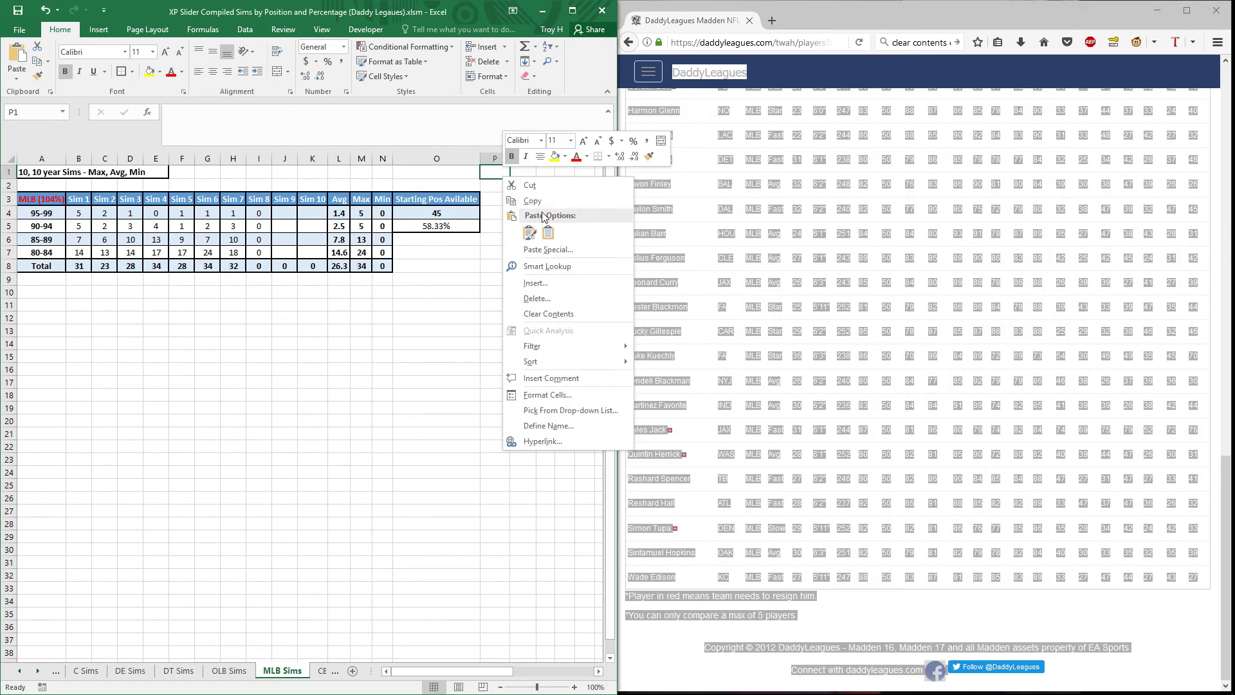
{"action": "left_click", "coordinate": [548, 233]}
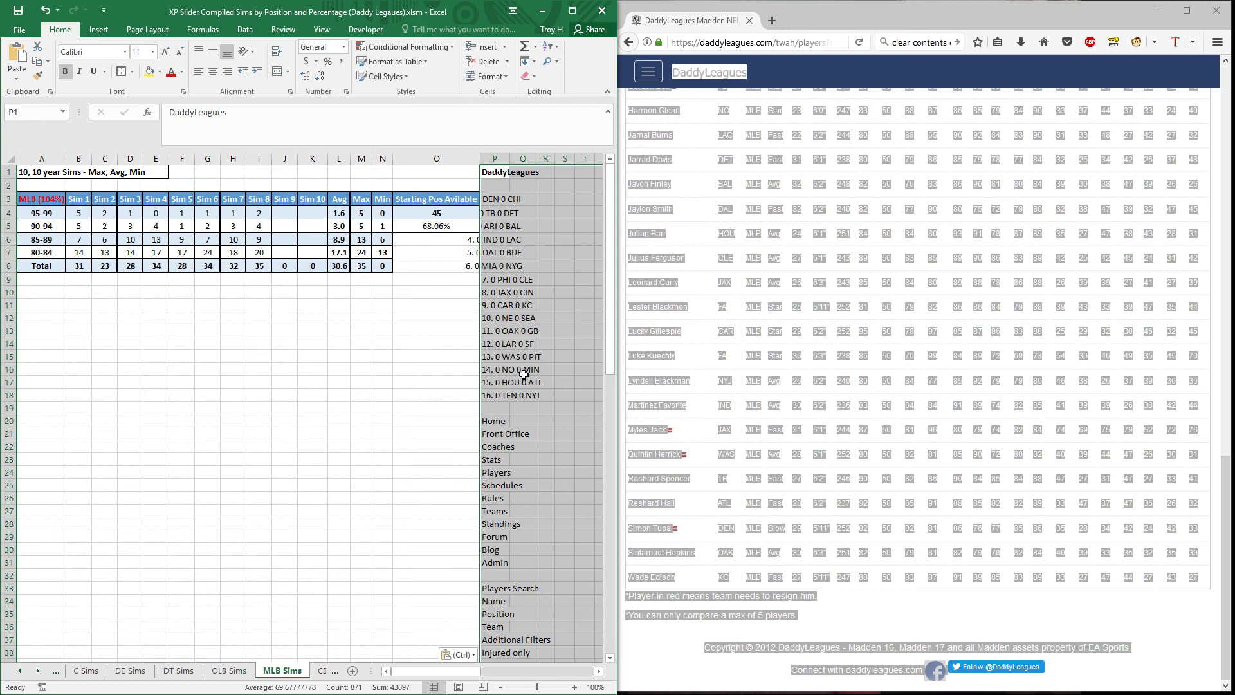
Step: Open the CB Sims sheet and search the DaddyLeagues players for position CB with Overall Rating greater than 79
{"action": "left_click", "coordinate": [323, 670]}
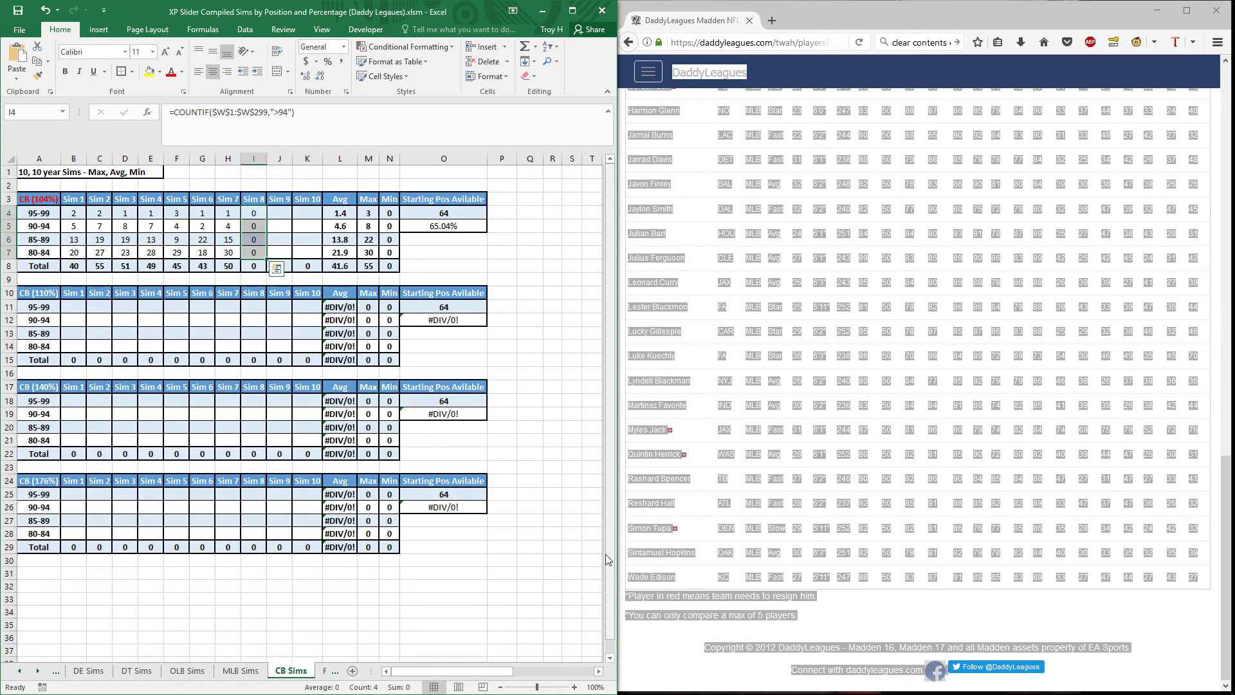
{"action": "left_click", "coordinate": [683, 508]}
{"action": "key", "text": "Home"}
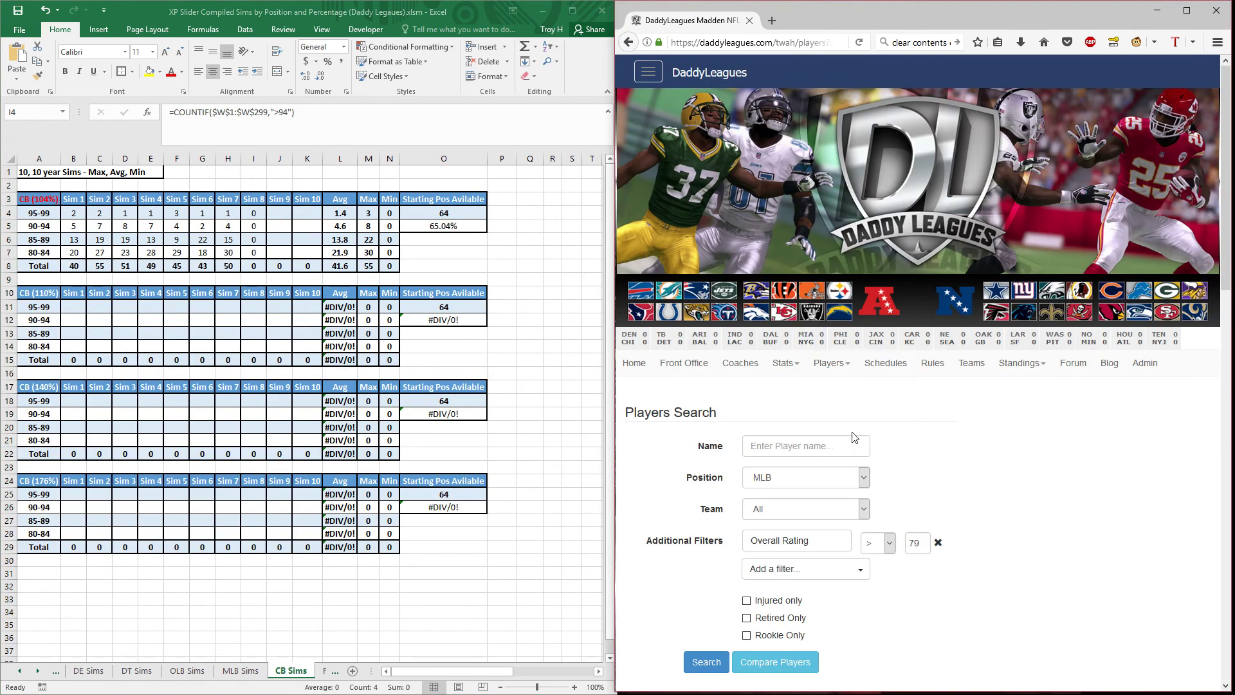
{"action": "left_click", "coordinate": [863, 477]}
{"action": "left_click", "coordinate": [778, 441]}
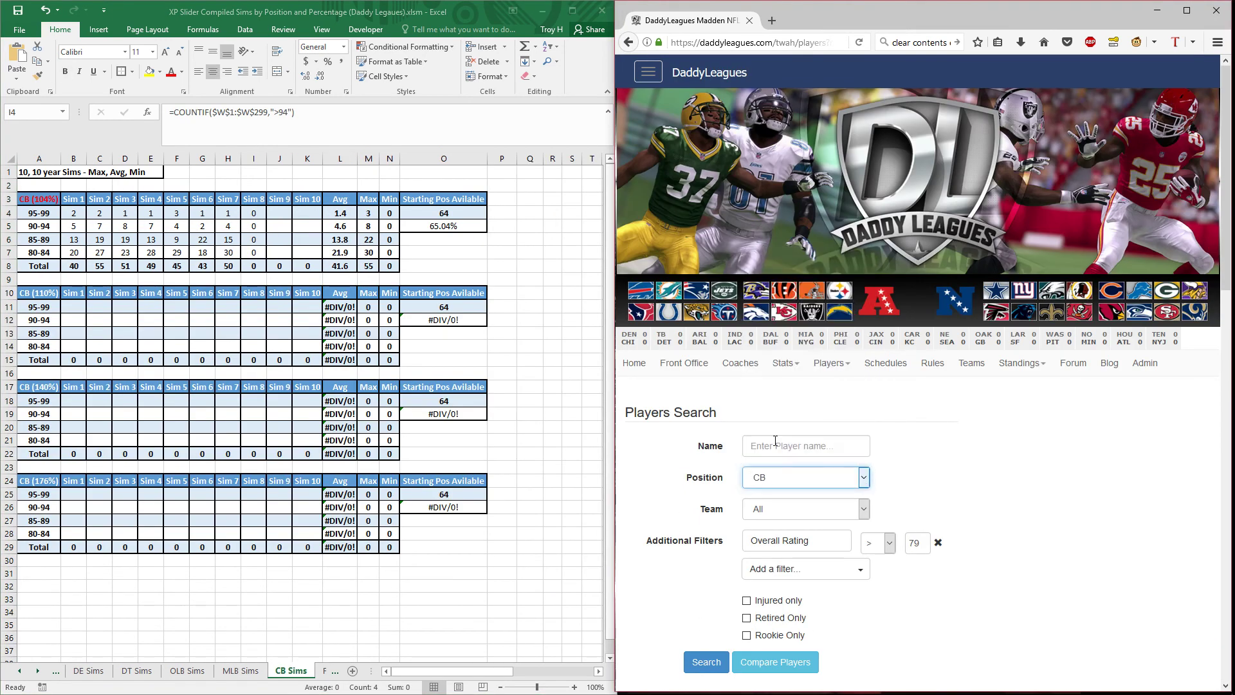
{"action": "left_click", "coordinate": [705, 662]}
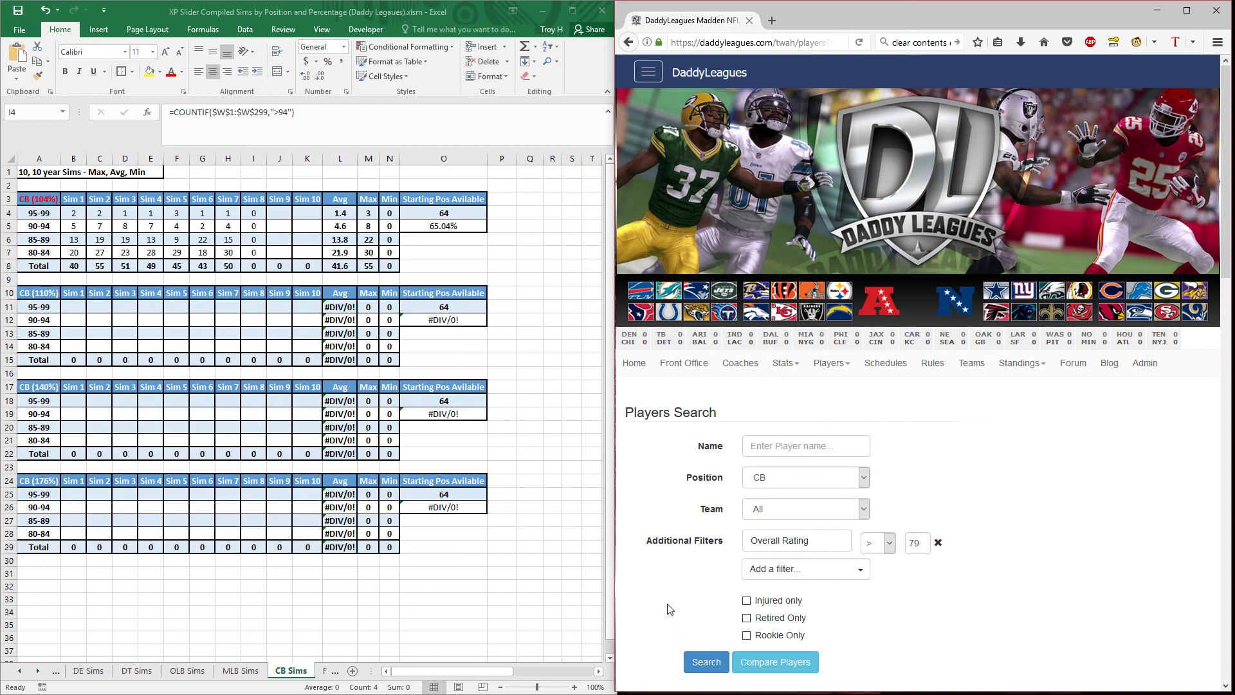
Step: Copy the entire CB results page into cell P1 of the CB Sims sheet, matching destination formatting
{"action": "key", "text": "End"}
{"action": "key", "text": "ctrl+a"}
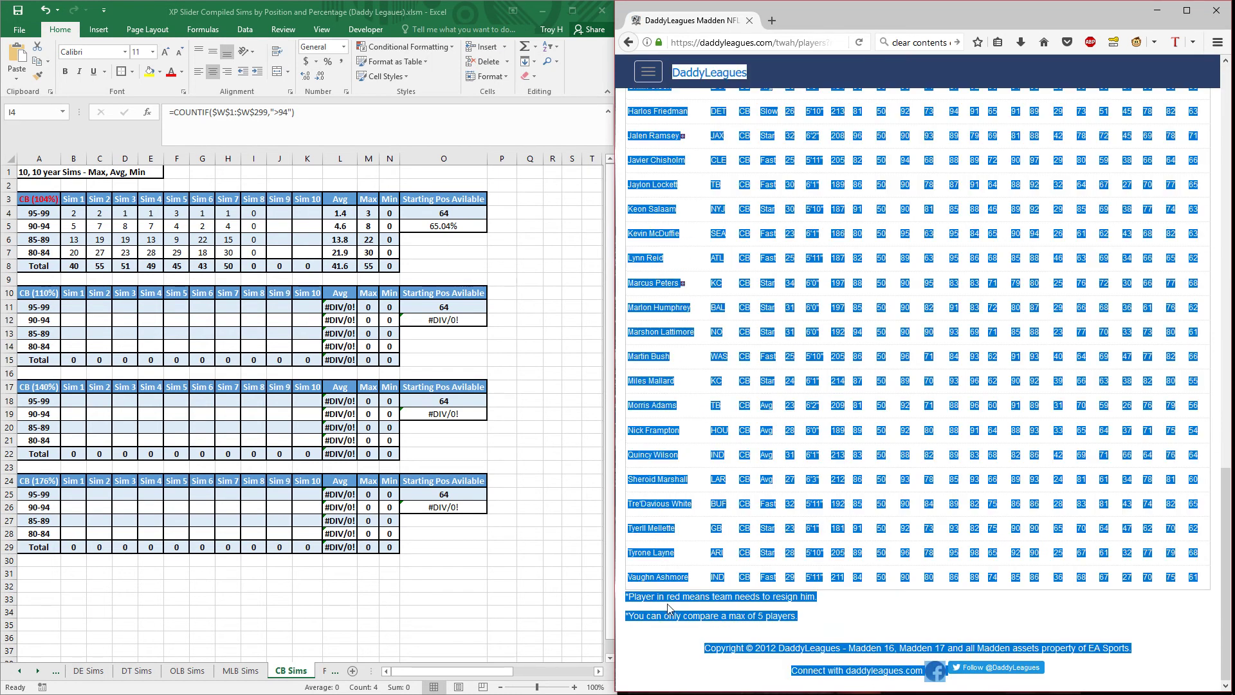
{"action": "left_click", "coordinate": [497, 178]}
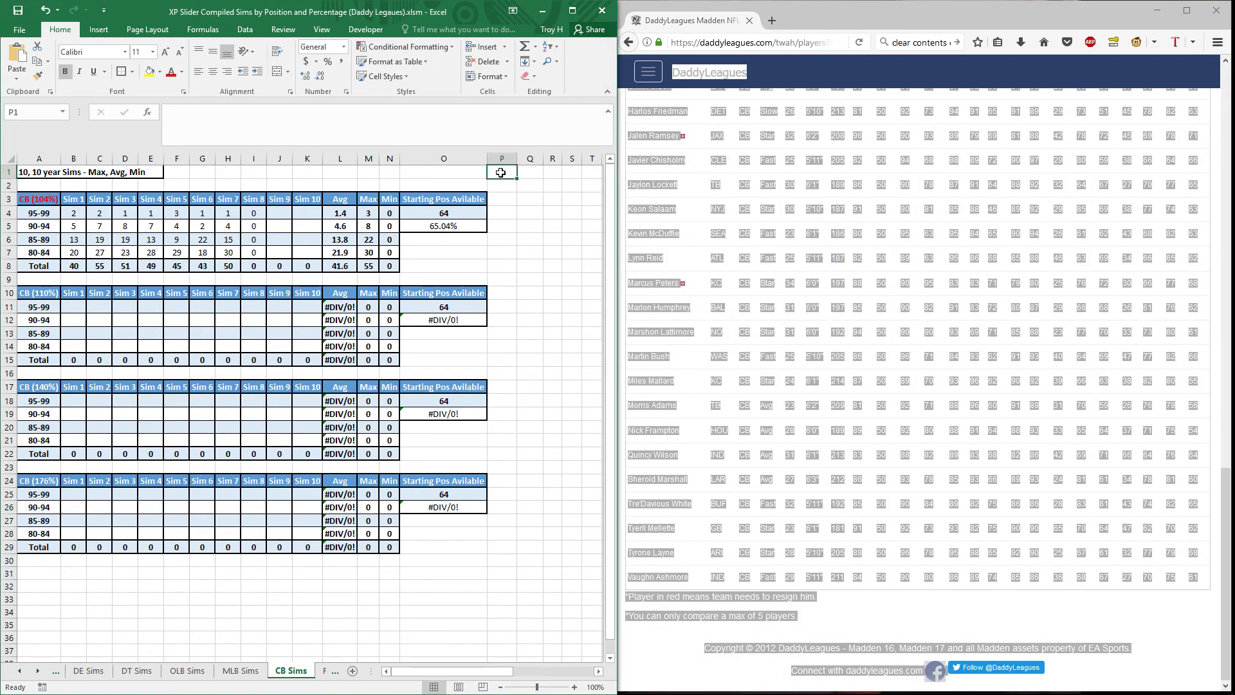
{"action": "right_click", "coordinate": [502, 173]}
{"action": "left_click", "coordinate": [548, 229]}
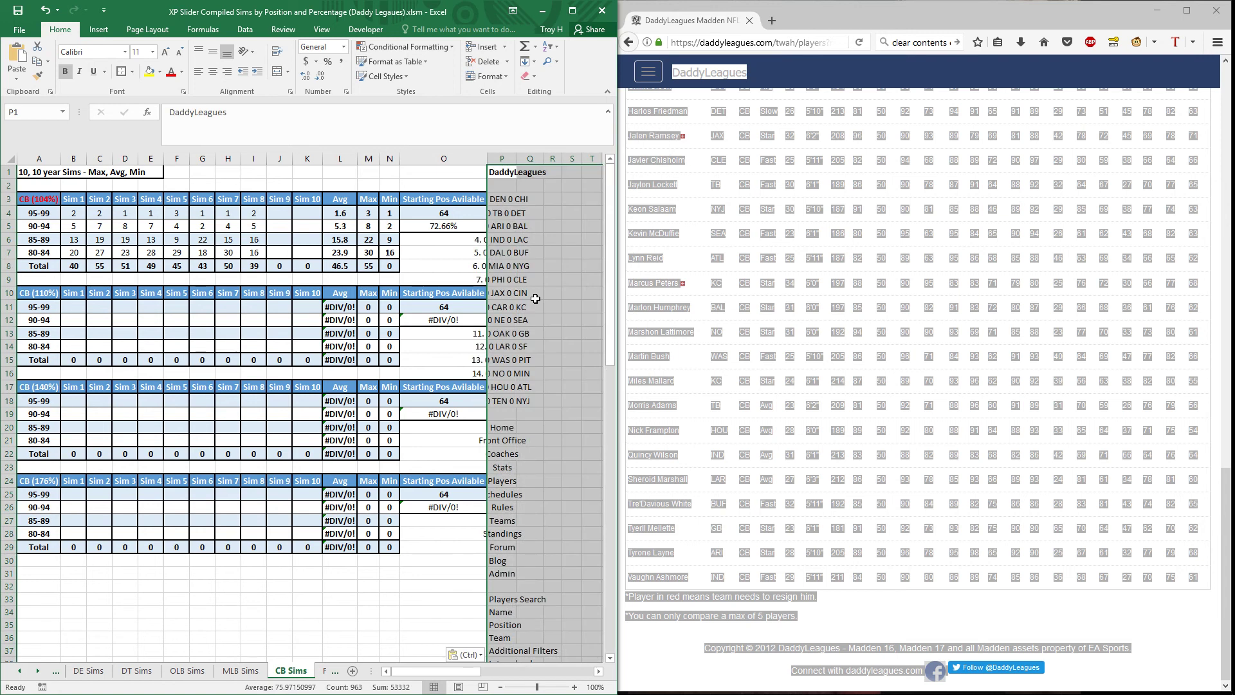
Step: Open the FS Sims sheet at cell P1 and search the DaddyLeagues players for position FS with Overall Rating greater than 79
{"action": "left_click", "coordinate": [327, 670]}
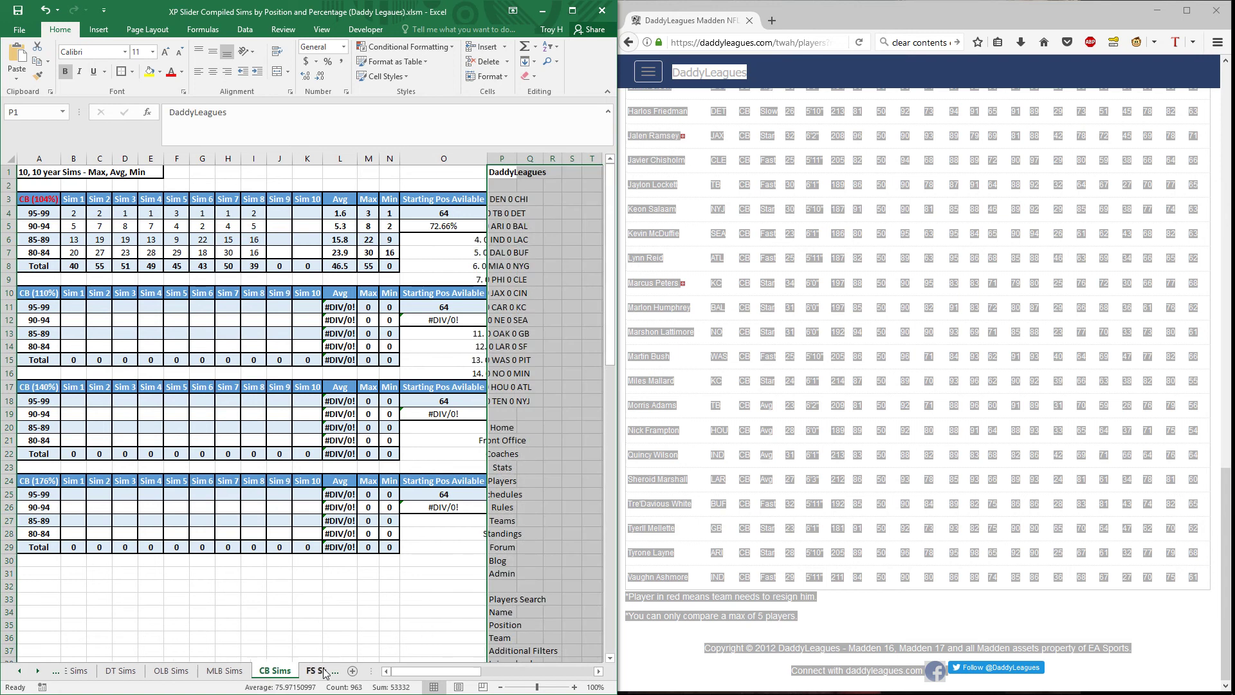
{"action": "left_click", "coordinate": [499, 174]}
{"action": "left_click", "coordinate": [695, 243]}
{"action": "key", "text": "Home"}
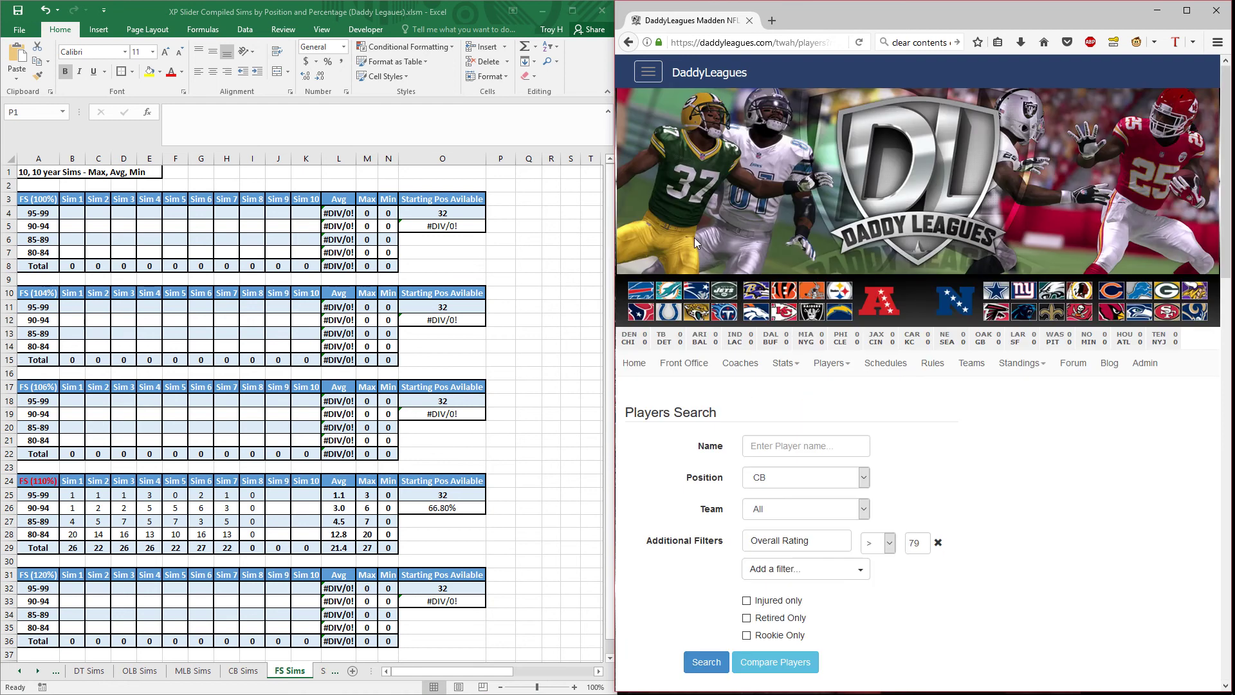
{"action": "left_click", "coordinate": [860, 485]}
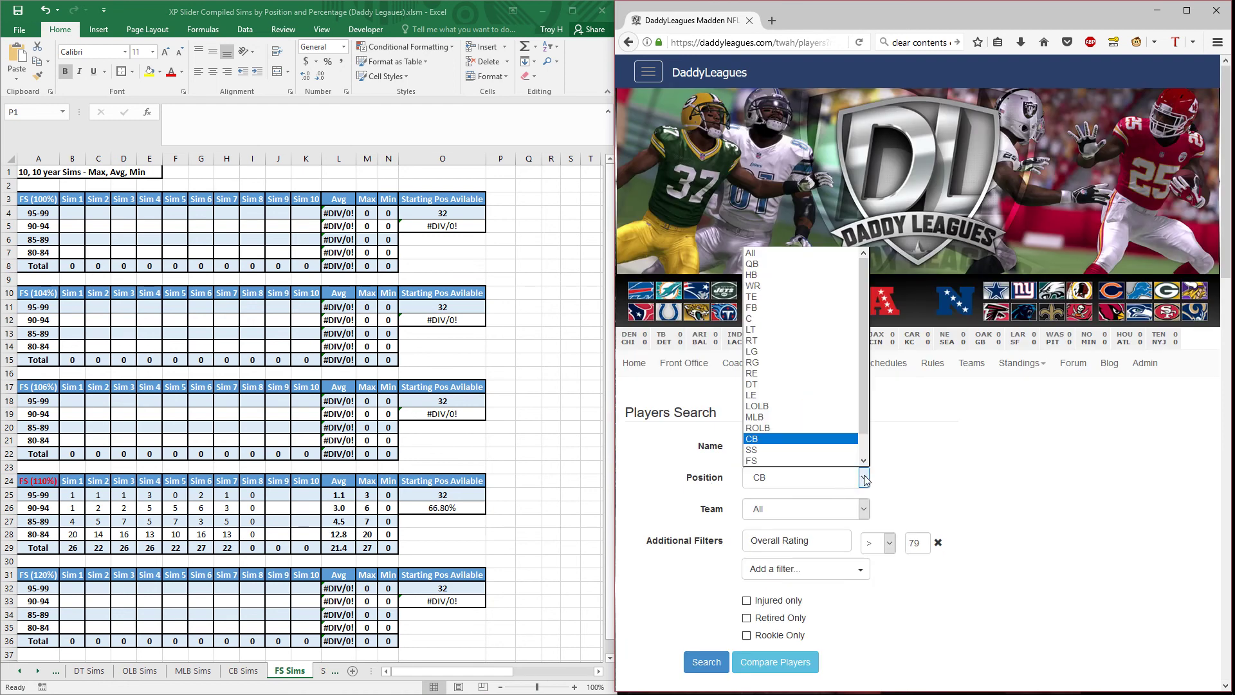
{"action": "left_click", "coordinate": [791, 460]}
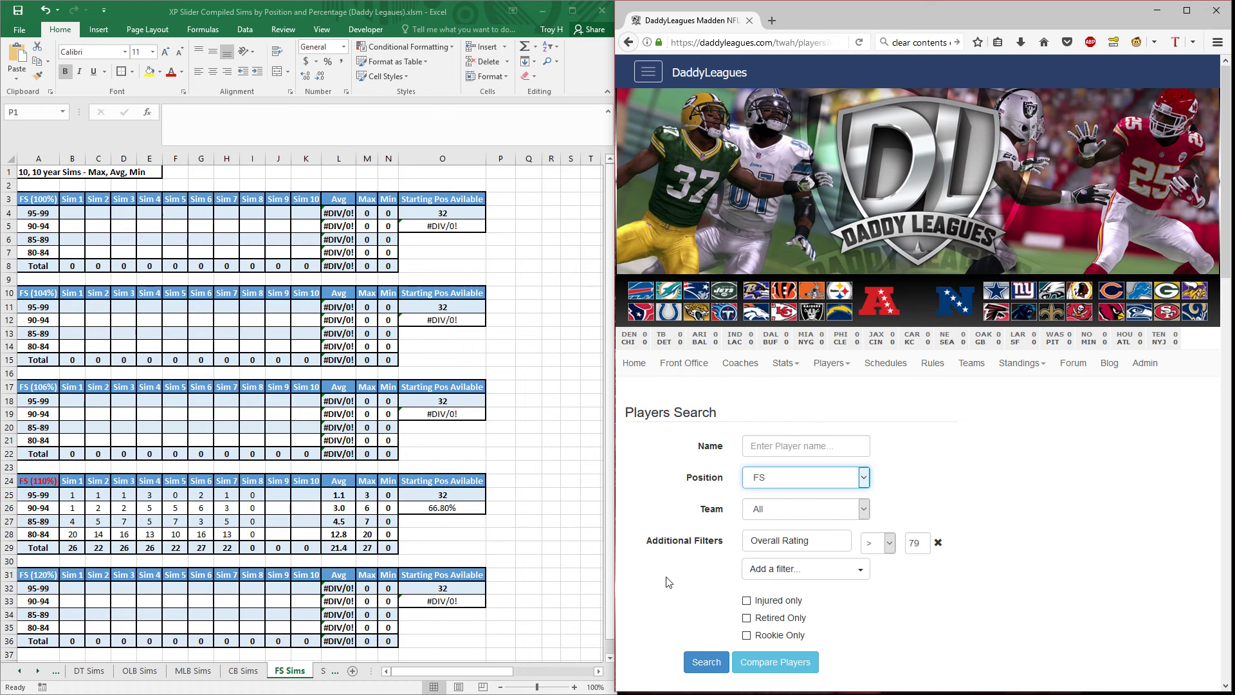
{"action": "left_click", "coordinate": [701, 662]}
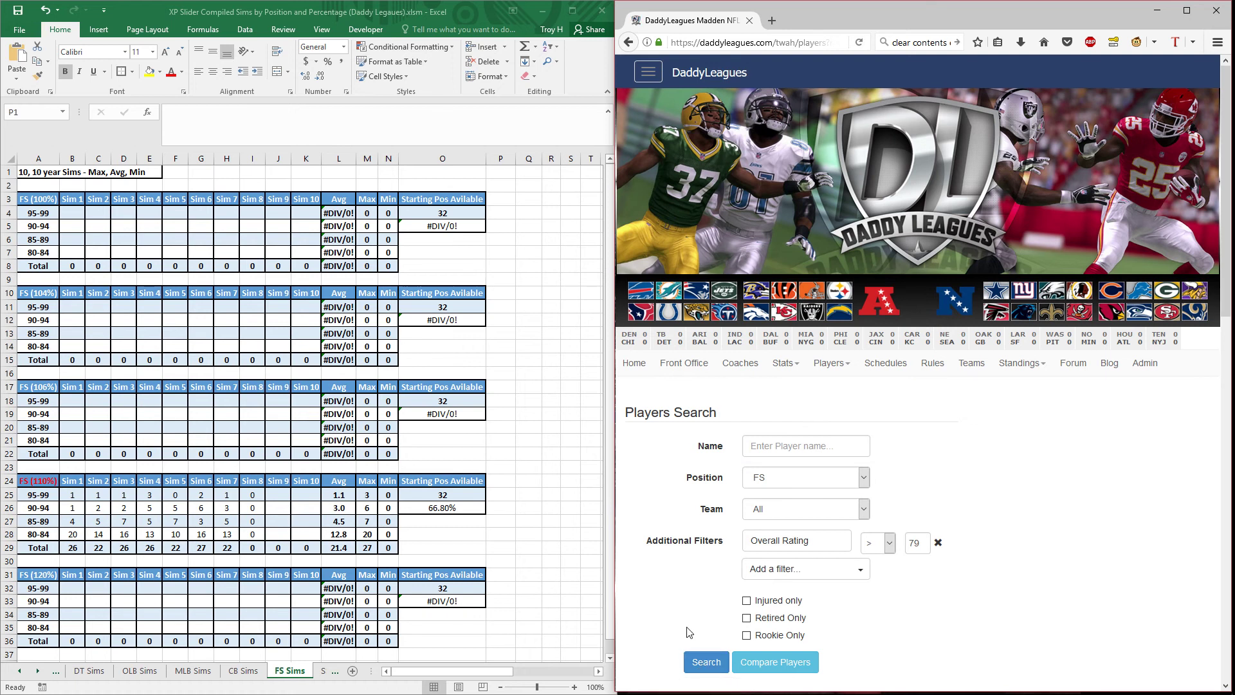
Step: Copy the entire FS results page into cell P1 of the FS Sims sheet, matching destination formatting
{"action": "scroll", "coordinate": [689, 632], "scroll_direction": "down", "scroll_amount": 15}
{"action": "key", "text": "ctrl+a"}
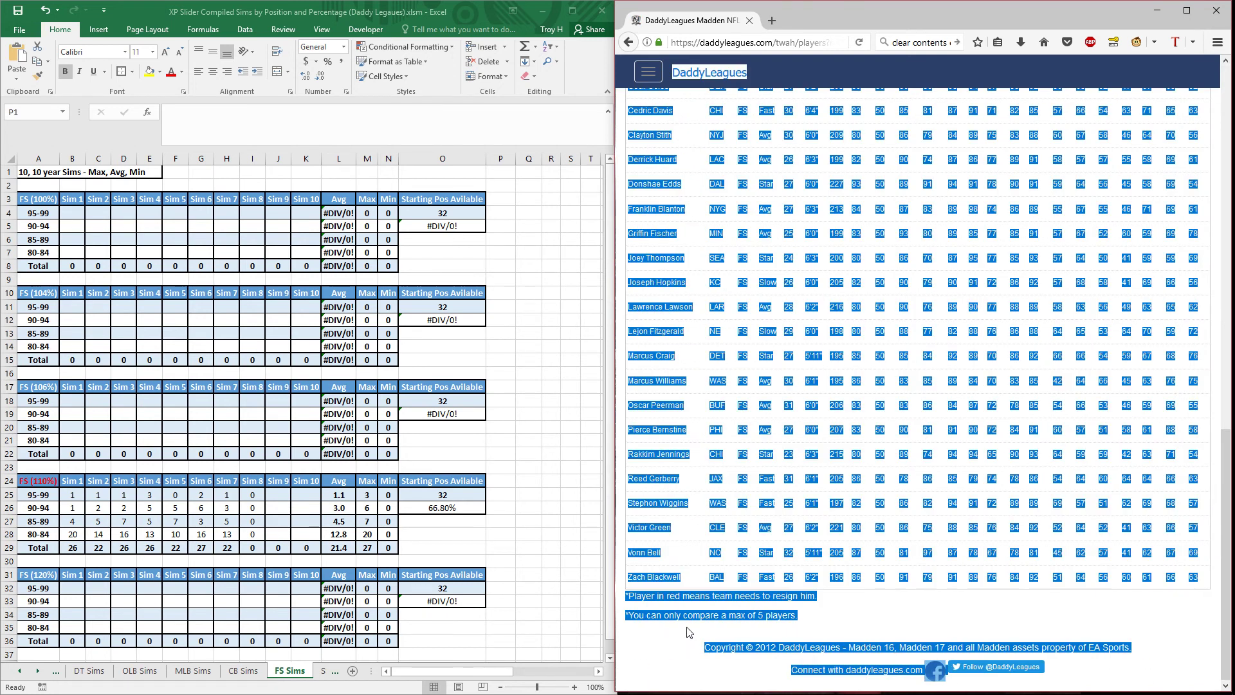
{"action": "left_click", "coordinate": [500, 172]}
{"action": "right_click", "coordinate": [501, 173]}
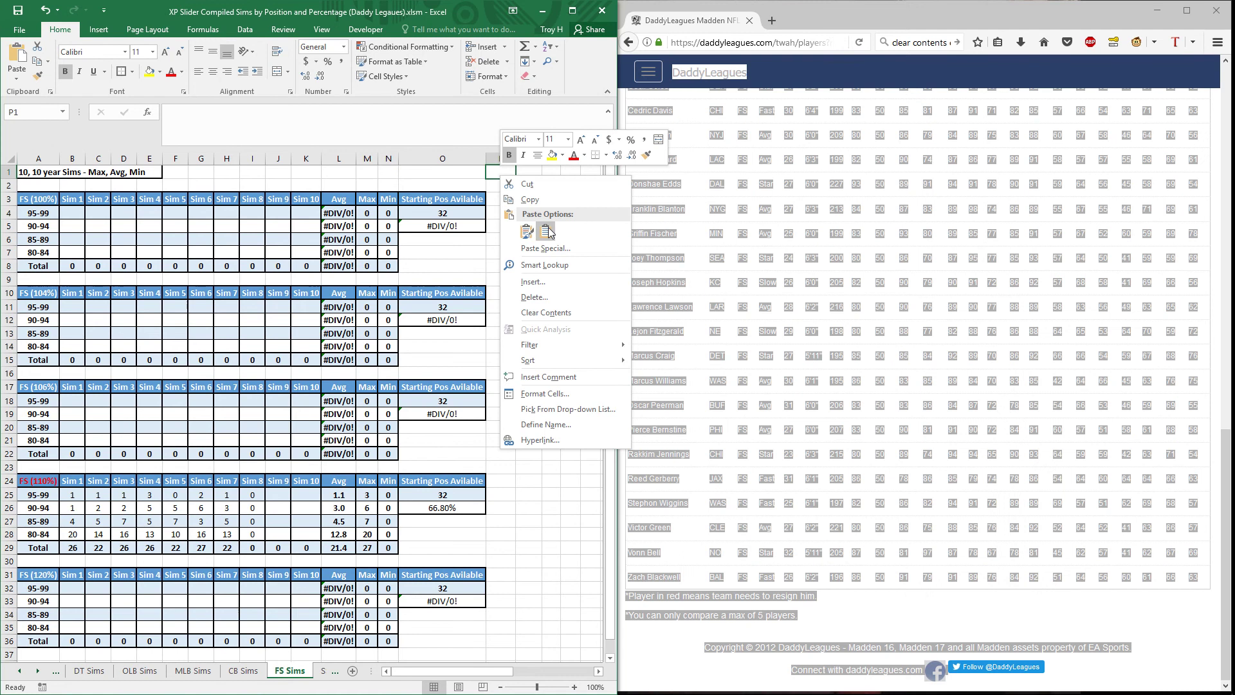
{"action": "left_click", "coordinate": [545, 230]}
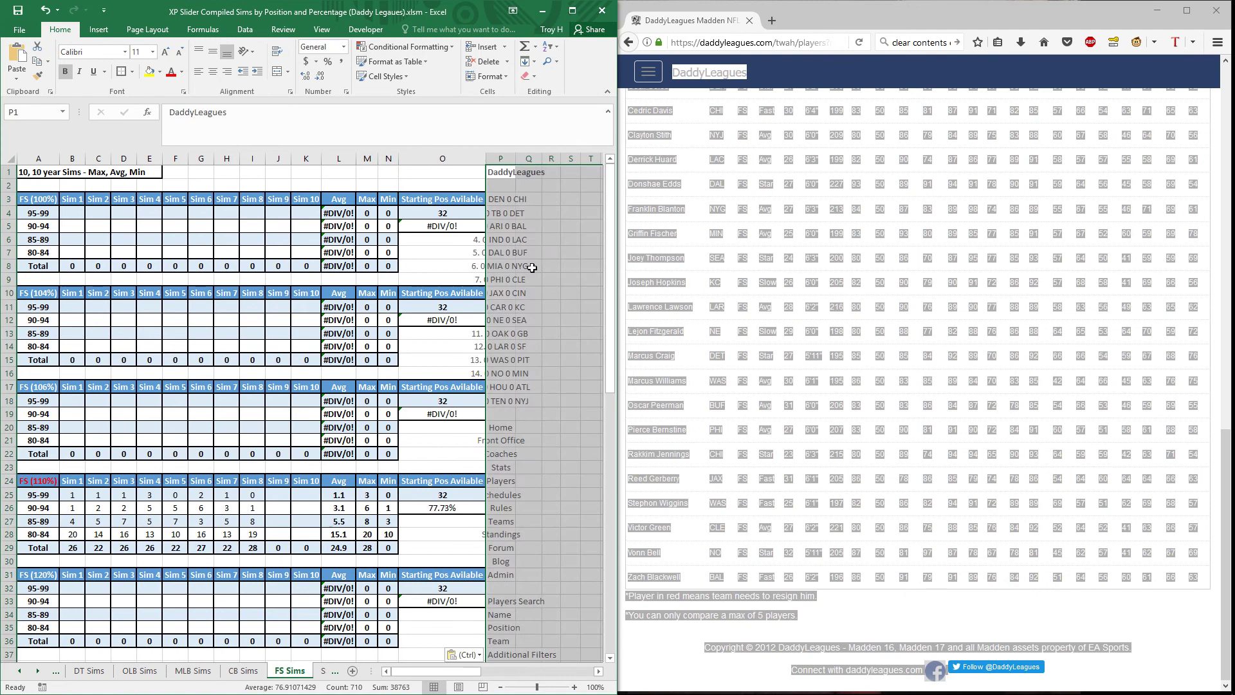
{"action": "left_click", "coordinate": [285, 494]}
Step: Open the SS Sims sheet and search the DaddyLeagues players for position SS with Overall Rating greater than 79
{"action": "left_click", "coordinate": [325, 670]}
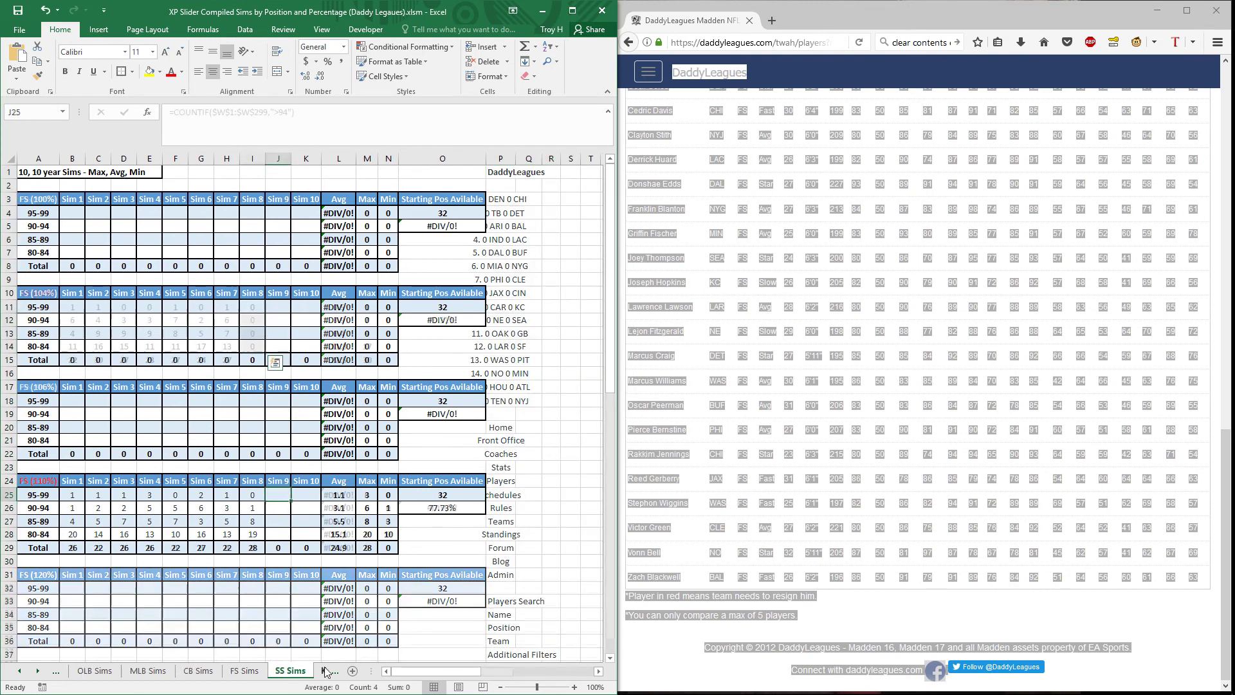
{"action": "left_click", "coordinate": [701, 396]}
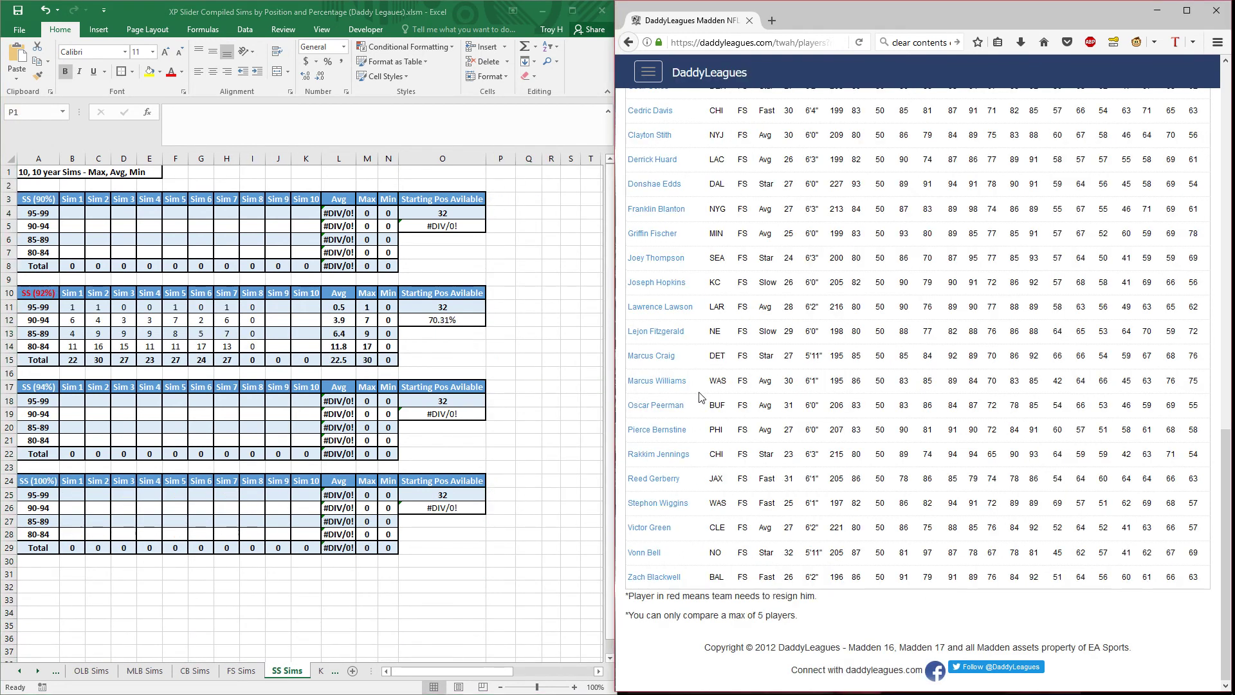
{"action": "key", "text": "Home"}
{"action": "left_click", "coordinate": [863, 477]}
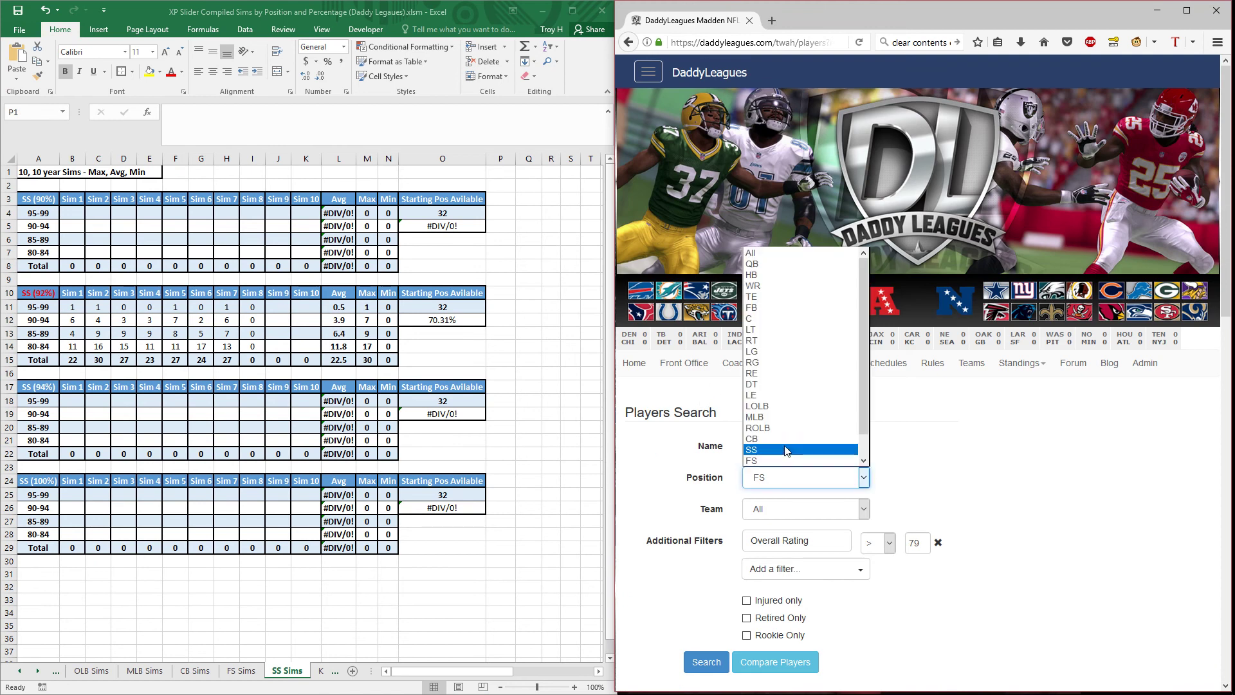
{"action": "left_click", "coordinate": [804, 450]}
{"action": "left_click", "coordinate": [714, 662]}
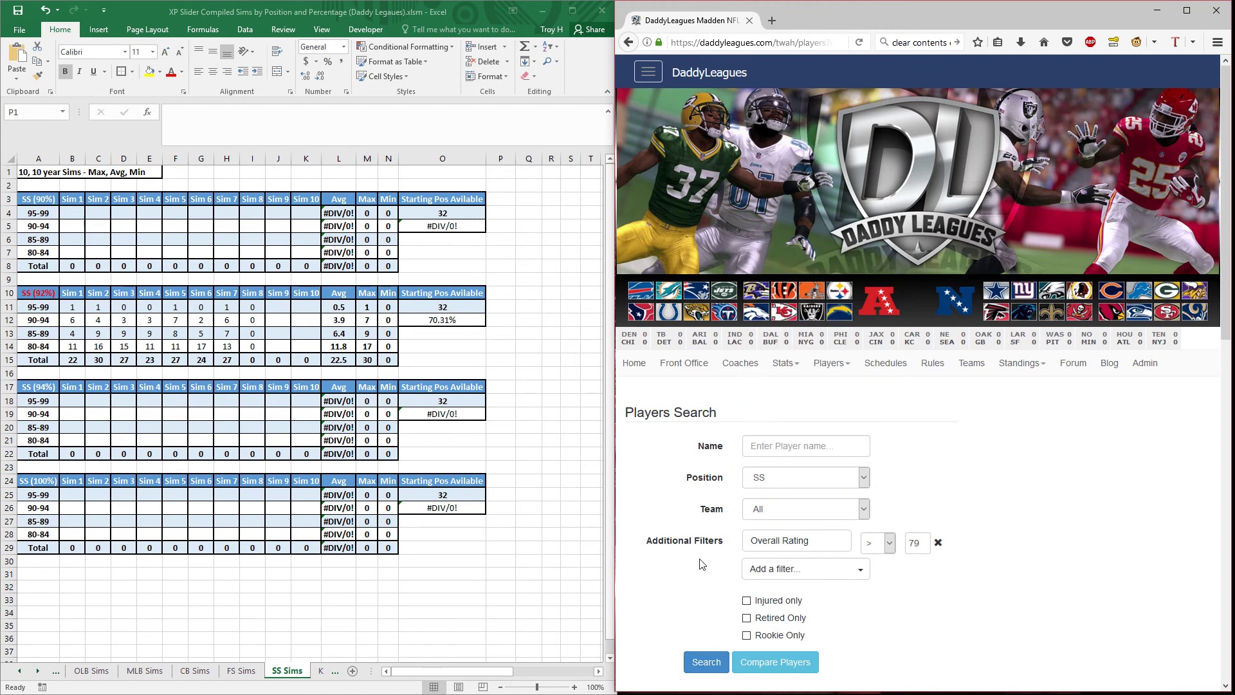
Step: Copy the entire SS results page into cell P1 of the SS Sims sheet, matching destination formatting
{"action": "key", "text": "End"}
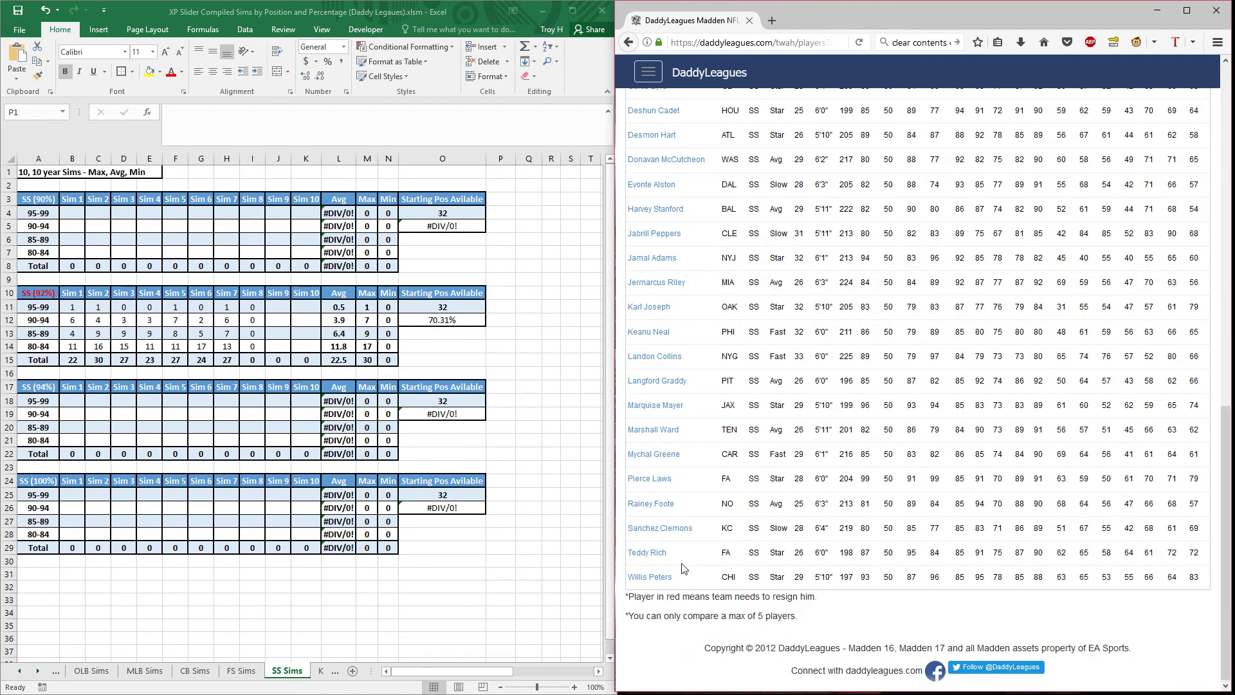
{"action": "key", "text": "ctrl+a"}
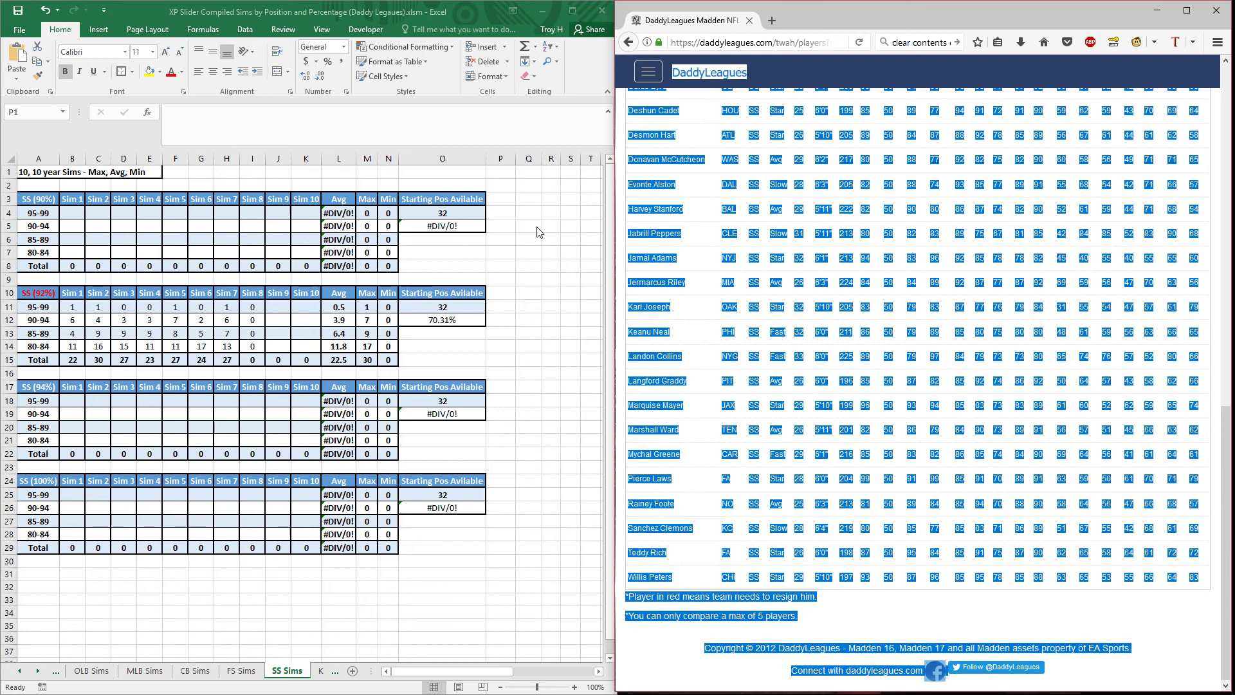
{"action": "left_click", "coordinate": [496, 171]}
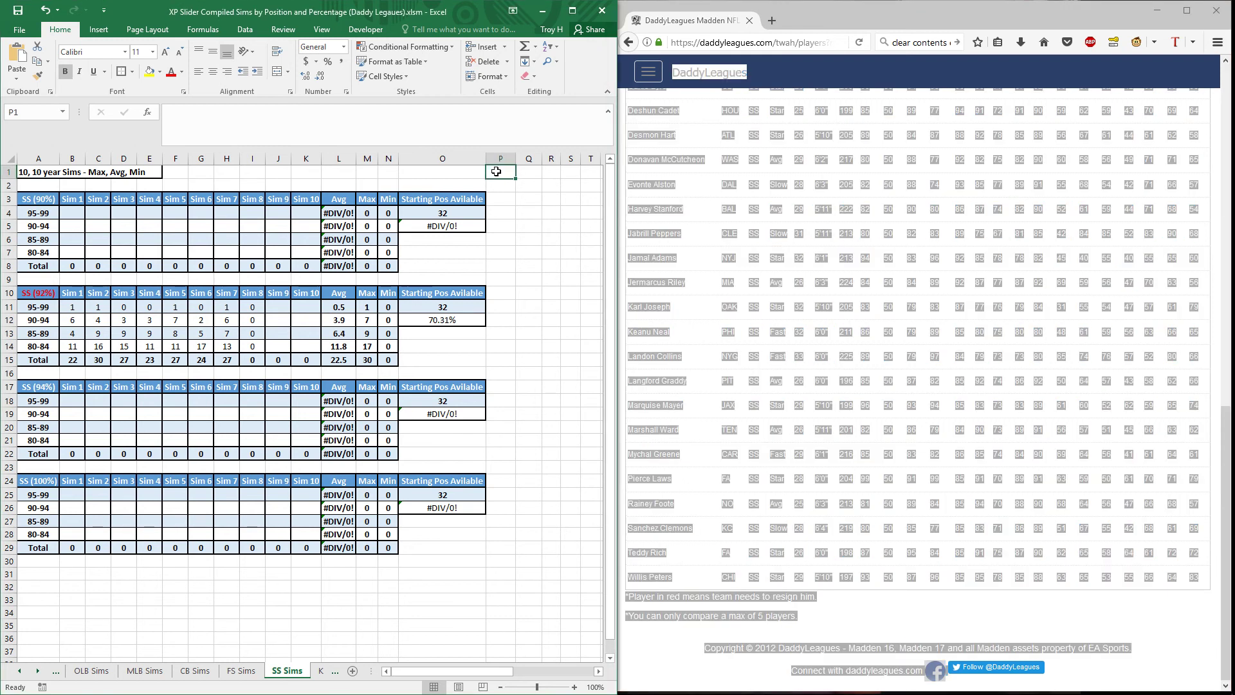
{"action": "right_click", "coordinate": [496, 172]}
{"action": "left_click", "coordinate": [539, 230]}
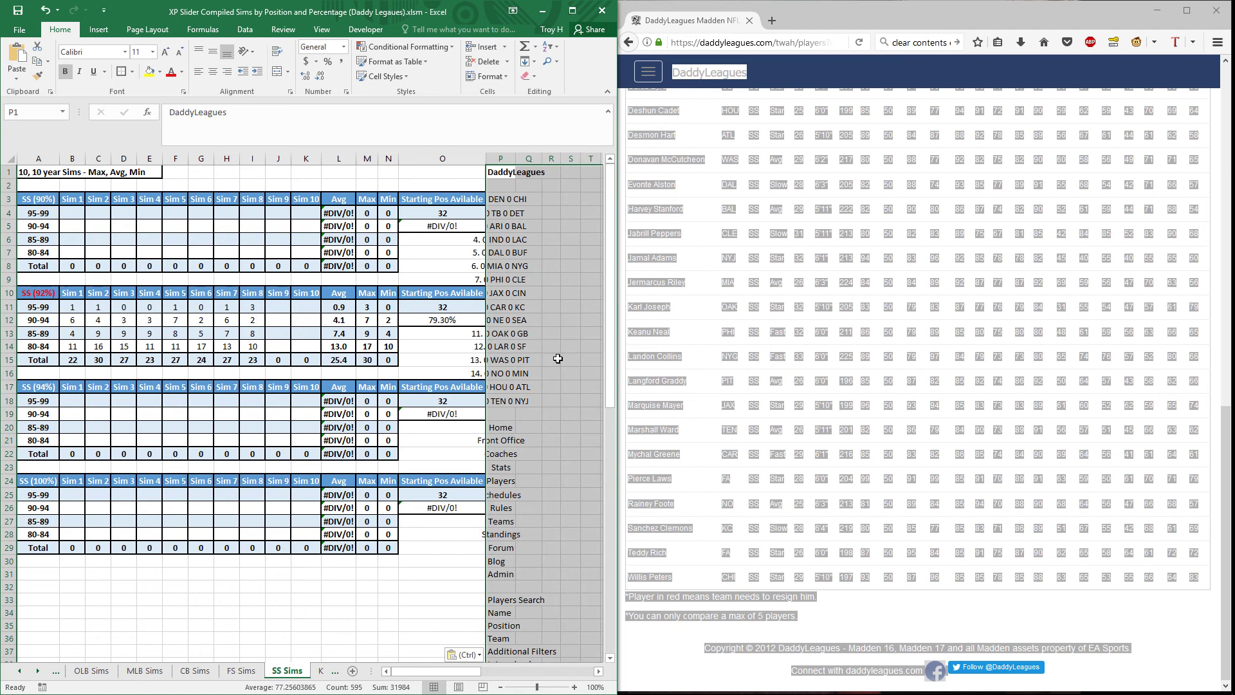
Step: Search the DaddyLeagues players for position K with Overall Rating greater than 79
{"action": "left_click", "coordinate": [704, 416]}
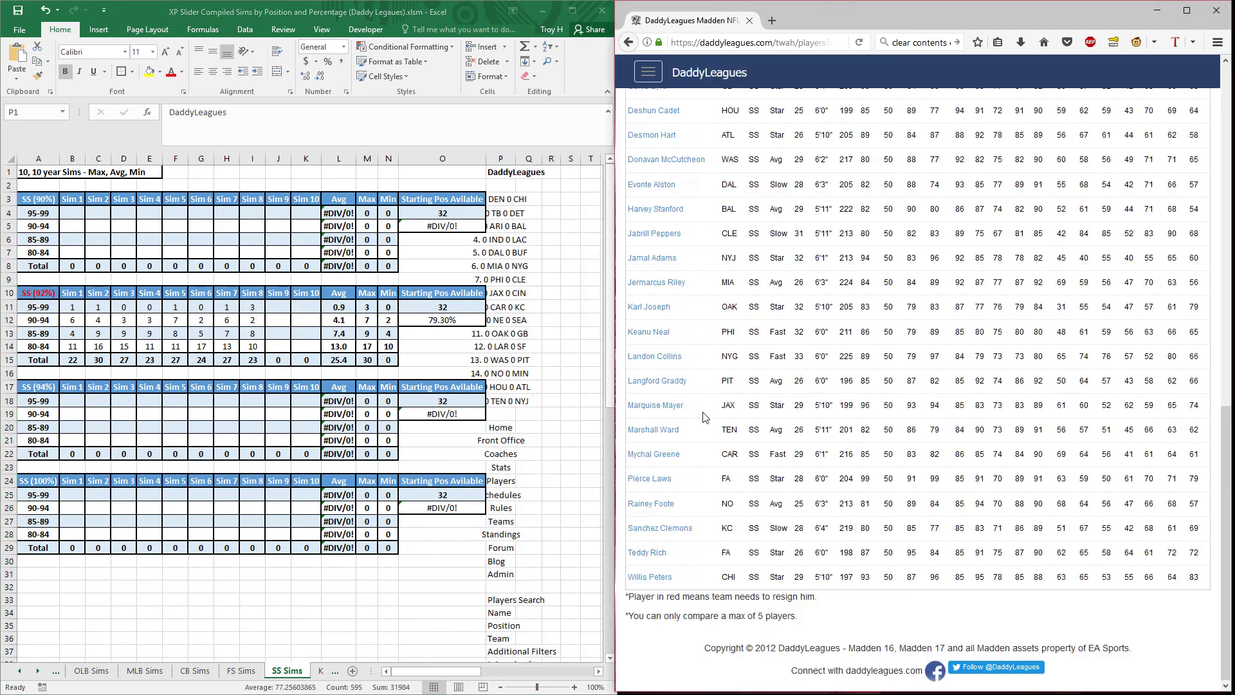
{"action": "key", "text": "Home"}
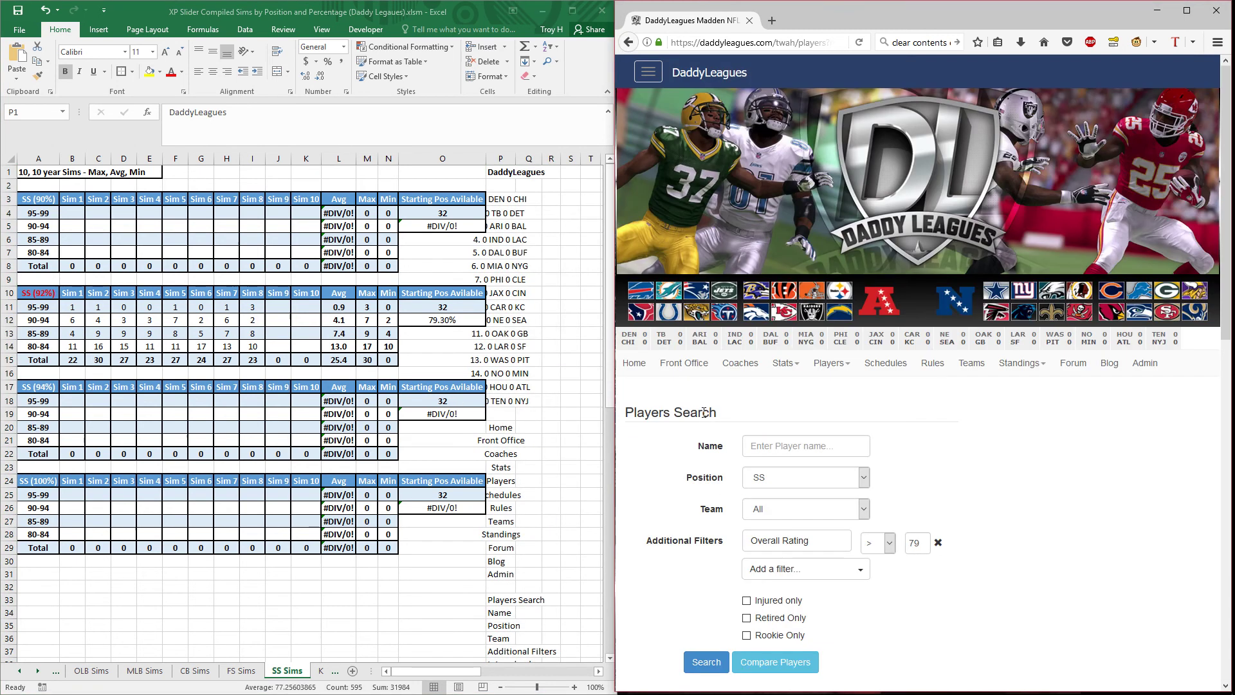
{"action": "left_click", "coordinate": [868, 477]}
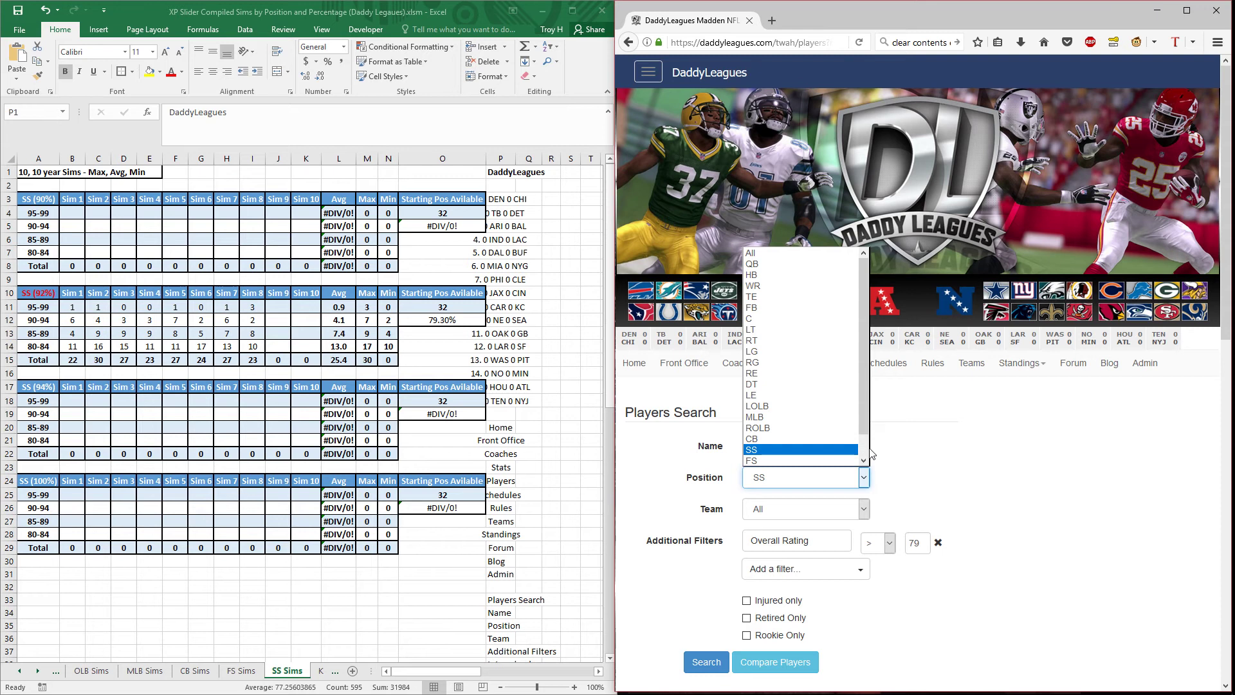
{"action": "scroll", "coordinate": [863, 453], "scroll_direction": "down", "scroll_amount": 1}
{"action": "left_click", "coordinate": [836, 454]}
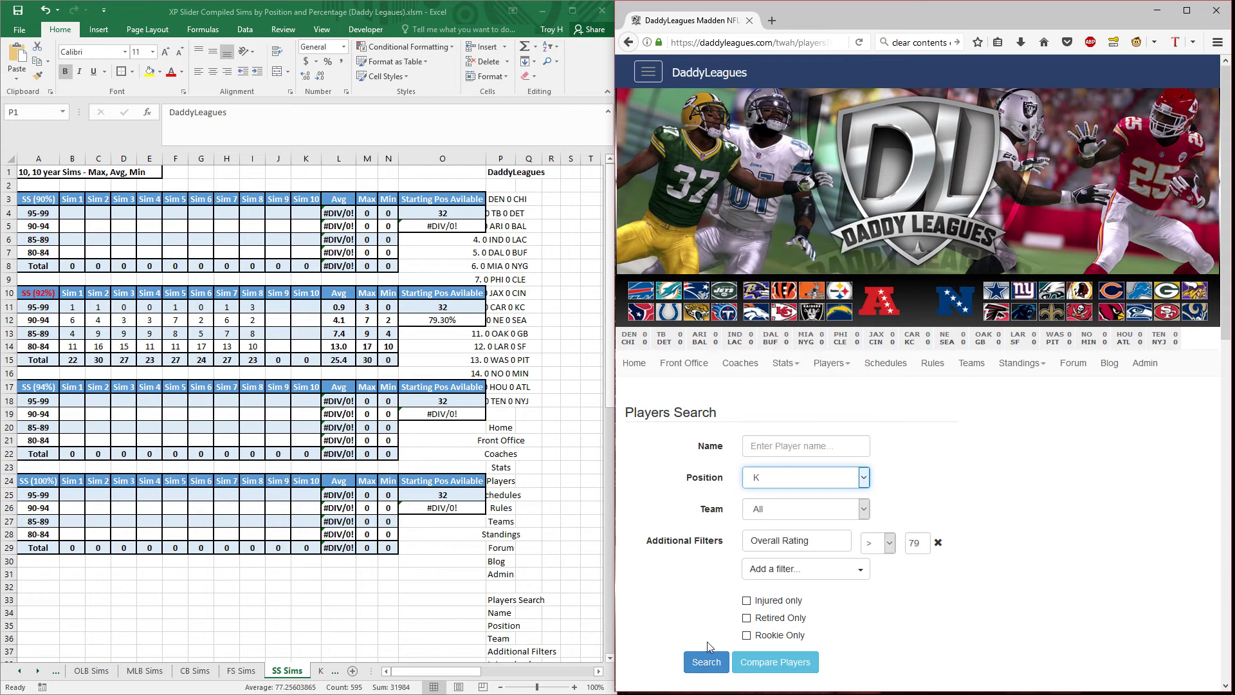
{"action": "left_click", "coordinate": [701, 667]}
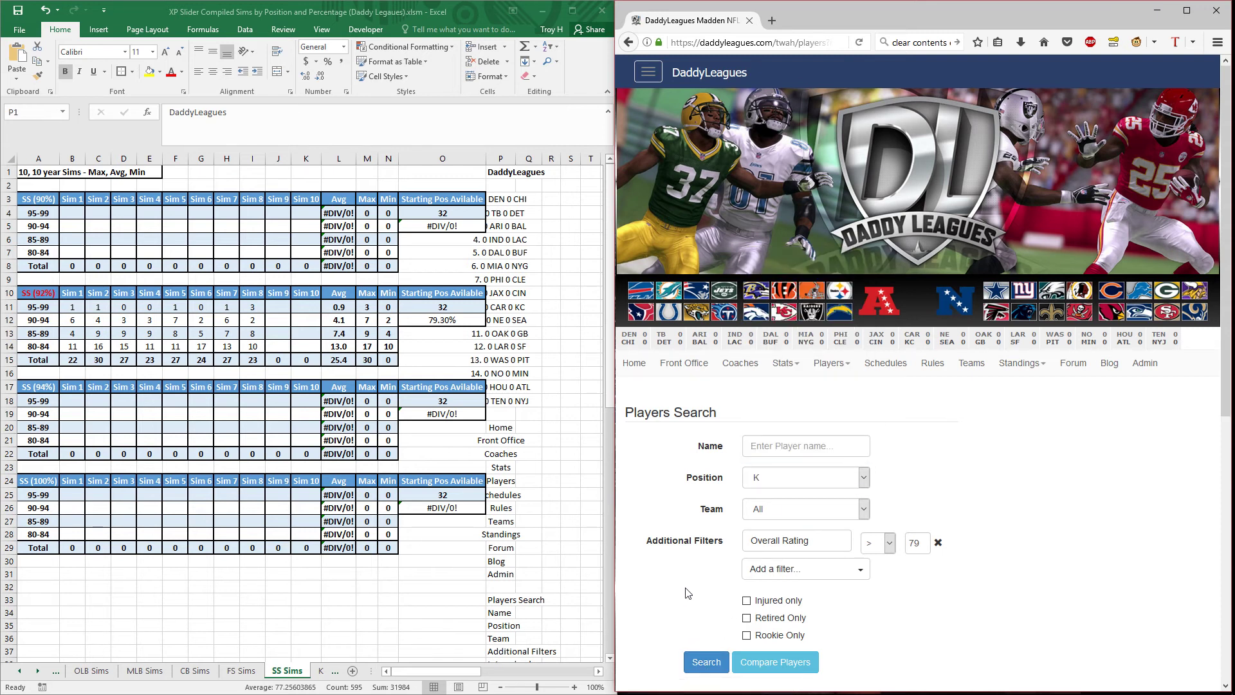
Step: Copy the entire K results page into cell P1 of the K Sims sheet, matching destination formatting
{"action": "scroll", "coordinate": [688, 592], "scroll_direction": "down", "scroll_amount": 7}
{"action": "key", "text": "ctrl+a"}
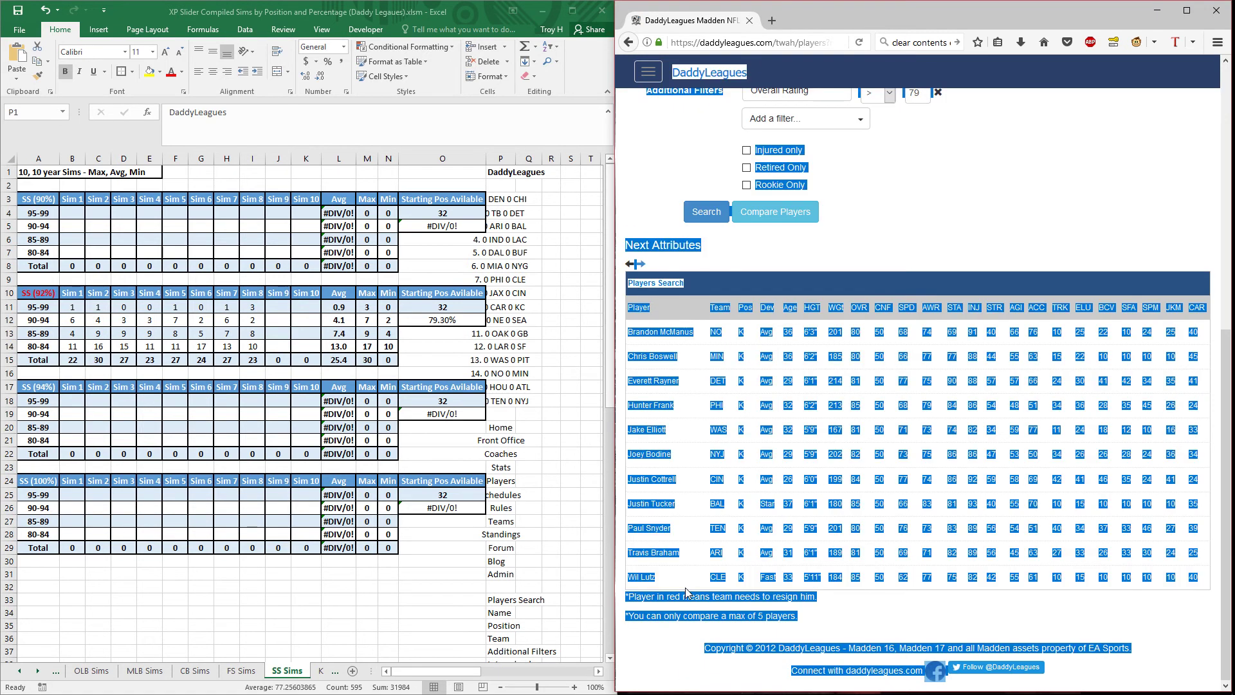
{"action": "left_click", "coordinate": [322, 671]}
{"action": "left_click", "coordinate": [497, 170]}
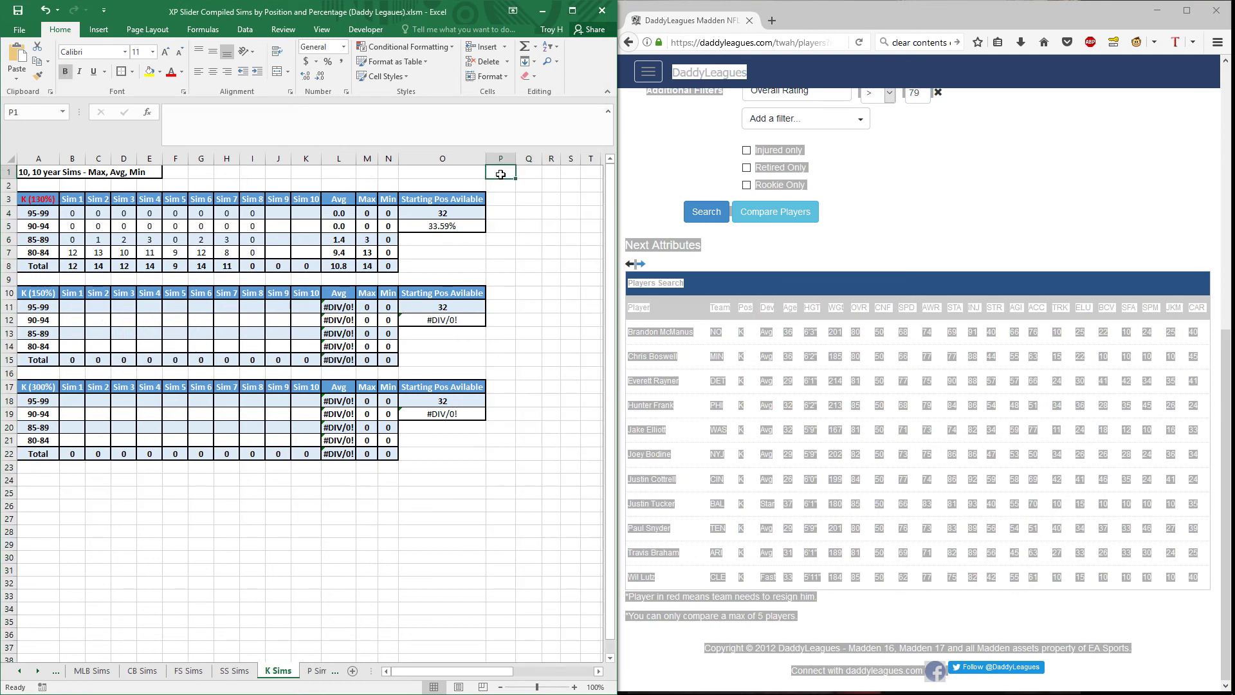
{"action": "right_click", "coordinate": [498, 170]}
{"action": "left_click", "coordinate": [544, 230]}
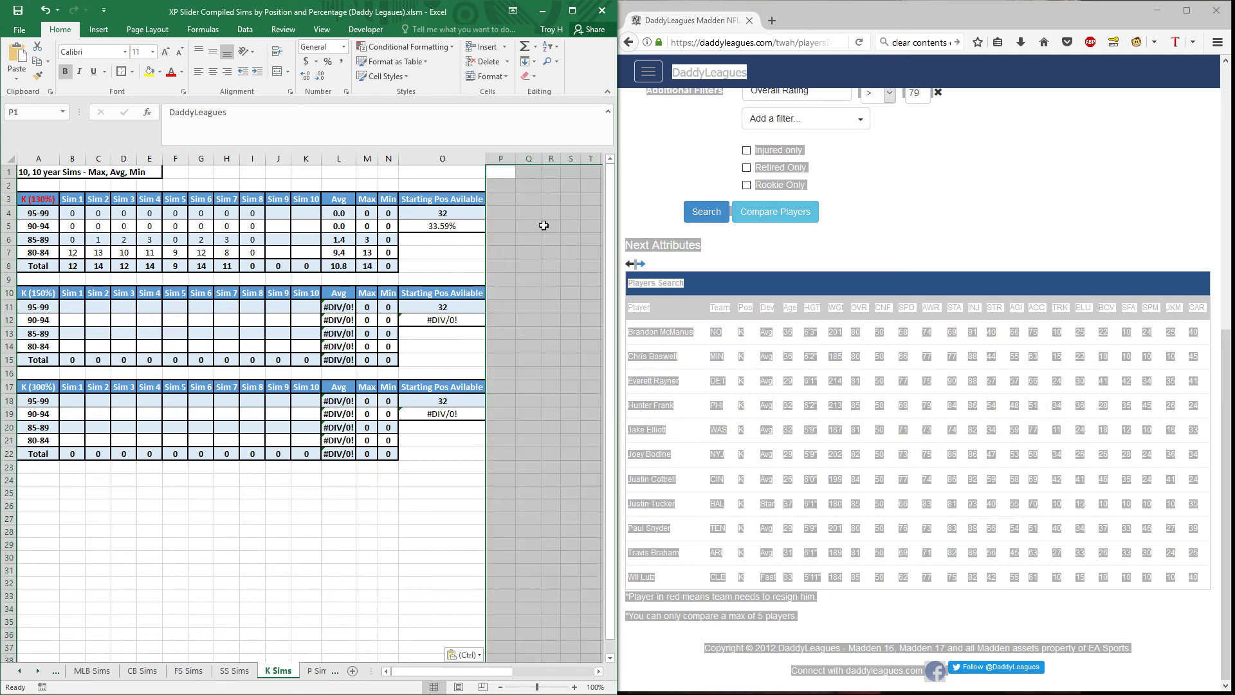
Step: Open the P Sims sheet at cell P1 and search the DaddyLeagues players for position P with Overall Rating greater than 79
{"action": "left_click", "coordinate": [315, 670]}
{"action": "left_click", "coordinate": [505, 173]}
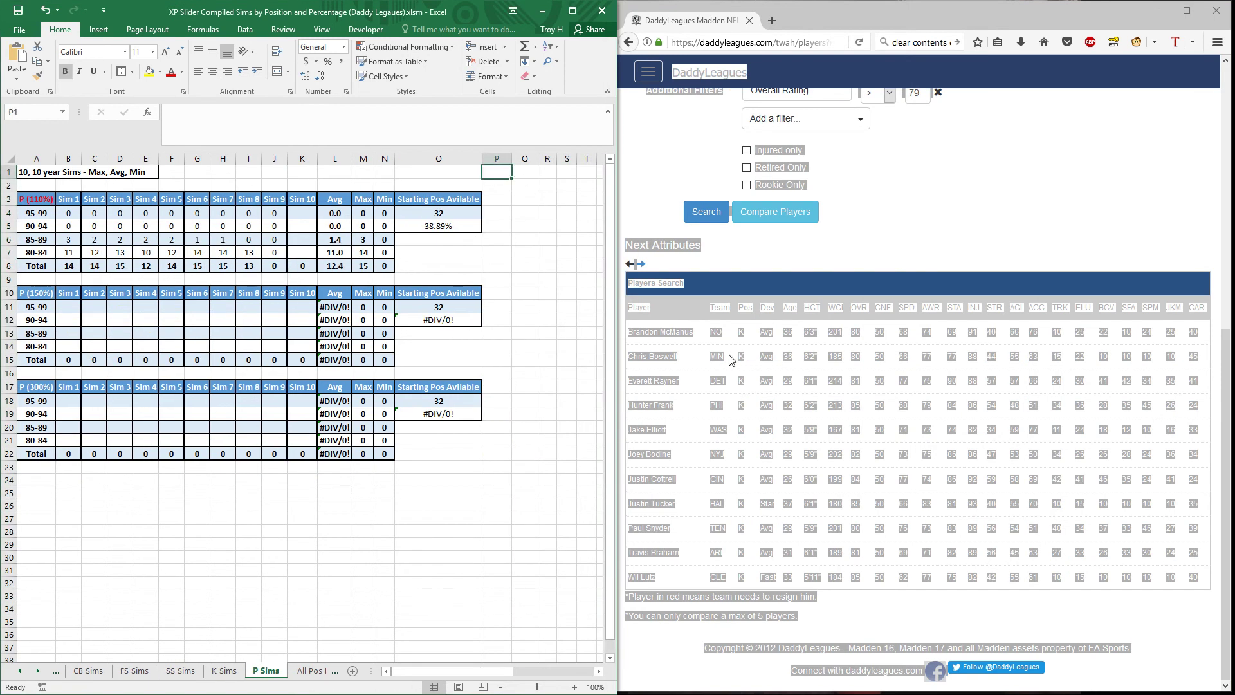
{"action": "left_click", "coordinate": [700, 440]}
{"action": "scroll", "coordinate": [789, 168], "scroll_direction": "up", "scroll_amount": 4}
{"action": "left_click", "coordinate": [863, 249]}
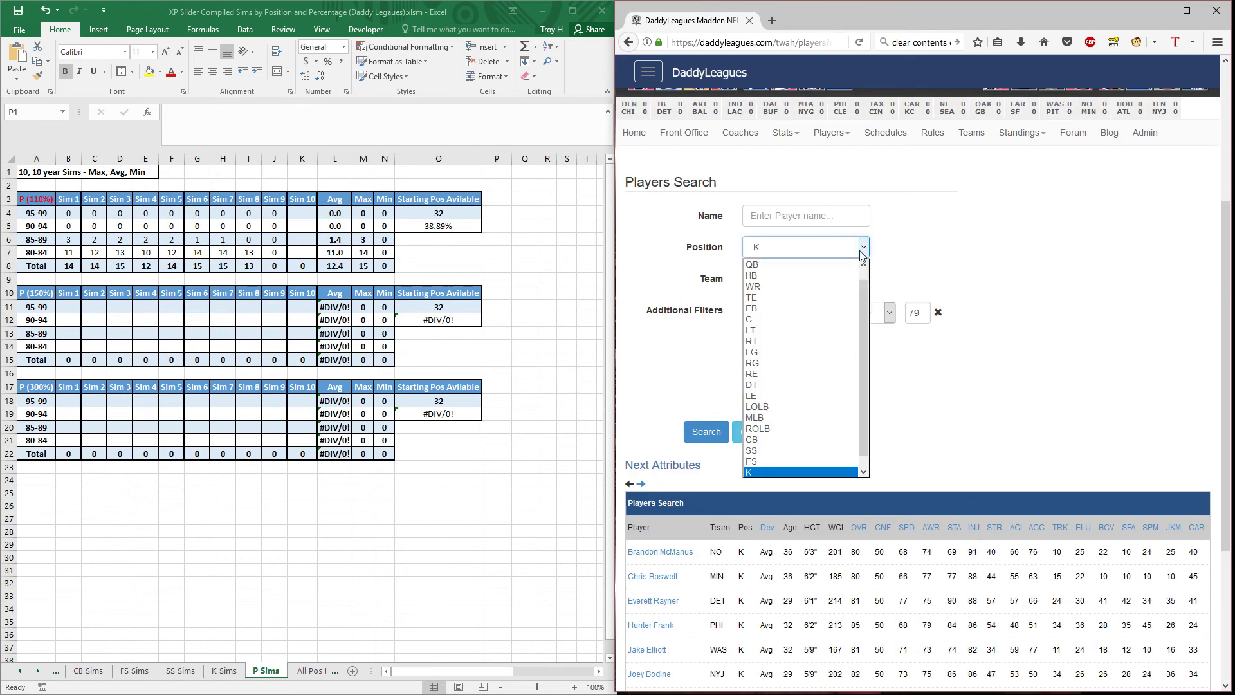
{"action": "left_click", "coordinate": [772, 472]}
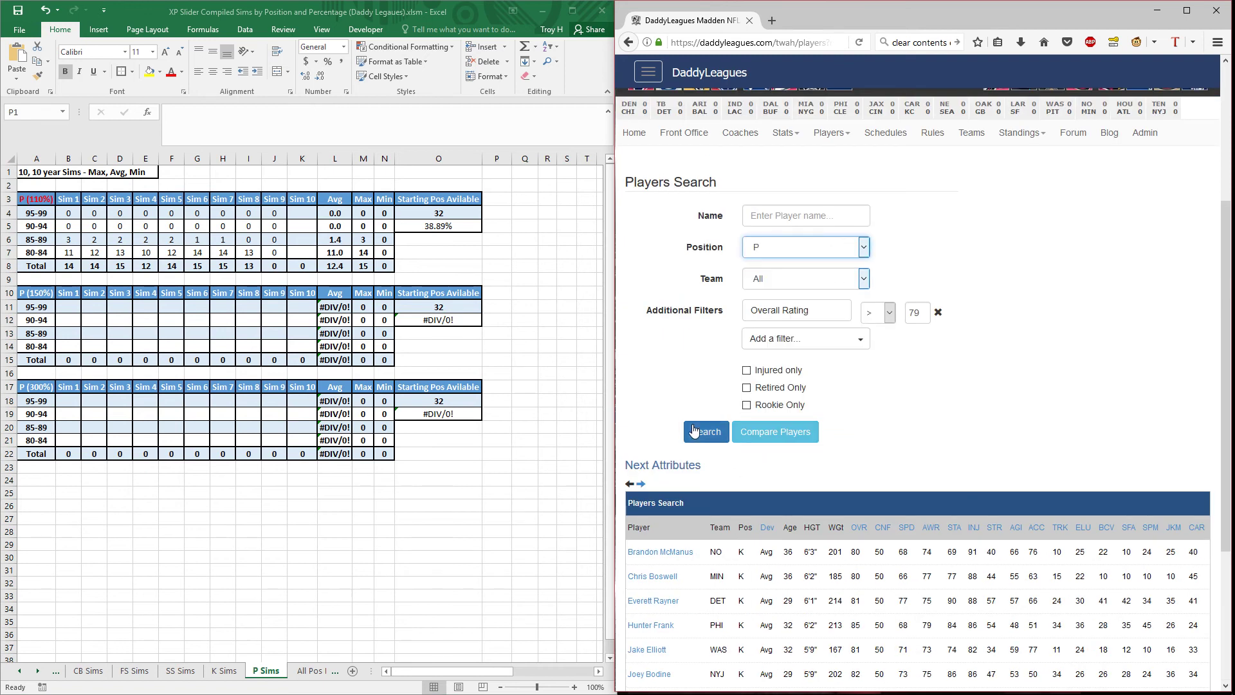
{"action": "left_click", "coordinate": [694, 430]}
Step: Copy the entire P results page into cell P1 of the P Sims sheet, matching destination formatting
{"action": "scroll", "coordinate": [856, 461], "scroll_direction": "down", "scroll_amount": 6}
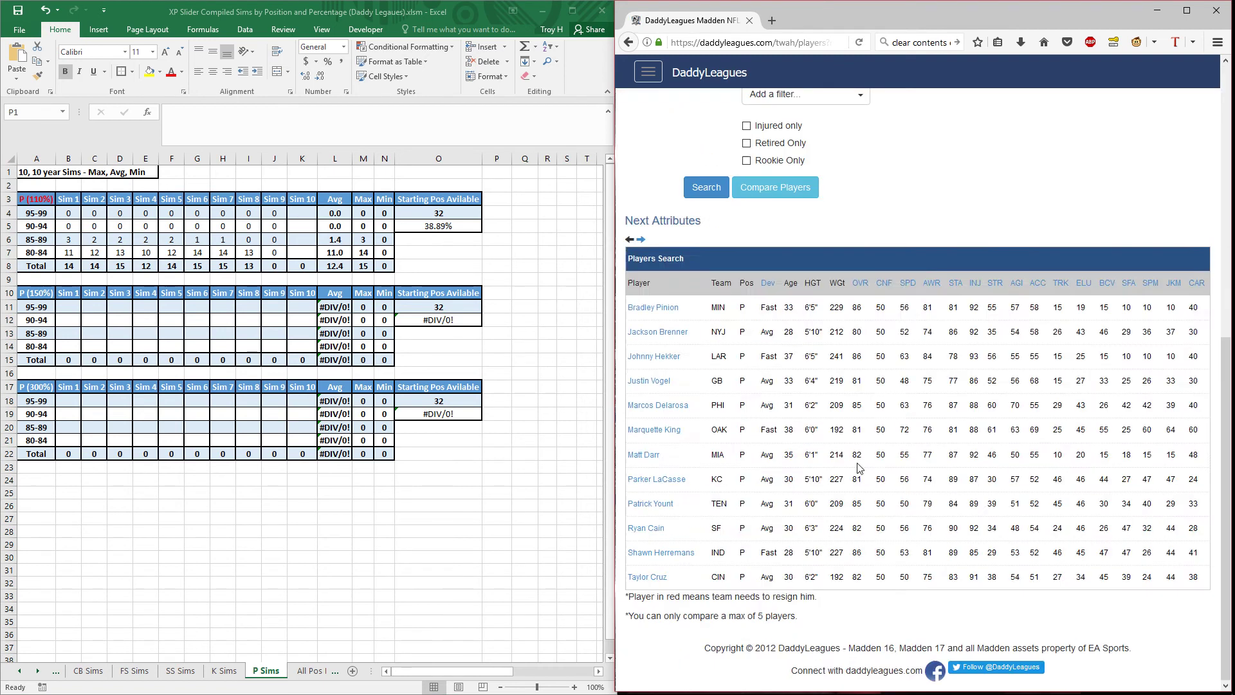
{"action": "key", "text": "ctrl+a"}
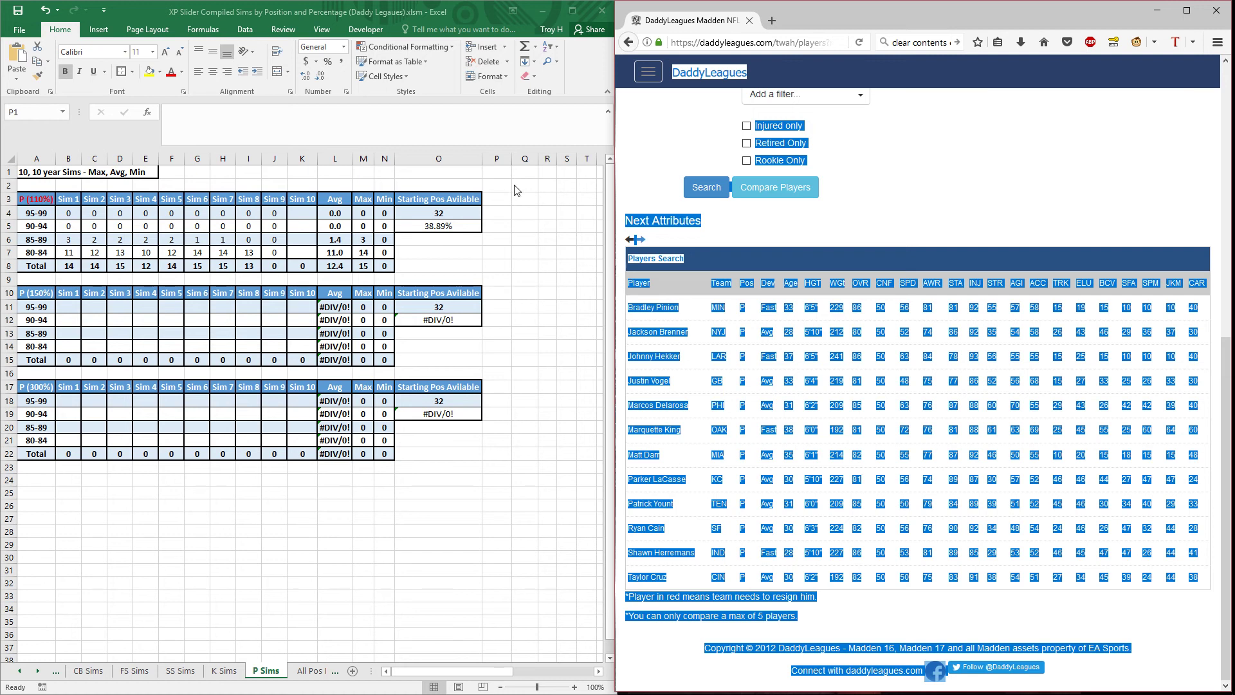
{"action": "left_click", "coordinate": [501, 170]}
{"action": "right_click", "coordinate": [498, 172]}
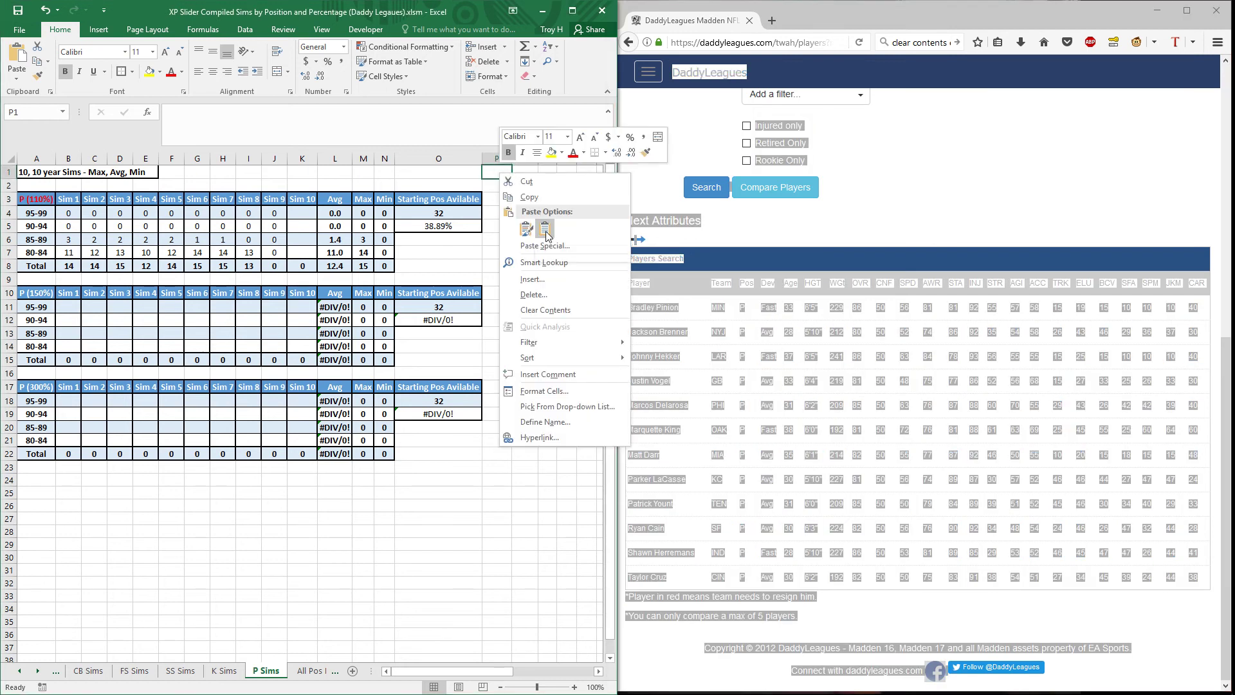
{"action": "left_click", "coordinate": [549, 233]}
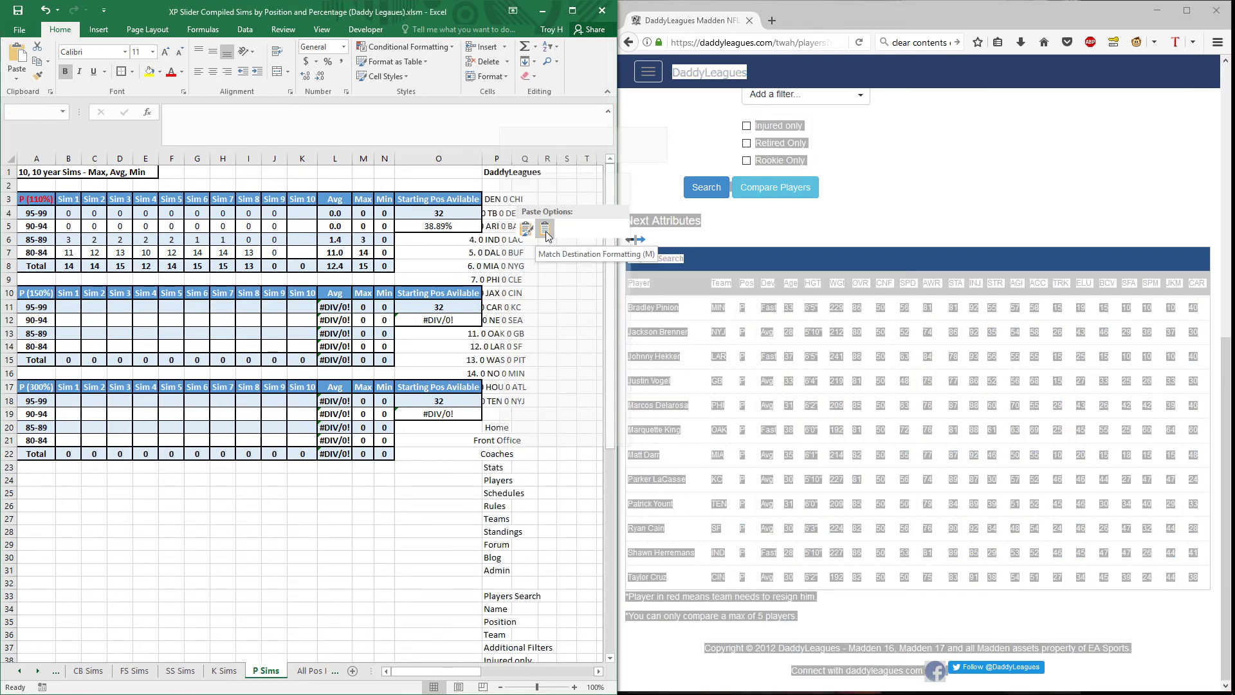
{"action": "left_click", "coordinate": [545, 229]}
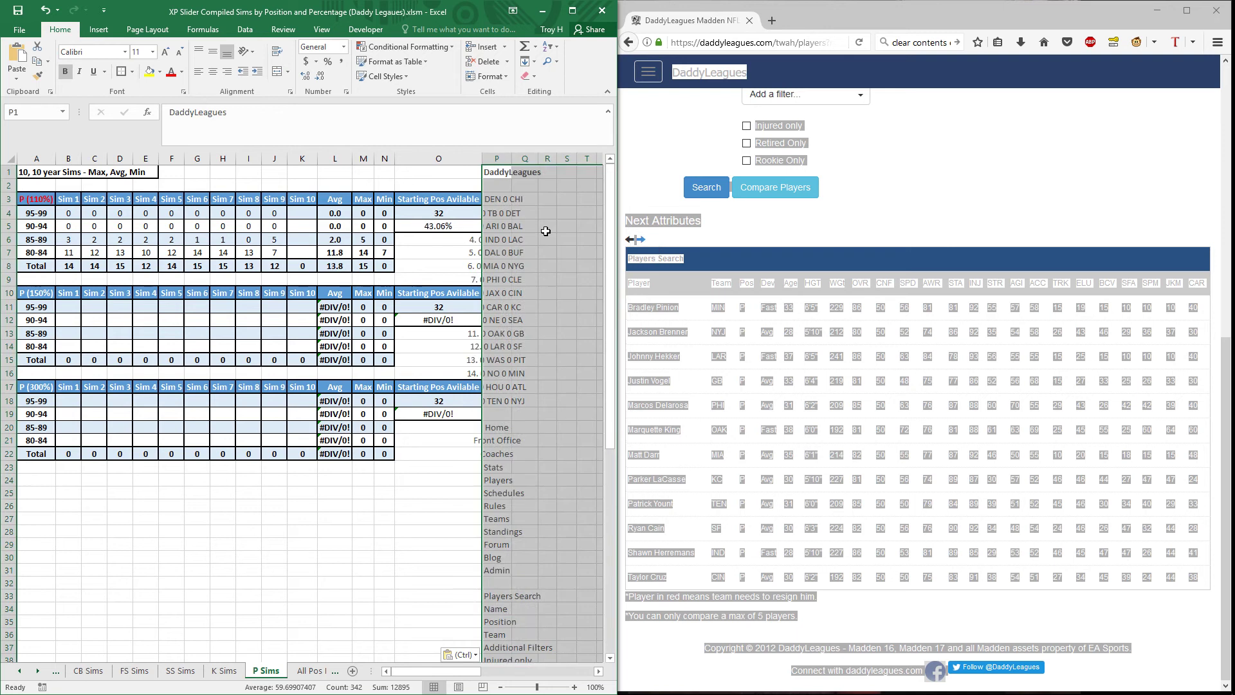
{"action": "left_click", "coordinate": [548, 347]}
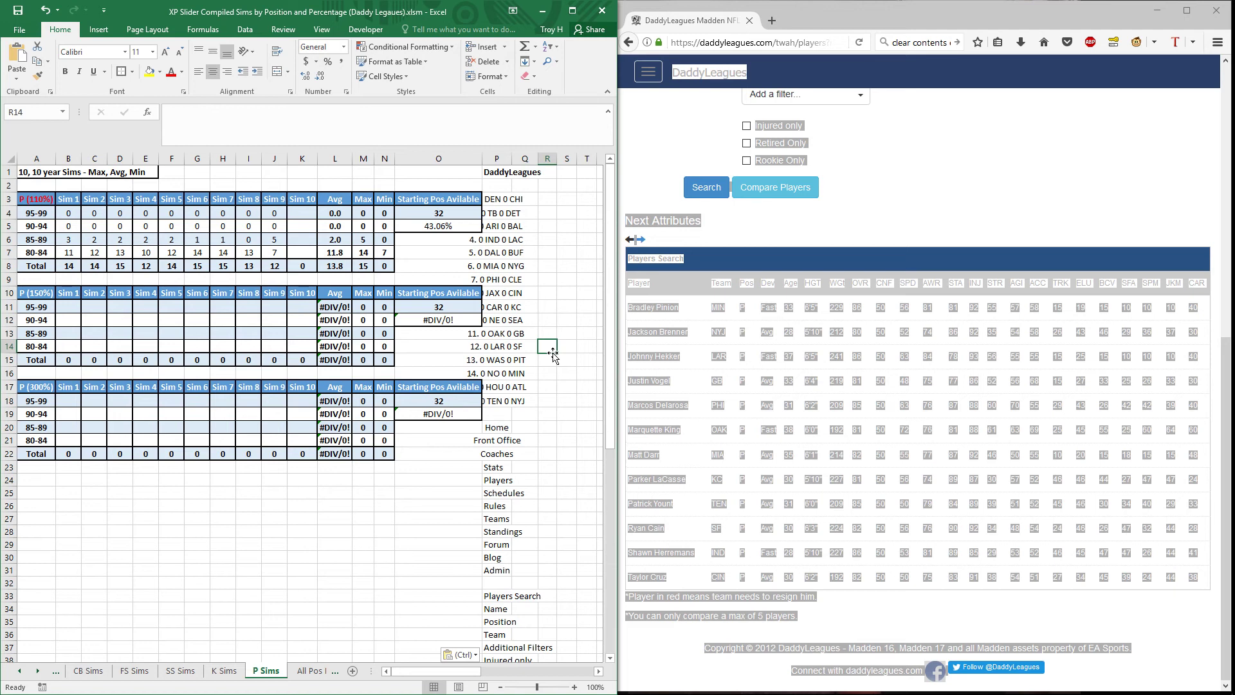
{"action": "key", "text": "Escape"}
Step: Minimize the browser and maximize the Excel window to fill the screen
{"action": "left_click", "coordinate": [812, 257]}
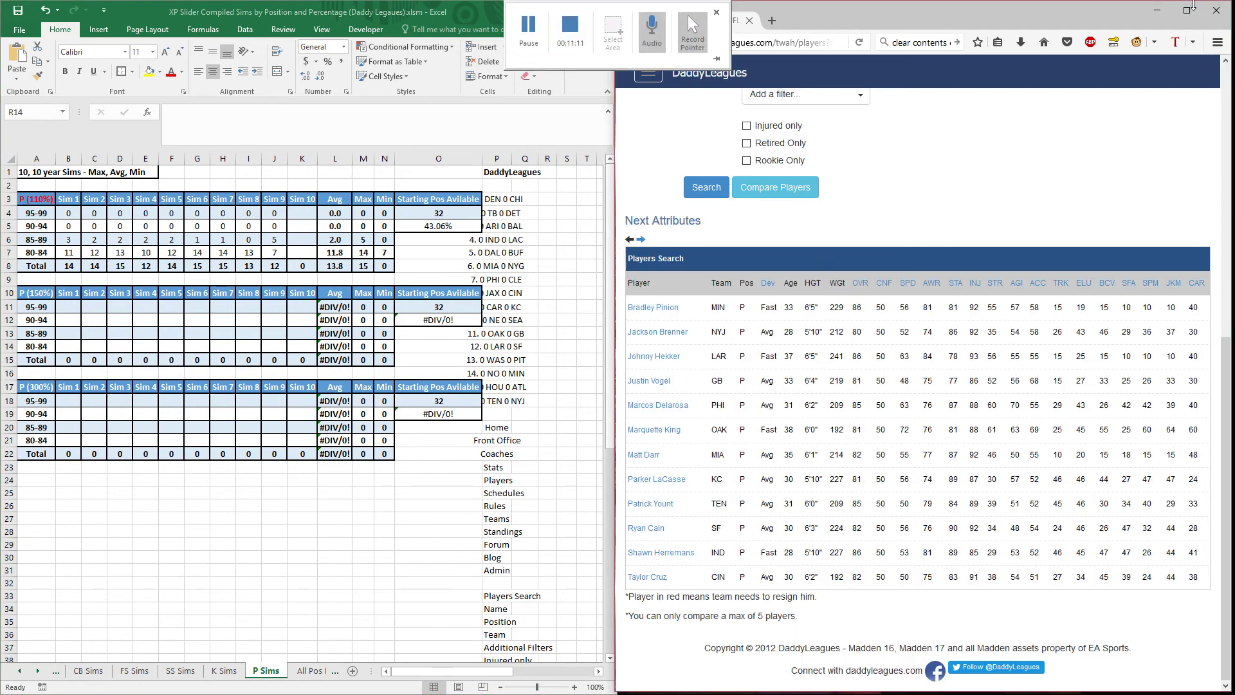
{"action": "left_click", "coordinate": [1157, 9]}
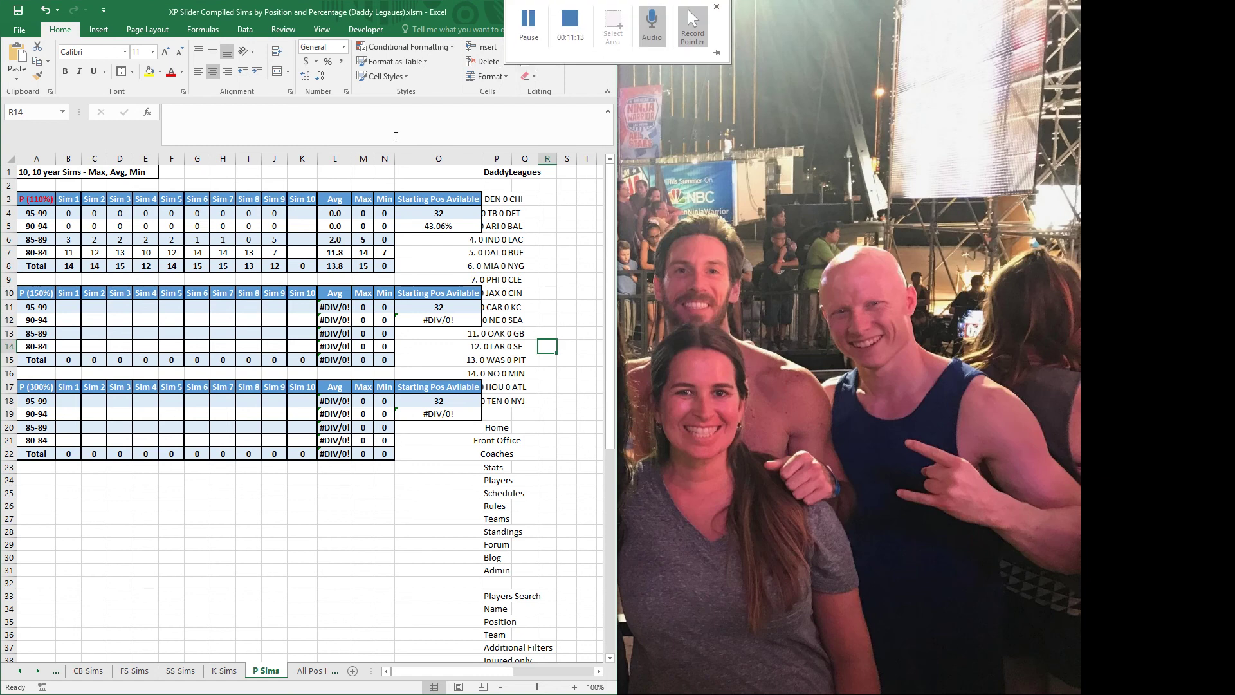
{"action": "key", "text": "super+Up"}
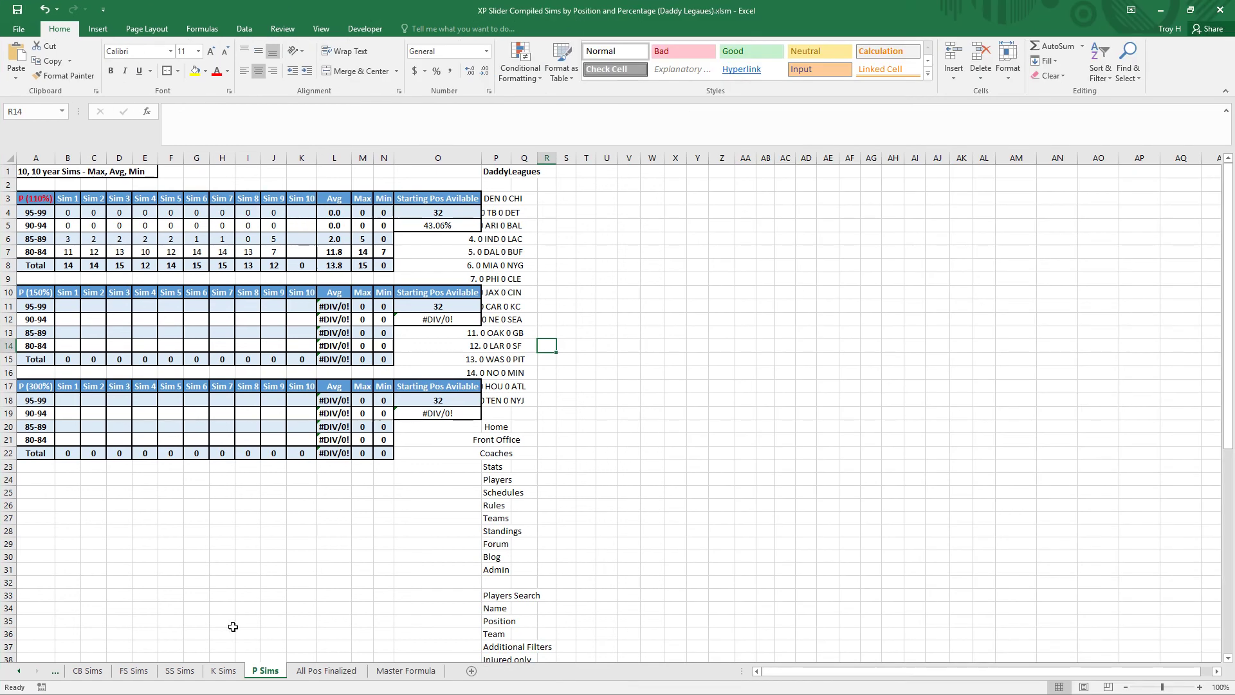
Step: Review the sim tables on the QB Sims, HB Sims, FB Sims and TE Sims sheets
{"action": "right_click", "coordinate": [26, 675]}
{"action": "left_click", "coordinate": [58, 499]}
{"action": "double_click", "coordinate": [58, 499]}
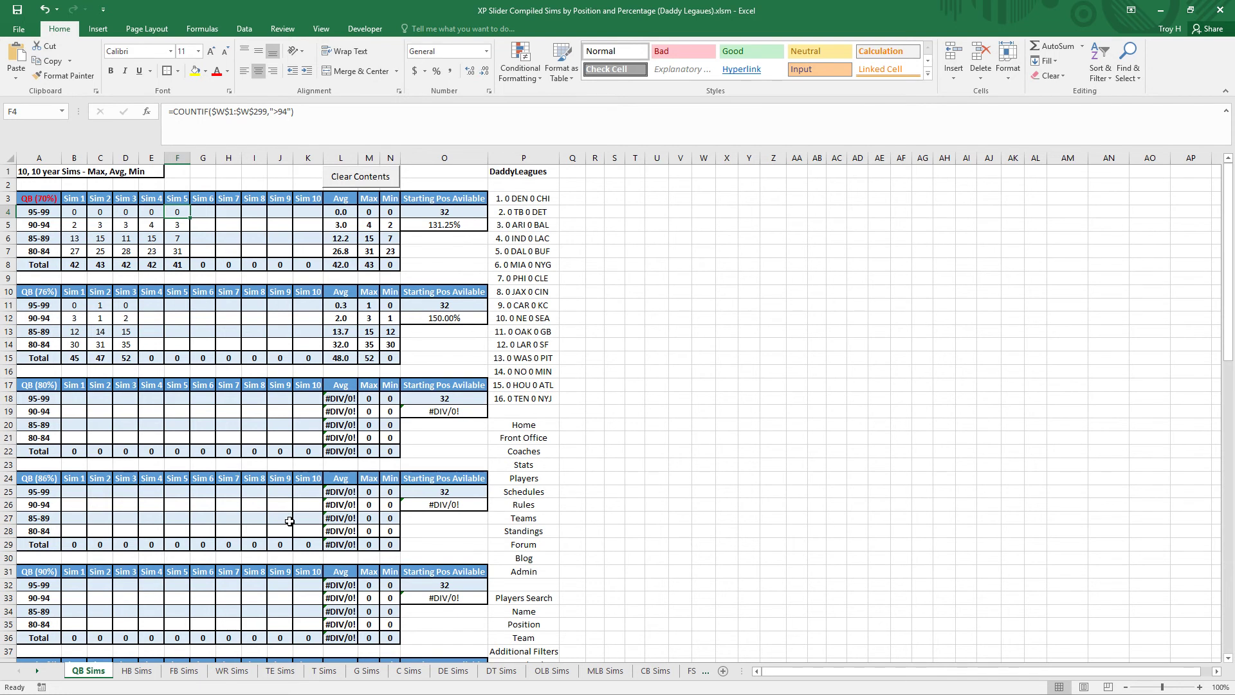
{"action": "left_click", "coordinate": [137, 672]}
{"action": "left_click", "coordinate": [193, 671]}
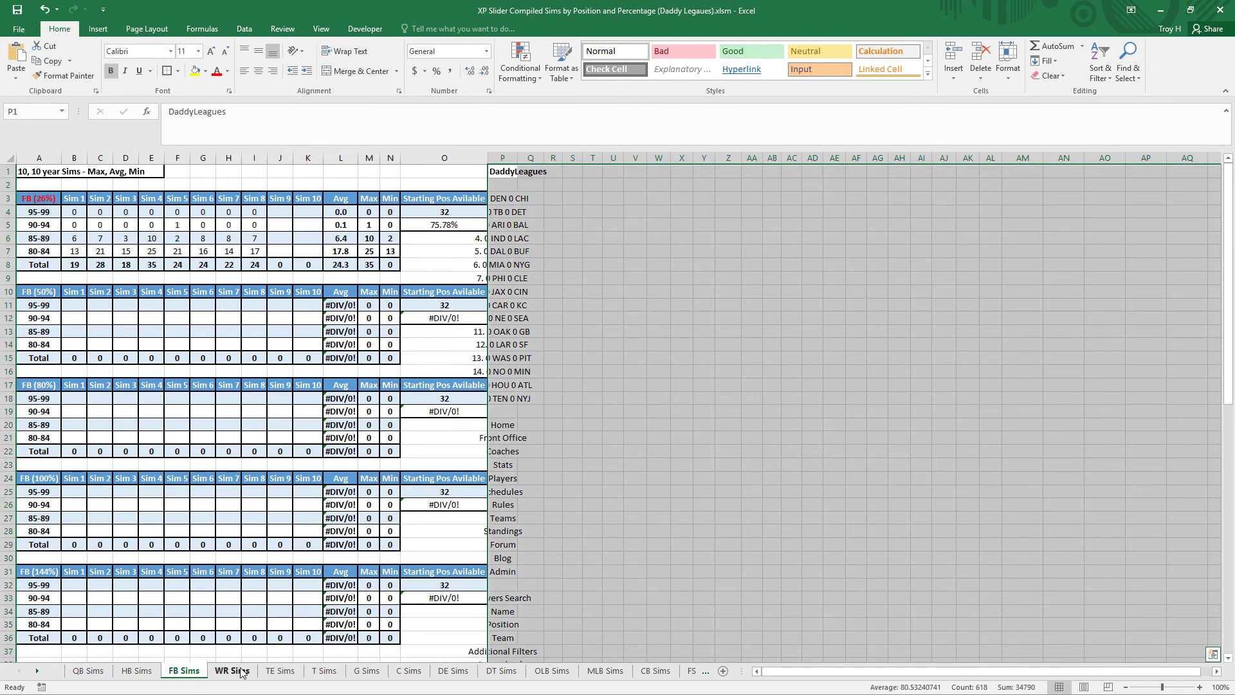
{"action": "left_click", "coordinate": [88, 671]}
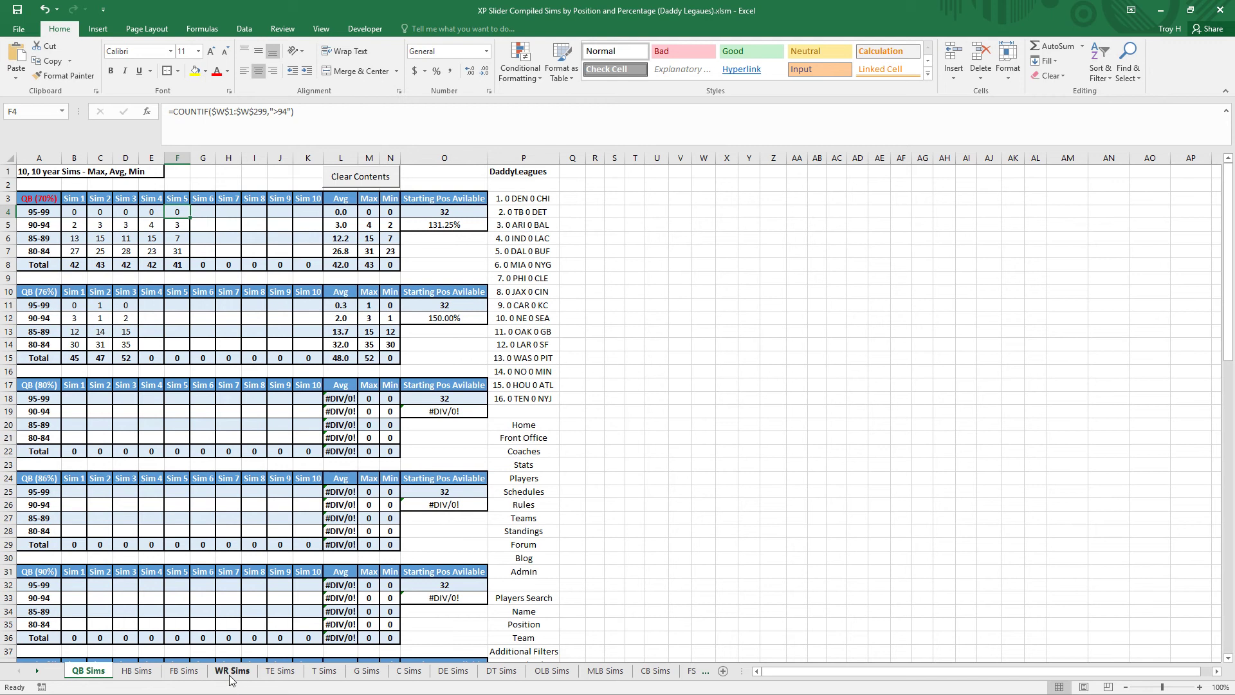
{"action": "left_click", "coordinate": [294, 672]}
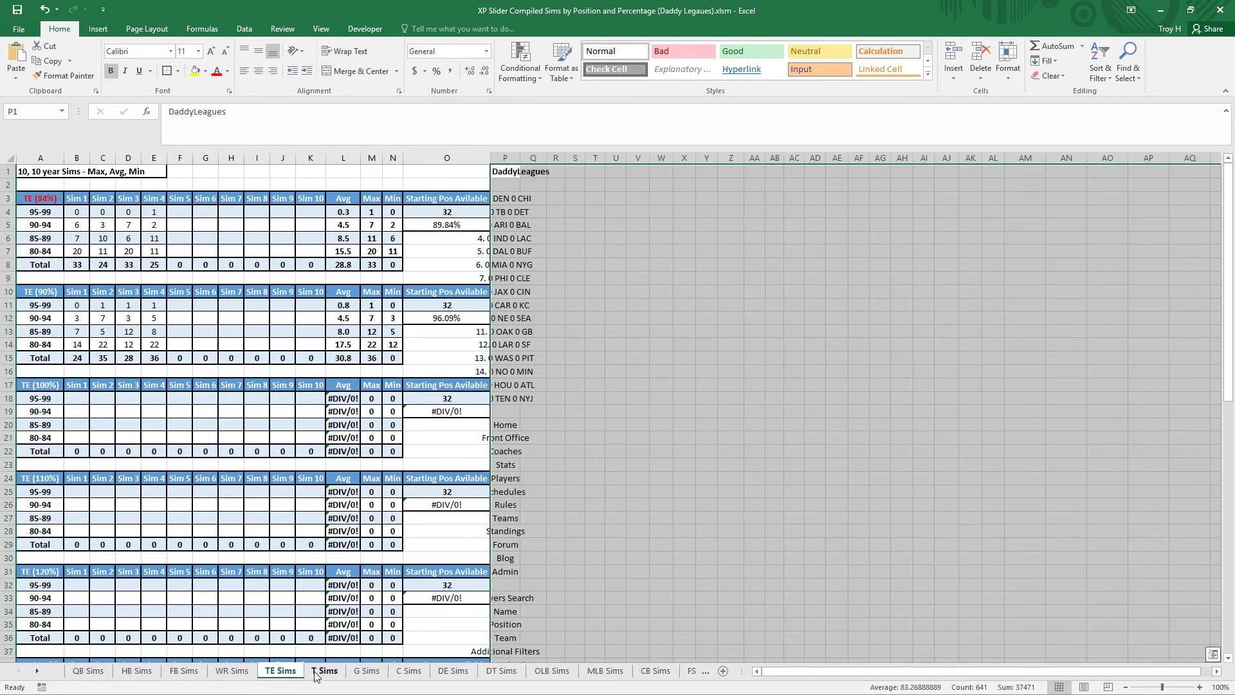
Step: On the QB Sims sheet, replace the Sim 5 formulas of the QB (70%) table in F4:F7 with their static values
{"action": "left_click", "coordinate": [88, 670]}
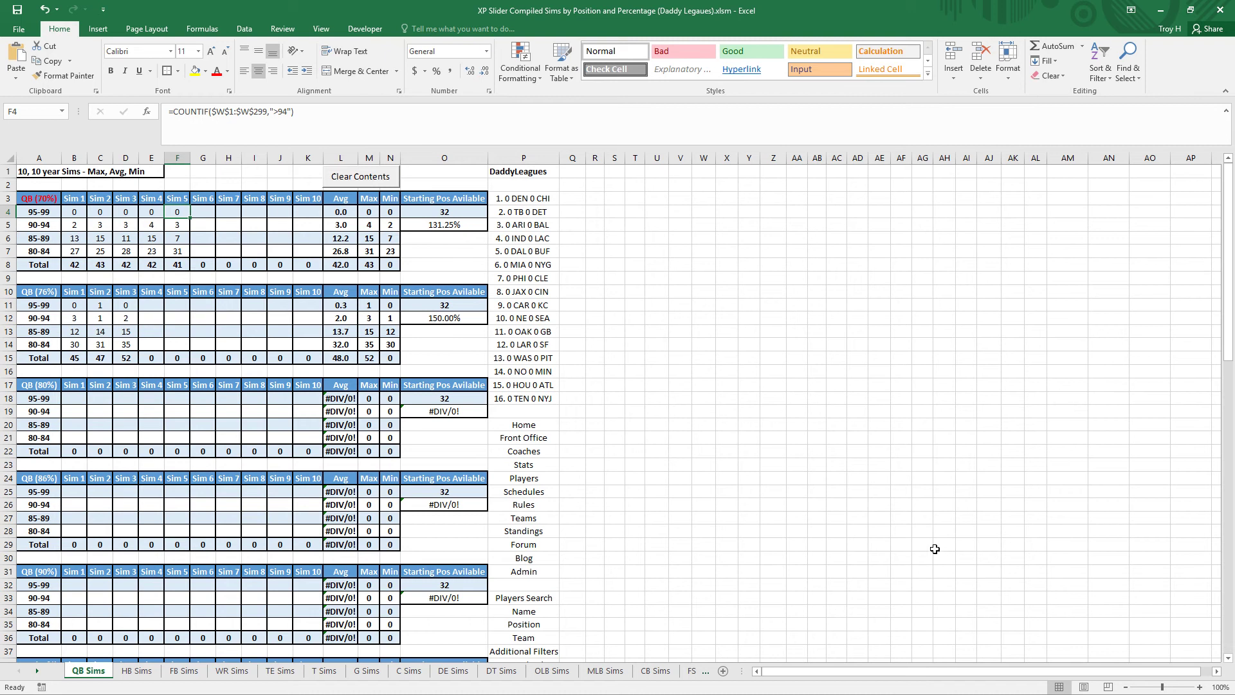
{"action": "left_click_drag", "start_coordinate": [183, 214], "coordinate": [183, 251]}
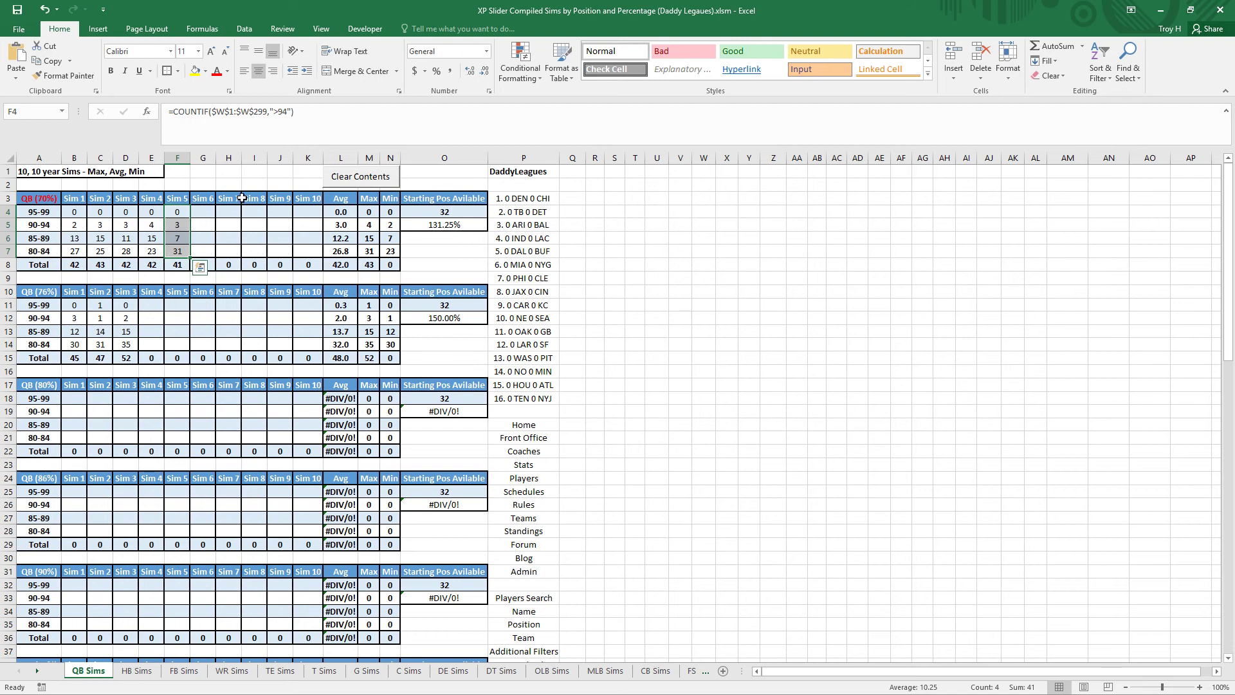
{"action": "left_click", "coordinate": [208, 236]}
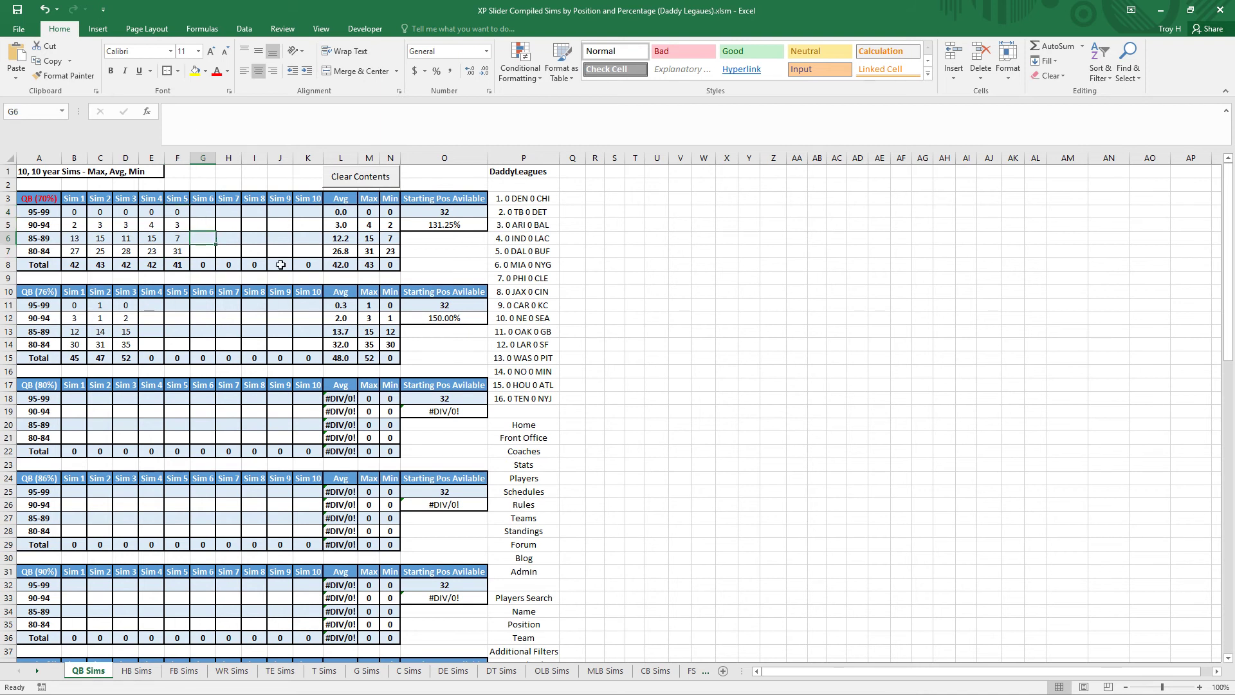
{"action": "left_click", "coordinate": [172, 213]}
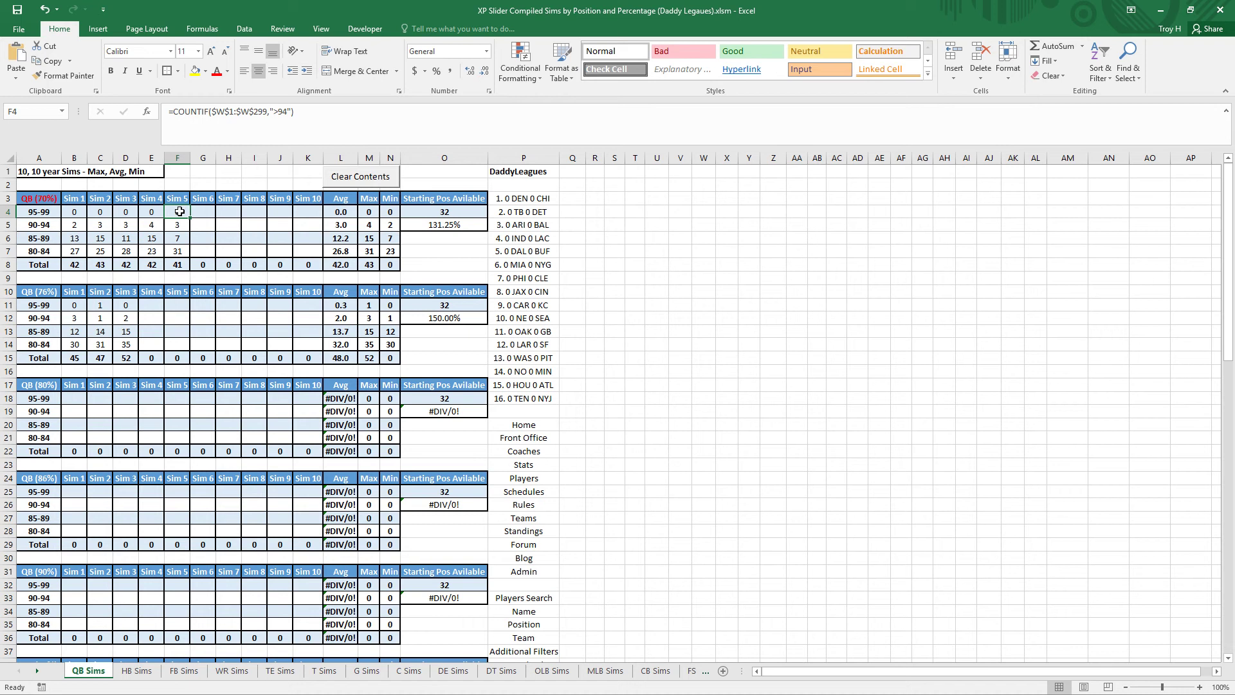
{"action": "left_click_drag", "start_coordinate": [180, 212], "coordinate": [178, 252]}
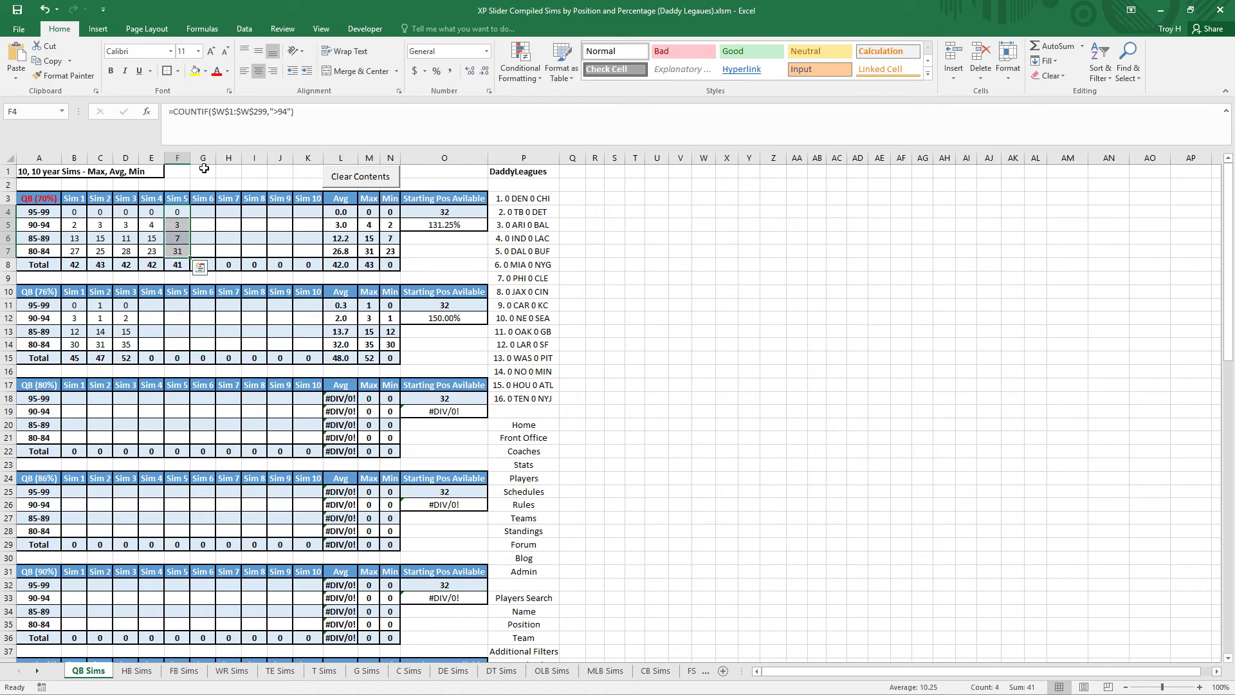
{"action": "right_click", "coordinate": [178, 227]}
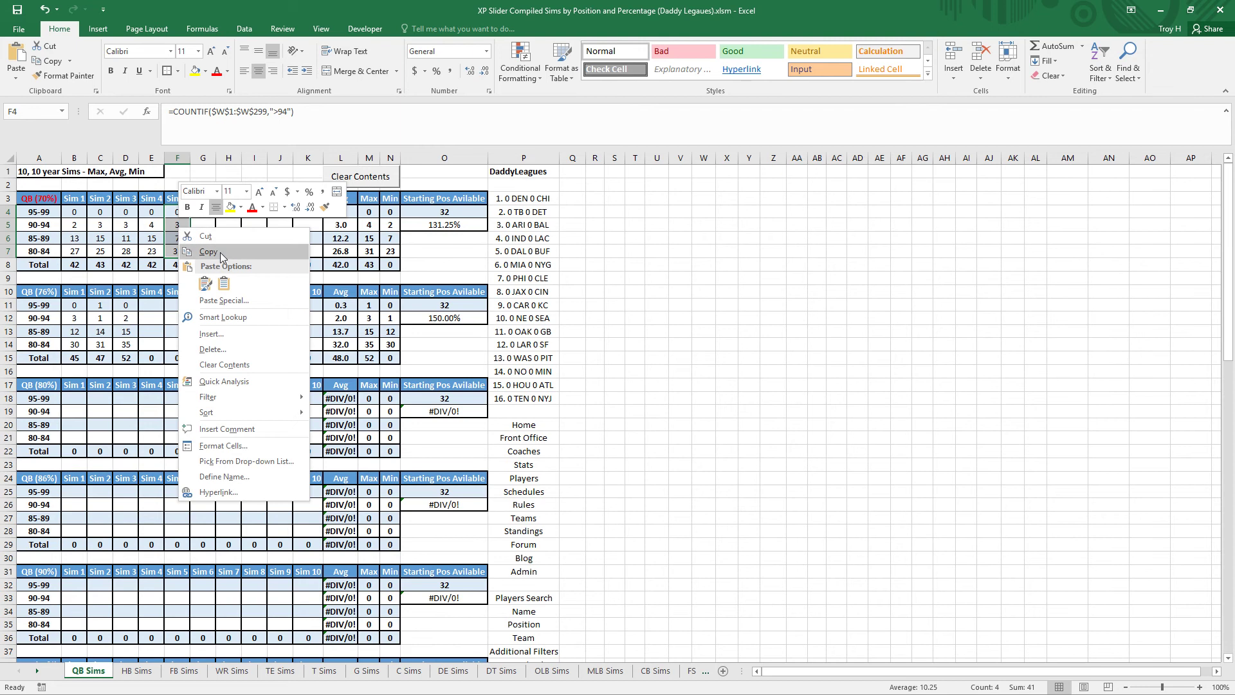
{"action": "left_click", "coordinate": [220, 252]}
{"action": "right_click", "coordinate": [179, 212]}
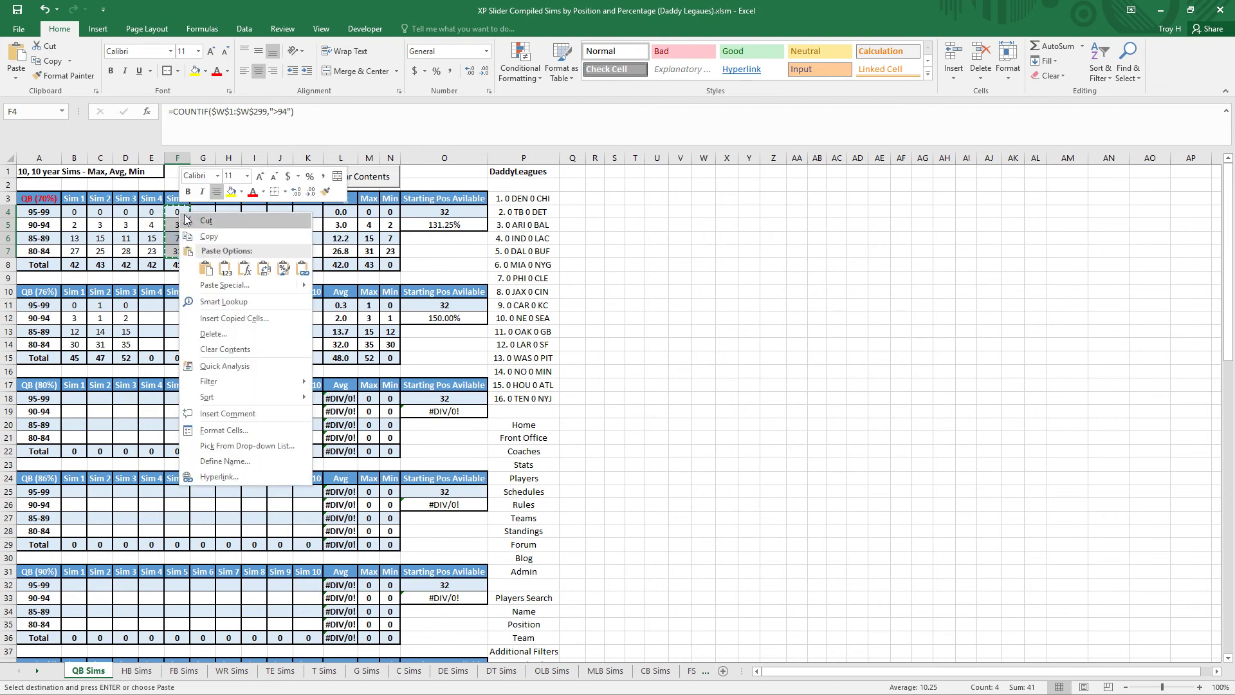
{"action": "left_click", "coordinate": [227, 271]}
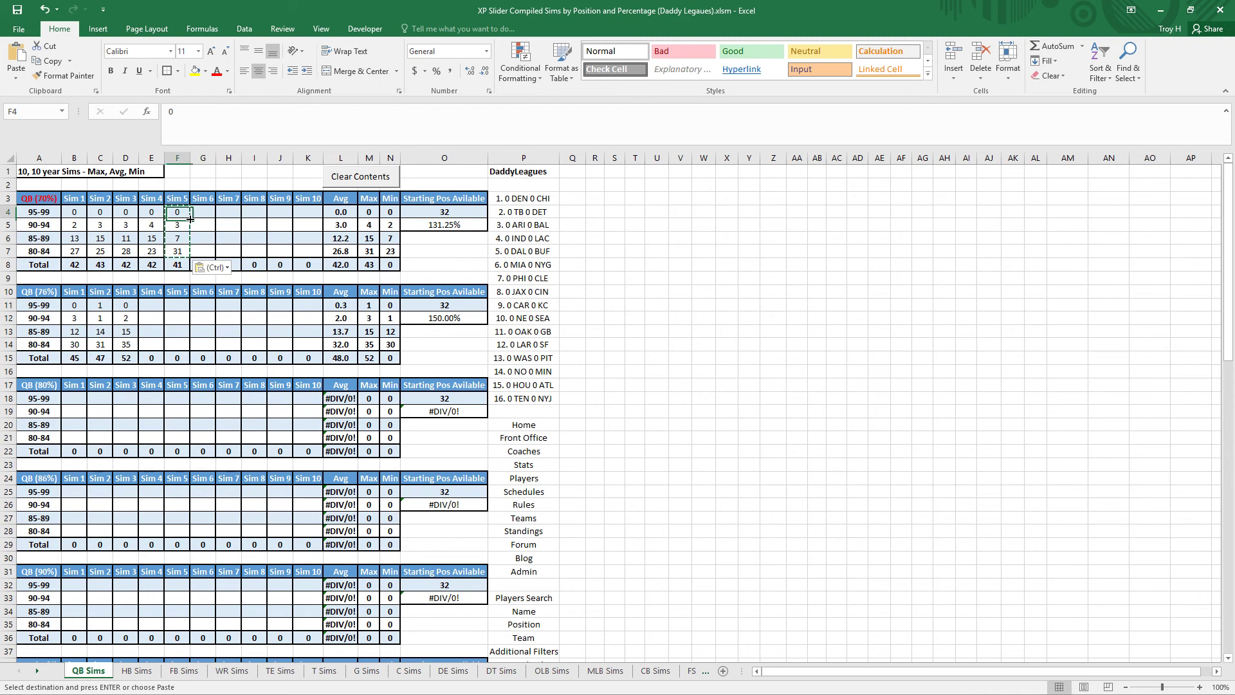
{"action": "key", "text": "Escape"}
{"action": "key", "text": "Down"}
{"action": "key", "text": "Down"}
{"action": "key", "text": "Down"}
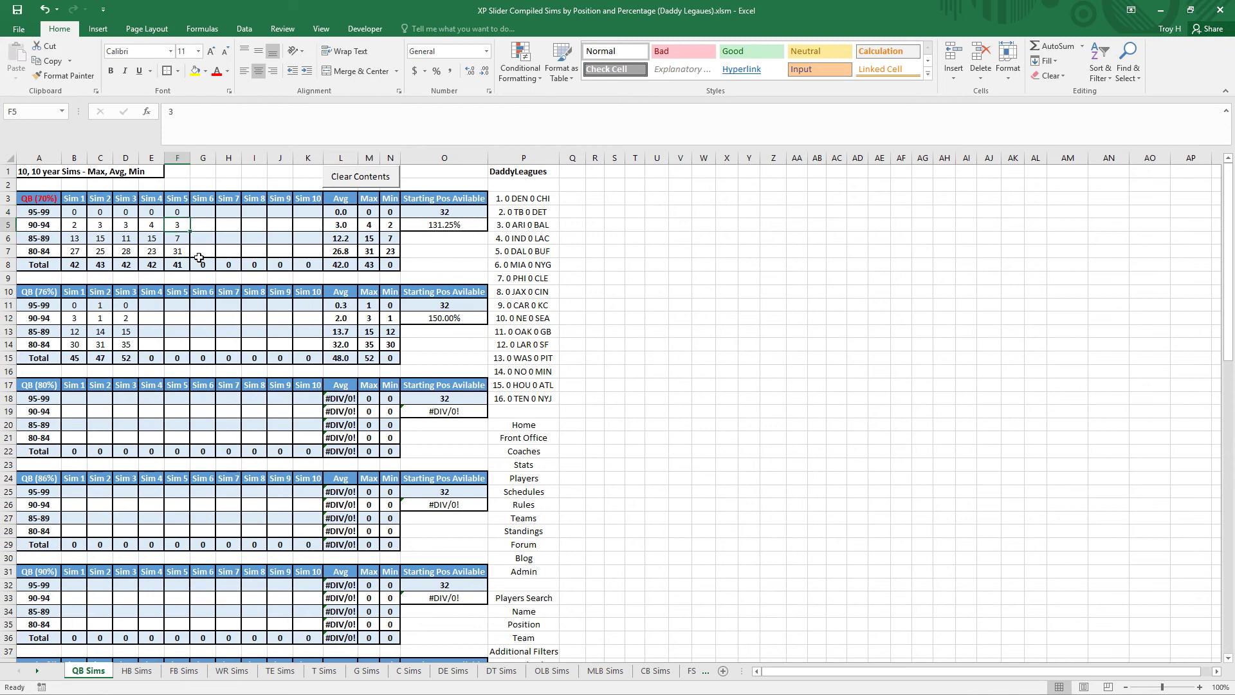
{"action": "key", "text": "Up"}
{"action": "key", "text": "Up"}
{"action": "key", "text": "Up"}
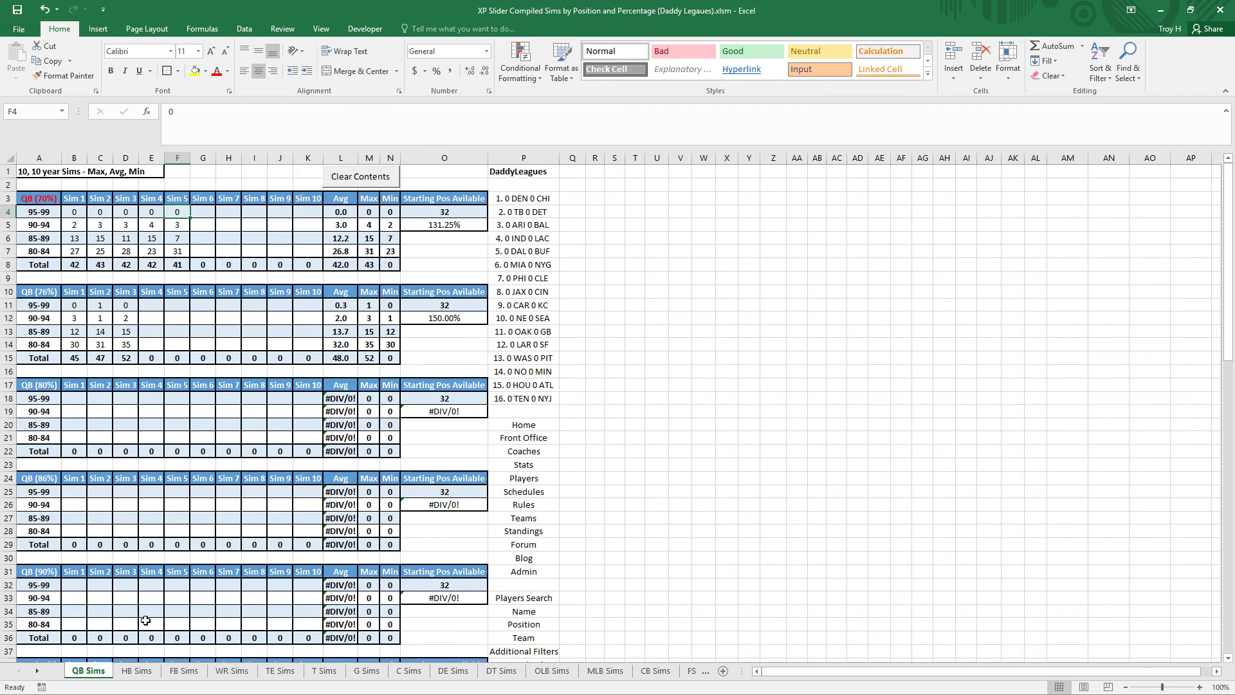
Step: On the HB Sims sheet, replace the Sim 4 formulas of the HB (106%) table in E4:E7 with their static values
{"action": "left_click", "coordinate": [136, 670]}
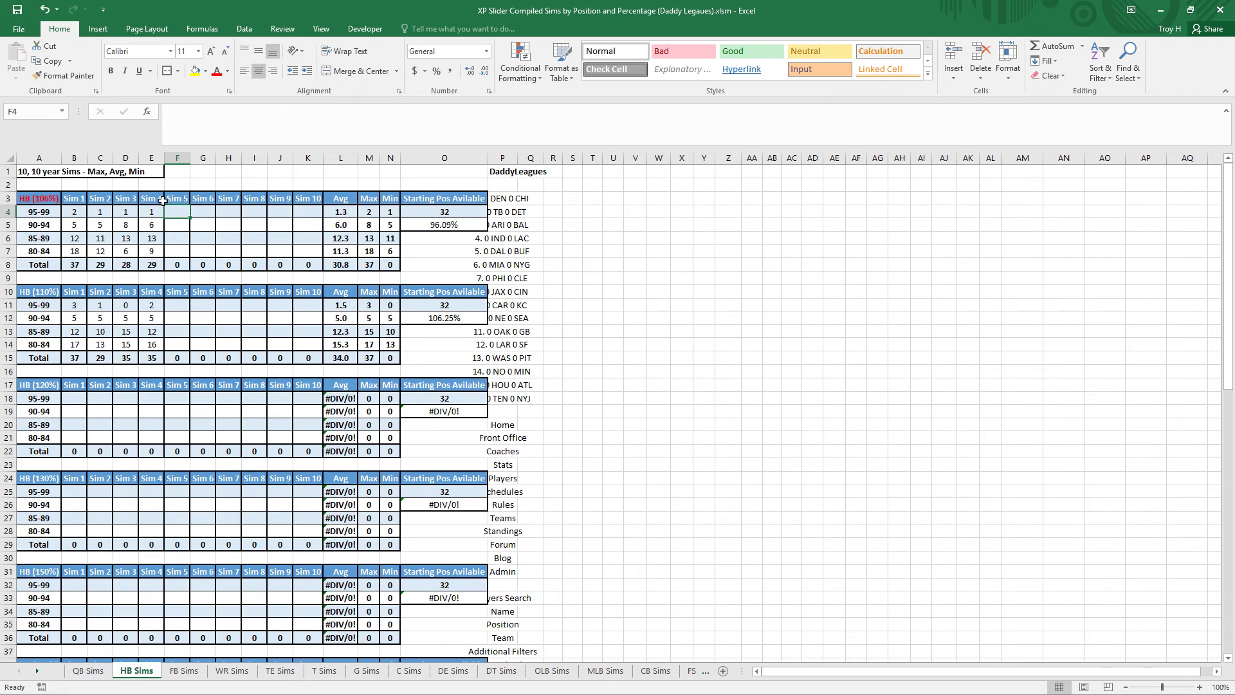
{"action": "left_click_drag", "start_coordinate": [158, 215], "coordinate": [159, 249]}
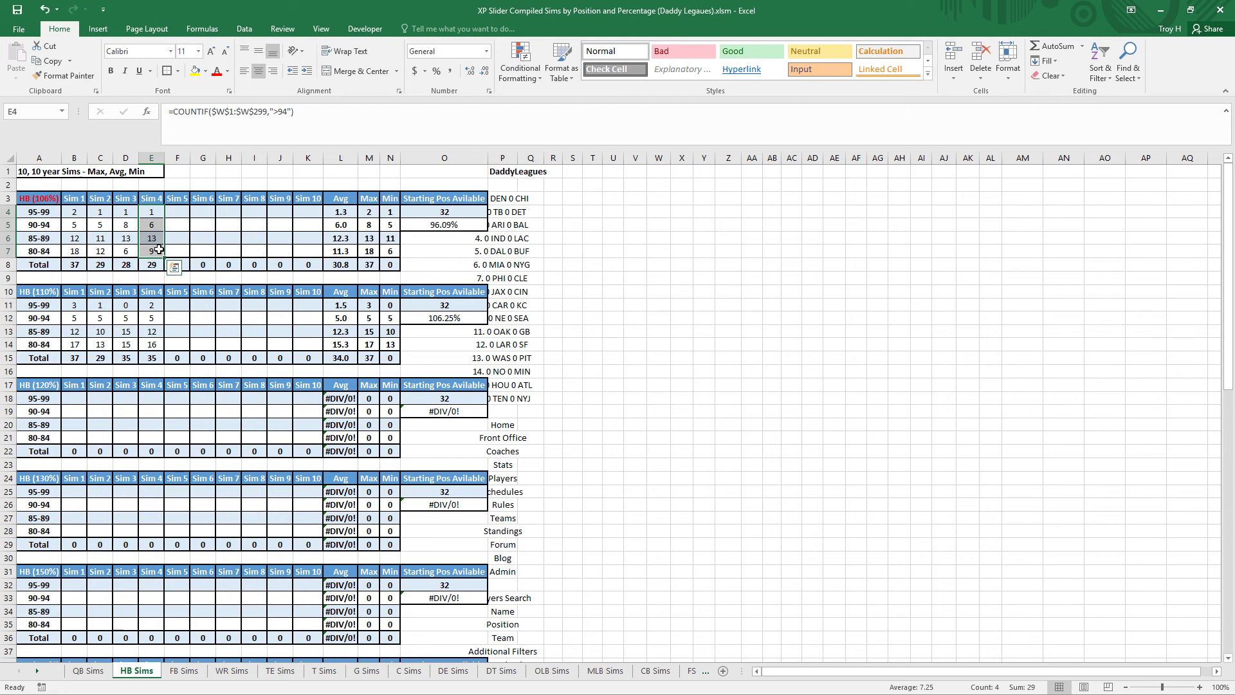
{"action": "key", "text": "ctrl+c"}
{"action": "right_click", "coordinate": [154, 214]}
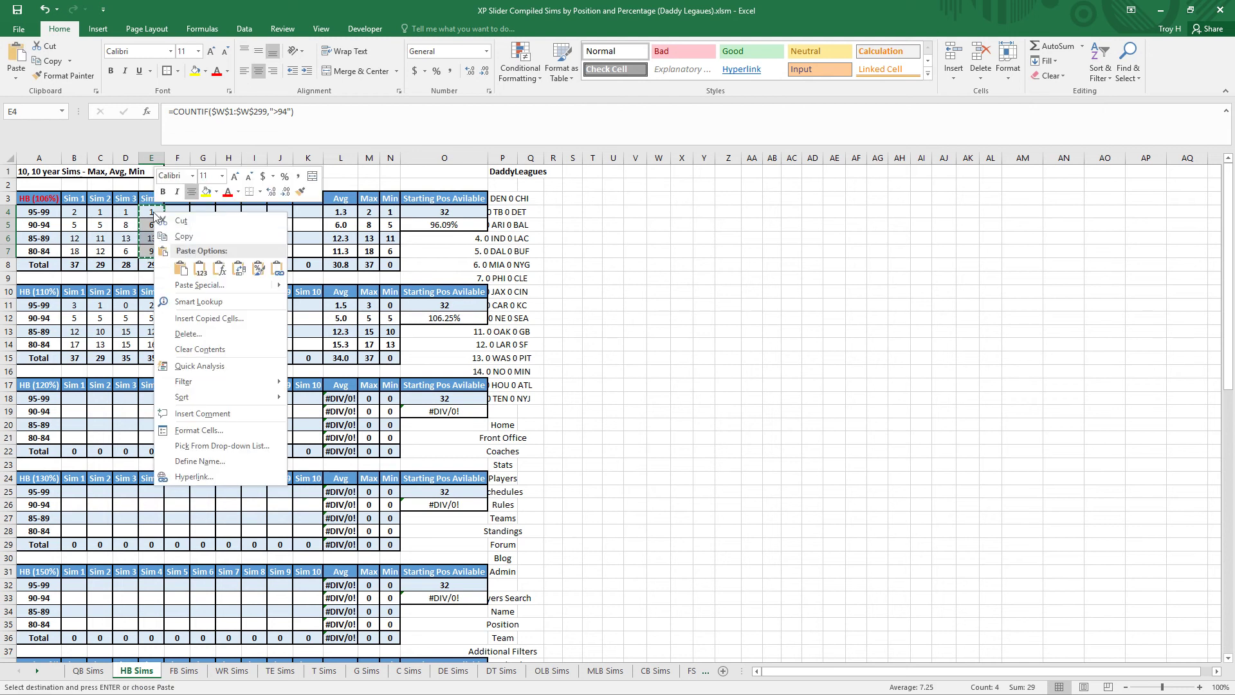
{"action": "left_click", "coordinate": [200, 269]}
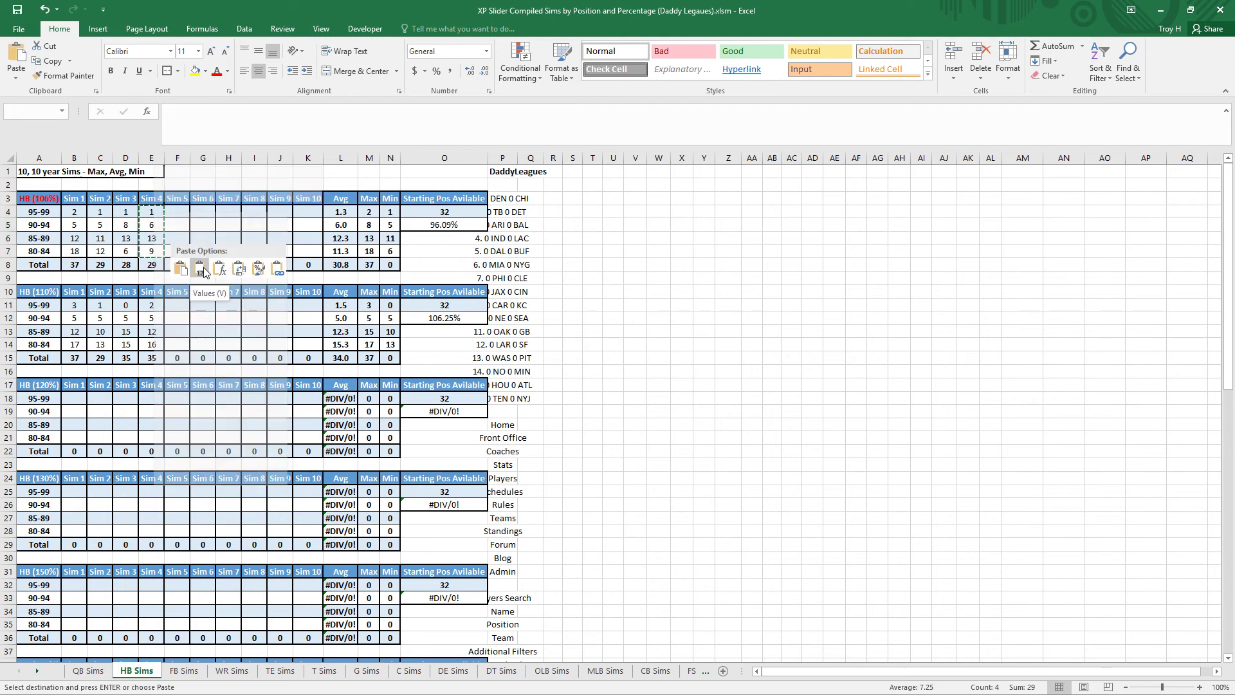
{"action": "left_click", "coordinate": [187, 214]}
{"action": "key", "text": "Escape"}
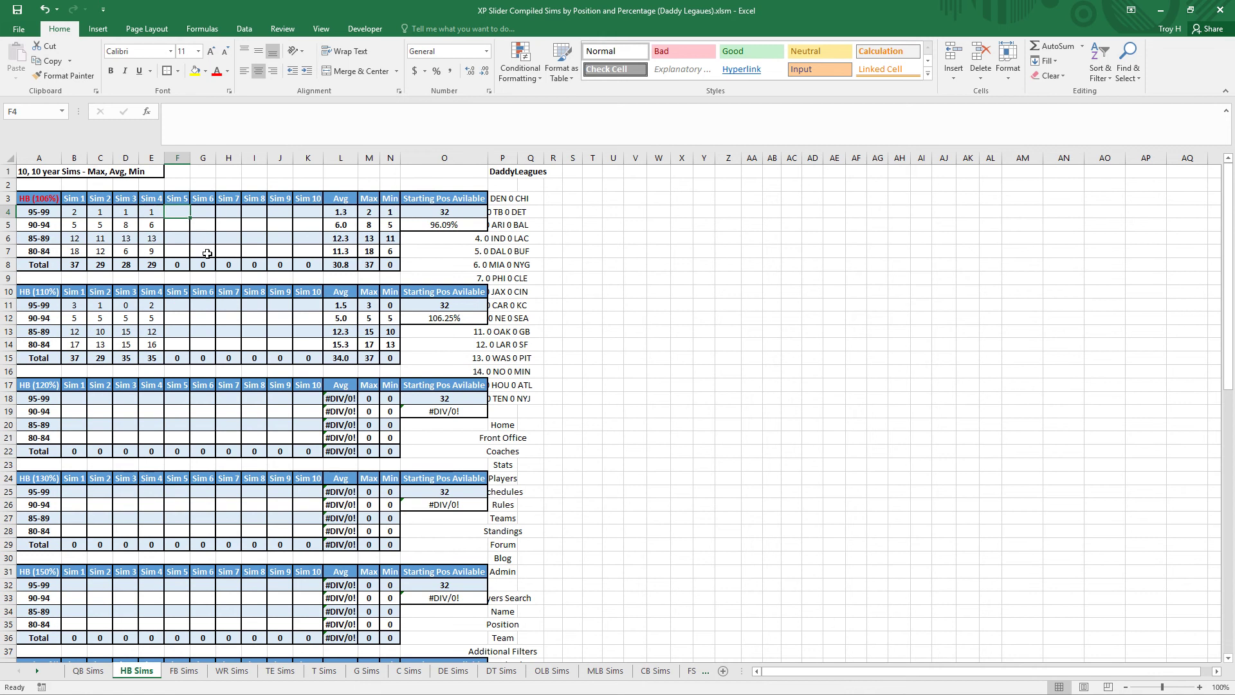
Step: On the FB Sims sheet, replace the Sim 8 formulas of the FB (26%) table in I4:I7 with their static values
{"action": "left_click", "coordinate": [184, 670]}
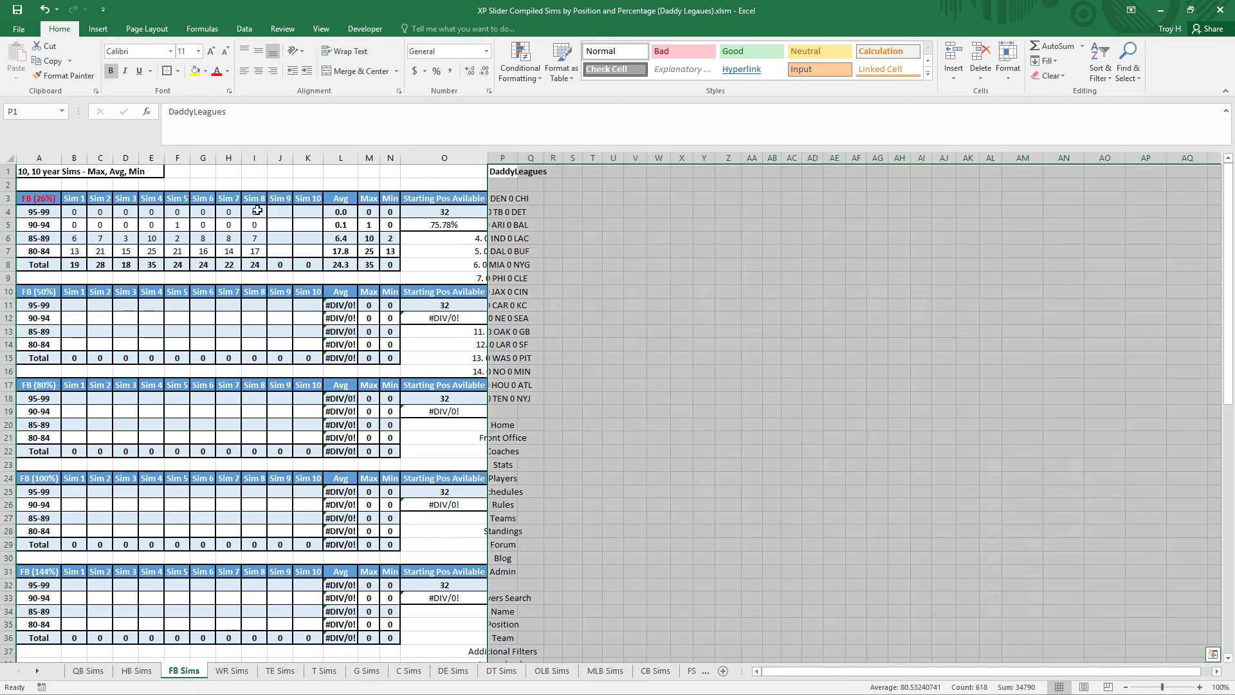
{"action": "left_click_drag", "start_coordinate": [257, 210], "coordinate": [258, 253]}
{"action": "key", "text": "ctrl+c"}
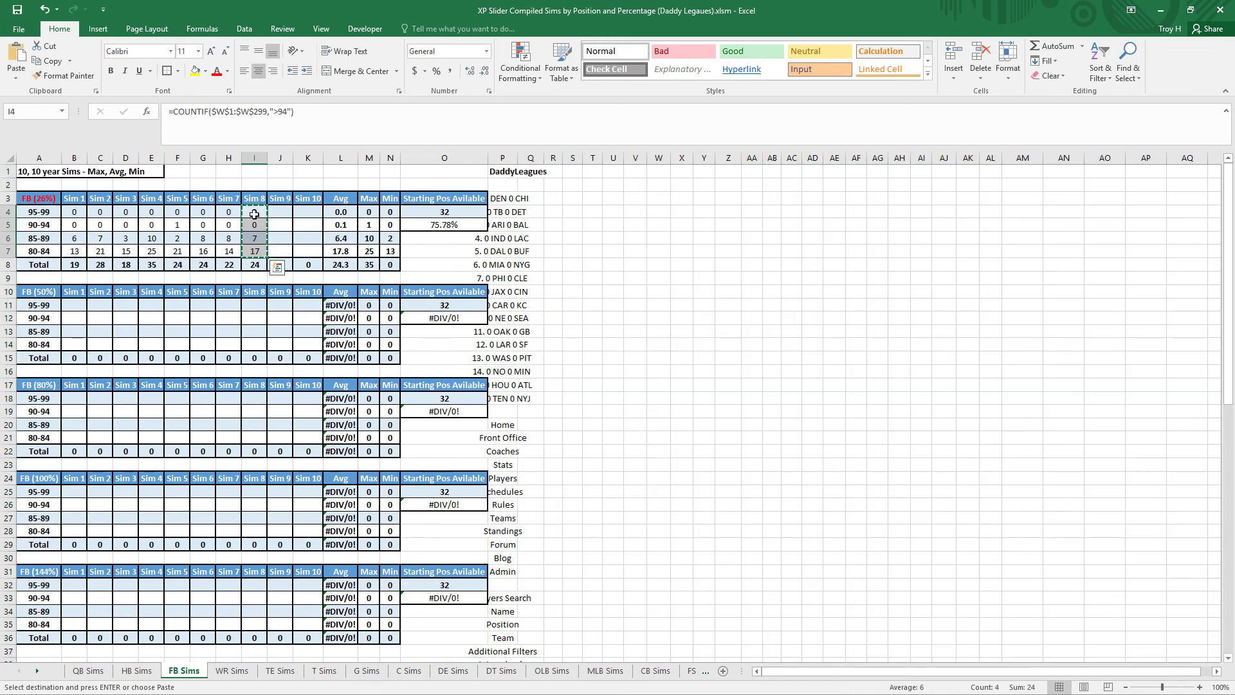
{"action": "right_click", "coordinate": [255, 215]}
{"action": "left_click", "coordinate": [308, 273]}
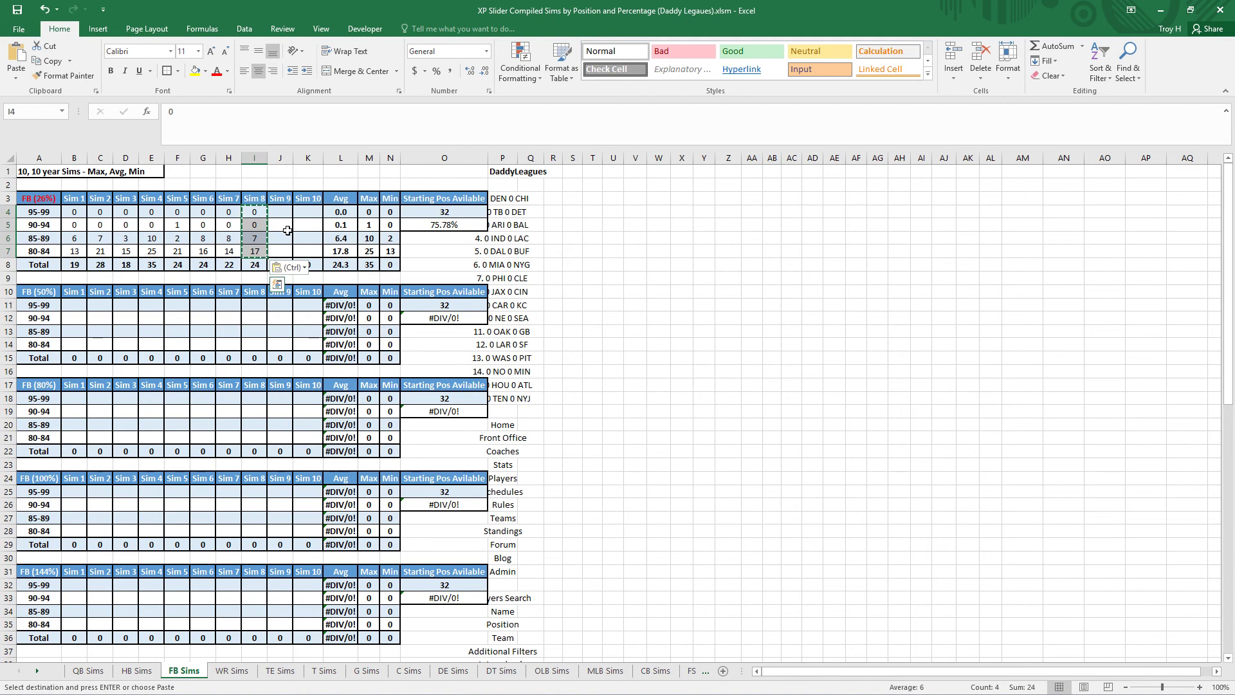
{"action": "key", "text": "Escape"}
{"action": "left_click", "coordinate": [281, 213]}
Step: On the WR Sims sheet, replace the Sim 5 formulas of the WR (60%) table in F11:F14 with their static values
{"action": "left_click", "coordinate": [247, 669]}
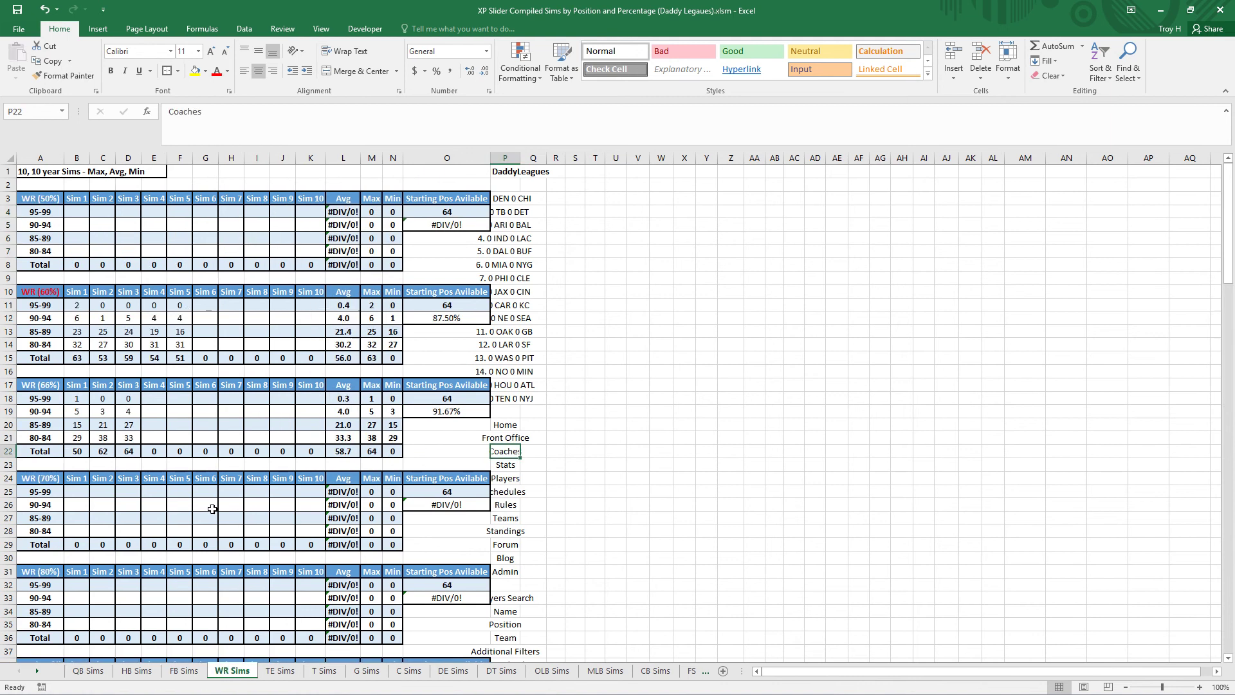
{"action": "left_click_drag", "start_coordinate": [180, 307], "coordinate": [184, 348]}
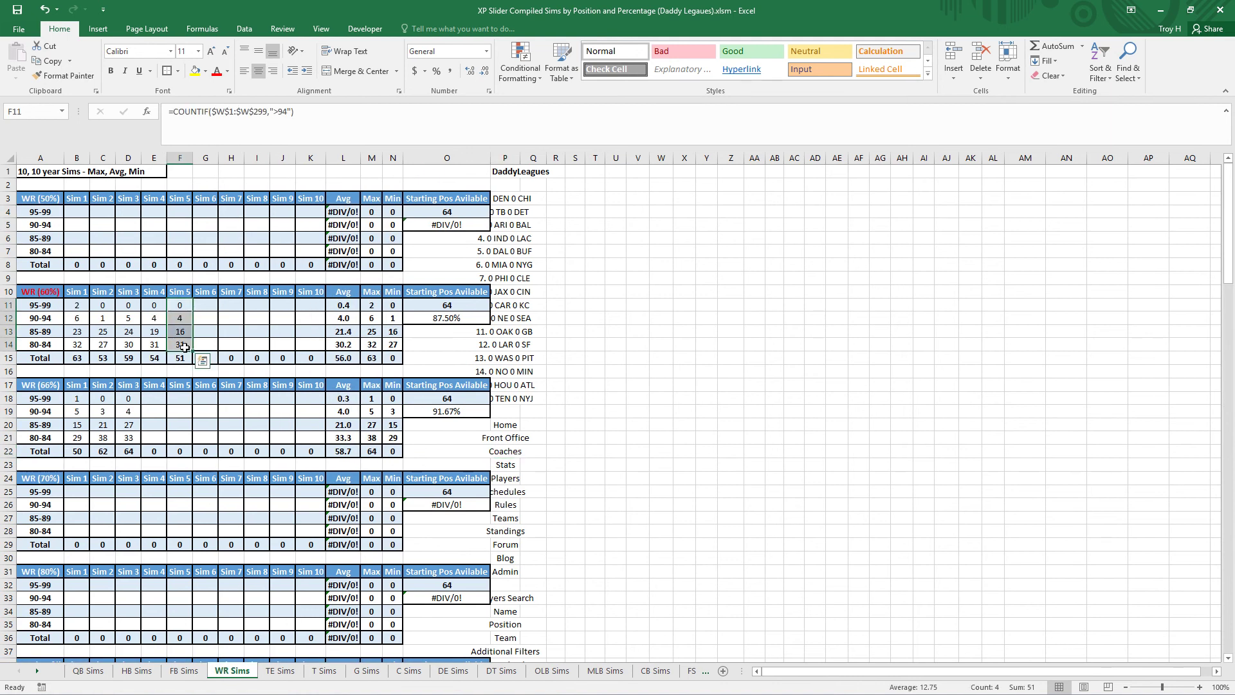
{"action": "key", "text": "ctrl+c"}
{"action": "right_click", "coordinate": [180, 306]}
{"action": "left_click", "coordinate": [221, 366]}
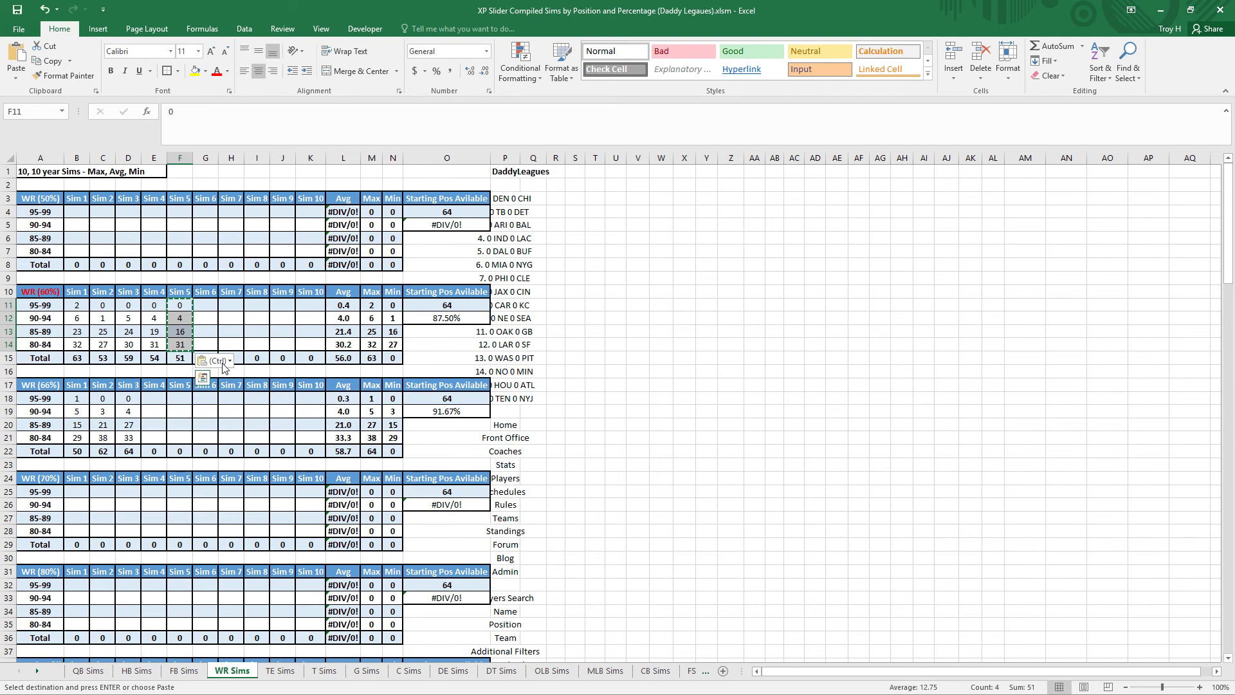
{"action": "key", "text": "Escape"}
{"action": "left_click", "coordinate": [206, 305]}
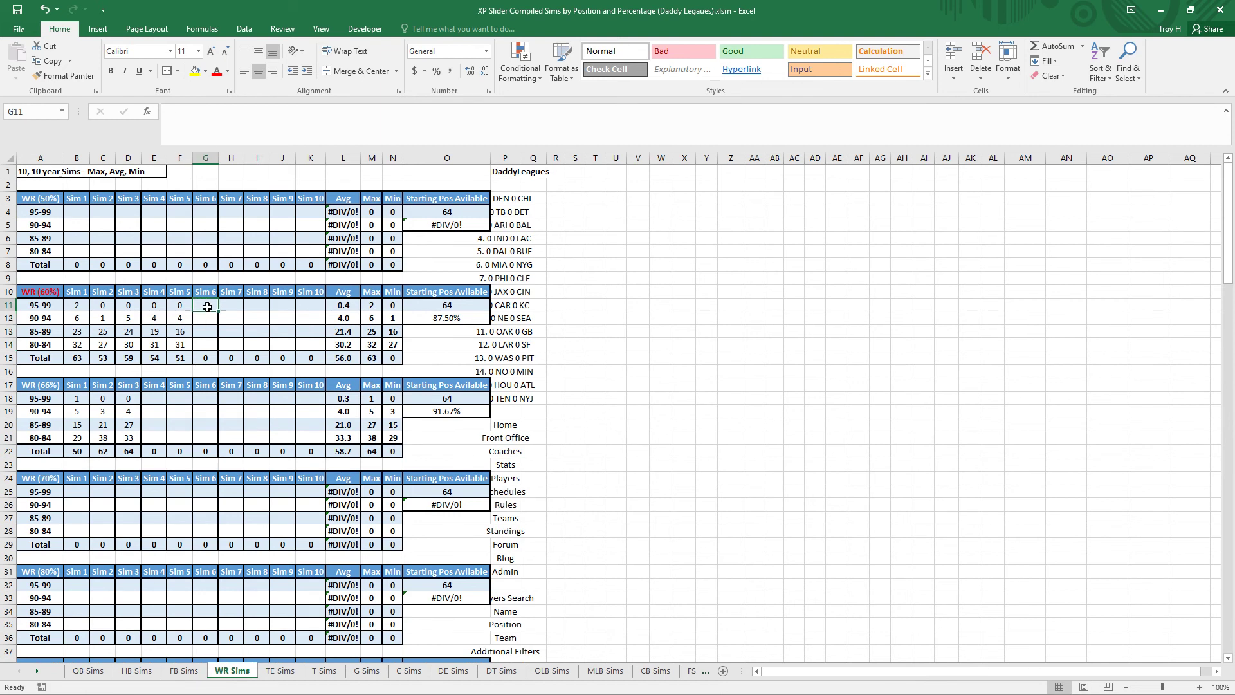
Step: On the TE Sims sheet, replace the Sim 4 formulas of the TE (84%) table in E4:E7 with their static values
{"action": "left_click", "coordinate": [276, 671]}
{"action": "left_click_drag", "start_coordinate": [153, 212], "coordinate": [160, 250]}
{"action": "key", "text": "ctrl+c"}
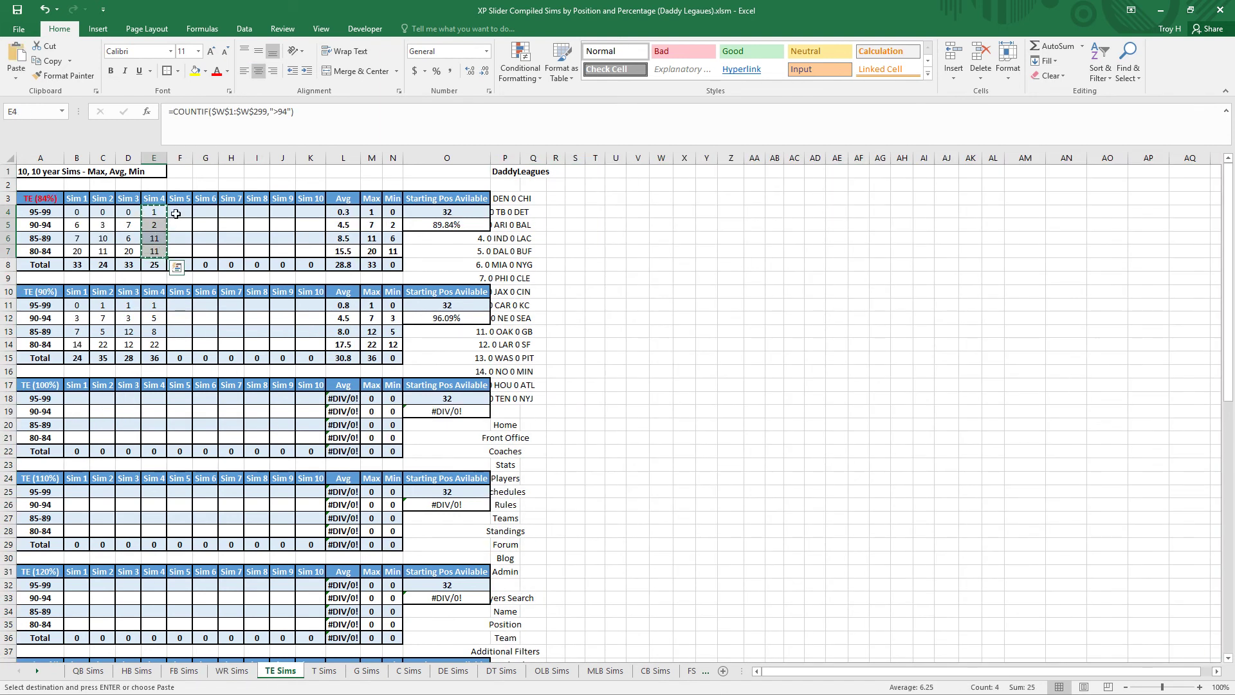
{"action": "right_click", "coordinate": [160, 219]}
{"action": "left_click", "coordinate": [206, 272]}
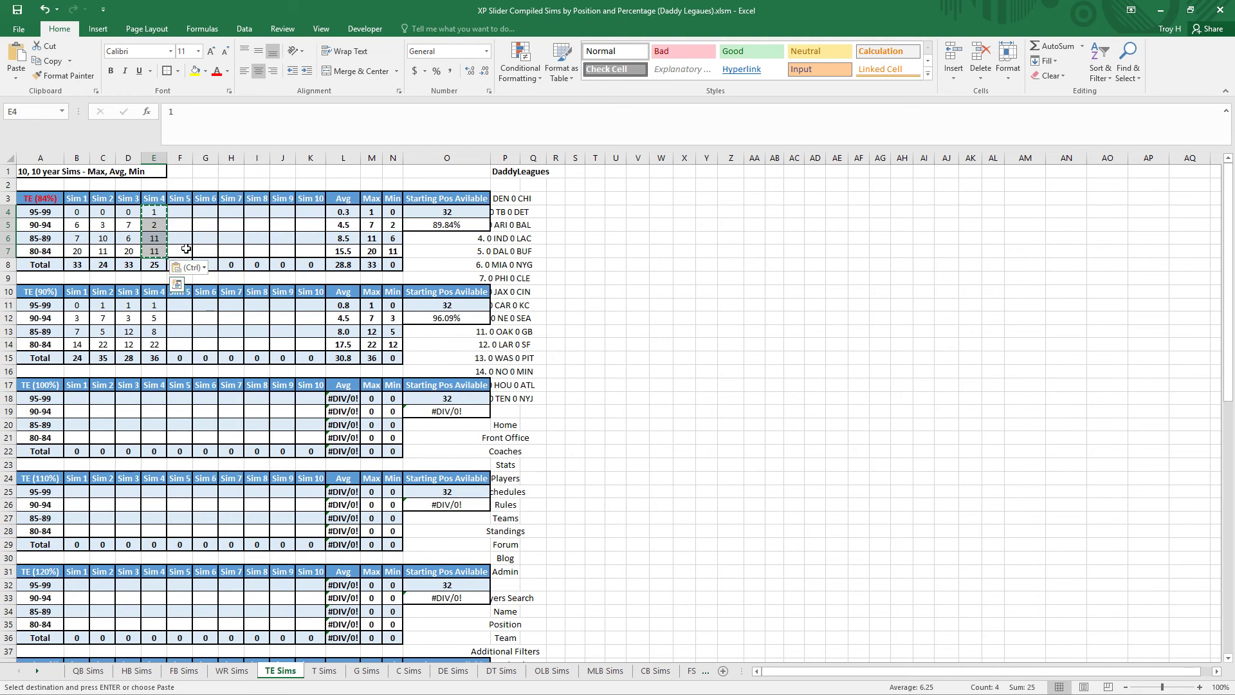
{"action": "key", "text": "Escape"}
{"action": "left_click", "coordinate": [179, 211]}
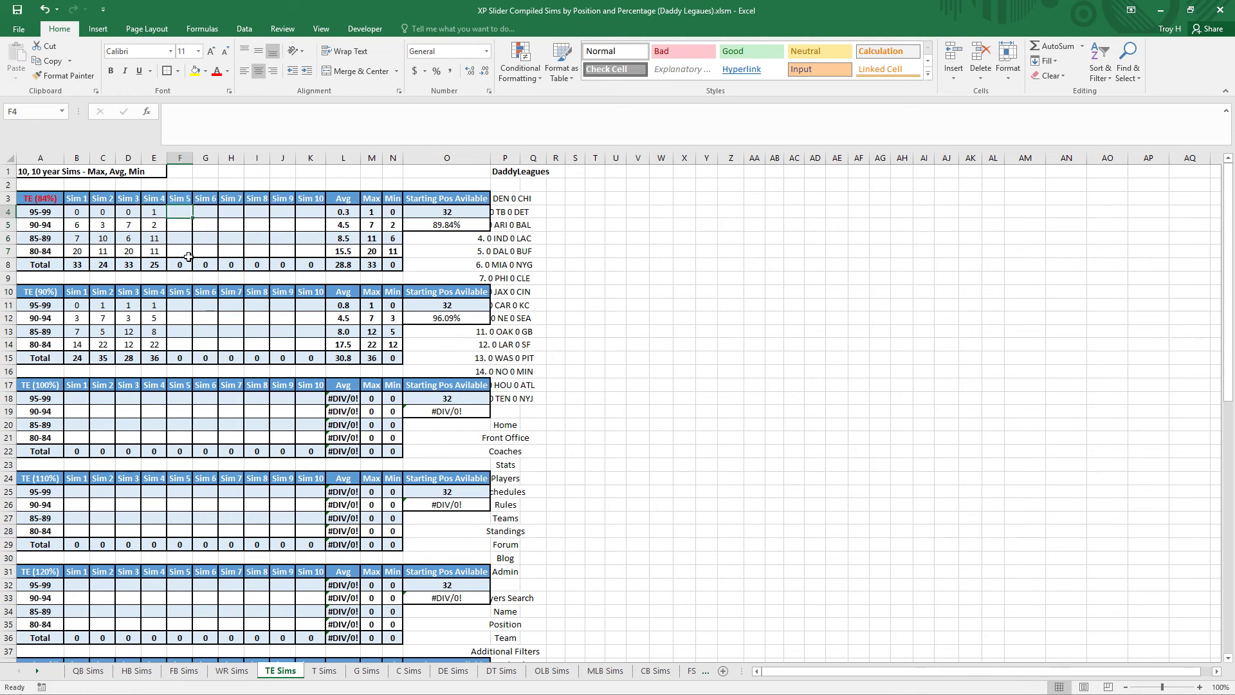
Step: On the T Sims sheet, replace the Sim 5 formulas of the T (76%) table in F11:F14 with their static values
{"action": "left_click", "coordinate": [323, 670]}
{"action": "left_click_drag", "start_coordinate": [183, 308], "coordinate": [180, 346]}
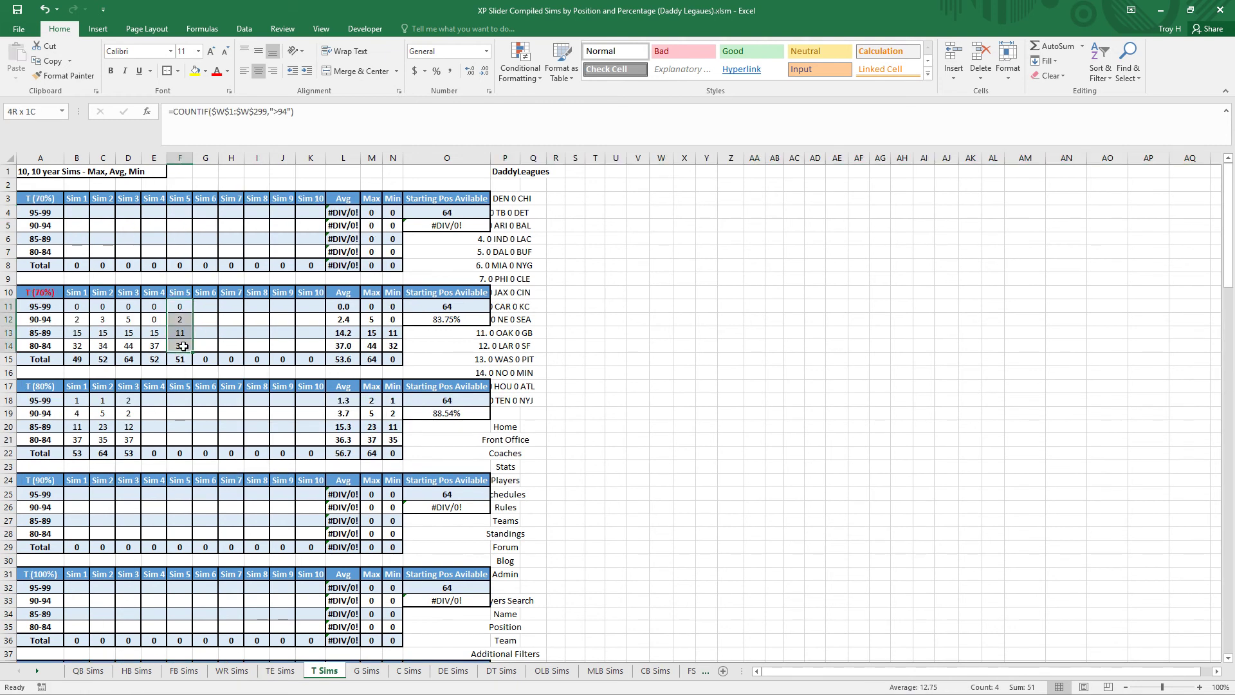
{"action": "key", "text": "ctrl+c"}
{"action": "right_click", "coordinate": [184, 308]}
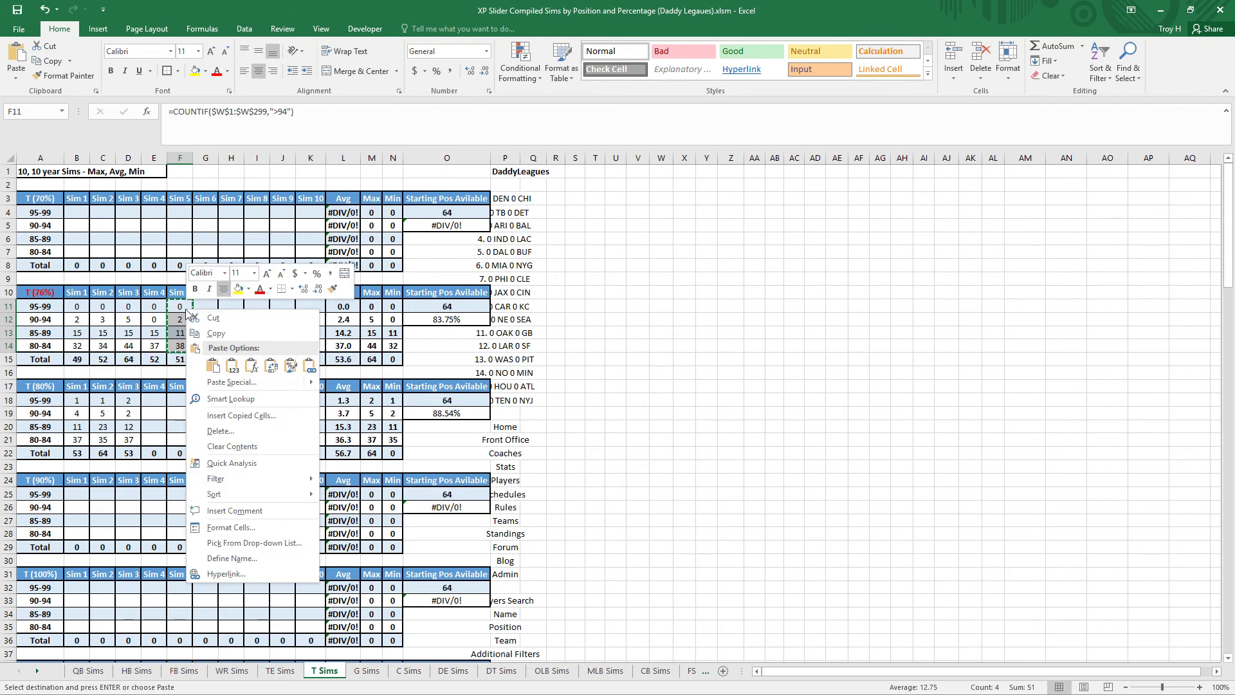
{"action": "left_click", "coordinate": [233, 365]}
{"action": "left_click", "coordinate": [204, 308]}
{"action": "key", "text": "Escape"}
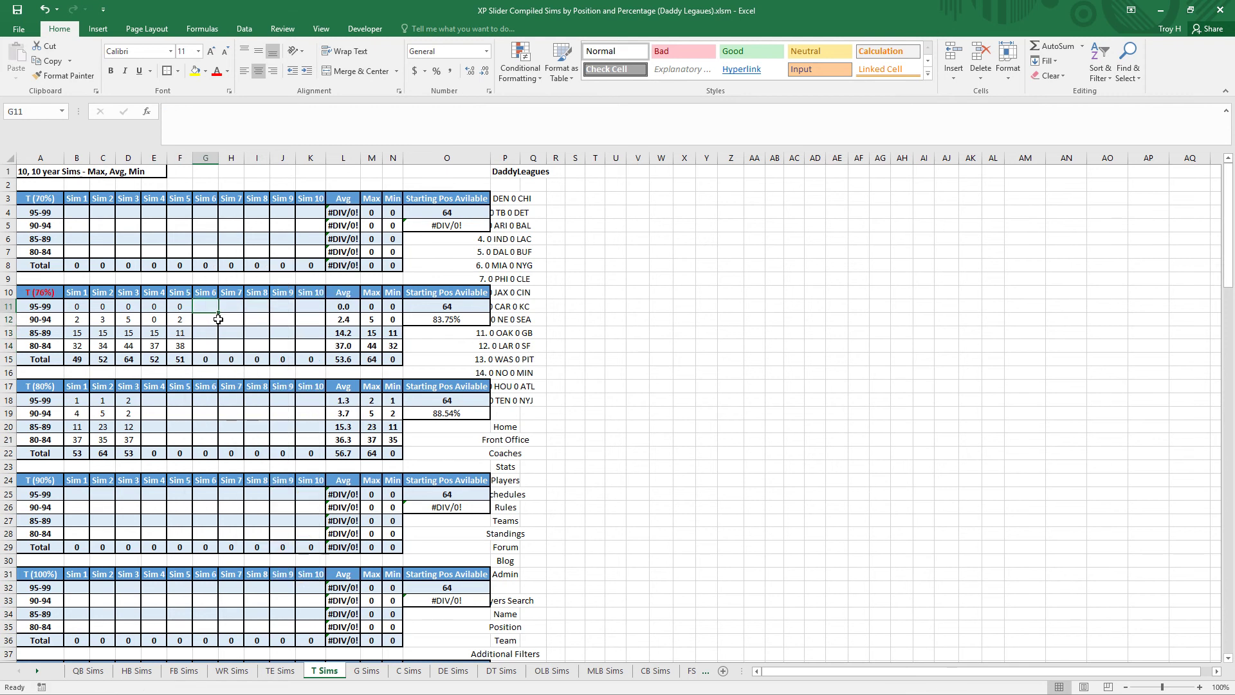
Step: On the G Sims sheet, replace the Sim 8 formulas of the G (86%) table in I11:I14 with their static values
{"action": "left_click", "coordinate": [366, 671]}
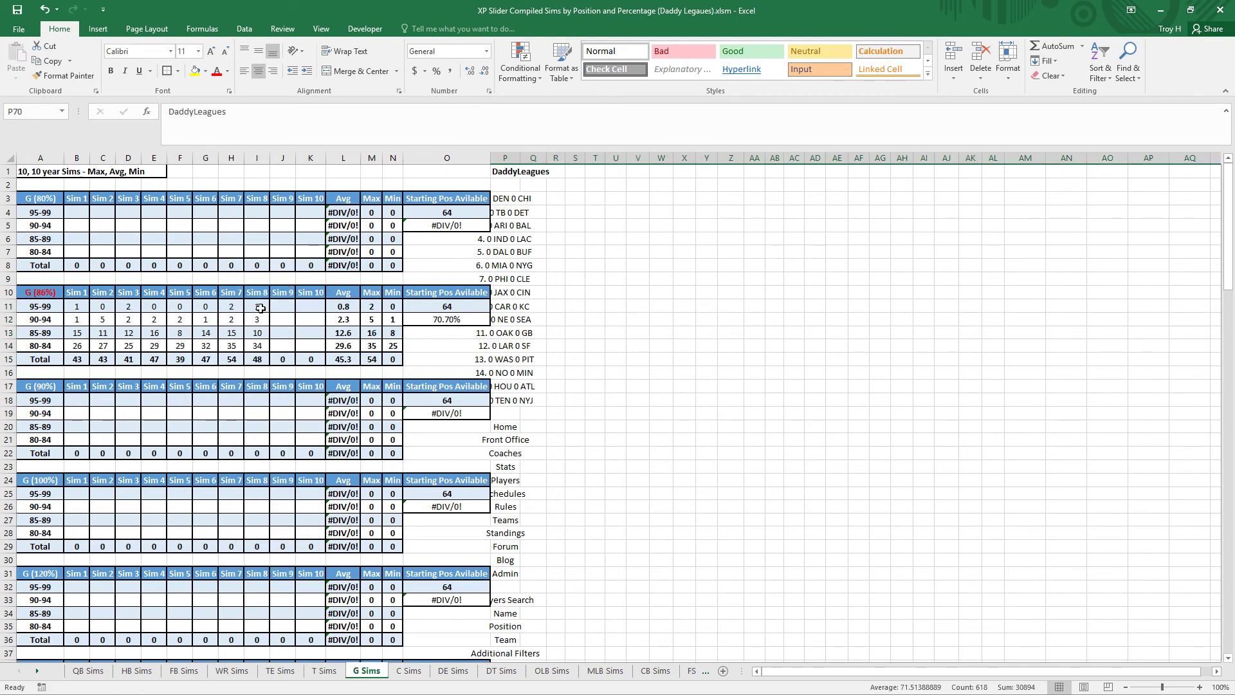
{"action": "left_click", "coordinate": [196, 239]}
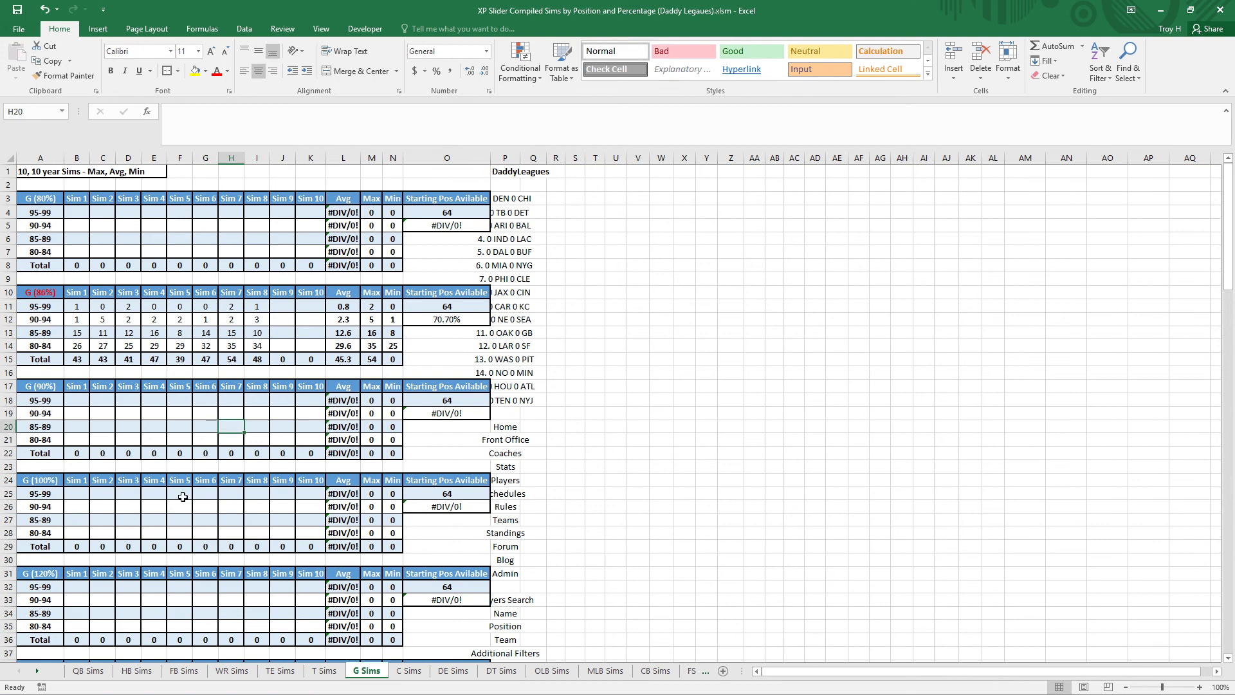
{"action": "left_click_drag", "start_coordinate": [180, 627], "coordinate": [180, 613]}
{"action": "left_click_drag", "start_coordinate": [252, 305], "coordinate": [261, 346]}
{"action": "key", "text": "ctrl+c"}
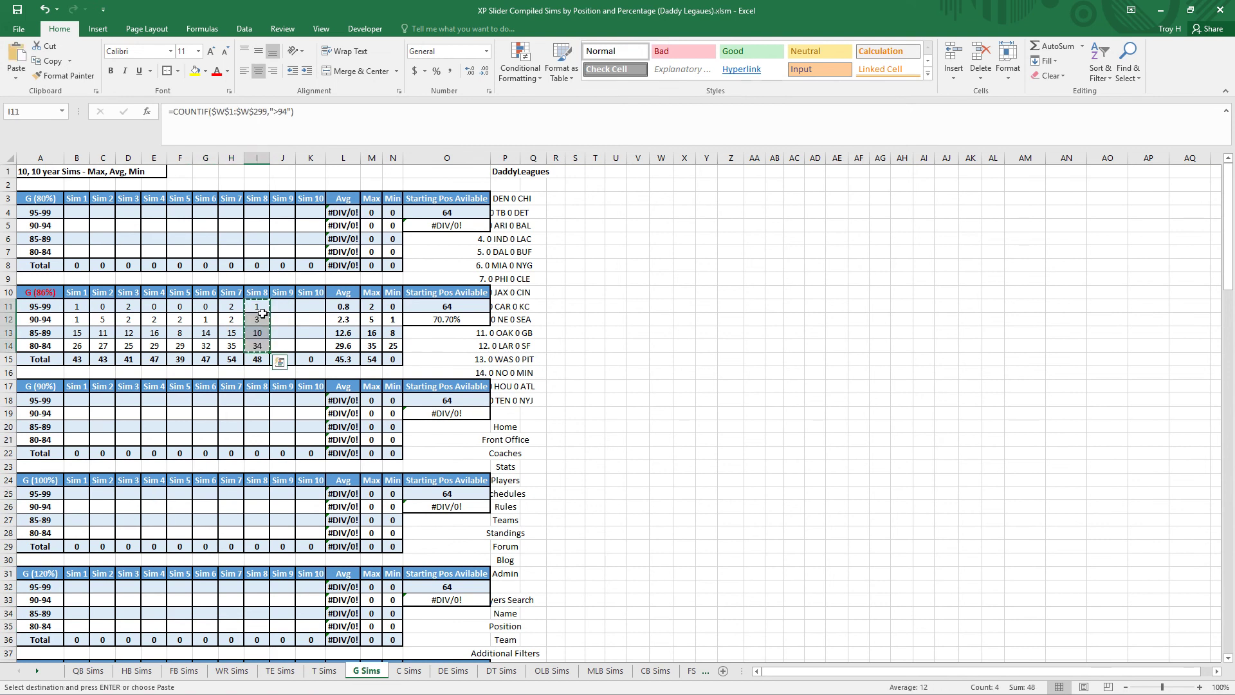
{"action": "right_click", "coordinate": [264, 312]}
{"action": "left_click", "coordinate": [305, 361]}
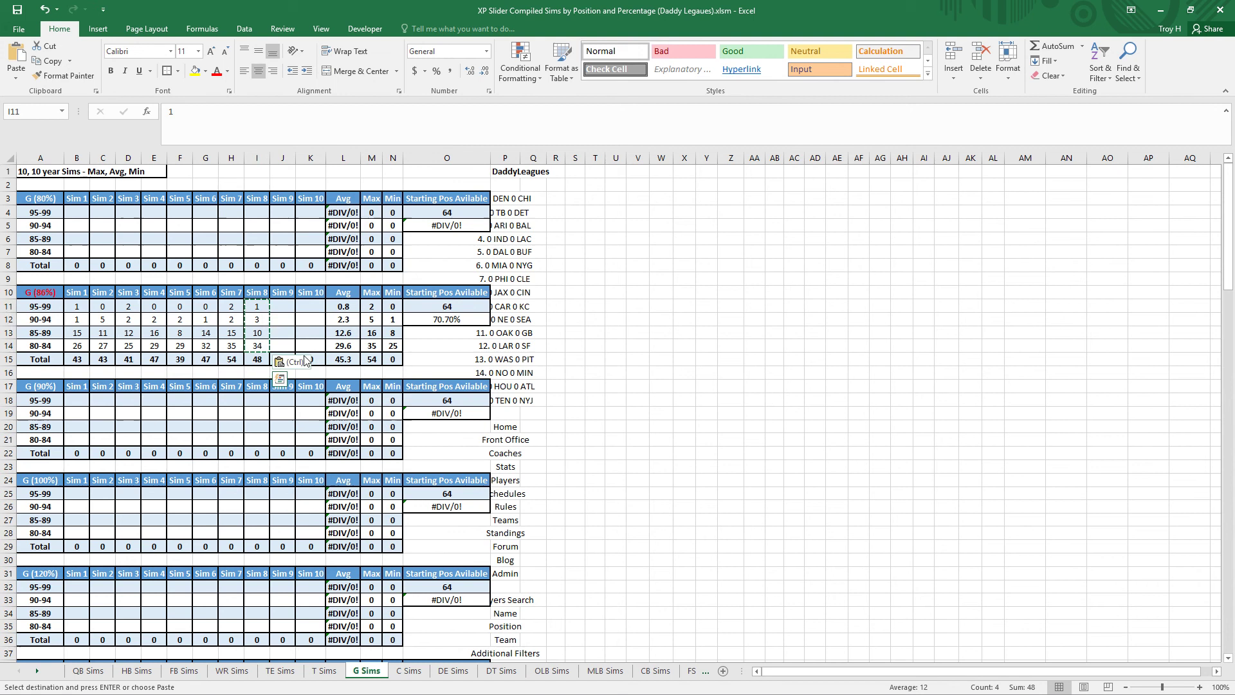
{"action": "left_click", "coordinate": [286, 308]}
{"action": "key", "text": "Escape"}
Step: On the C Sims sheet, replace the Sim 5 formulas of the first C table in F4:F7 with their static values
{"action": "left_click", "coordinate": [408, 670]}
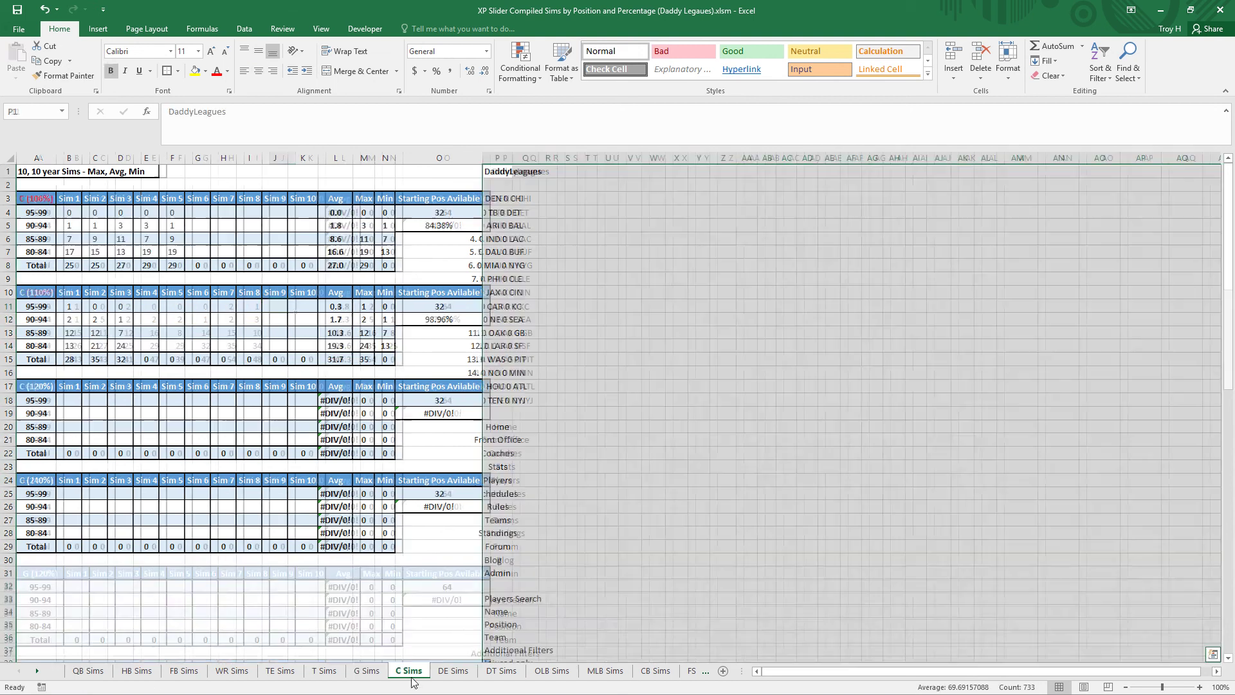
{"action": "left_click_drag", "start_coordinate": [175, 213], "coordinate": [172, 252]}
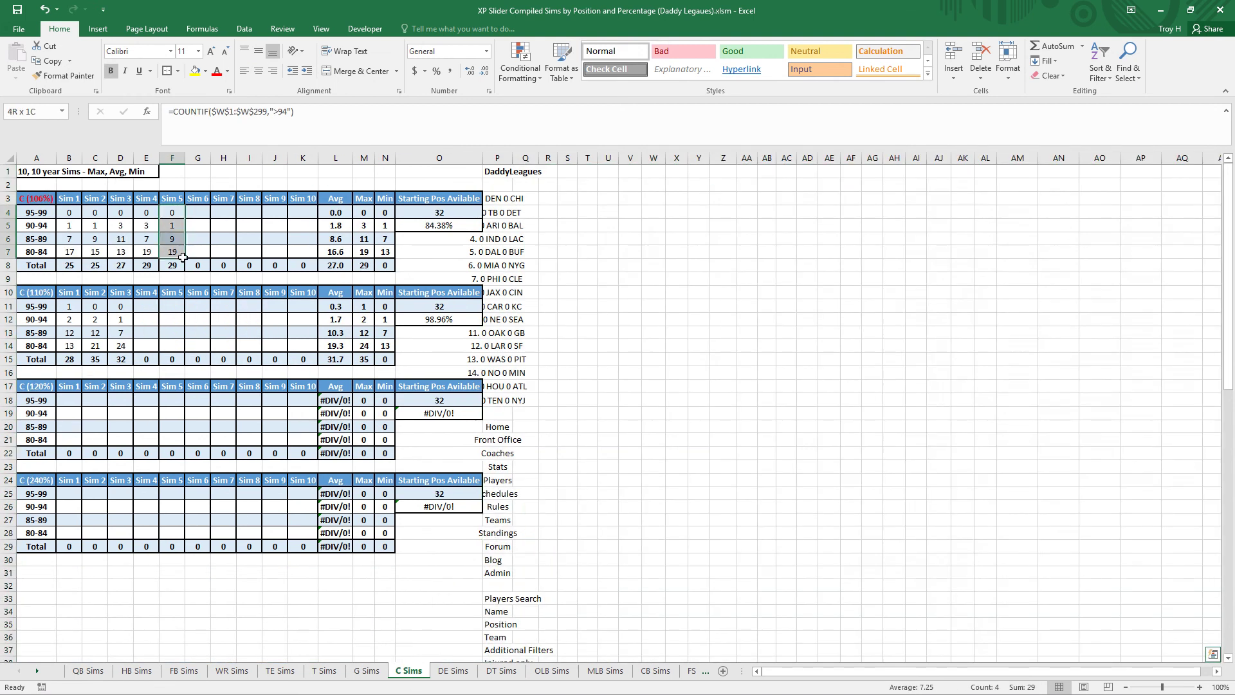
{"action": "key", "text": "ctrl+c"}
{"action": "right_click", "coordinate": [172, 214]}
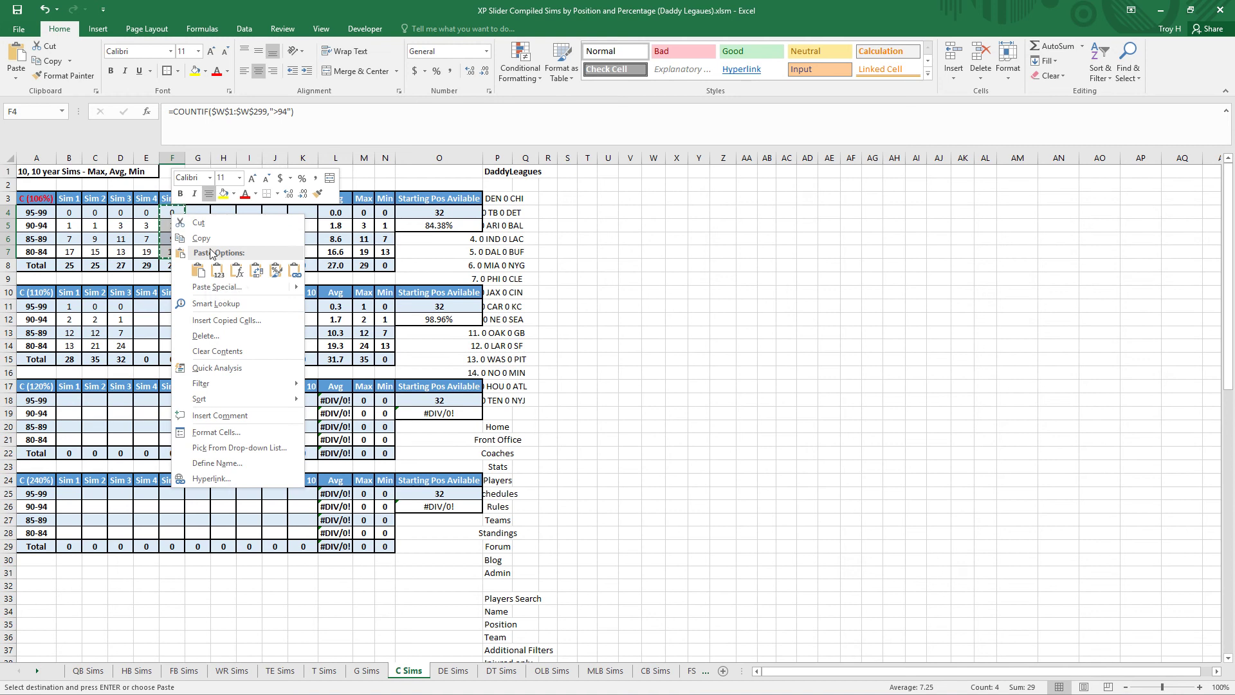
{"action": "left_click", "coordinate": [215, 275]}
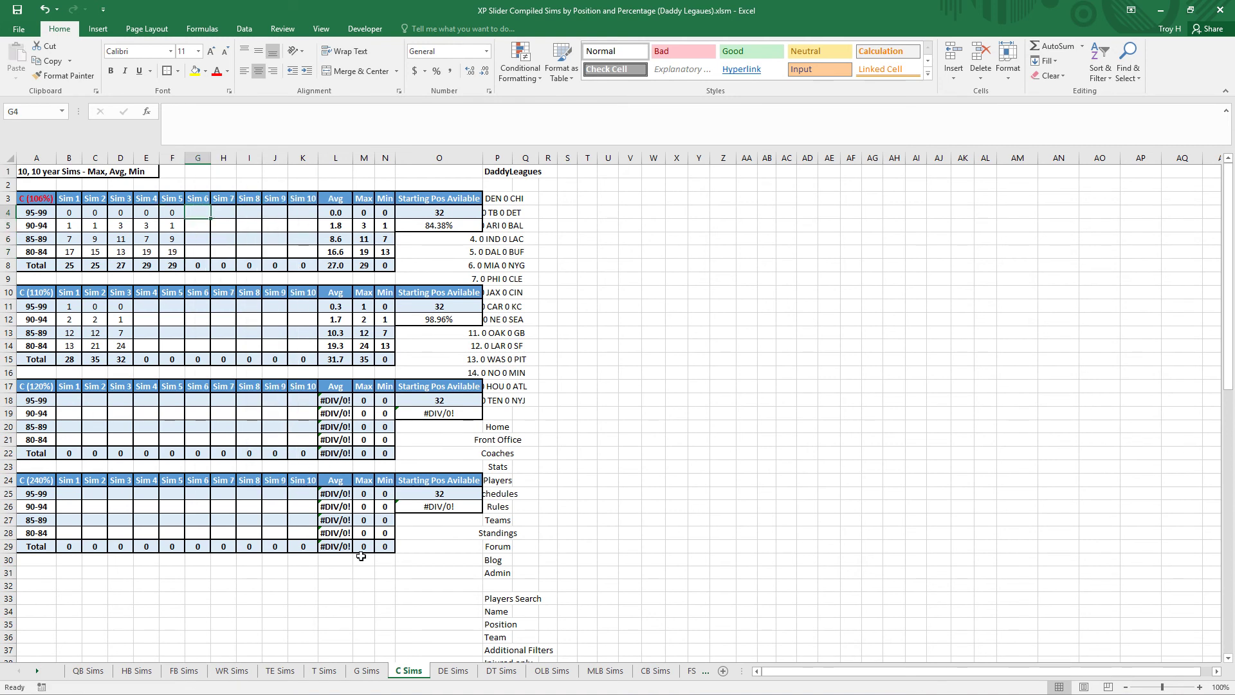
Step: On the DE Sims sheet, replace the Sim 8 formulas of the first DE table in I4:I7 with their static values
{"action": "left_click", "coordinate": [452, 673]}
{"action": "left_click_drag", "start_coordinate": [252, 212], "coordinate": [253, 251]}
{"action": "key", "text": "ctrl+c"}
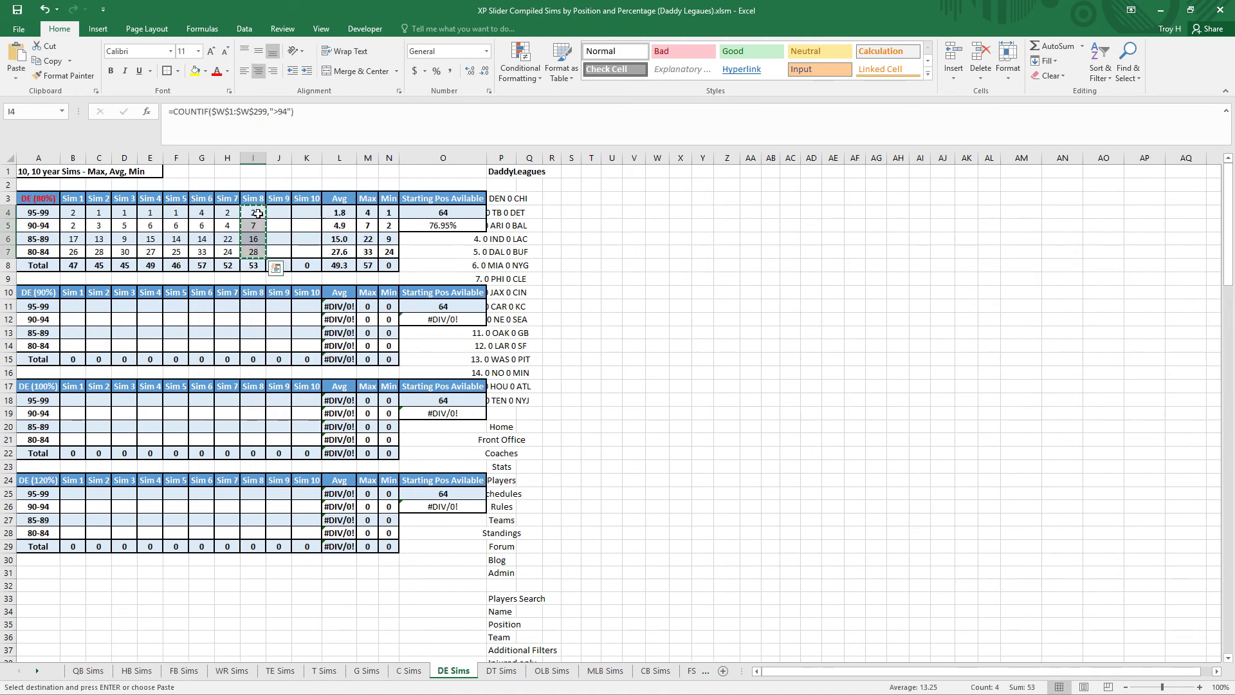
{"action": "right_click", "coordinate": [258, 214]}
{"action": "left_click", "coordinate": [301, 274]}
{"action": "left_click", "coordinate": [274, 212]}
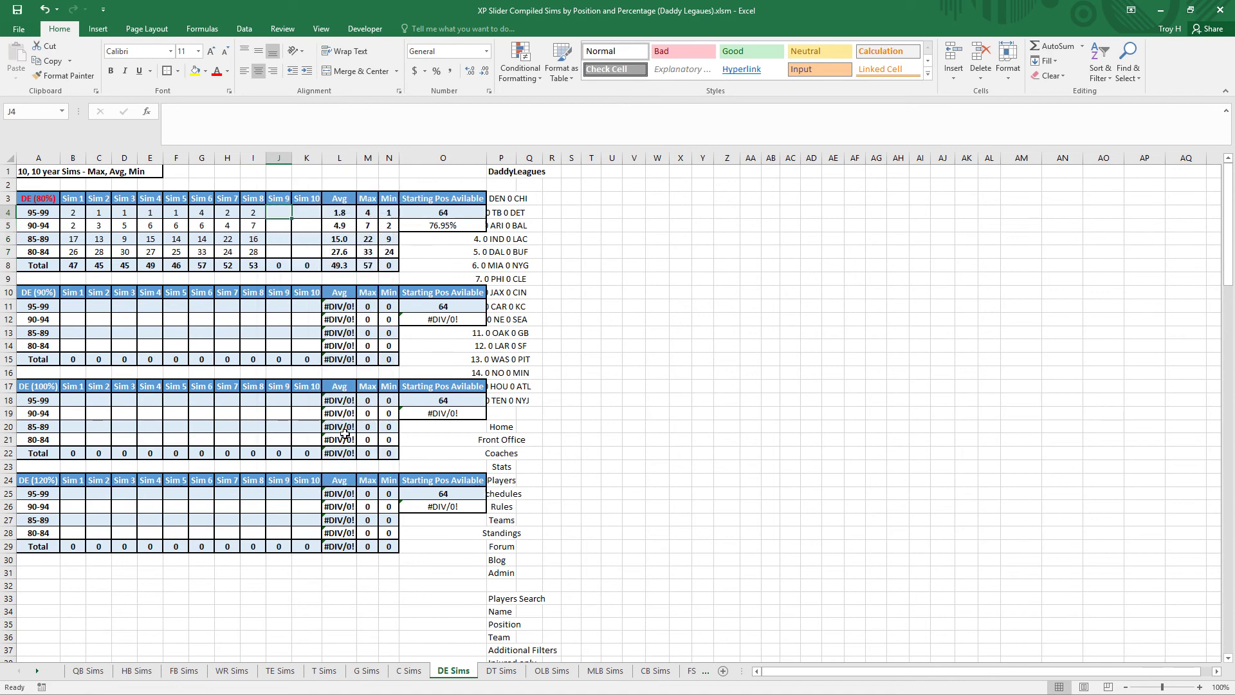
Step: On the DT Sims sheet, replace the Sim 8 formulas of the DT (210%) table in I4:I7 with their static values
{"action": "left_click", "coordinate": [501, 670]}
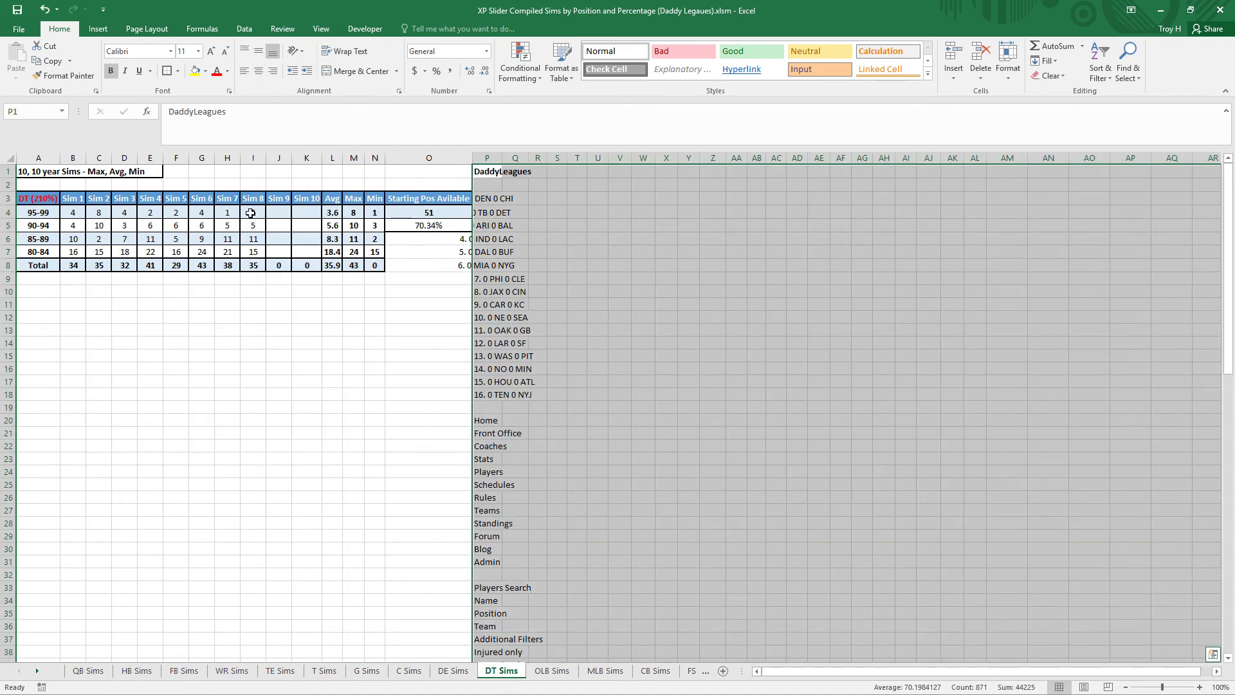
{"action": "left_click_drag", "start_coordinate": [253, 213], "coordinate": [255, 253]}
{"action": "key", "text": "ctrl+c"}
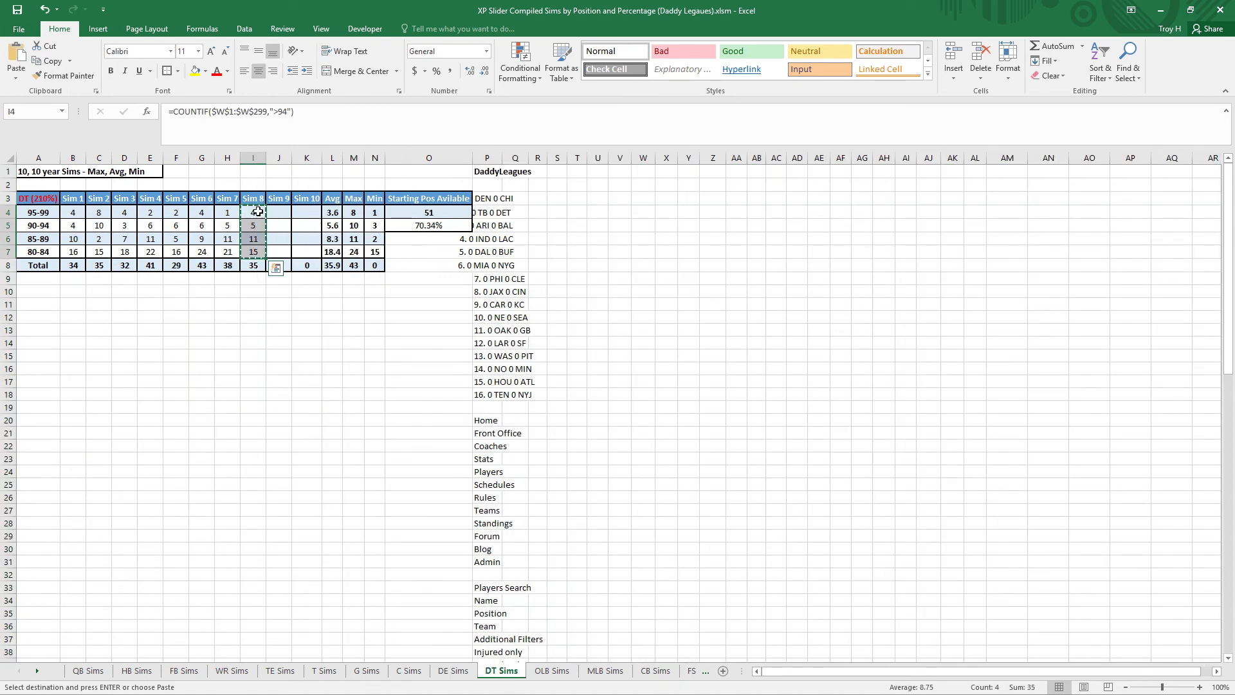
{"action": "right_click", "coordinate": [258, 218]}
{"action": "left_click", "coordinate": [304, 270]}
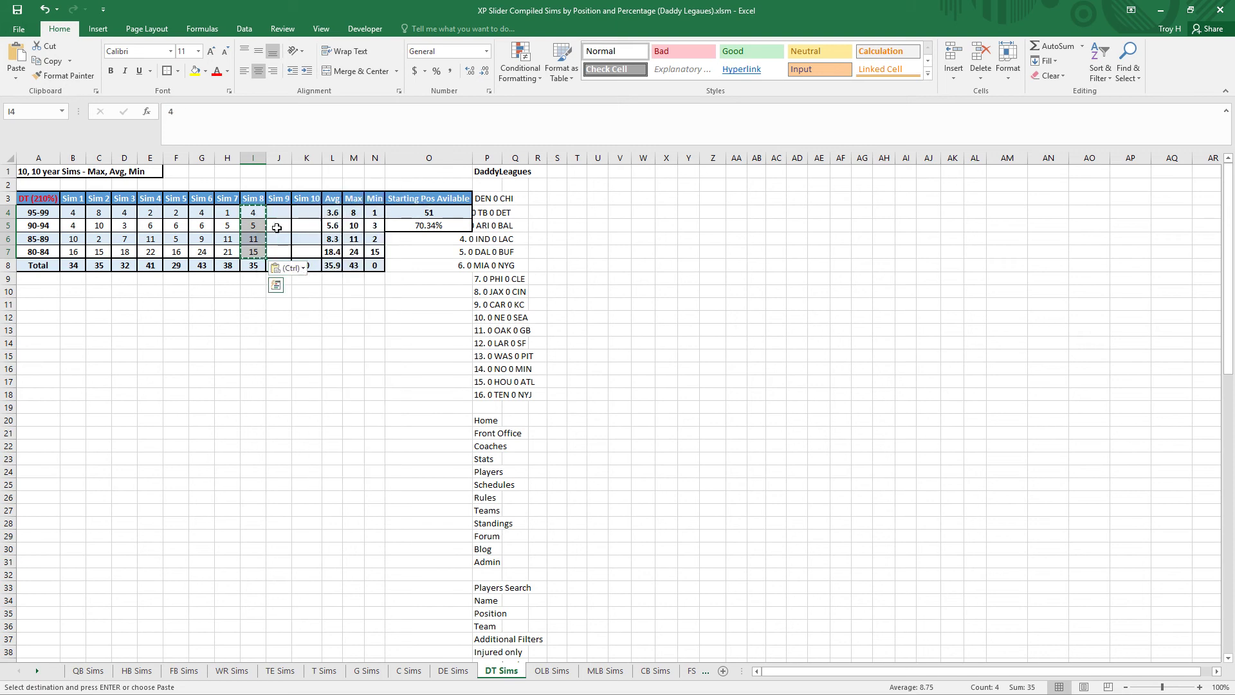
Step: On the OLB Sims sheet, replace the Sim 5 formulas of the OLB (100%) table in F4:F7 with their static values
{"action": "left_click", "coordinate": [551, 670]}
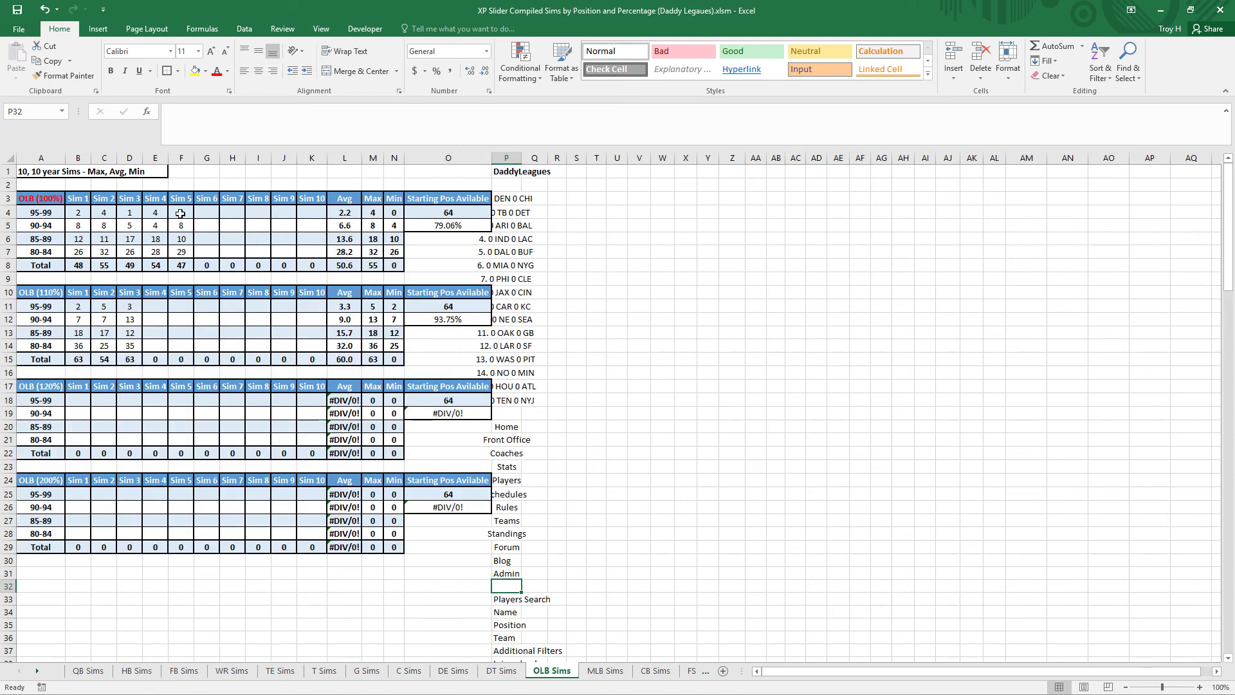
{"action": "left_click_drag", "start_coordinate": [181, 214], "coordinate": [181, 252]}
{"action": "key", "text": "ctrl+c"}
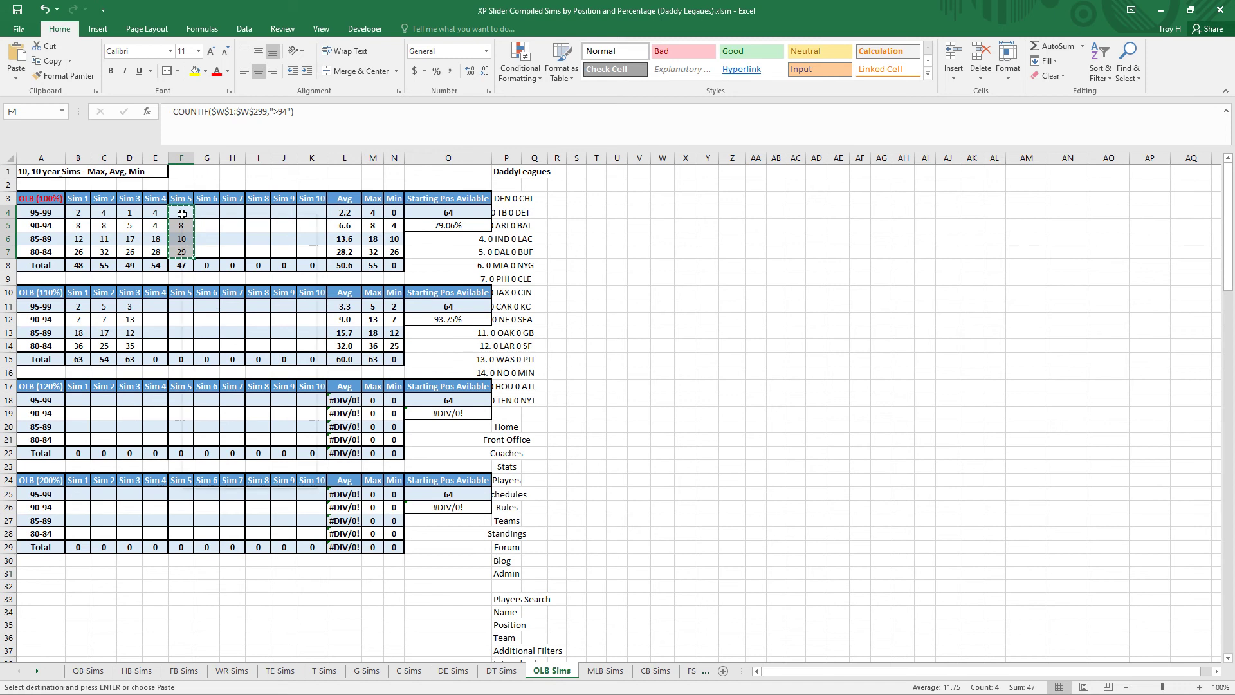
{"action": "right_click", "coordinate": [182, 214]}
{"action": "left_click", "coordinate": [230, 265]}
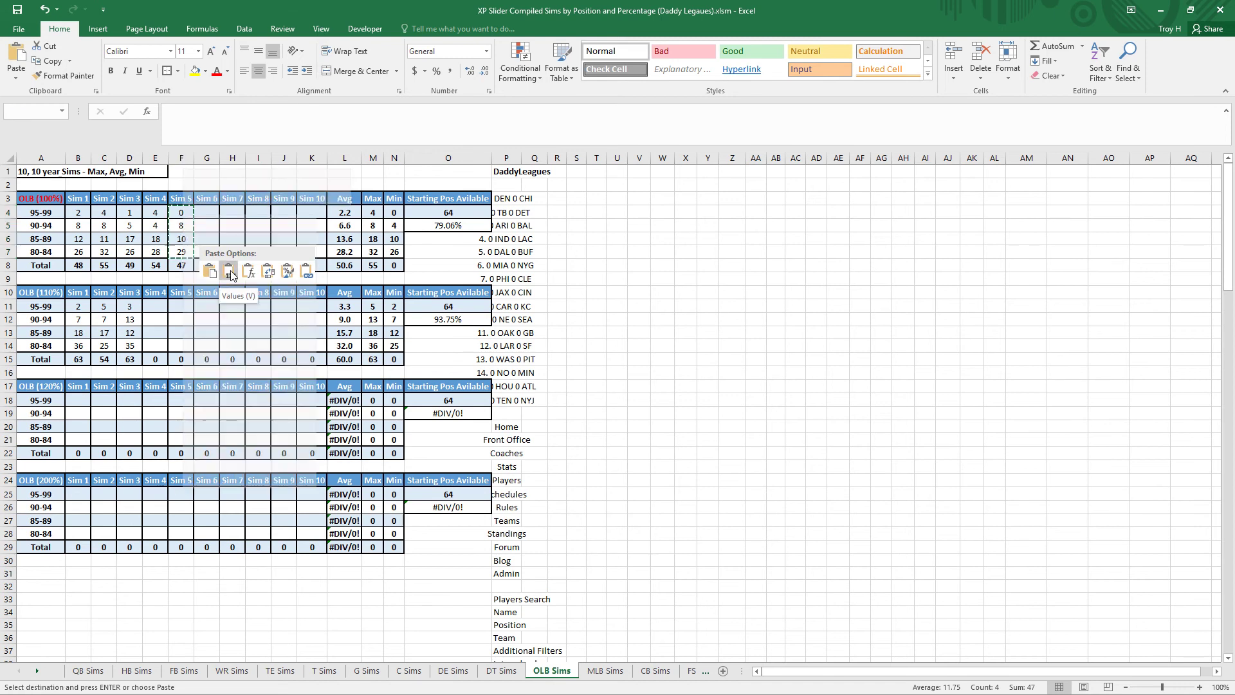
{"action": "left_click", "coordinate": [180, 215]}
{"action": "key", "text": "Escape"}
{"action": "key", "text": "Right"}
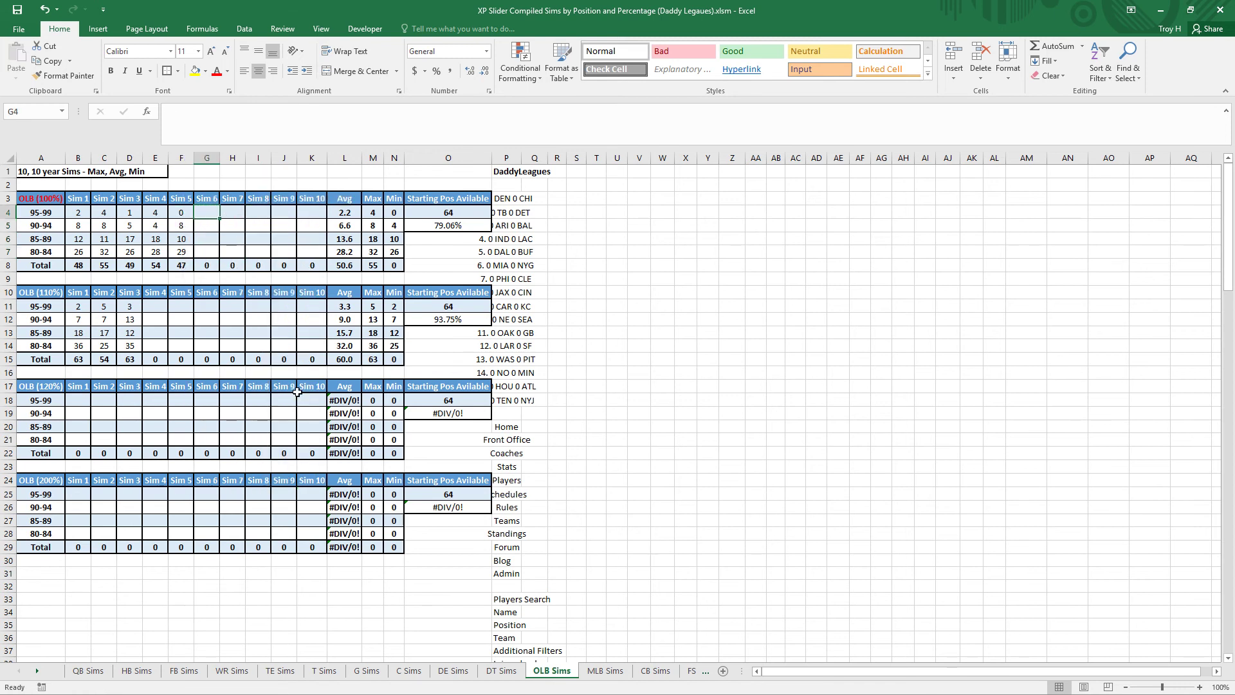
Step: On the MLB Sims sheet, replace the Sim 8 formulas of the MLB (104%) table in I4:I7 with their static values
{"action": "left_click", "coordinate": [605, 670]}
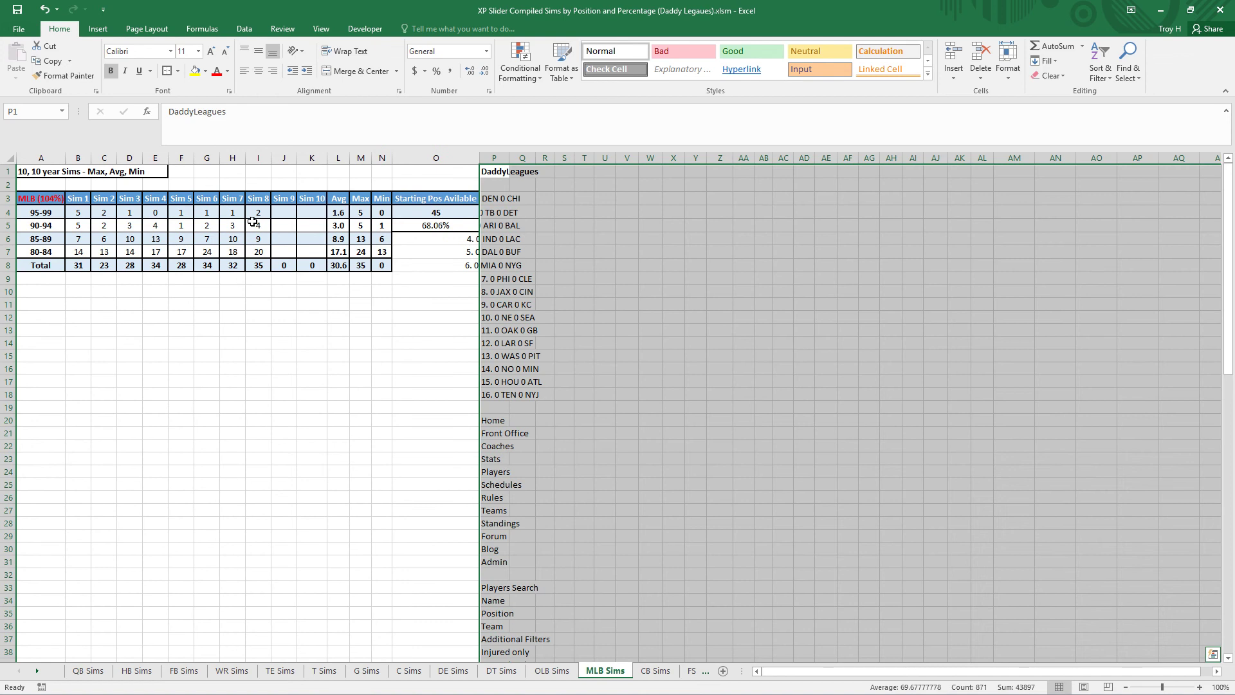
{"action": "left_click_drag", "start_coordinate": [256, 214], "coordinate": [263, 252]}
{"action": "key", "text": "ctrl+c"}
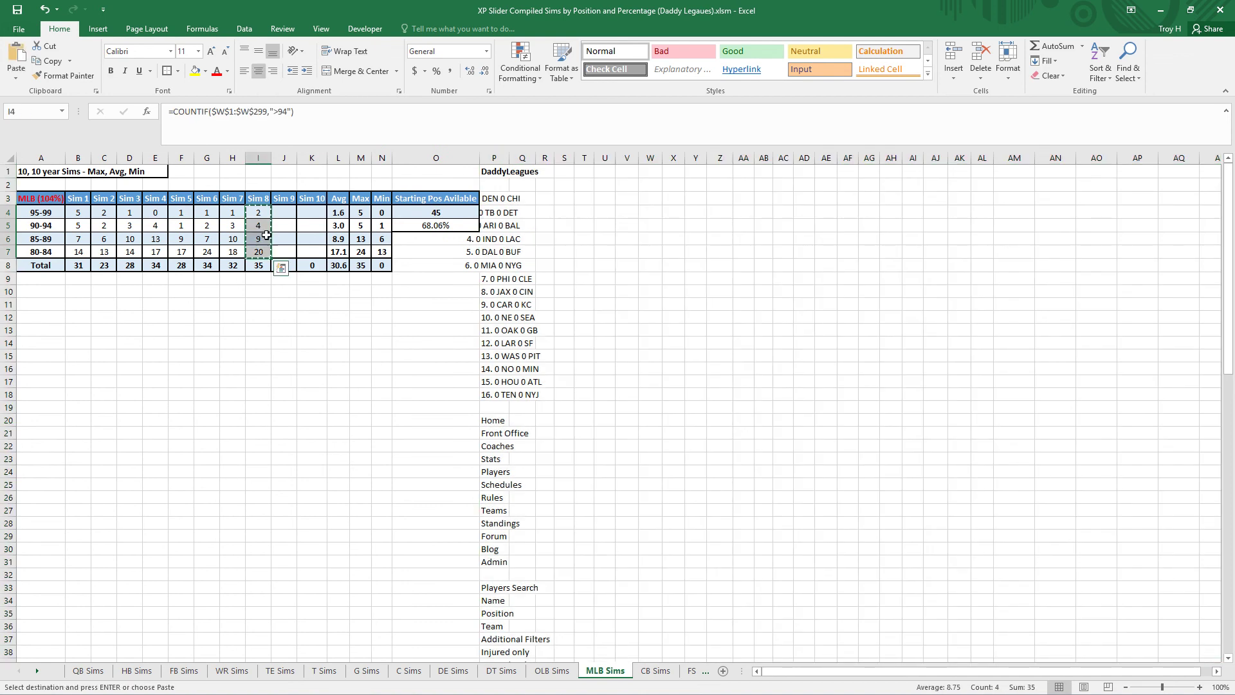
{"action": "right_click", "coordinate": [260, 212]}
{"action": "left_click", "coordinate": [308, 269]}
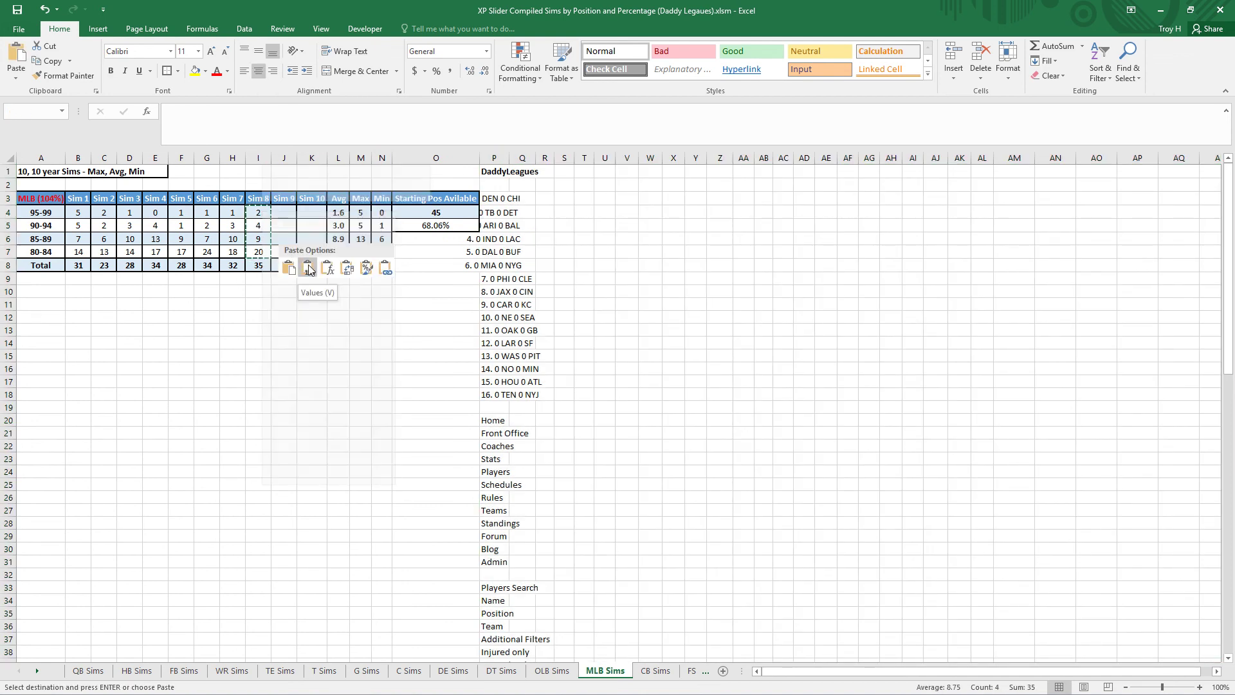
{"action": "key", "text": "Escape"}
{"action": "left_click", "coordinate": [285, 214]}
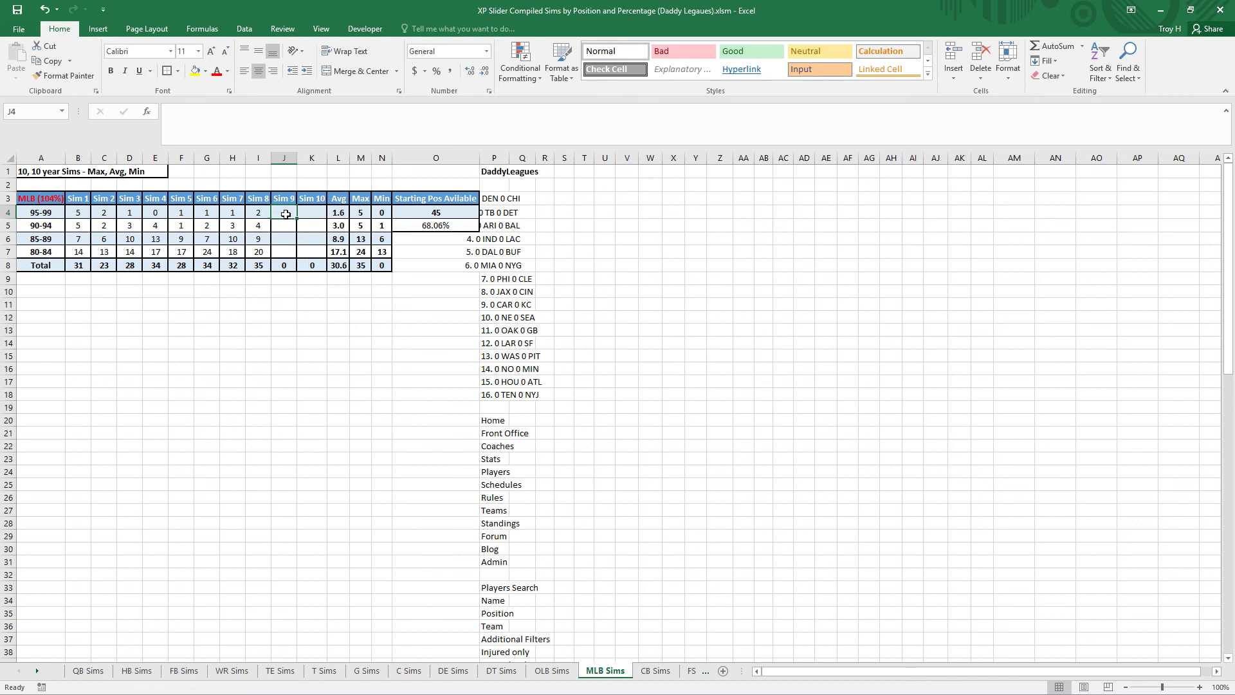
Step: On the CB Sims sheet, replace the Sim 8 formulas of the CB (104%) table in I4:I7 with their static values
{"action": "left_click", "coordinate": [655, 670]}
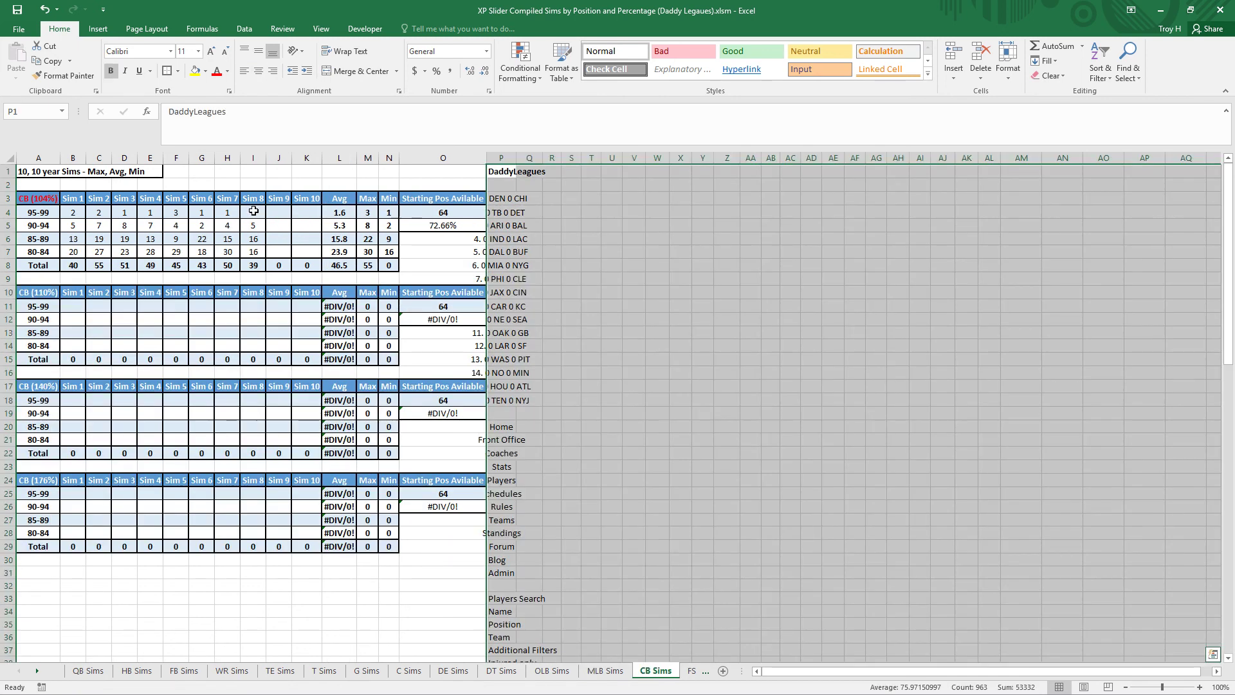
{"action": "left_click_drag", "start_coordinate": [253, 211], "coordinate": [258, 253]}
{"action": "key", "text": "ctrl+c"}
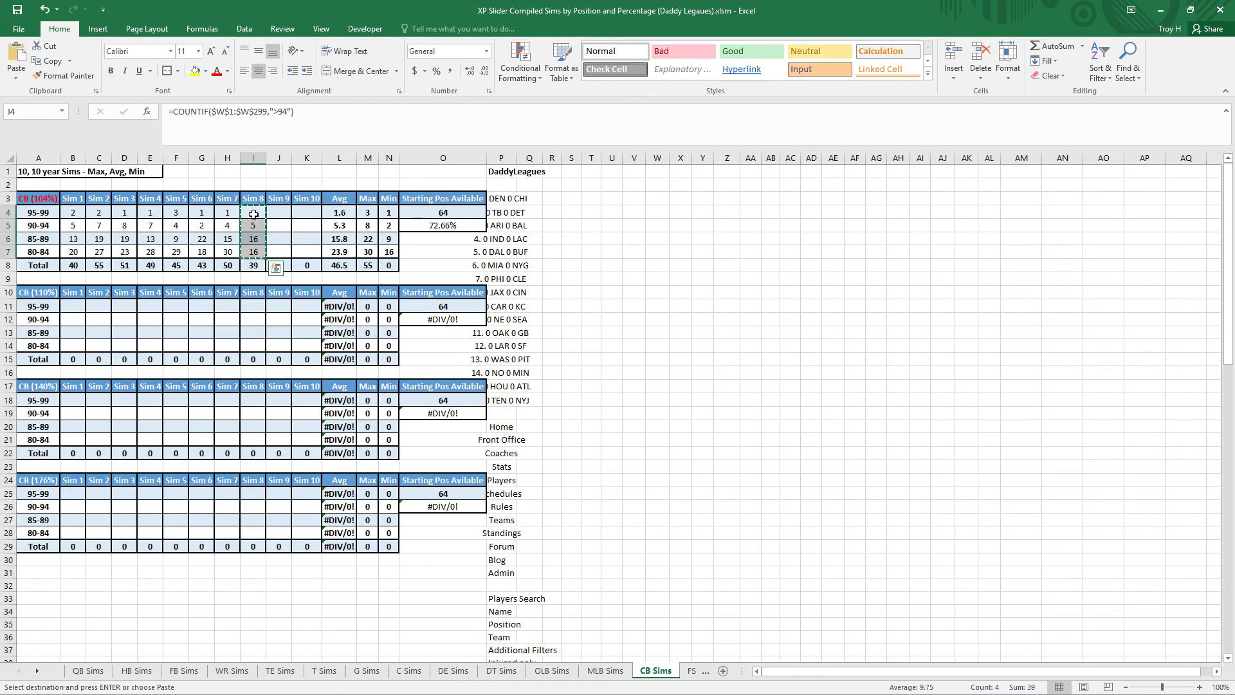
{"action": "right_click", "coordinate": [253, 214]}
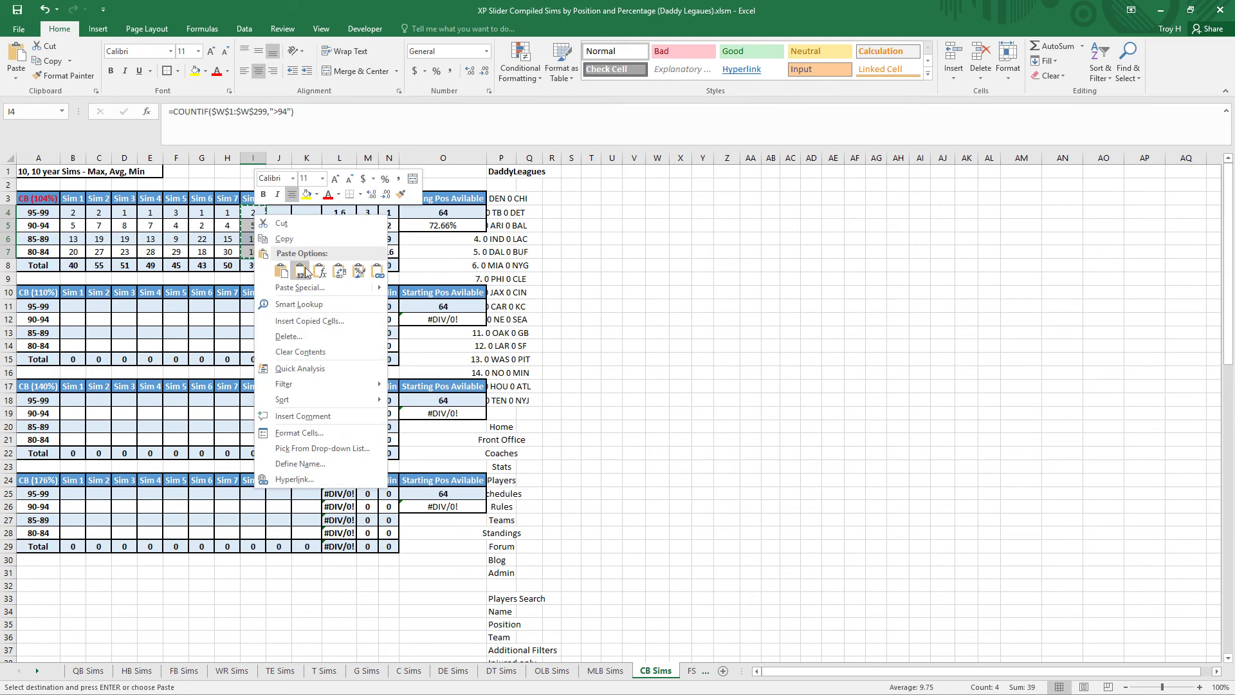
{"action": "left_click", "coordinate": [300, 272]}
{"action": "left_click", "coordinate": [279, 214]}
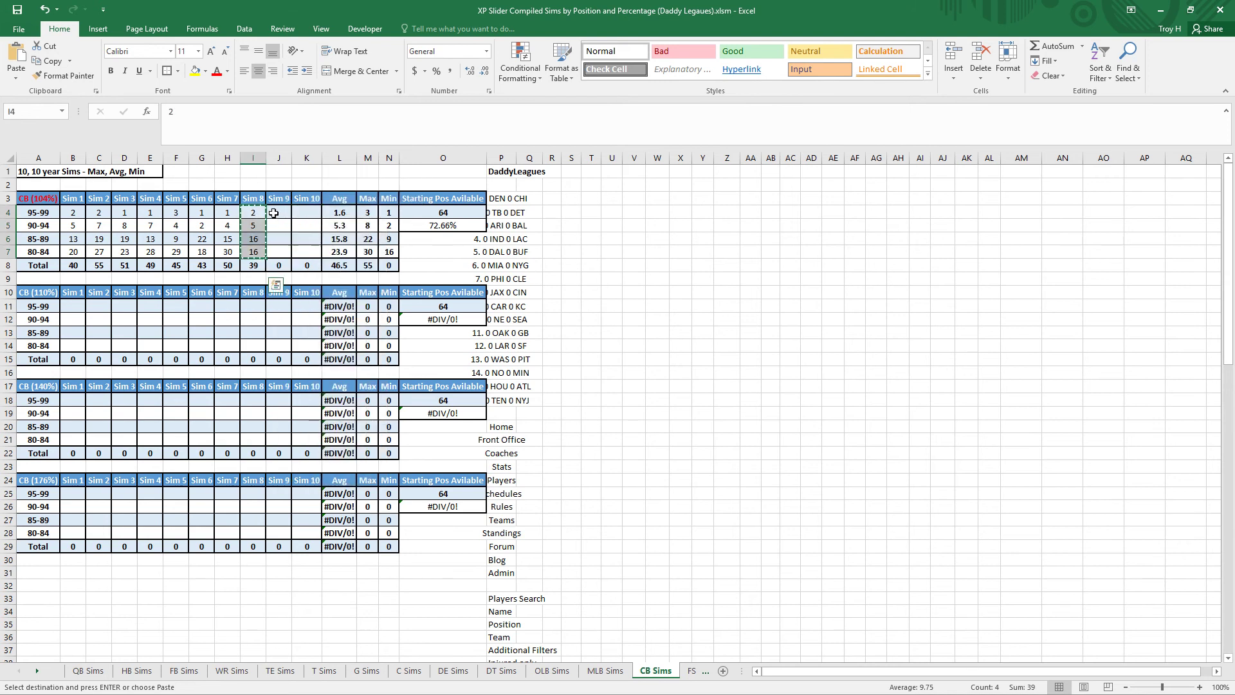
{"action": "key", "text": "Escape"}
{"action": "left_click", "coordinate": [253, 213]}
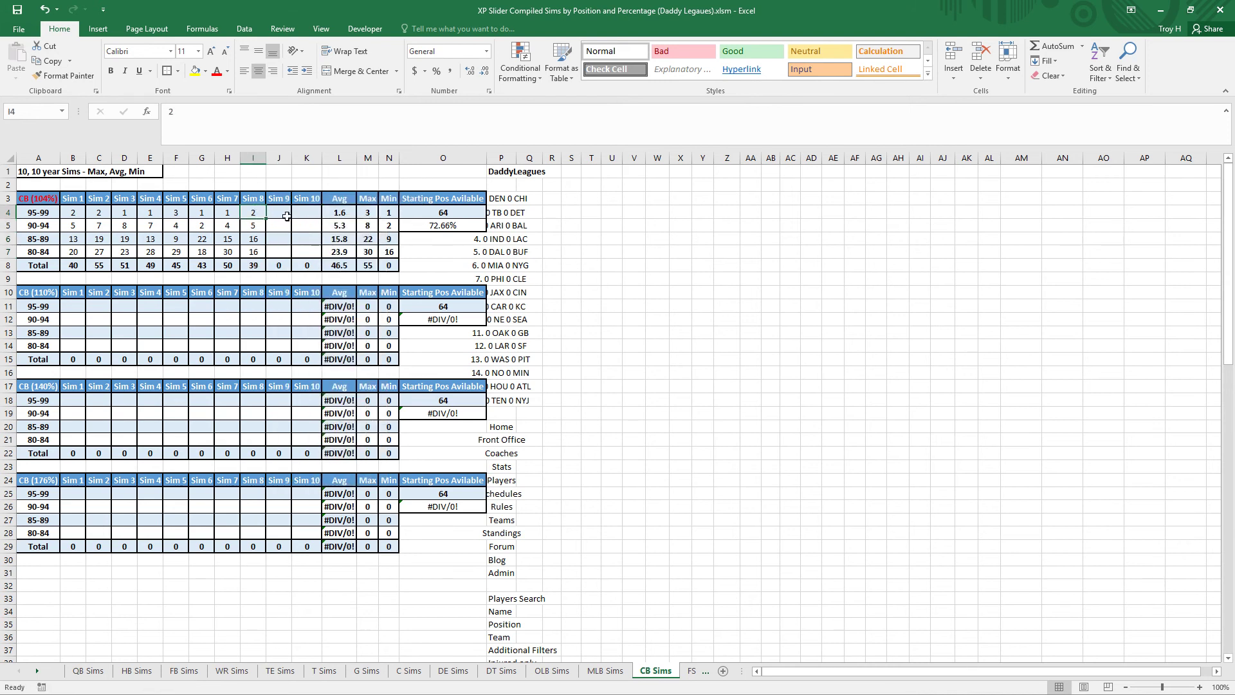
{"action": "left_click", "coordinate": [279, 213]}
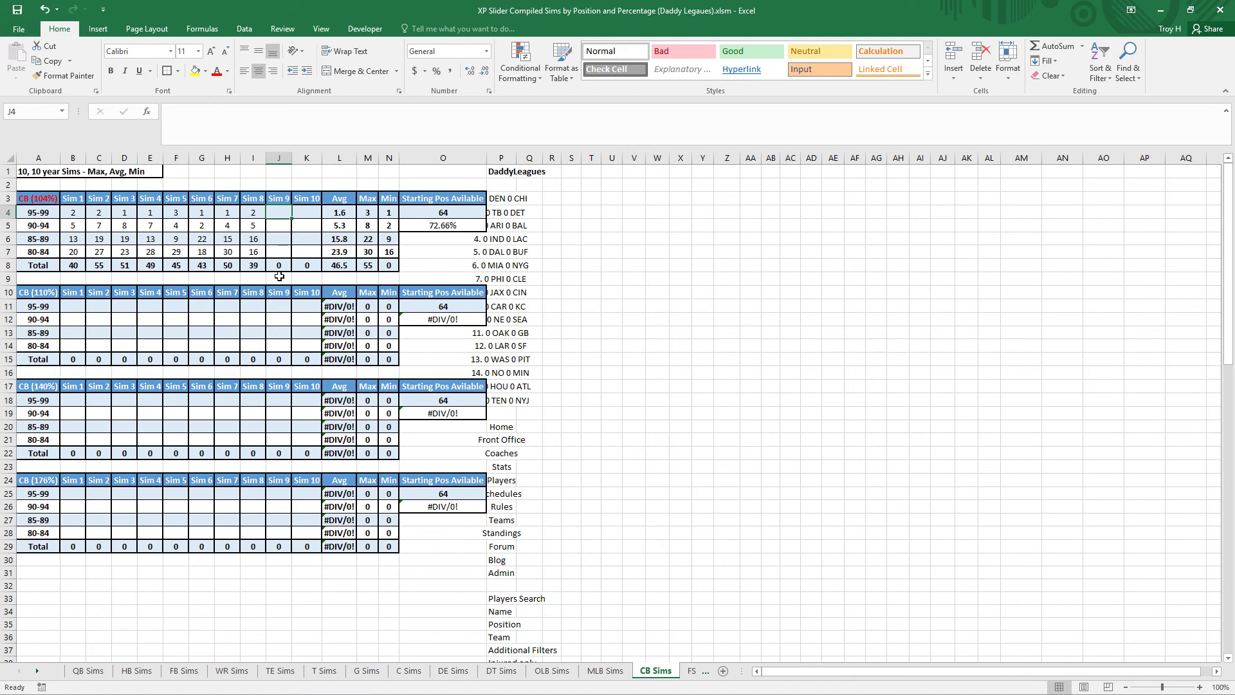
Step: On the FS Sims sheet, replace the Sim 8 formulas of the FS (110%) table in I25:I28 with their static values
{"action": "left_click", "coordinate": [692, 670]}
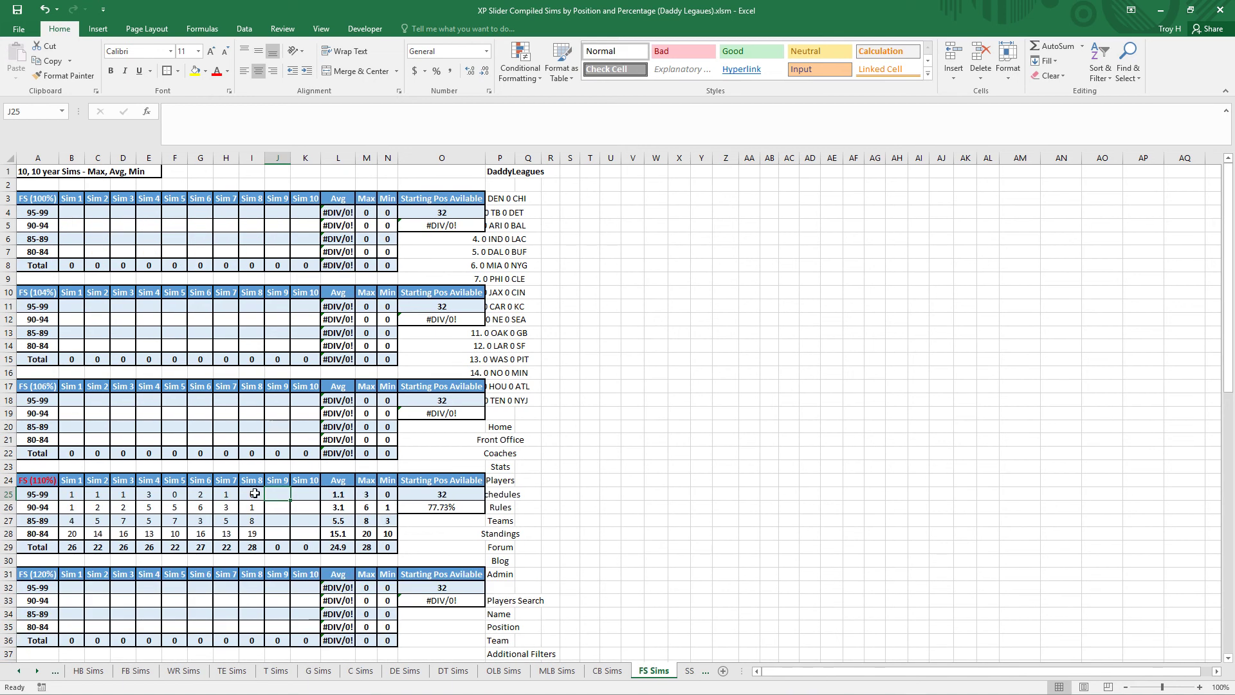
{"action": "left_click_drag", "start_coordinate": [252, 497], "coordinate": [255, 528]}
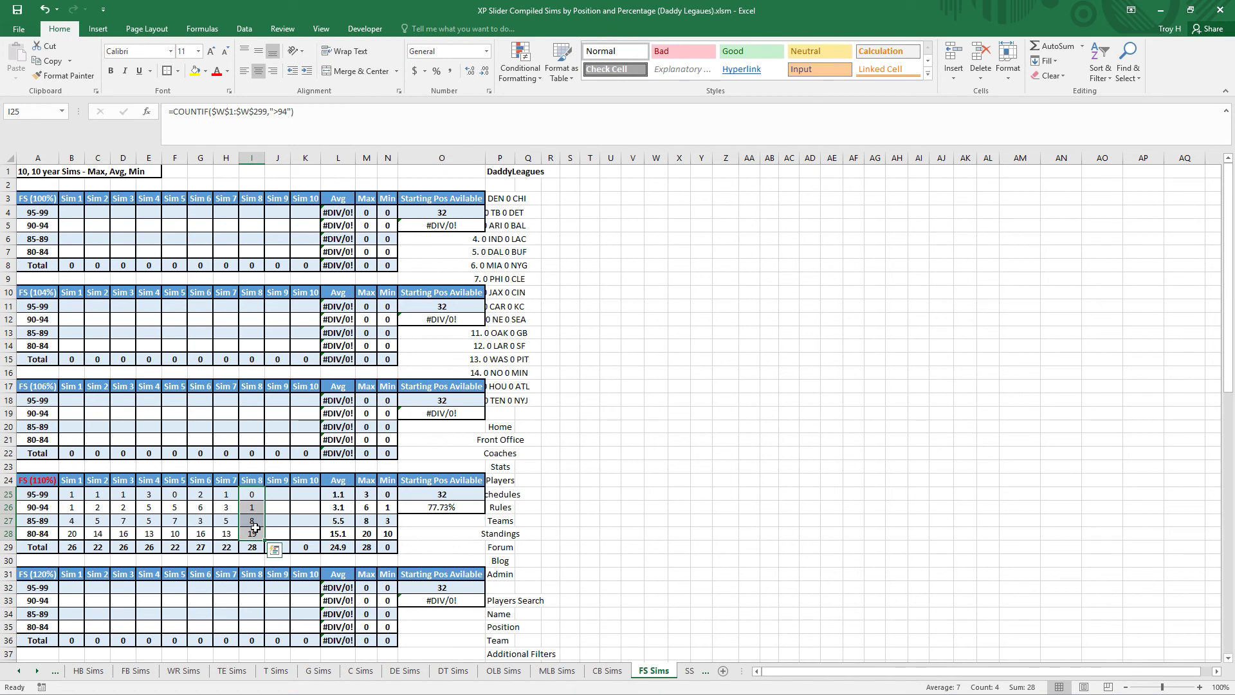
{"action": "key", "text": "ctrl+c"}
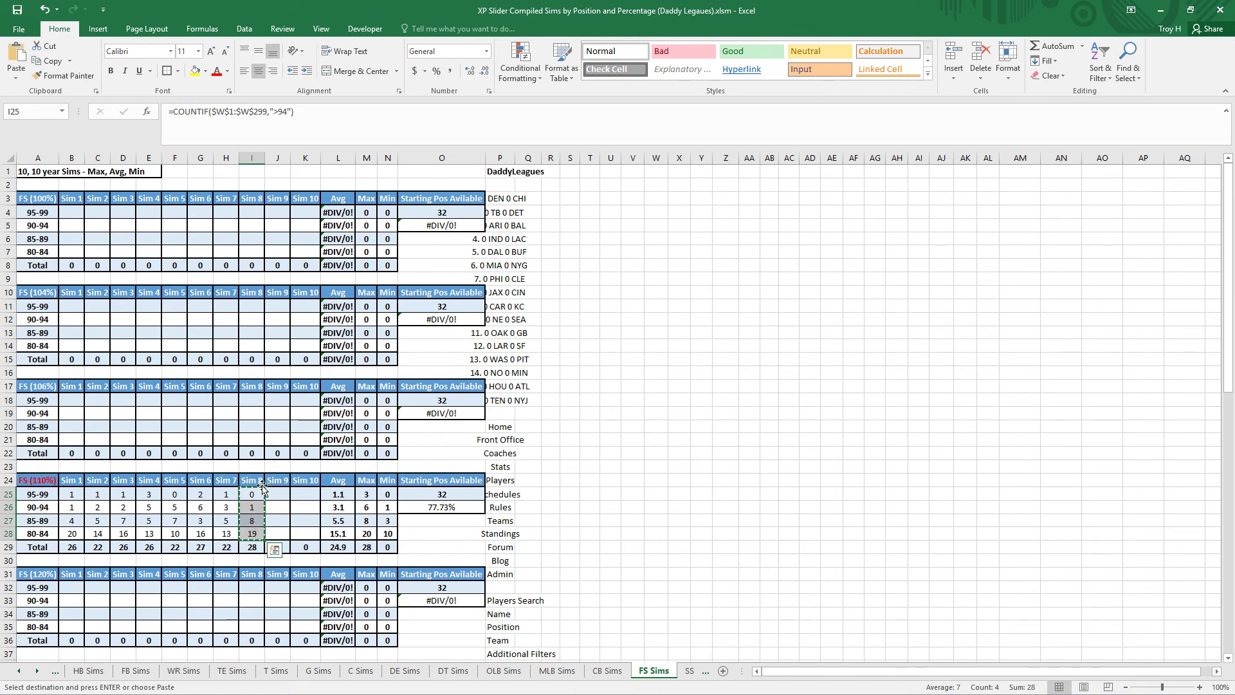
{"action": "right_click", "coordinate": [257, 499]}
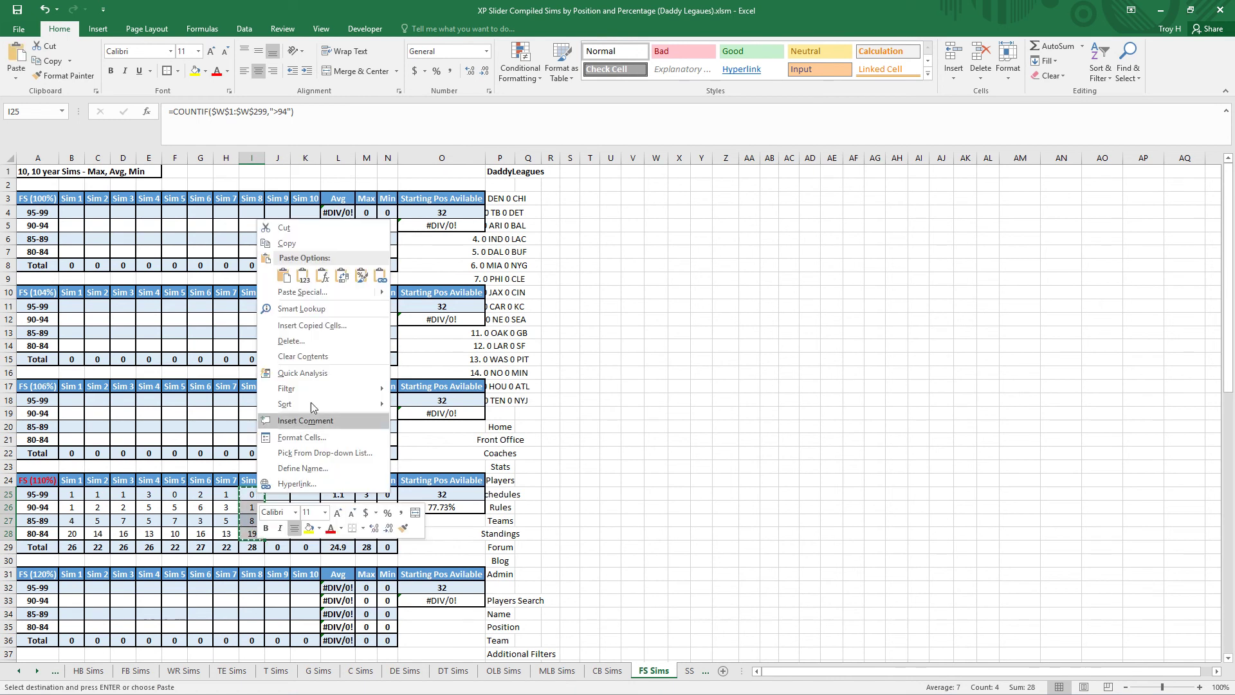
{"action": "left_click", "coordinate": [303, 276]}
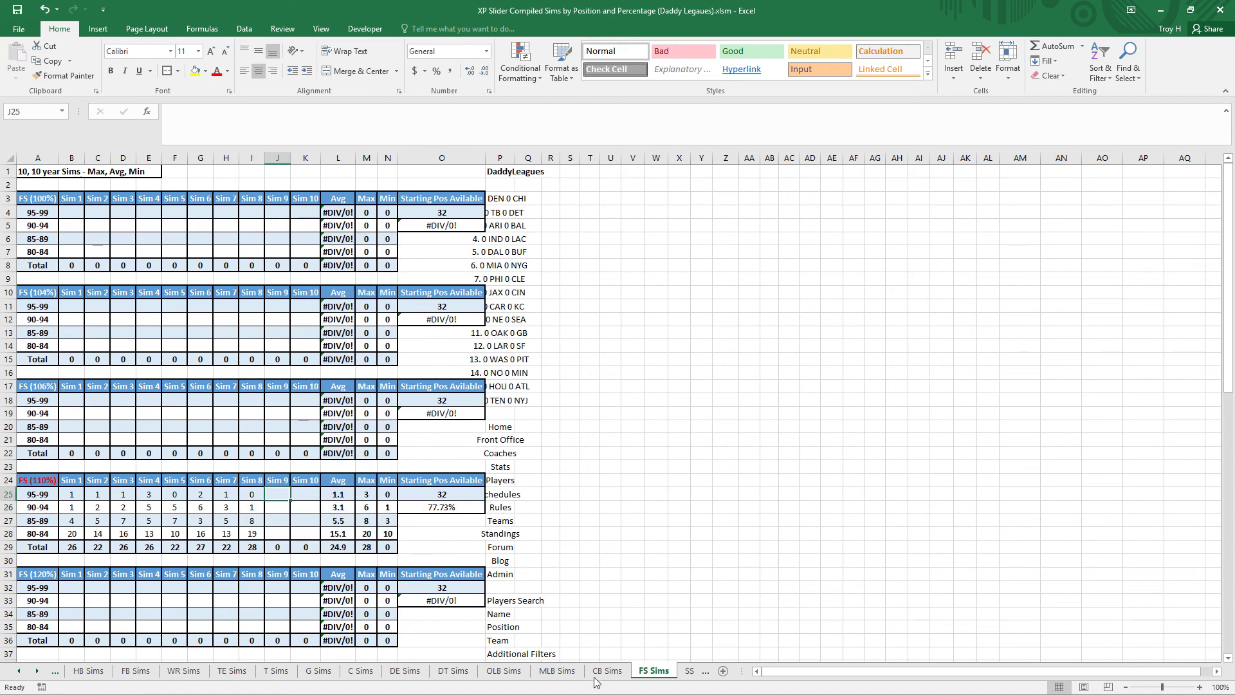
Step: On the SS Sims sheet, replace the Sim 8 formulas of the SS (92%) table in I11:I14 with their static values
{"action": "left_click", "coordinate": [683, 671]}
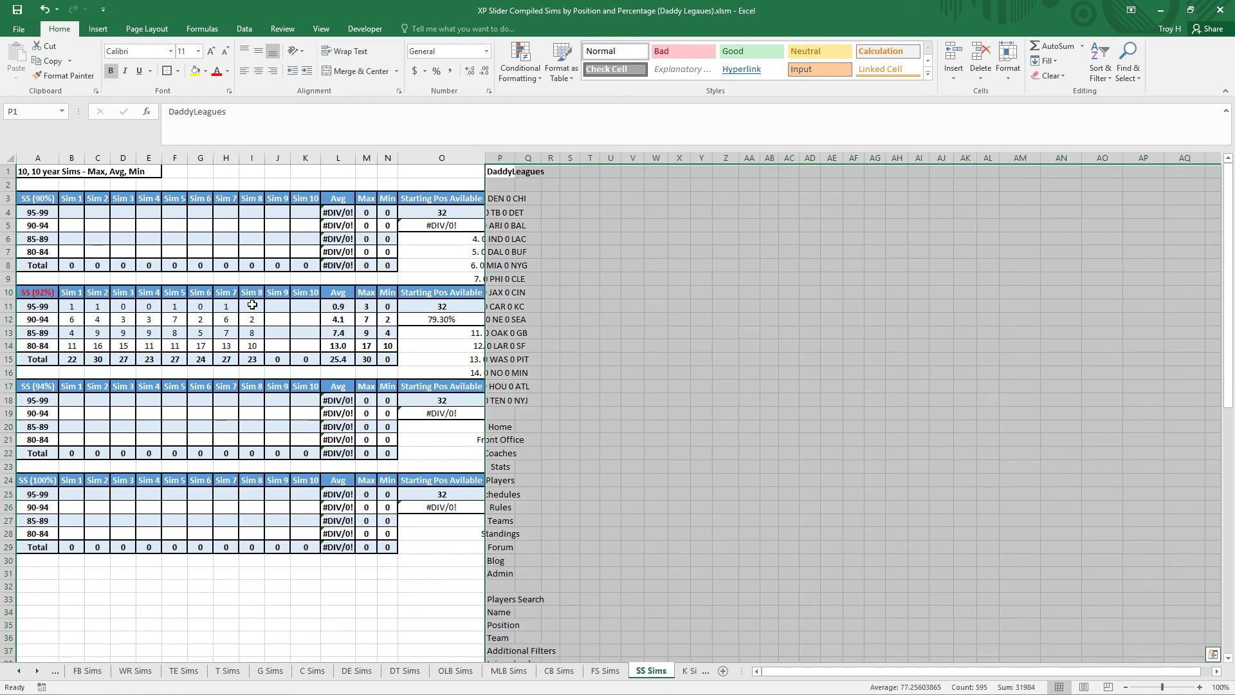
{"action": "left_click_drag", "start_coordinate": [252, 306], "coordinate": [252, 345]}
{"action": "key", "text": "ctrl+c"}
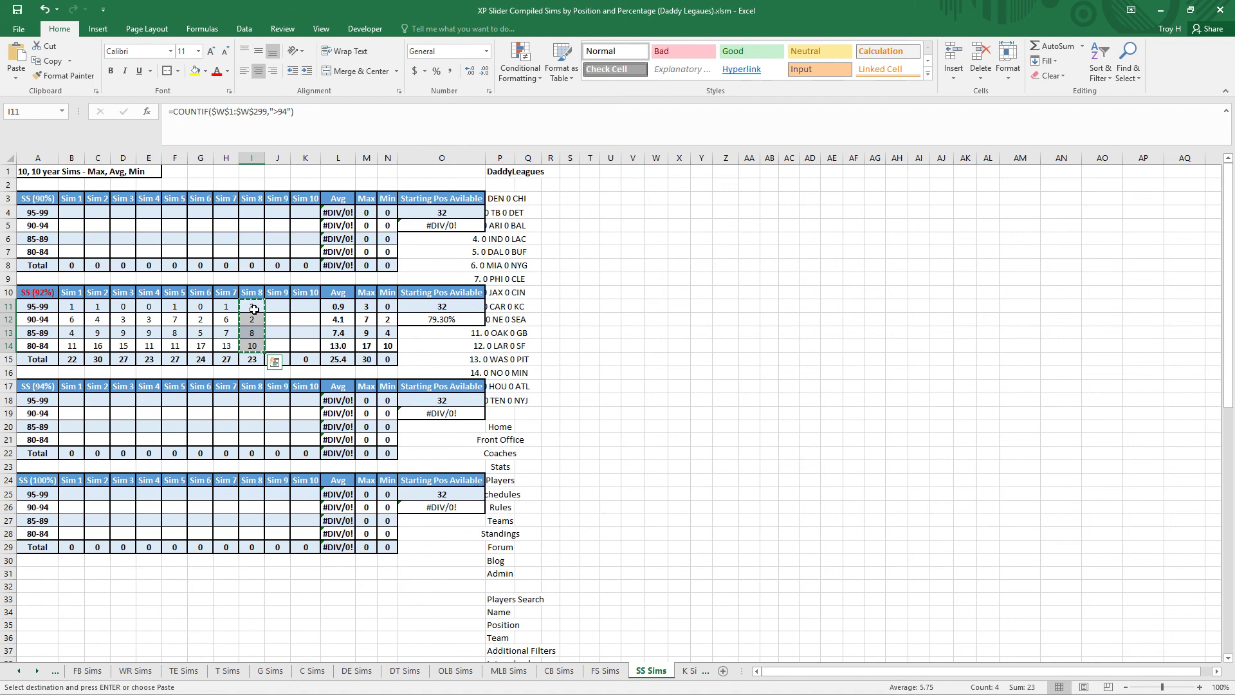
{"action": "right_click", "coordinate": [254, 309]}
{"action": "left_click", "coordinate": [301, 367]}
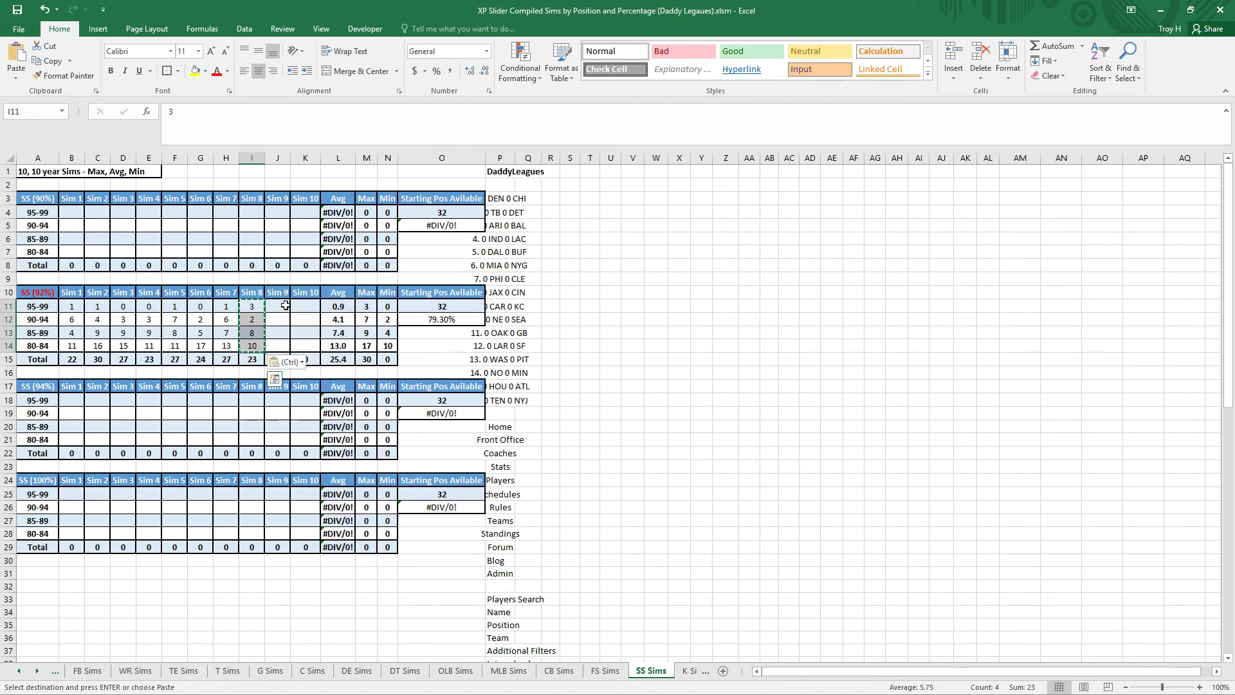
{"action": "key", "text": "Right"}
{"action": "key", "text": "Escape"}
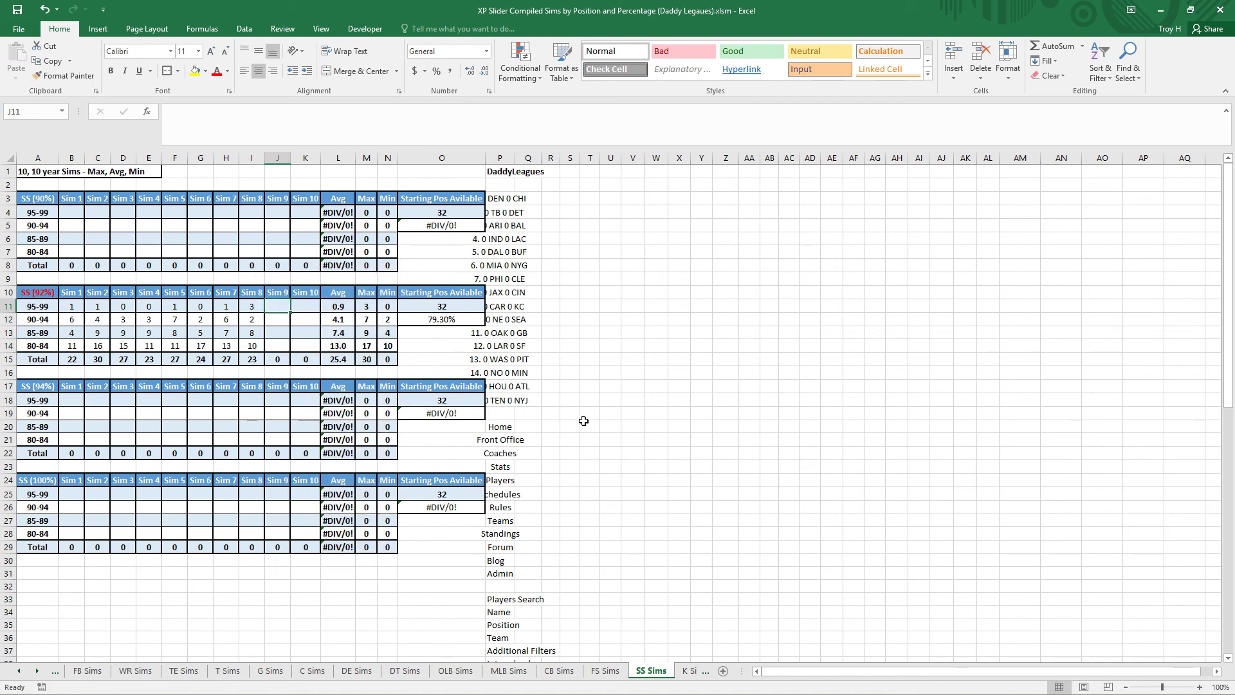
Step: On the K Sims sheet, replace the Sim 8 formulas of the K (130%) table in I4:I7 with their static values
{"action": "left_click", "coordinate": [688, 670]}
{"action": "left_click_drag", "start_coordinate": [257, 214], "coordinate": [261, 251]}
{"action": "key", "text": "ctrl+c"}
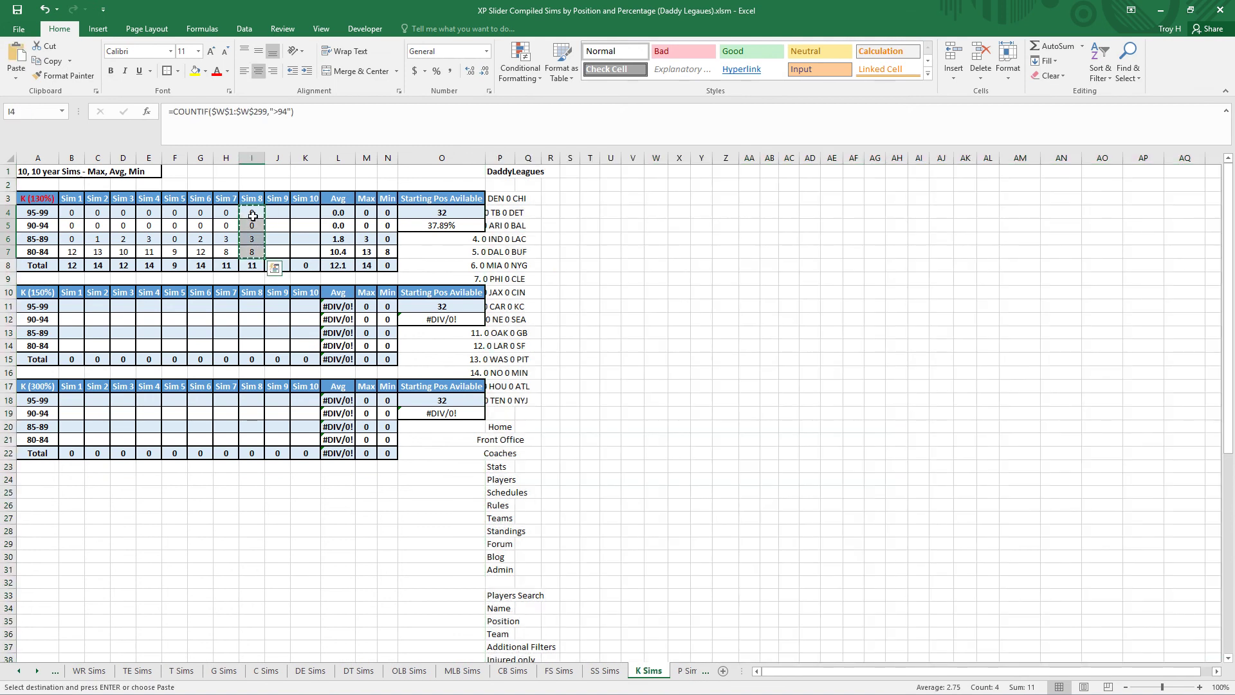
{"action": "right_click", "coordinate": [251, 215]}
{"action": "left_click", "coordinate": [299, 273]}
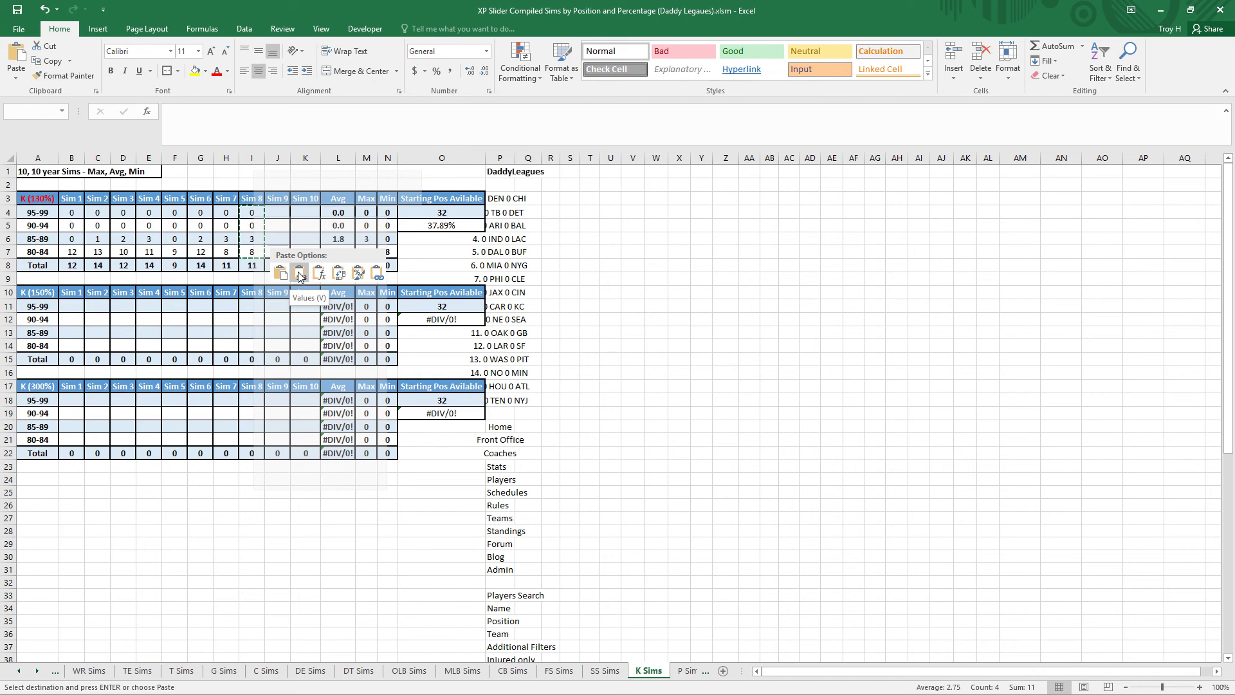
{"action": "left_click", "coordinate": [299, 274]}
{"action": "key", "text": "Escape"}
{"action": "key", "text": "Right"}
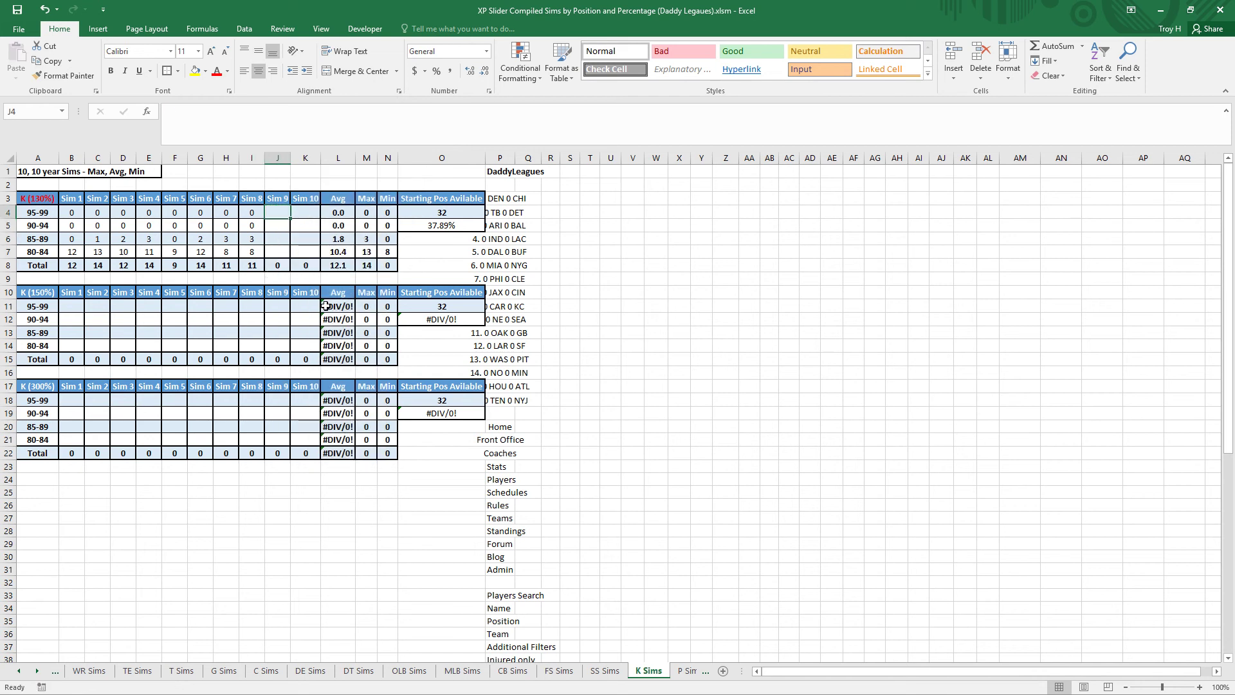
Step: On the P Sims sheet, replace the Sim 9 formulas of the P (110%) table in J4:J7 with their static values
{"action": "left_click", "coordinate": [687, 670]}
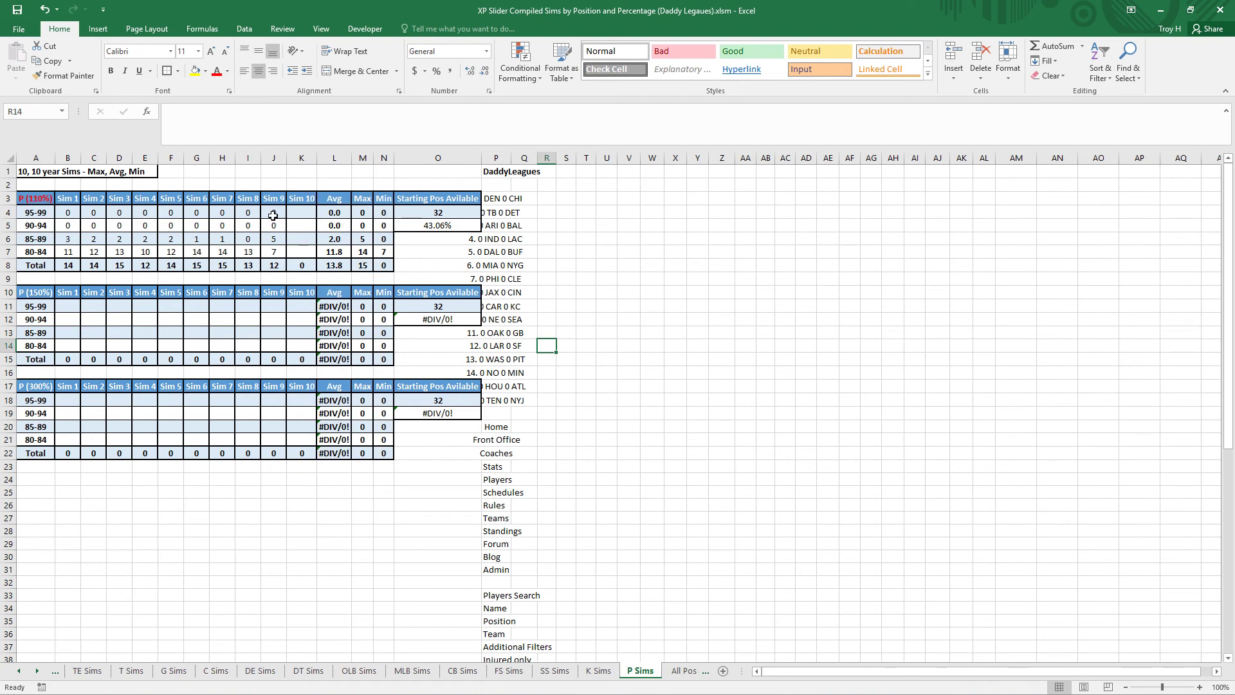
{"action": "left_click_drag", "start_coordinate": [273, 213], "coordinate": [275, 254]}
{"action": "key", "text": "ctrl+c"}
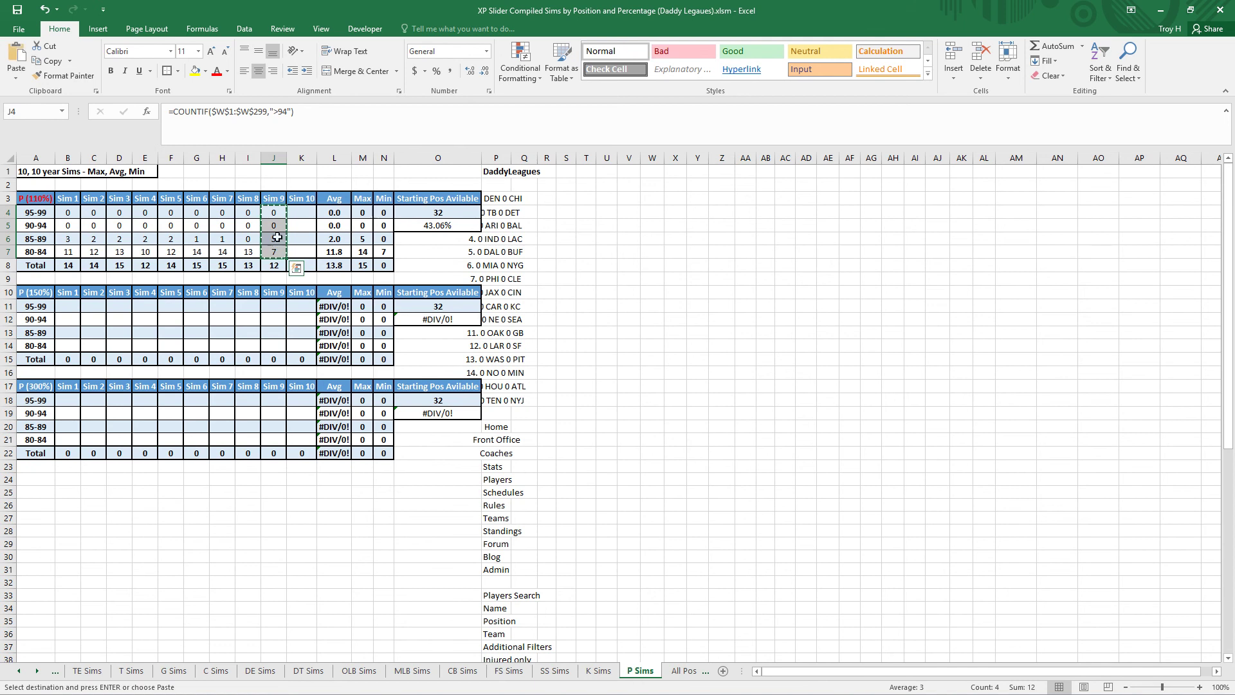
{"action": "right_click", "coordinate": [277, 213]}
{"action": "left_click", "coordinate": [323, 269]}
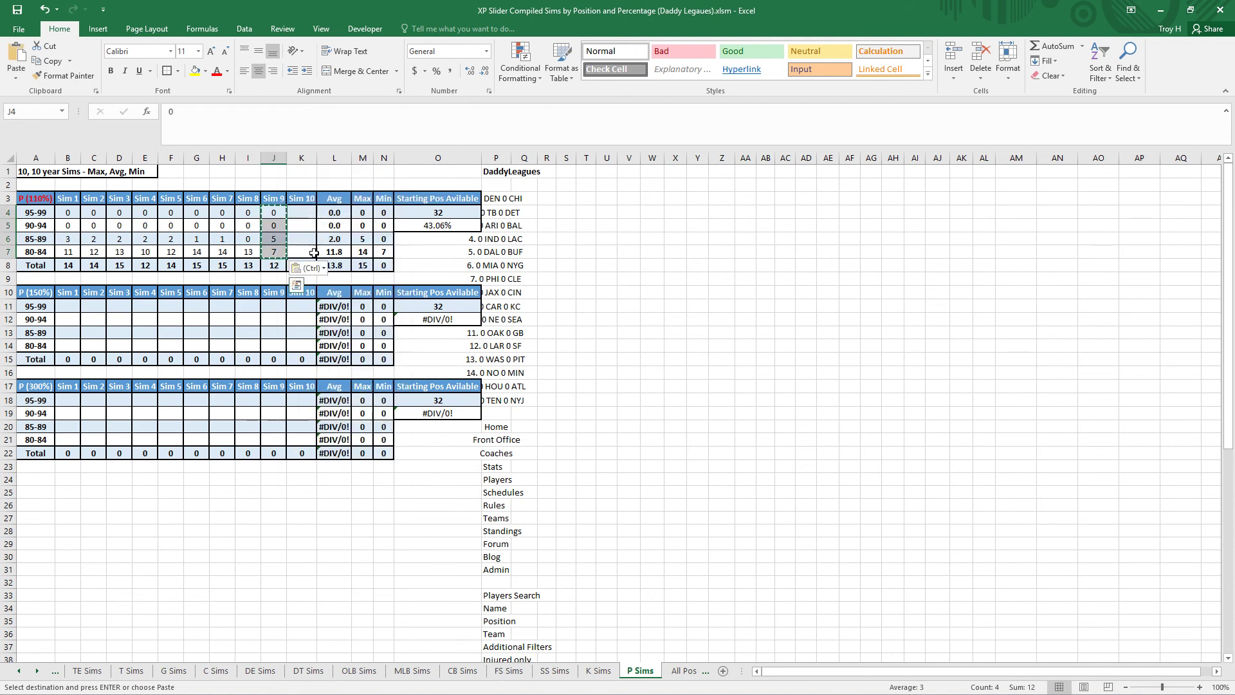
{"action": "left_click", "coordinate": [311, 216]}
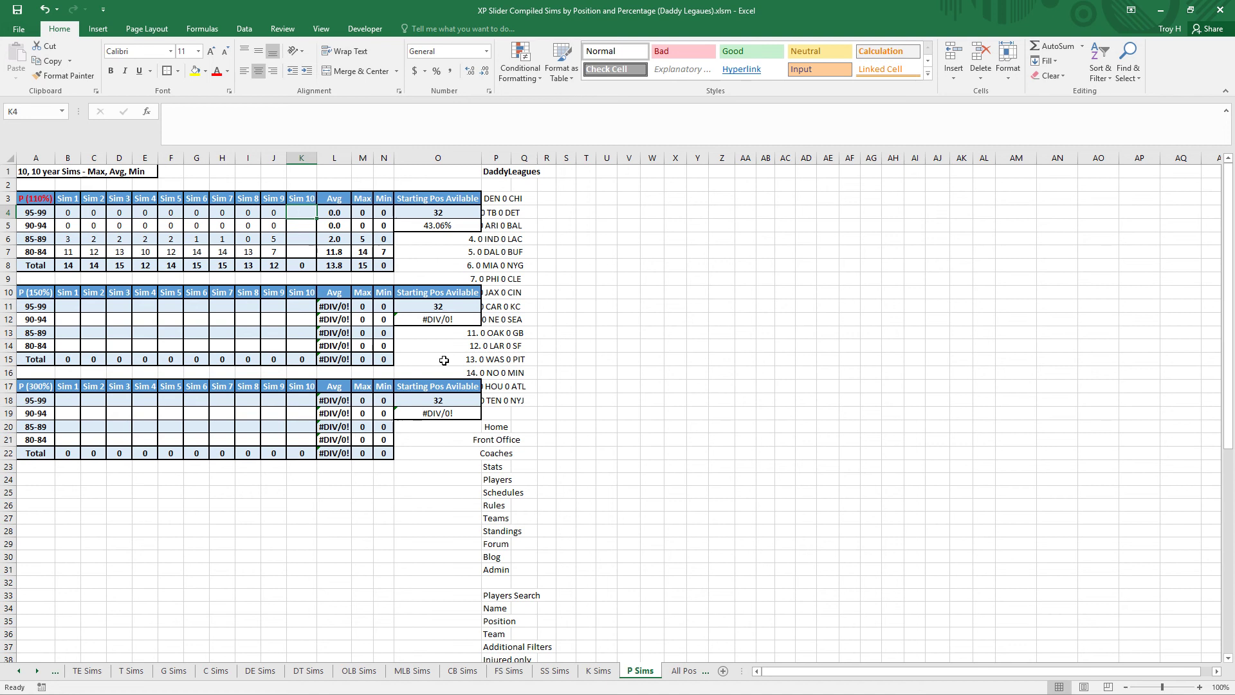
Step: Copy the four COUNTIF formulas in B1:B4 of the Master Formula sheet
{"action": "scroll", "coordinate": [71, 671], "scroll_direction": "down", "scroll_amount": 3}
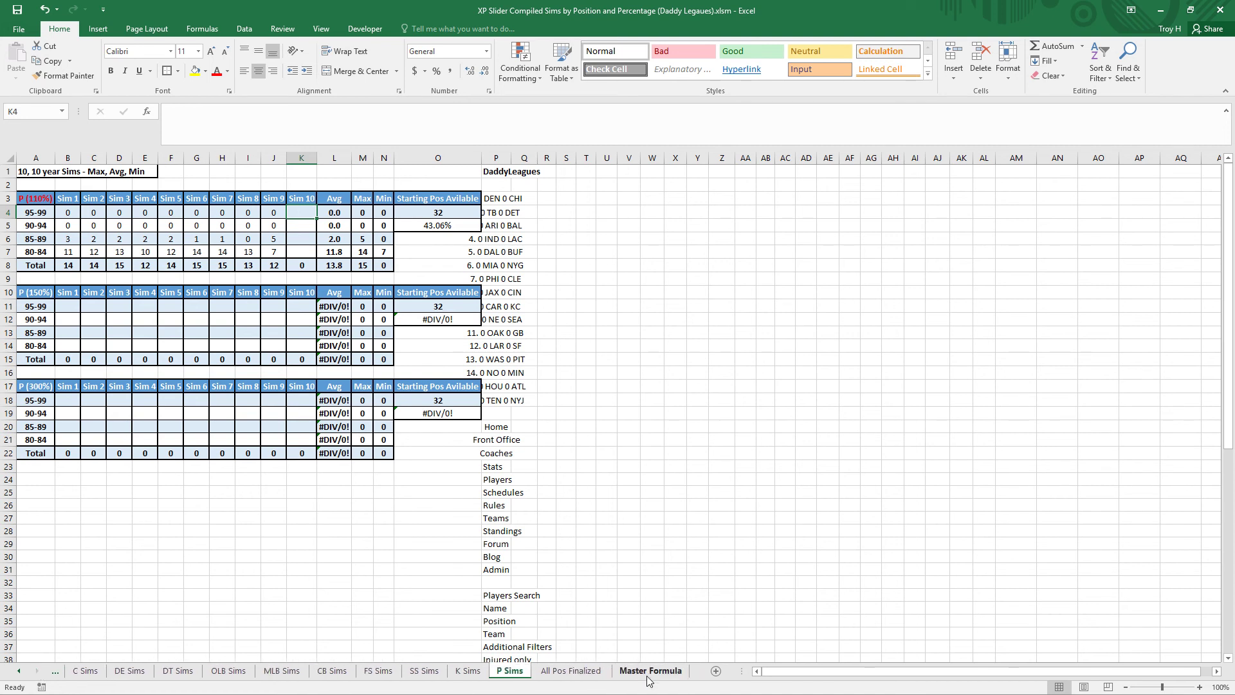
{"action": "left_click", "coordinate": [647, 673]}
{"action": "left_click_drag", "start_coordinate": [89, 174], "coordinate": [103, 207]}
{"action": "left_click", "coordinate": [103, 176]}
{"action": "left_click", "coordinate": [178, 184]}
{"action": "right_click", "coordinate": [95, 178]}
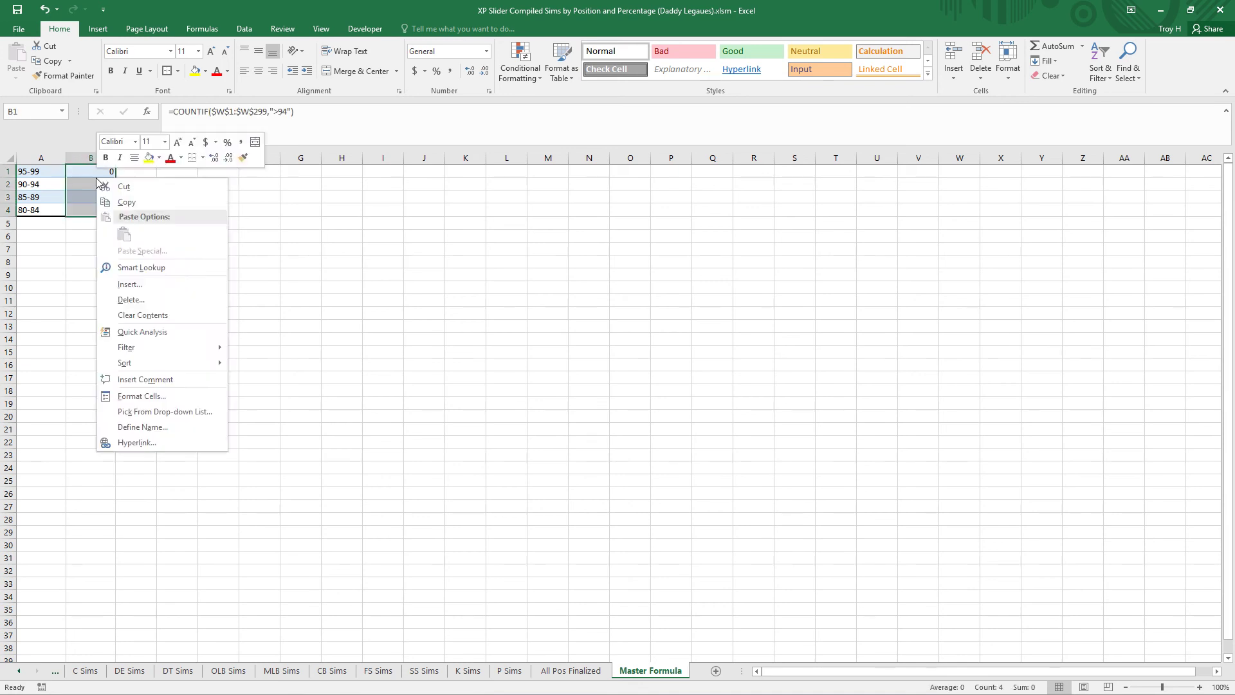
{"action": "left_click", "coordinate": [145, 200]}
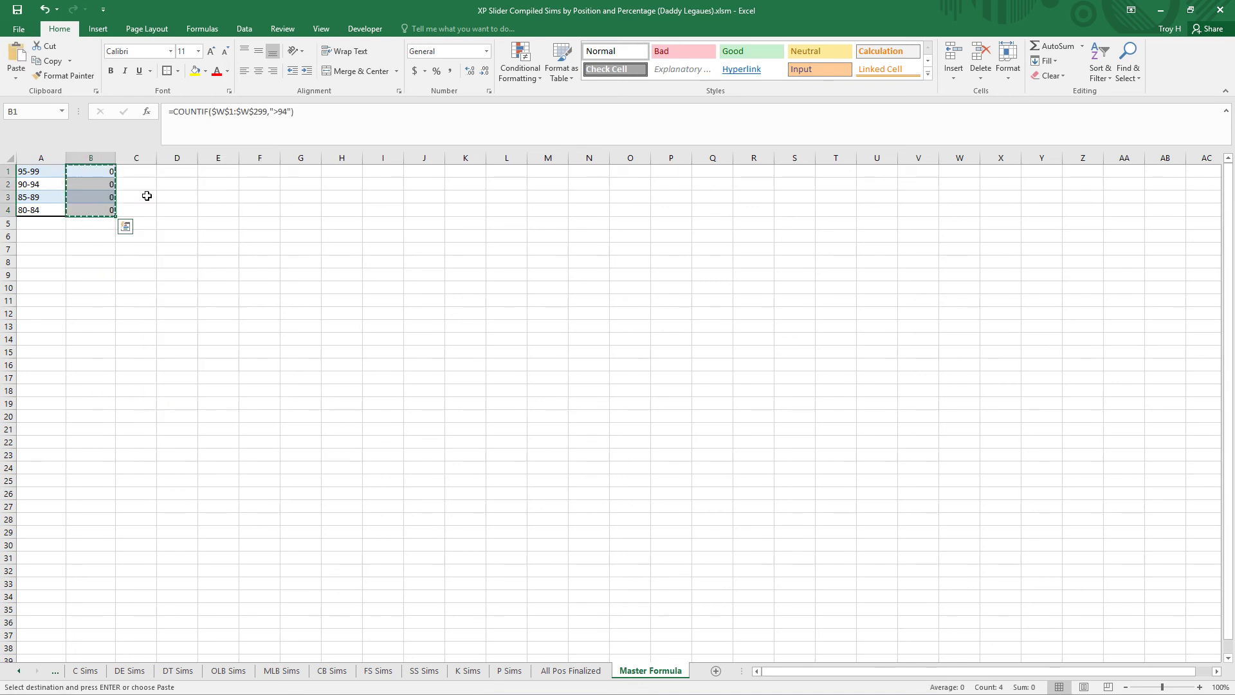
Step: On the QB Sims sheet, paste the copied formulas only into the Sim 6 column of the QB (70%) table, starting at G4
{"action": "right_click", "coordinate": [26, 671]}
{"action": "double_click", "coordinate": [46, 500]}
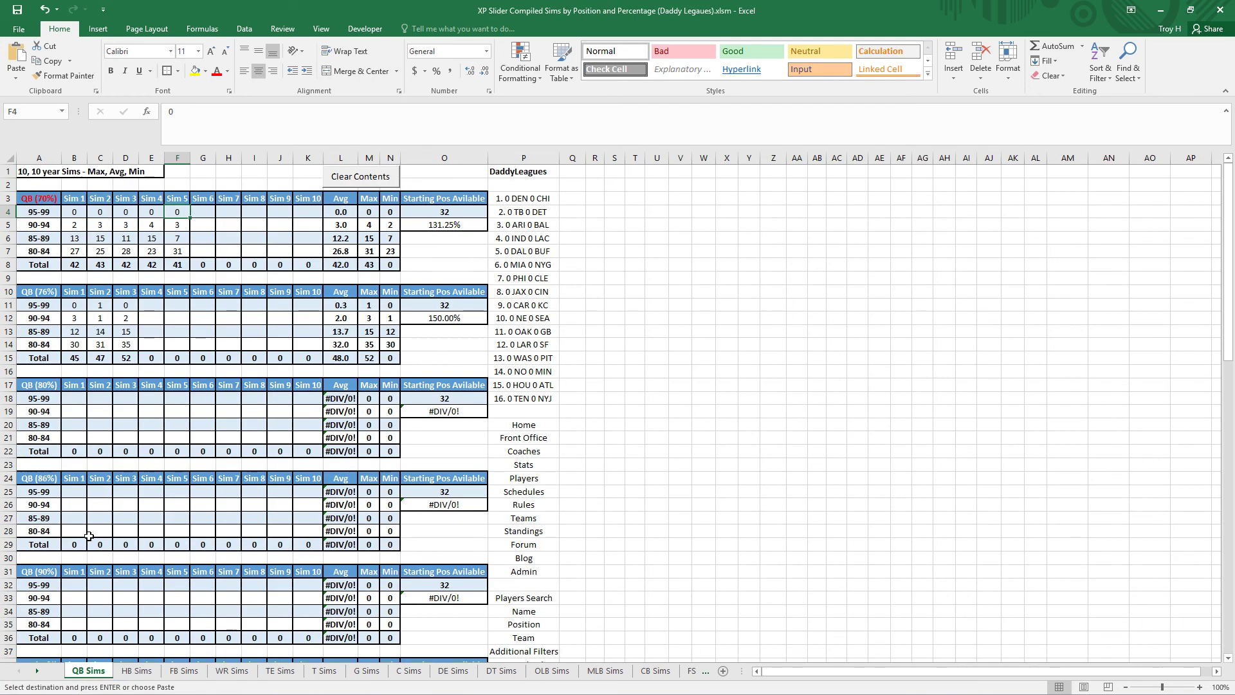
{"action": "left_click", "coordinate": [205, 211]}
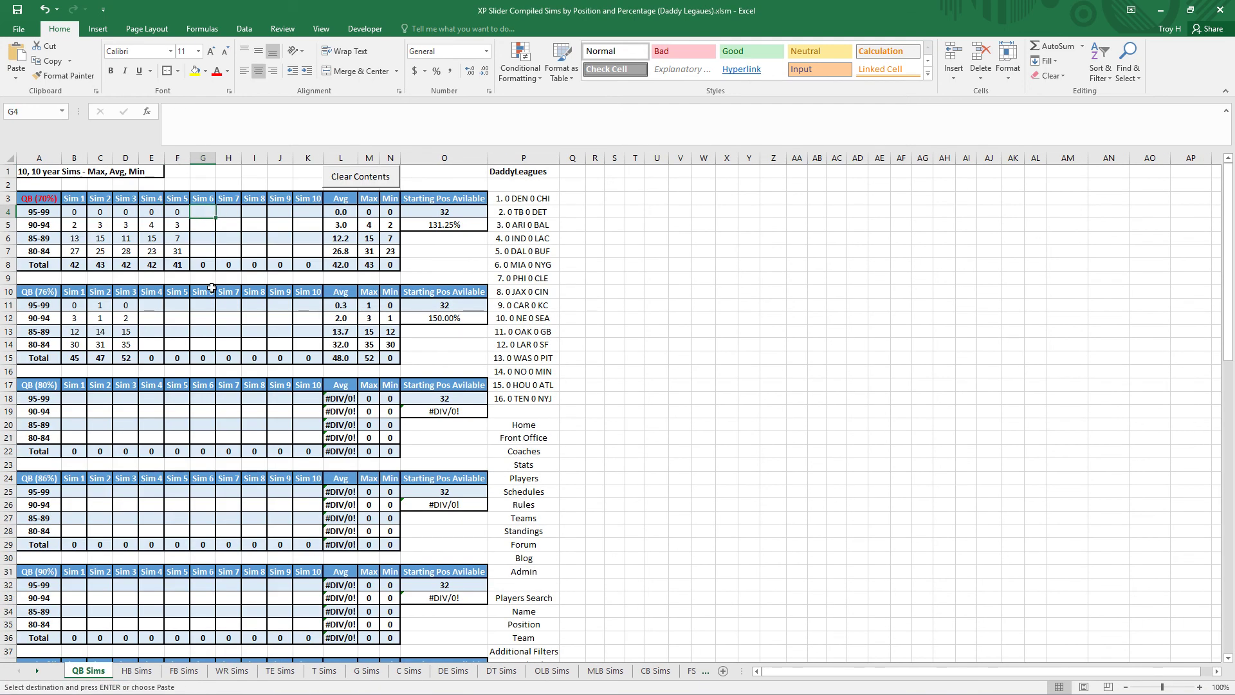
{"action": "right_click", "coordinate": [207, 214]}
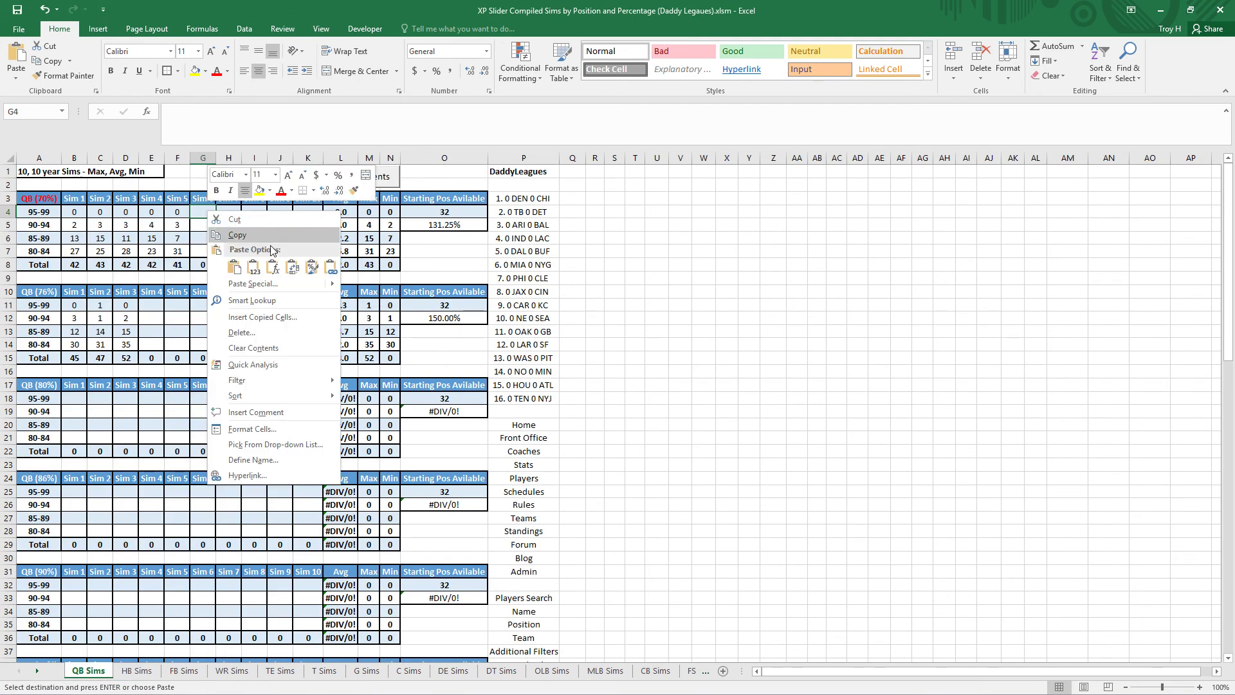
{"action": "left_click", "coordinate": [276, 271]}
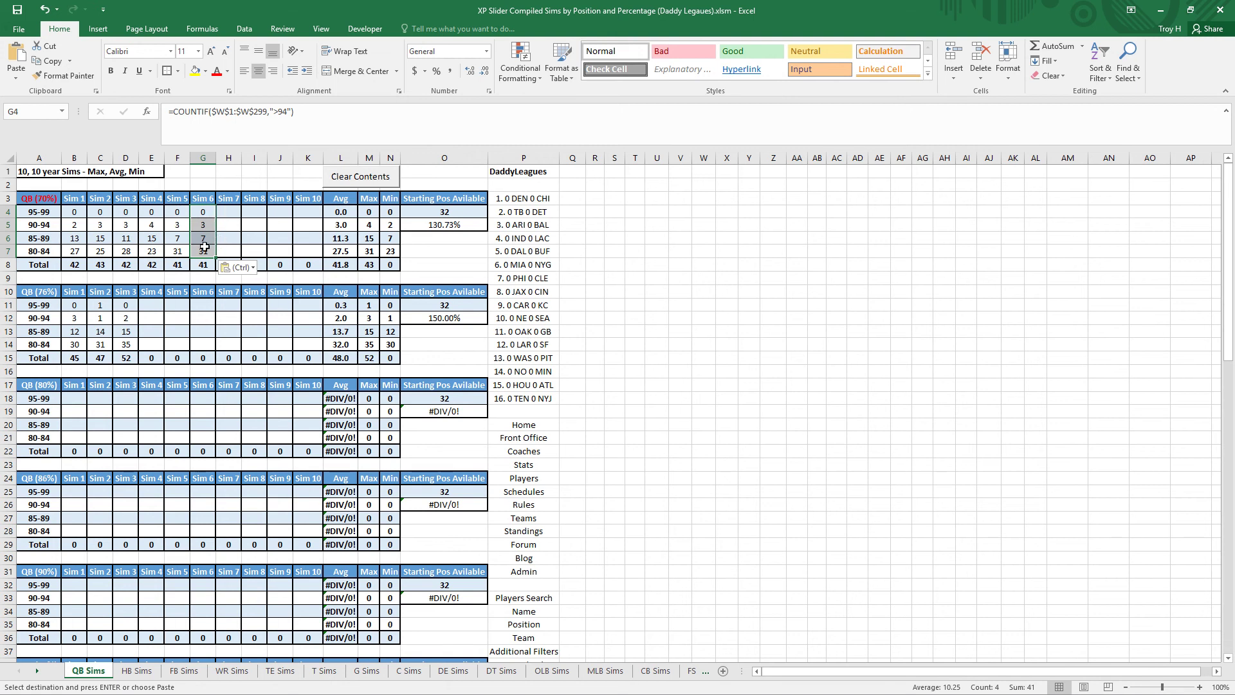
Step: On the HB Sims sheet, paste the copied formulas only into the Sim 5 column of the HB (106%) table, starting at F4
{"action": "left_click", "coordinate": [136, 671]}
{"action": "right_click", "coordinate": [180, 215]}
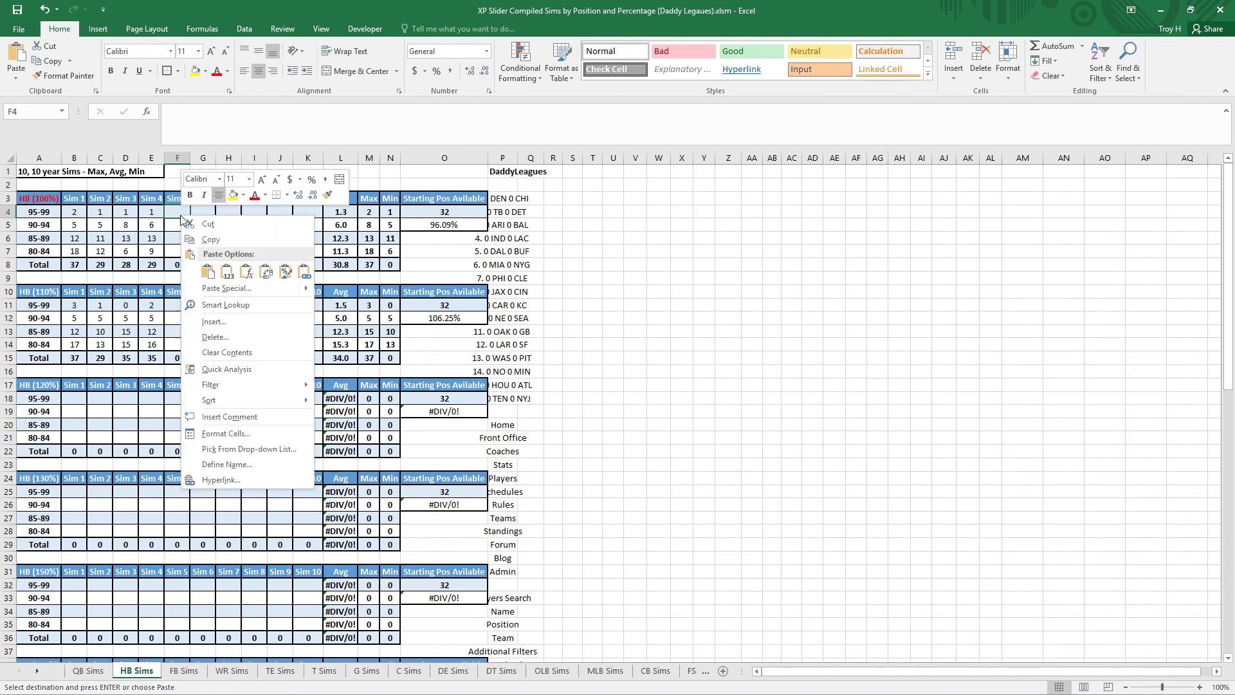
{"action": "left_click", "coordinate": [248, 272]}
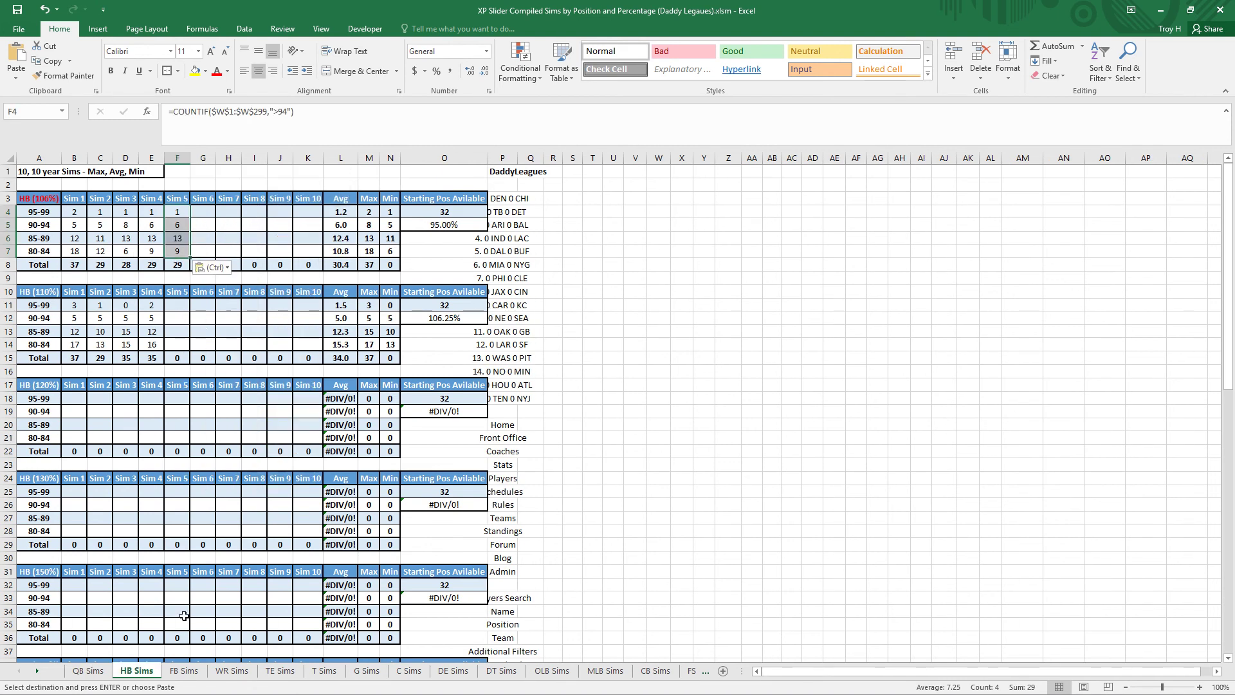
Step: On the FB Sims sheet, paste the copied formulas only into the Sim 9 column of the FB (26%) table, starting at J4
{"action": "left_click", "coordinate": [184, 670]}
{"action": "left_click", "coordinate": [280, 216]}
{"action": "right_click", "coordinate": [280, 216]}
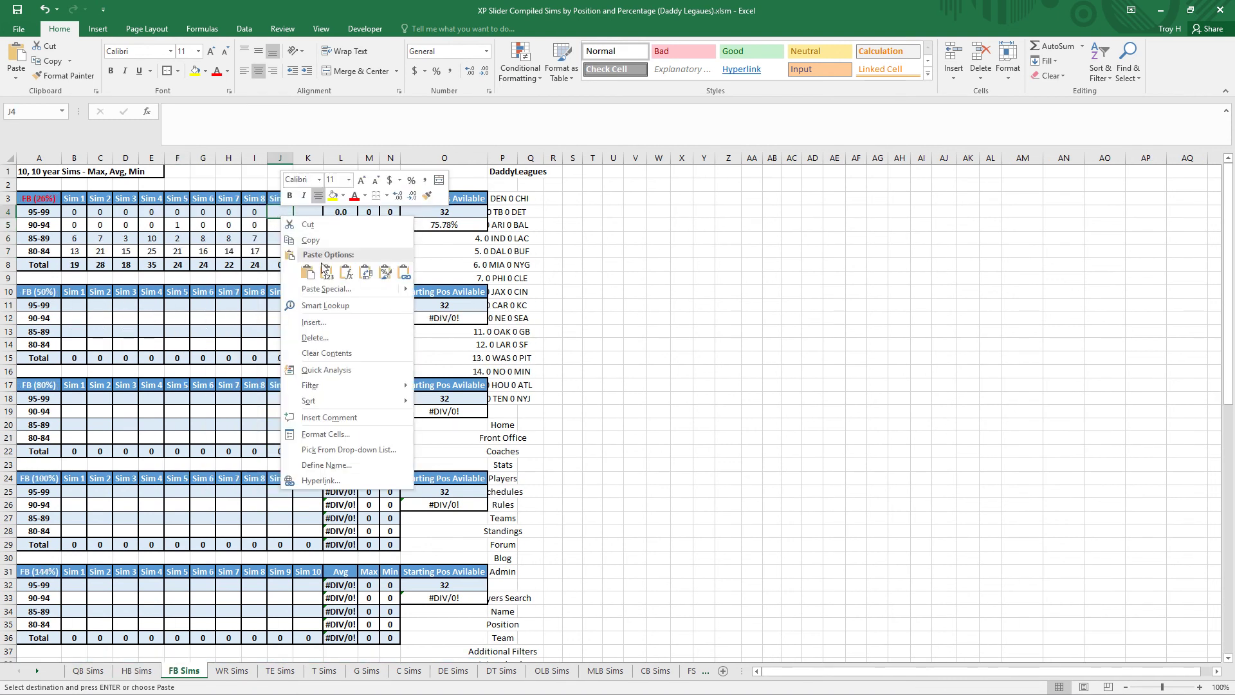
{"action": "left_click", "coordinate": [349, 275]}
Step: On the WR Sims sheet, paste the copied formulas only into the Sim 6 column of the WR (60%) table, starting at G11
{"action": "left_click", "coordinate": [232, 671]}
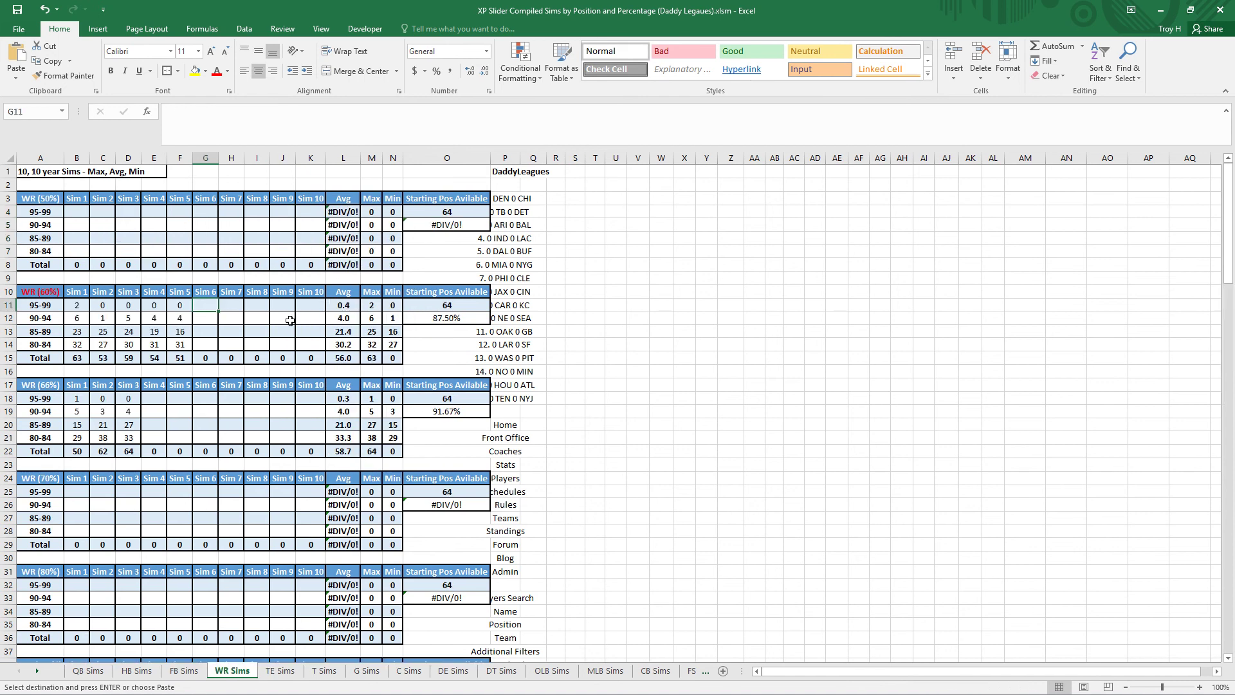
{"action": "right_click", "coordinate": [204, 307]}
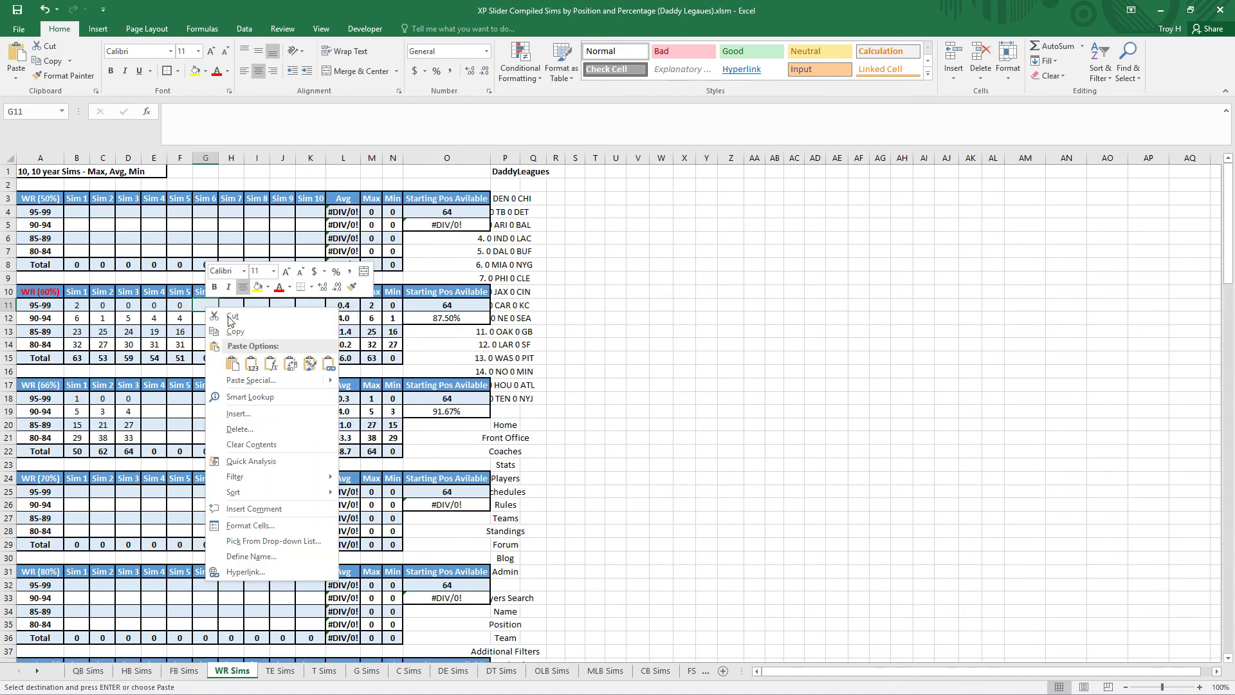
{"action": "left_click", "coordinate": [273, 365]}
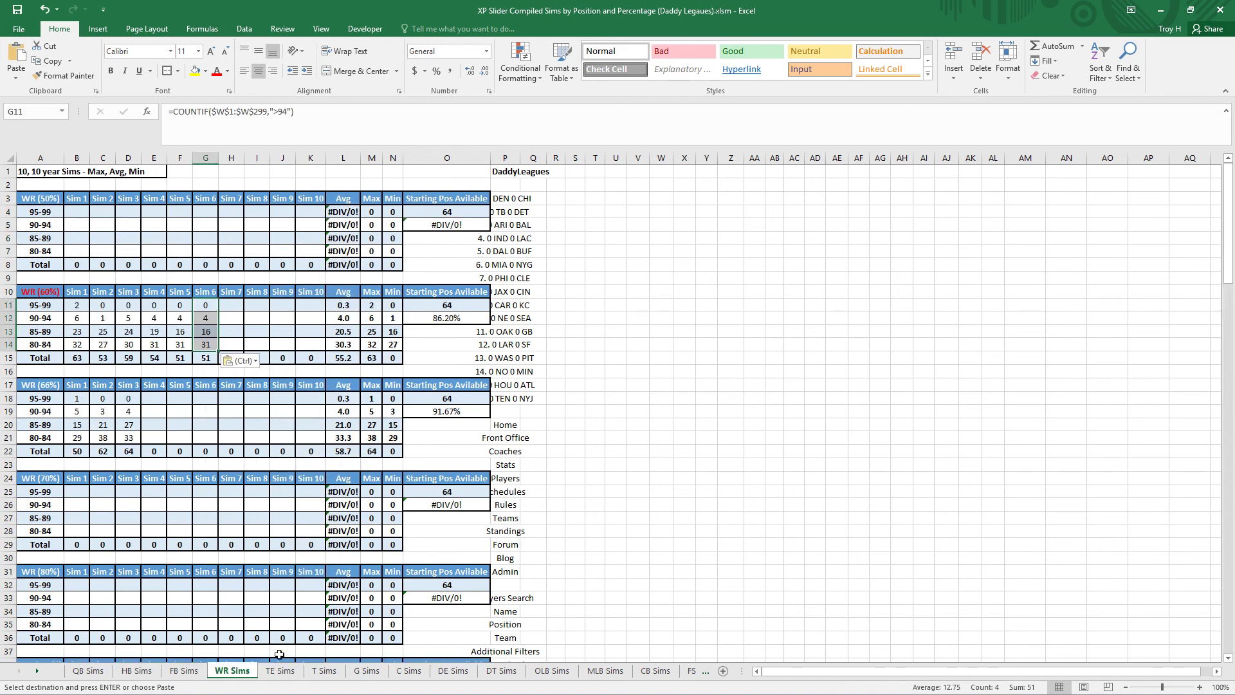
Step: On the TE Sims sheet, paste the copied formulas only into the Sim 5 column of the TE (84%) table, starting at F4
{"action": "left_click", "coordinate": [281, 671]}
{"action": "right_click", "coordinate": [194, 210]}
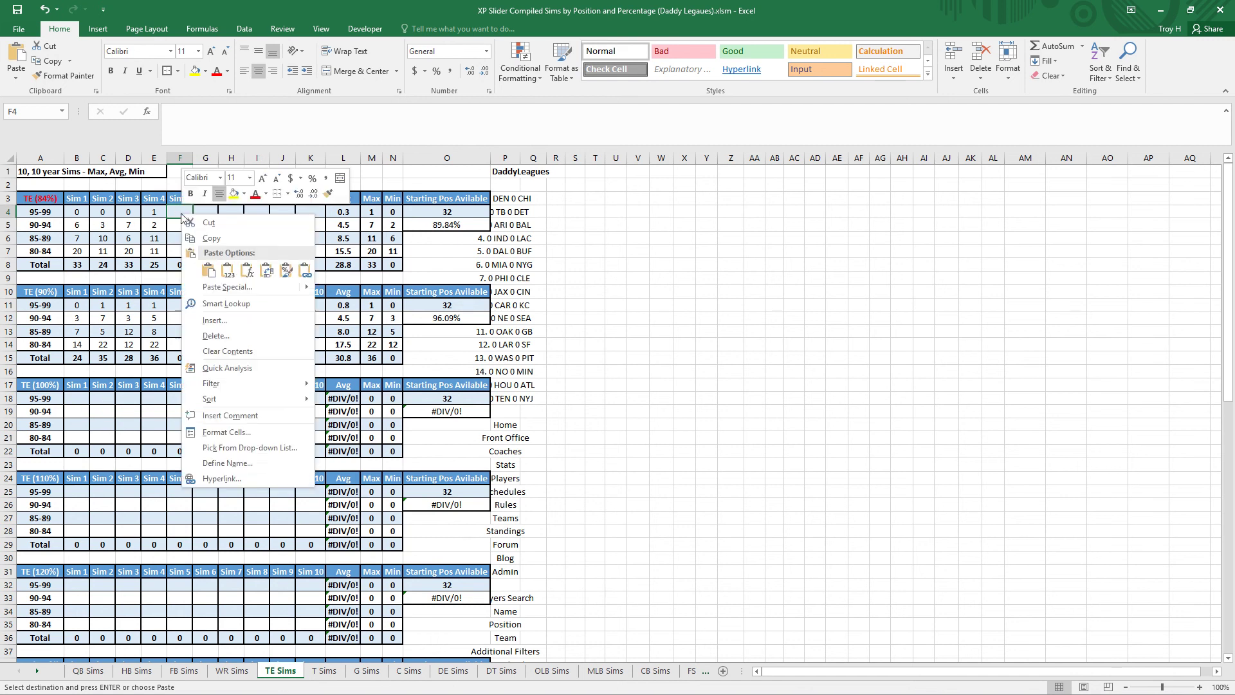
{"action": "left_click", "coordinate": [263, 269]}
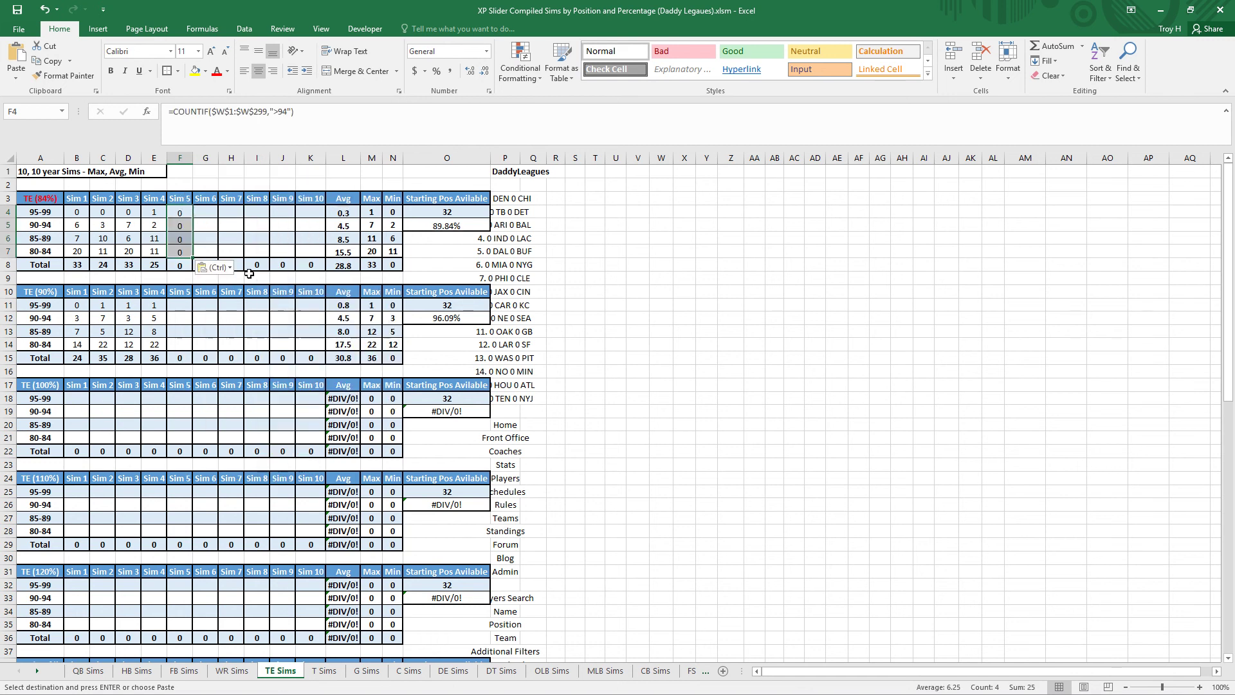
Step: On the T Sims sheet, paste the copied formulas only into the Sim 6 column of the T (76%) table, starting at G11
{"action": "left_click", "coordinate": [324, 671]}
{"action": "right_click", "coordinate": [207, 305]}
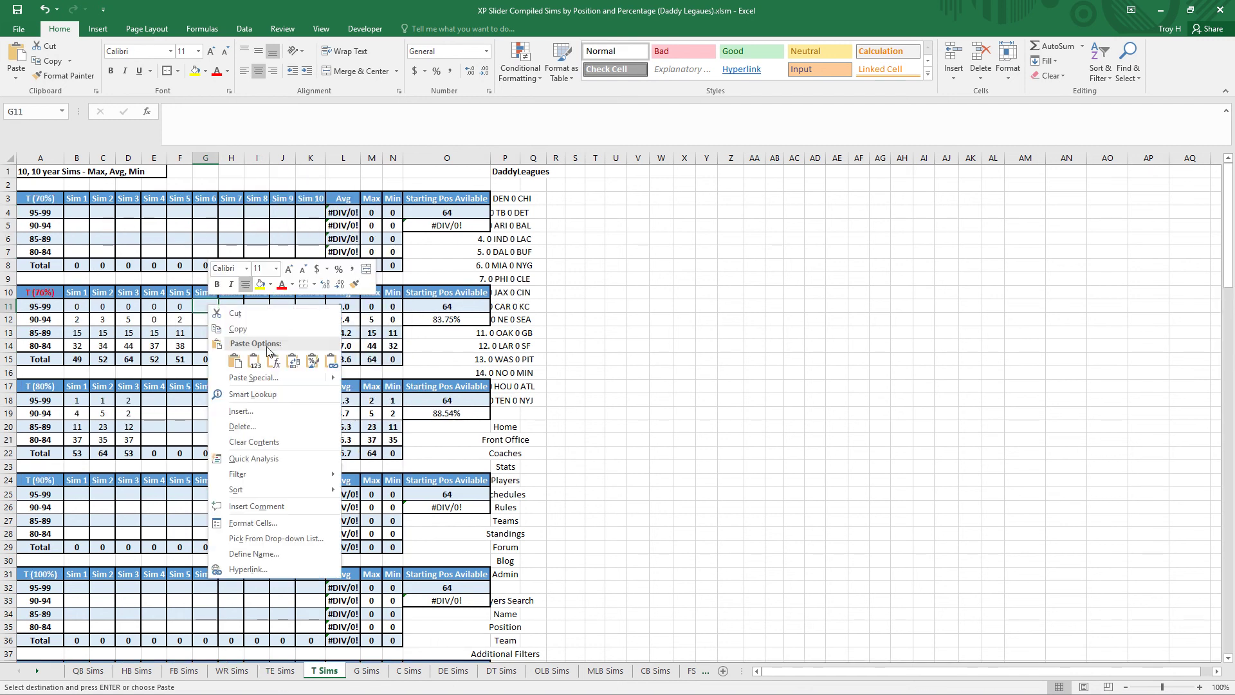
{"action": "left_click", "coordinate": [275, 359]}
Step: On the G Sims sheet, paste the copied formulas only into the Sim 9 column of the G (86%) table, starting at J11
{"action": "left_click", "coordinate": [367, 671]}
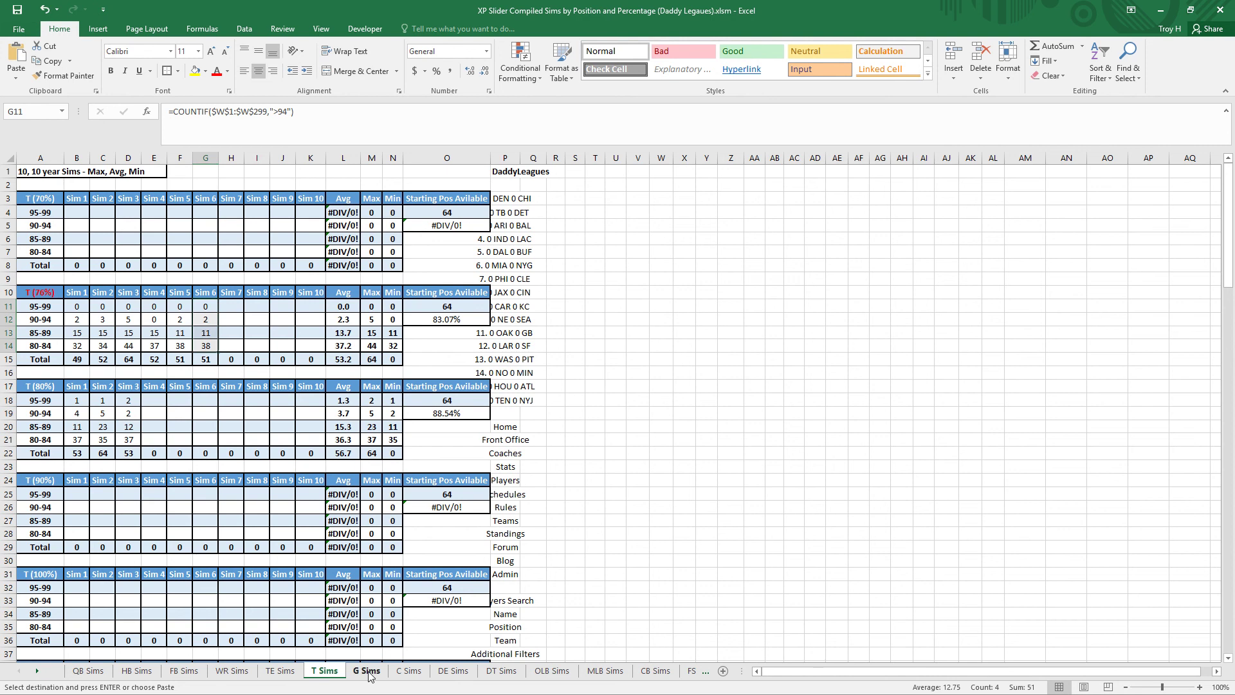
{"action": "right_click", "coordinate": [279, 310]}
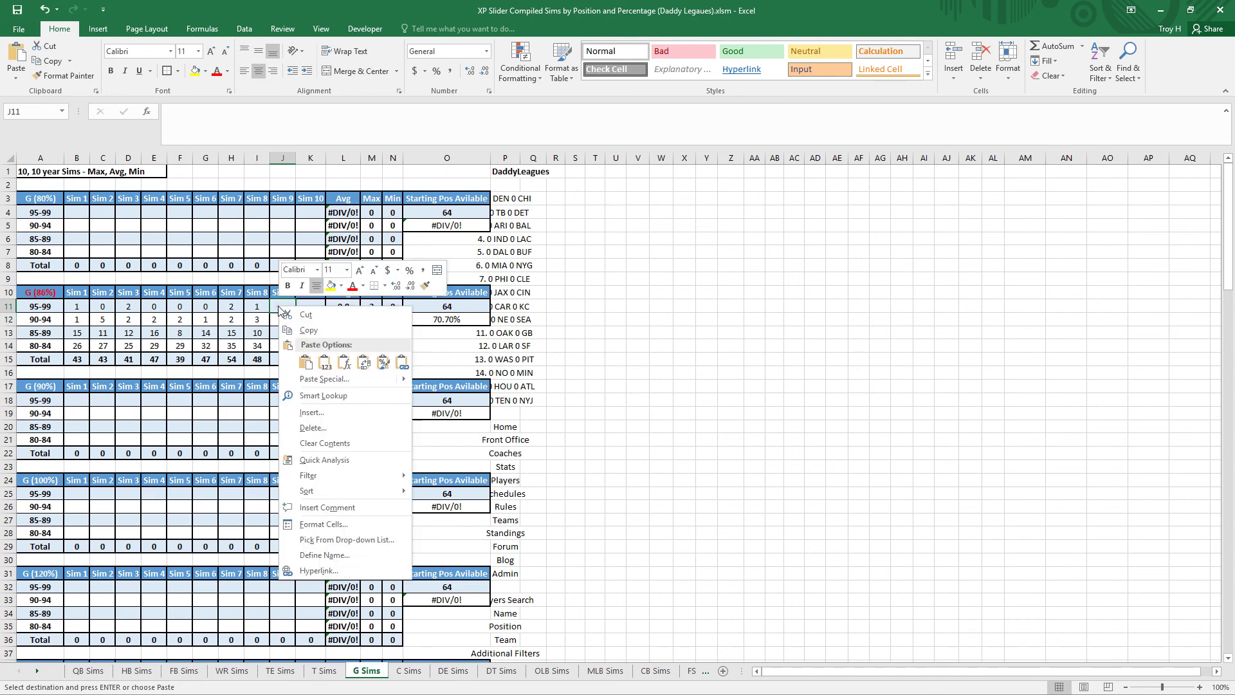
{"action": "left_click", "coordinate": [345, 362]}
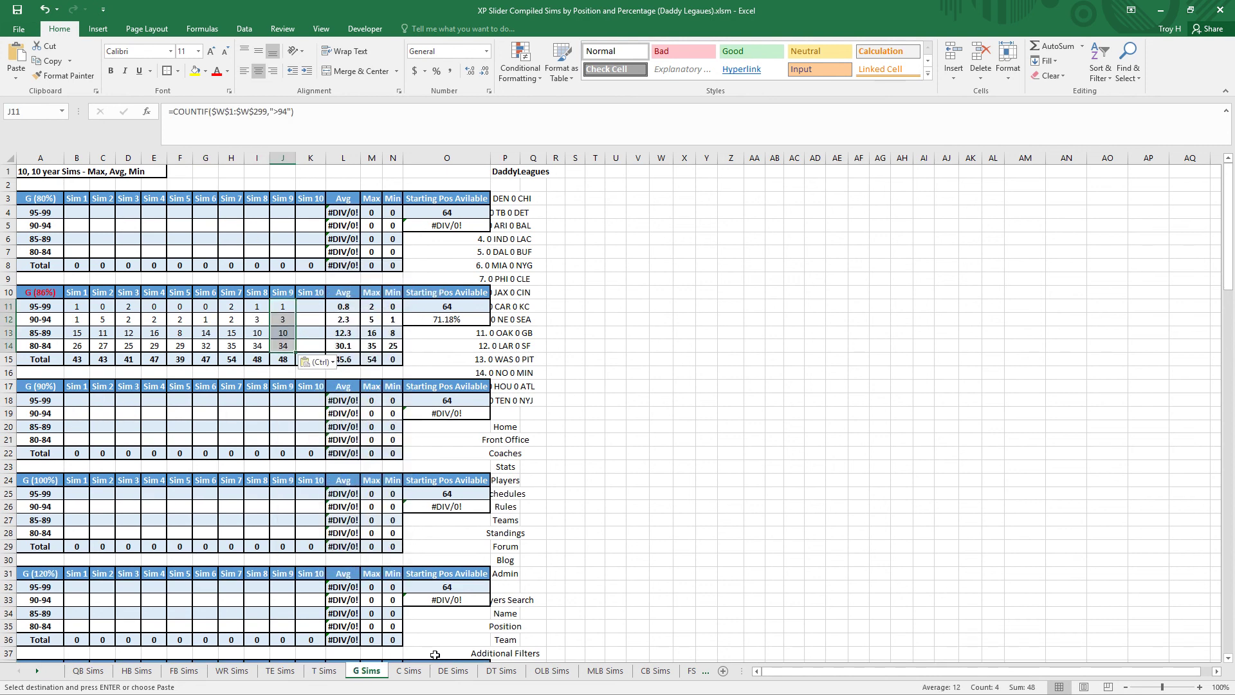
Step: On the C Sims sheet, paste the copied formulas only into the Sim 6 column of the C (106%) table, starting at G4
{"action": "left_click", "coordinate": [409, 672]}
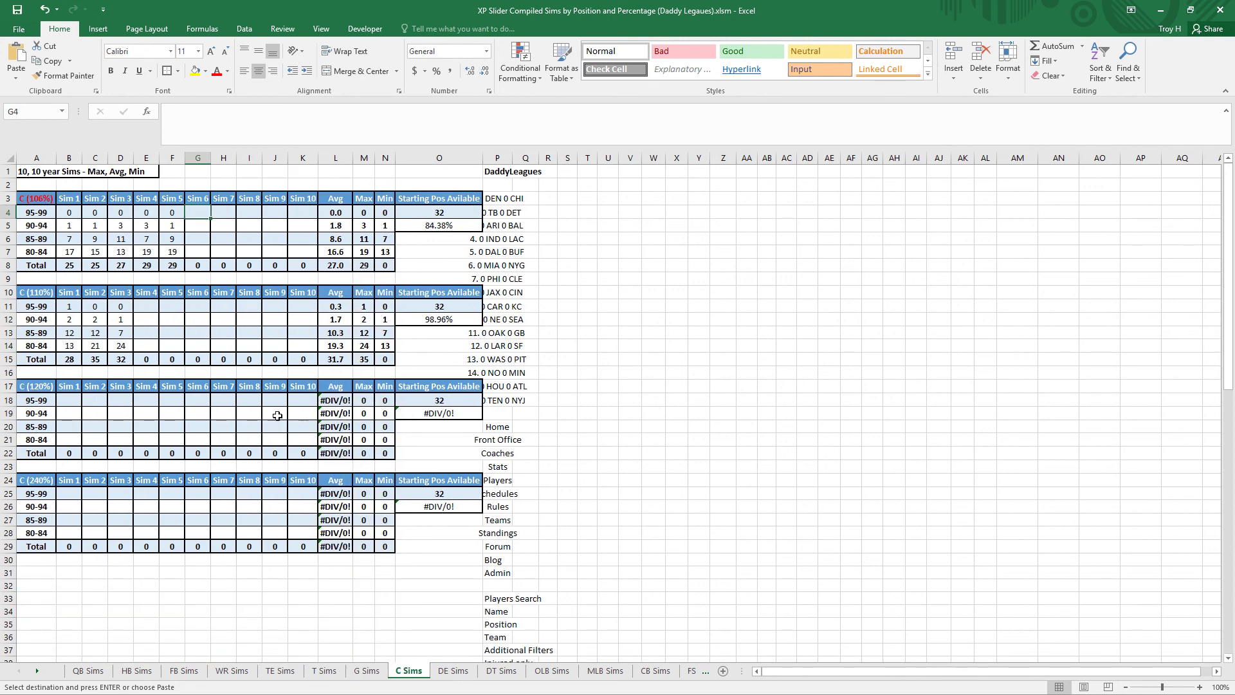
{"action": "right_click", "coordinate": [197, 212]}
{"action": "left_click", "coordinate": [267, 269]}
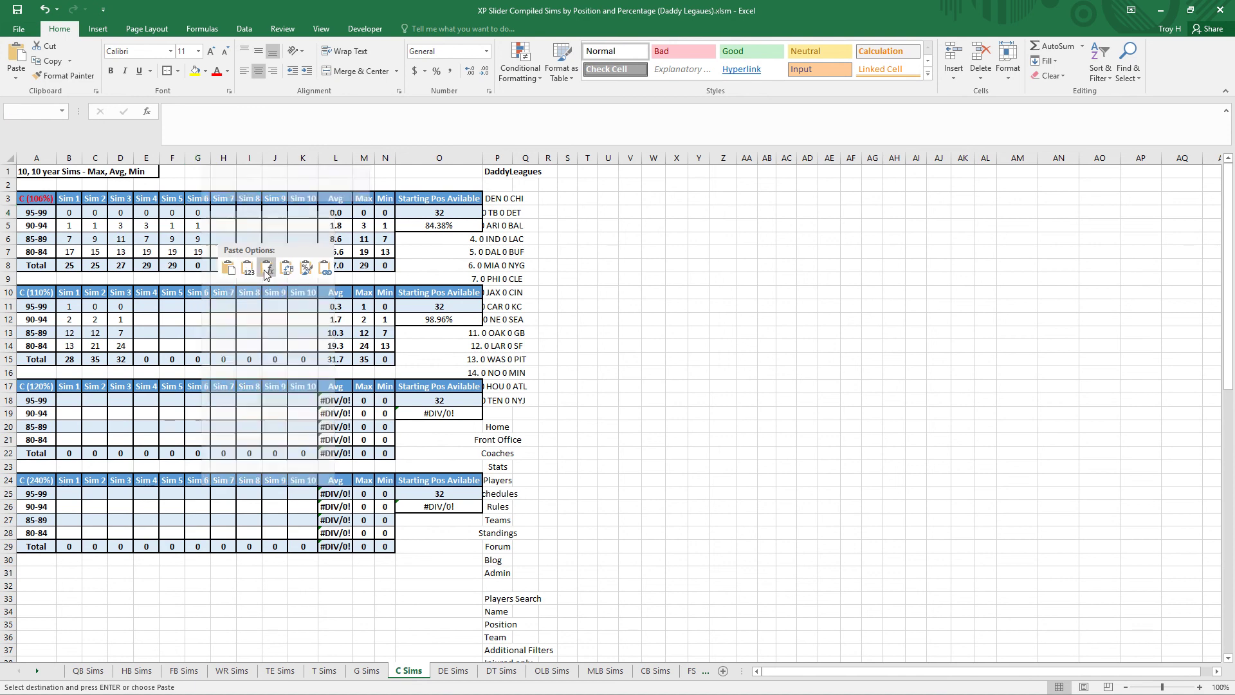
Step: On the DE Sims sheet, paste the copied formulas only into the Sim 9 column of the DE (80%) table, starting at J4
{"action": "left_click", "coordinate": [456, 671]}
{"action": "right_click", "coordinate": [275, 211]}
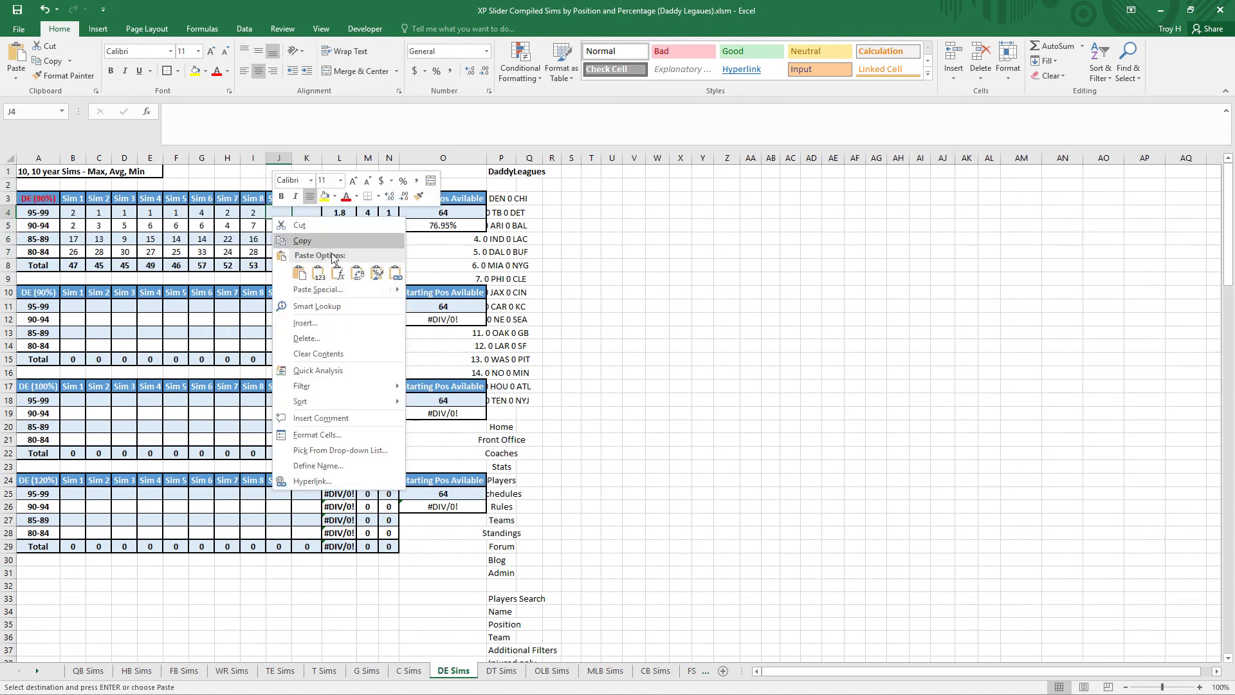
{"action": "left_click", "coordinate": [342, 273]}
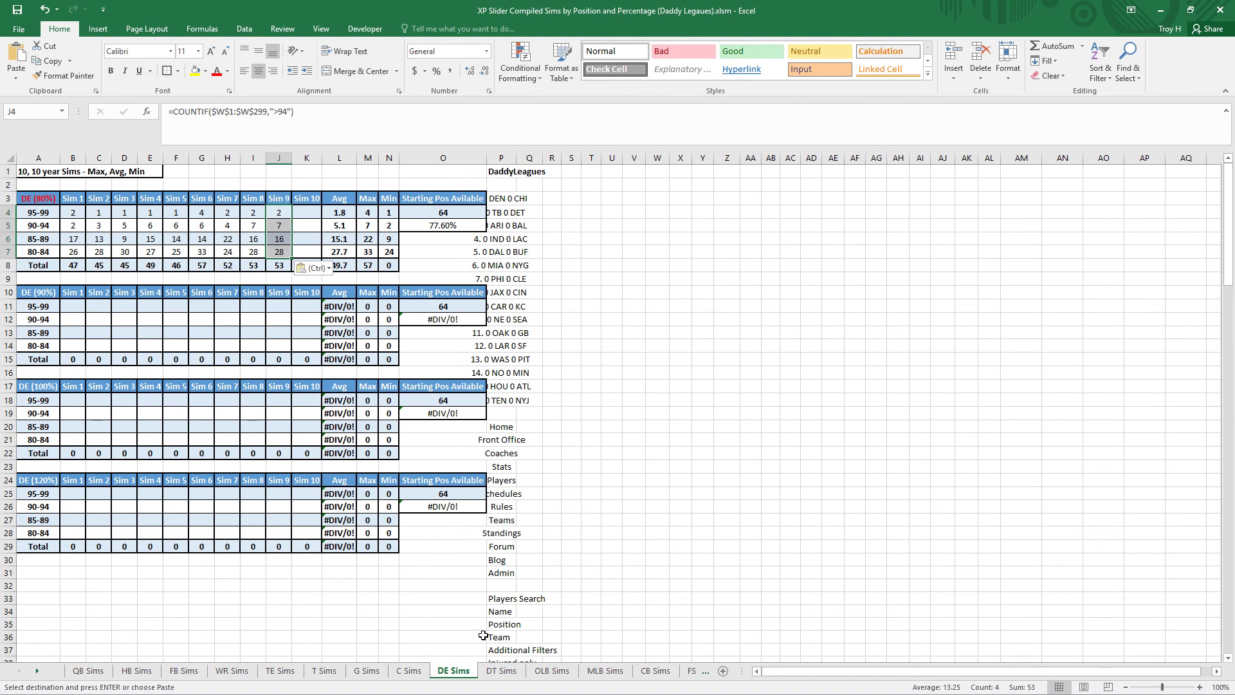
Step: On the DT Sims sheet, paste the copied formulas only into the Sim 9 column of the DT (210%) table, starting at J4
{"action": "left_click", "coordinate": [501, 670]}
{"action": "right_click", "coordinate": [276, 212]}
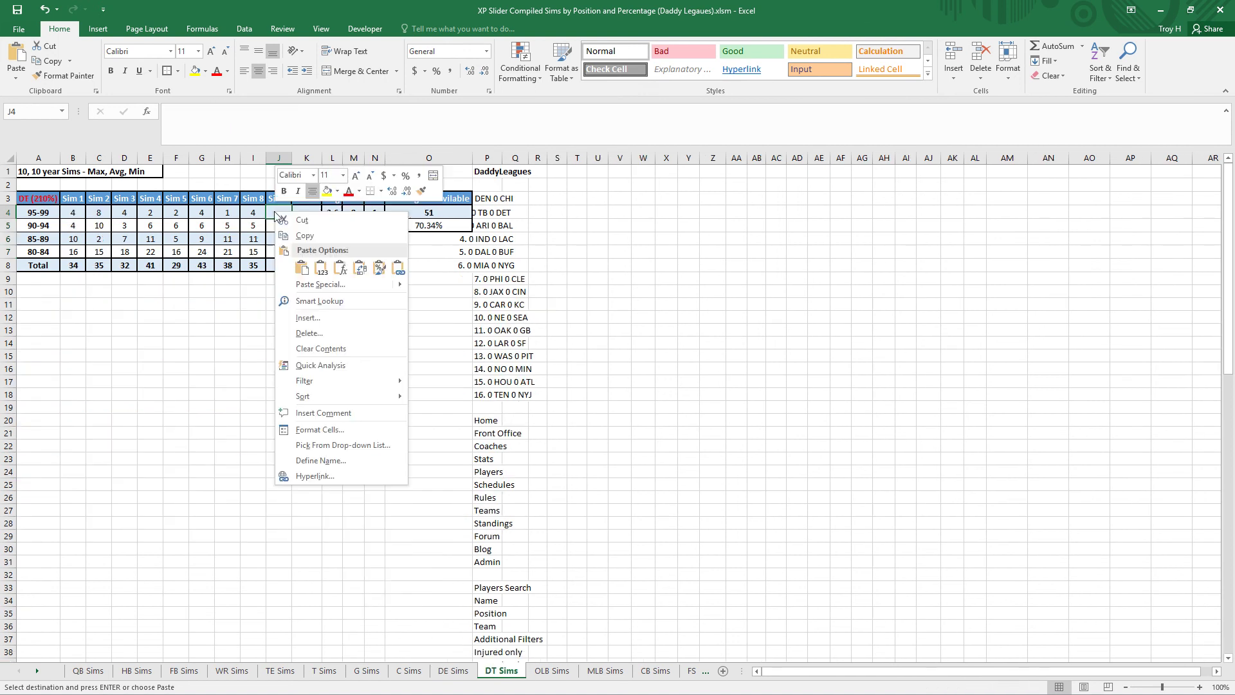
{"action": "left_click", "coordinate": [342, 273]}
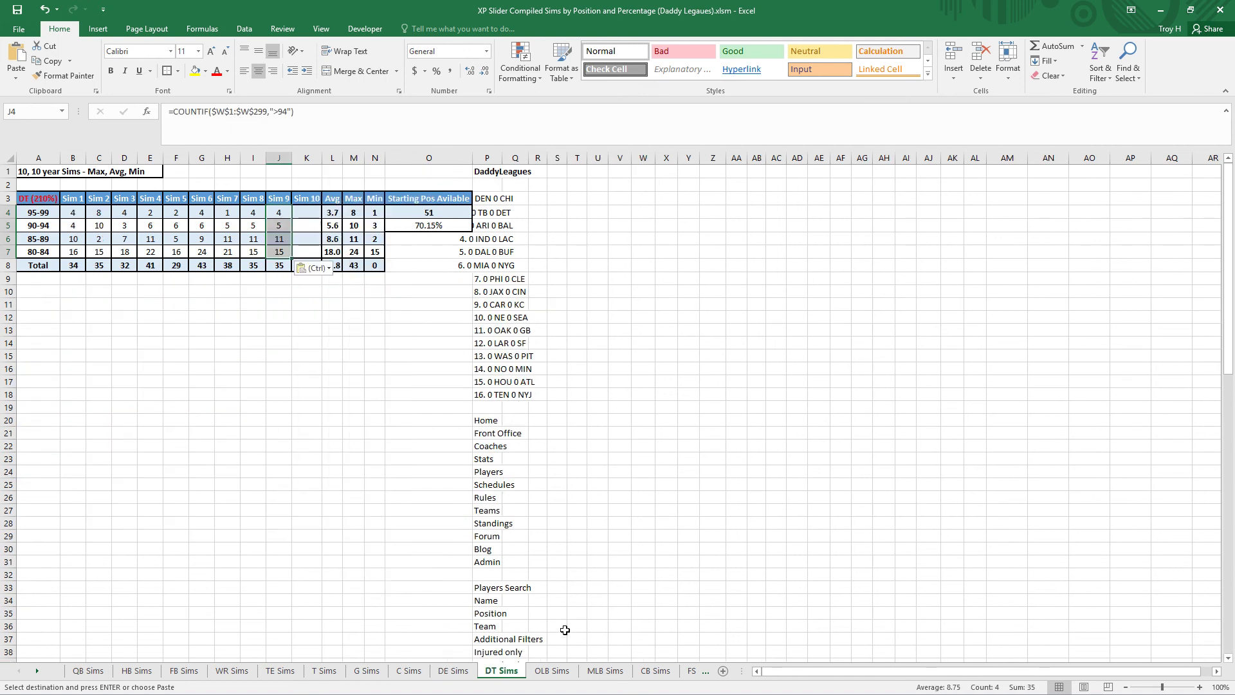
Step: On the OLB Sims sheet, paste the copied formulas only into the Sim 6 column of the OLB (100%) table, starting at G4
{"action": "left_click", "coordinate": [548, 670]}
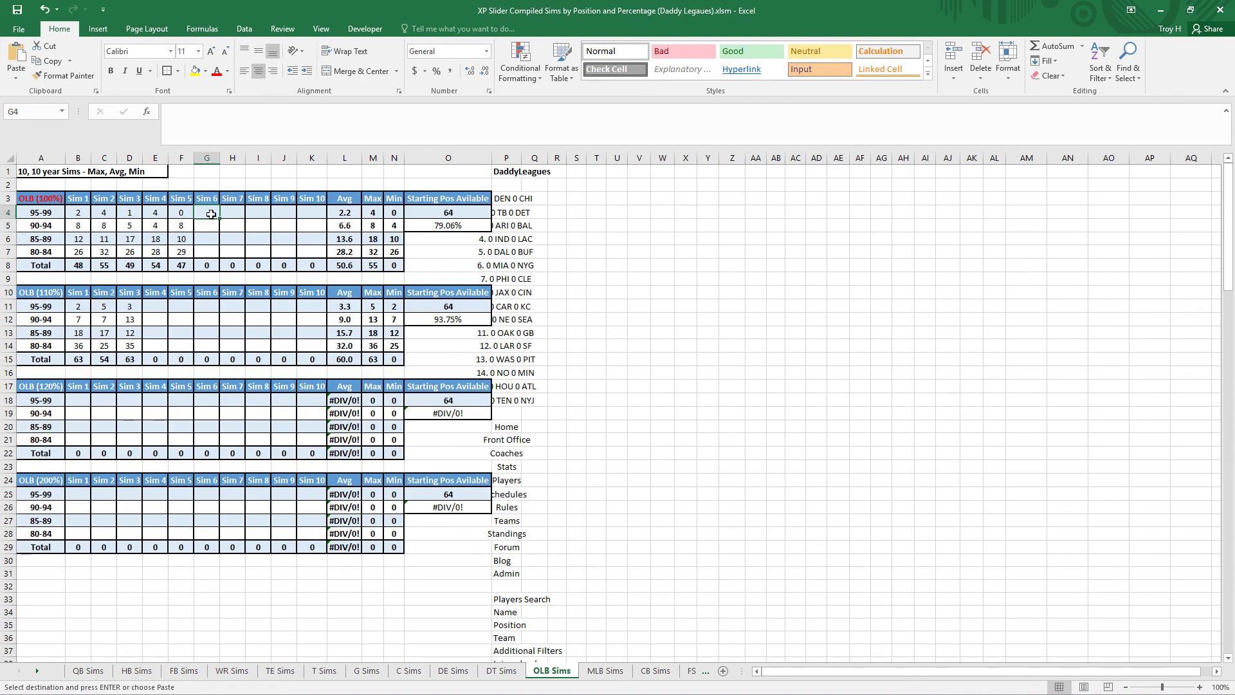
{"action": "right_click", "coordinate": [211, 214]}
{"action": "left_click", "coordinate": [259, 275]}
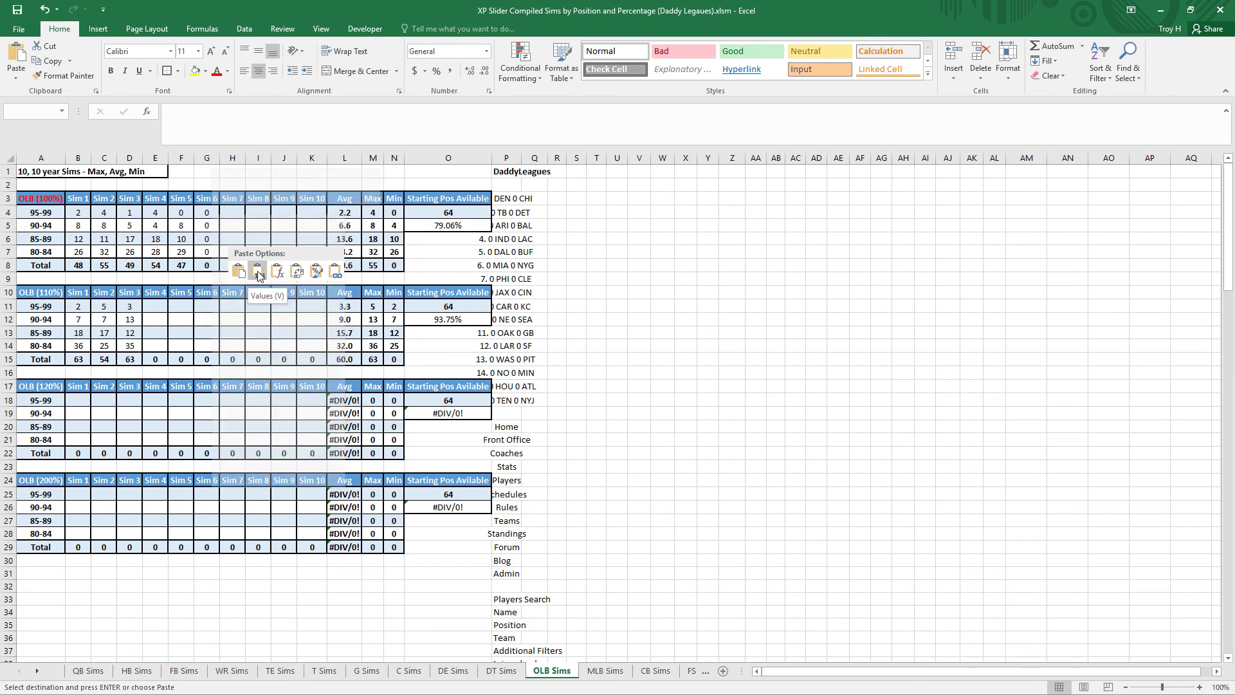
{"action": "right_click", "coordinate": [208, 215]}
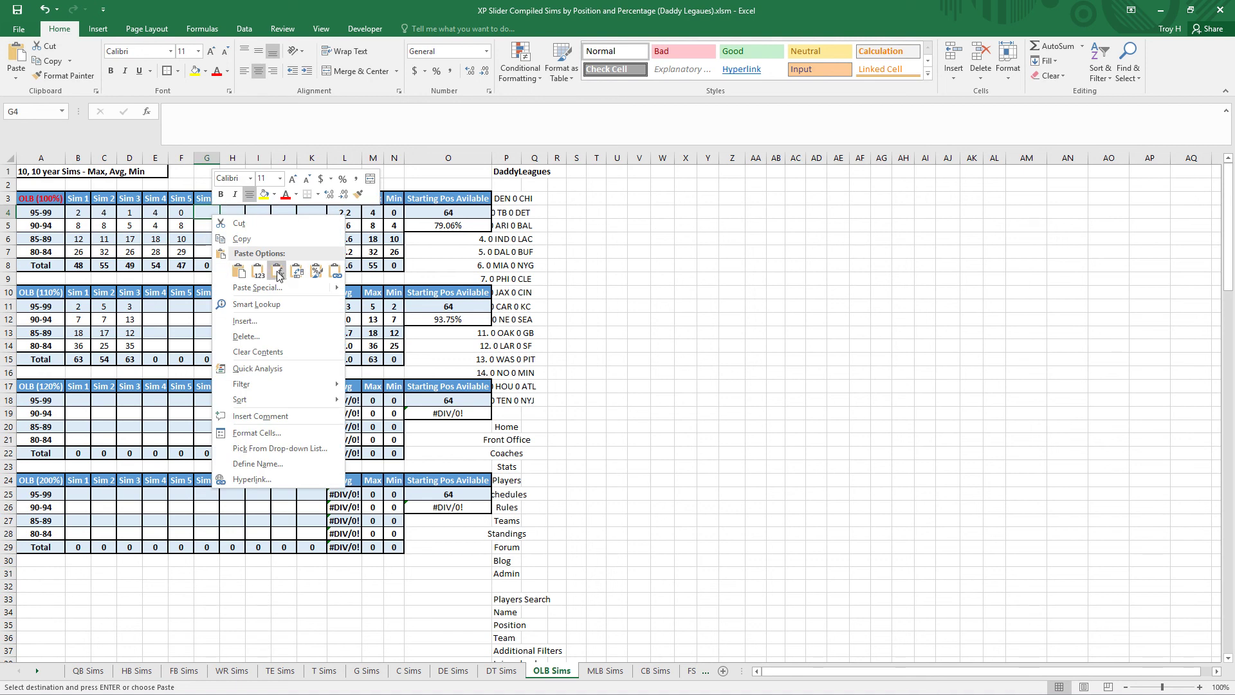
{"action": "left_click", "coordinate": [278, 273]}
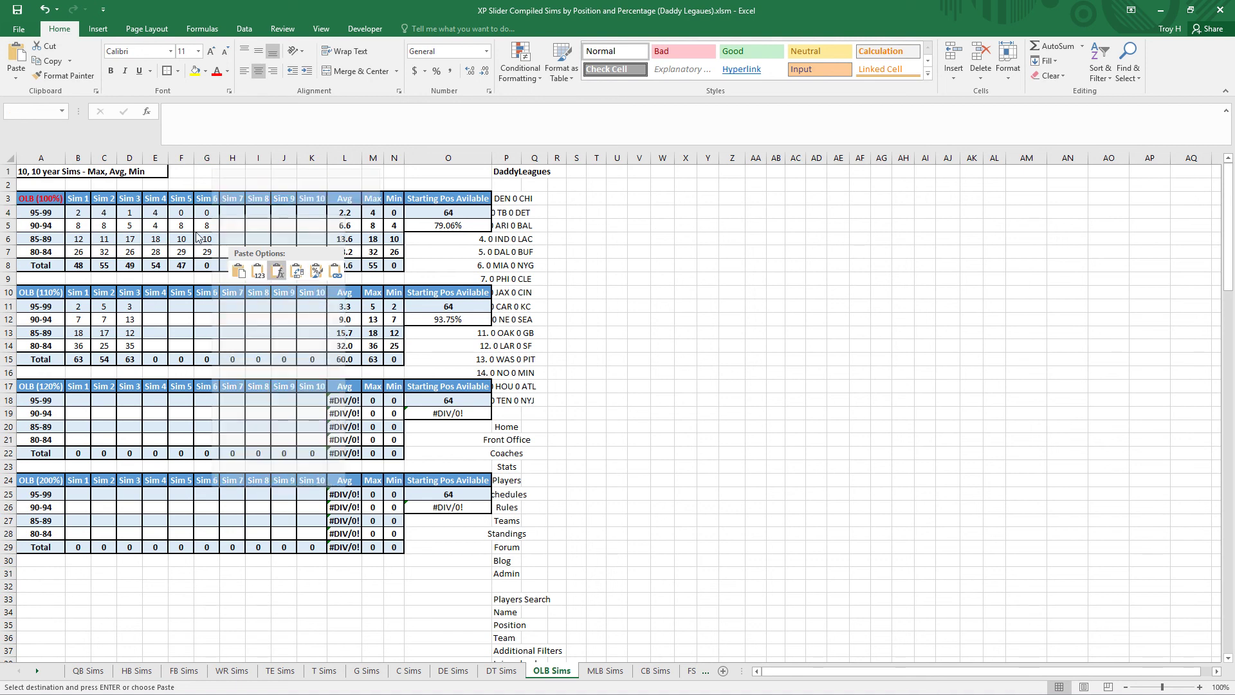
{"action": "right_click", "coordinate": [209, 215]}
{"action": "left_click", "coordinate": [285, 276]}
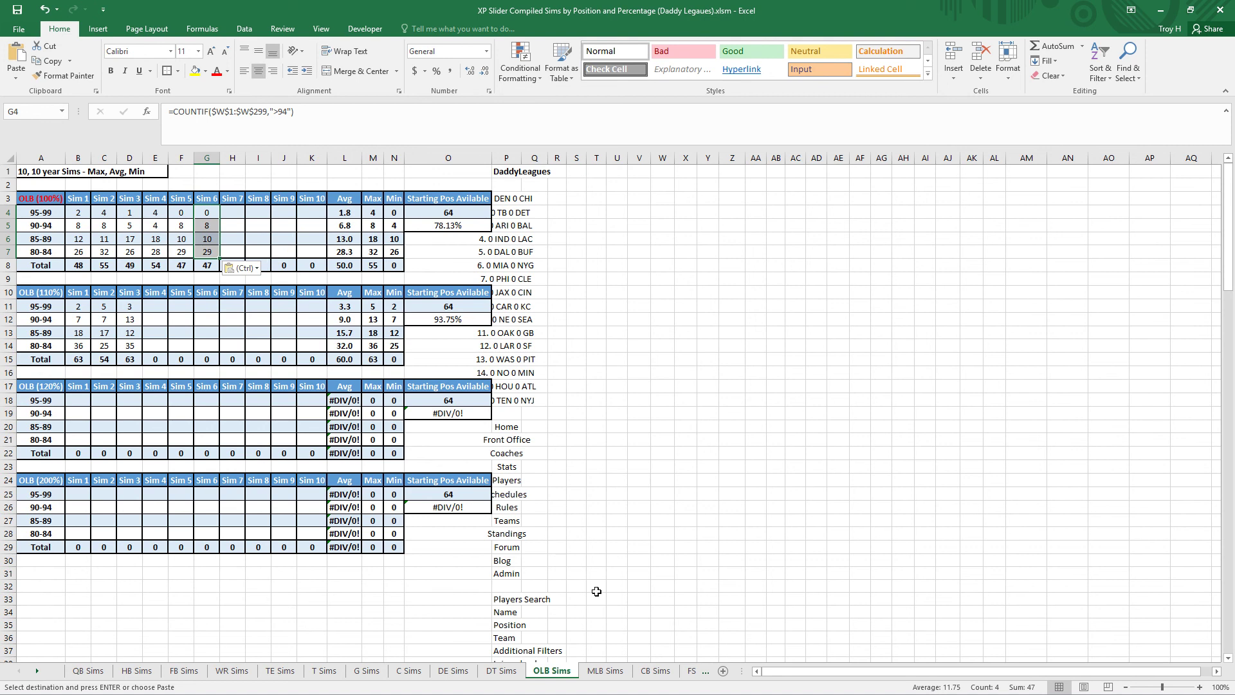
Step: On the MLB Sims sheet, paste the copied formulas only into the Sim 9 column of the MLB (104%) table, starting at J4
{"action": "left_click", "coordinate": [614, 670]}
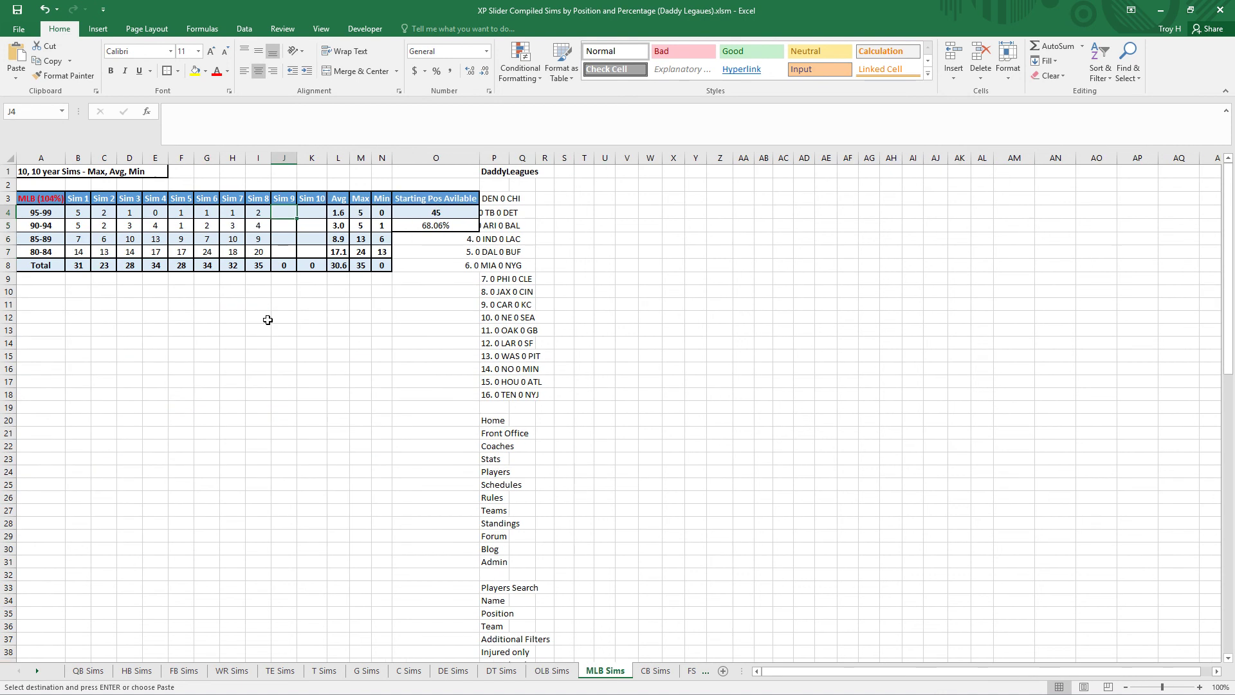
{"action": "right_click", "coordinate": [275, 208]}
{"action": "left_click", "coordinate": [350, 269]}
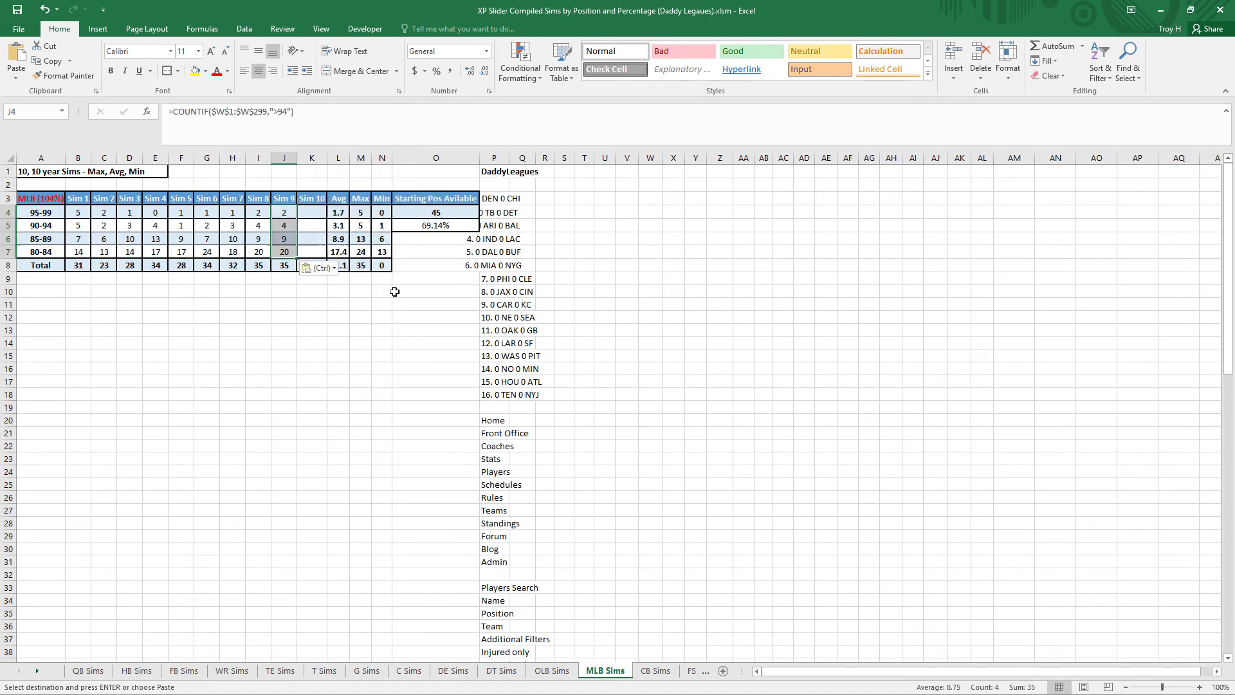
Step: On the CB Sims sheet, paste the copied formulas only into the Sim 9 column of the CB (104%) table, starting at J4
{"action": "left_click", "coordinate": [646, 671]}
{"action": "right_click", "coordinate": [282, 213]}
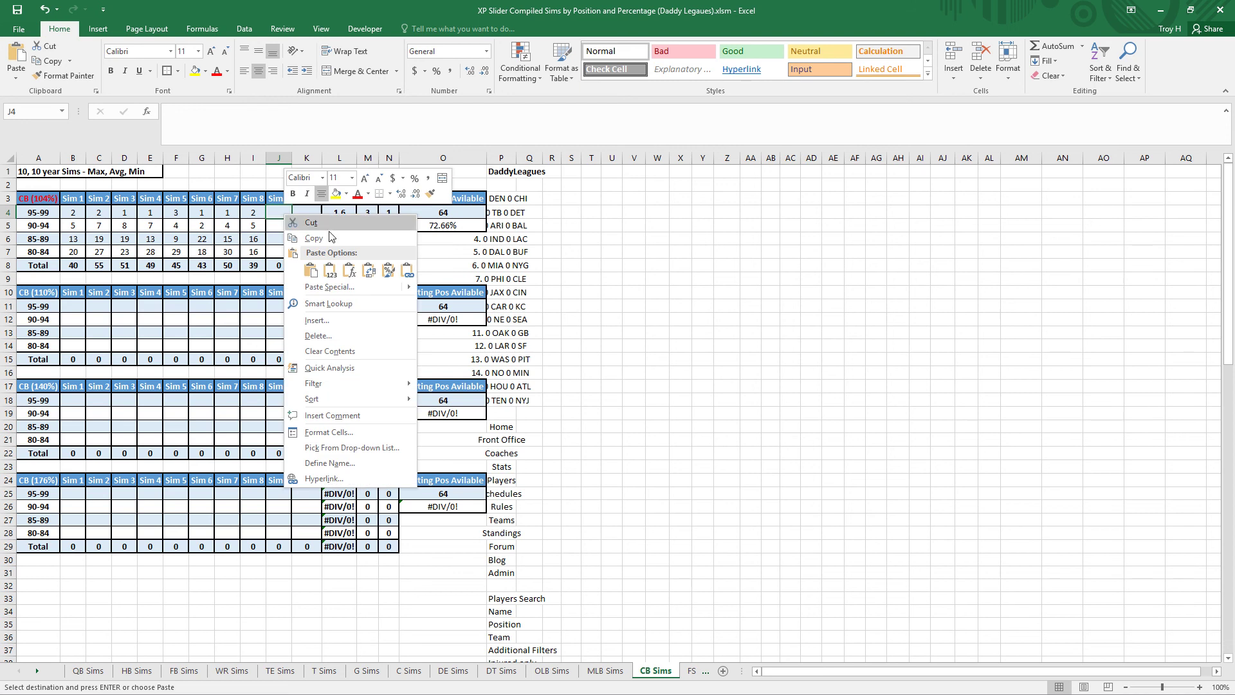
{"action": "left_click", "coordinate": [350, 269]}
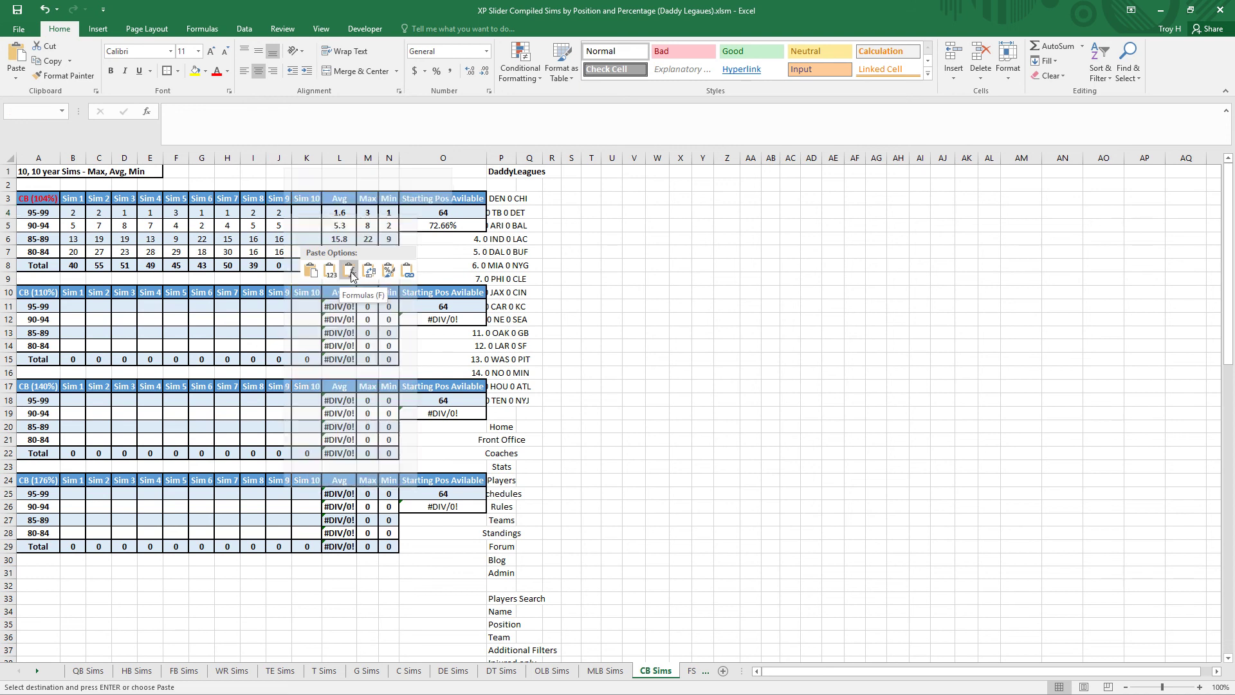
Step: On the FS Sims sheet, paste the copied formulas only into the Sim 9 column of the FS (110%) table, starting at J25
{"action": "left_click", "coordinate": [692, 671]}
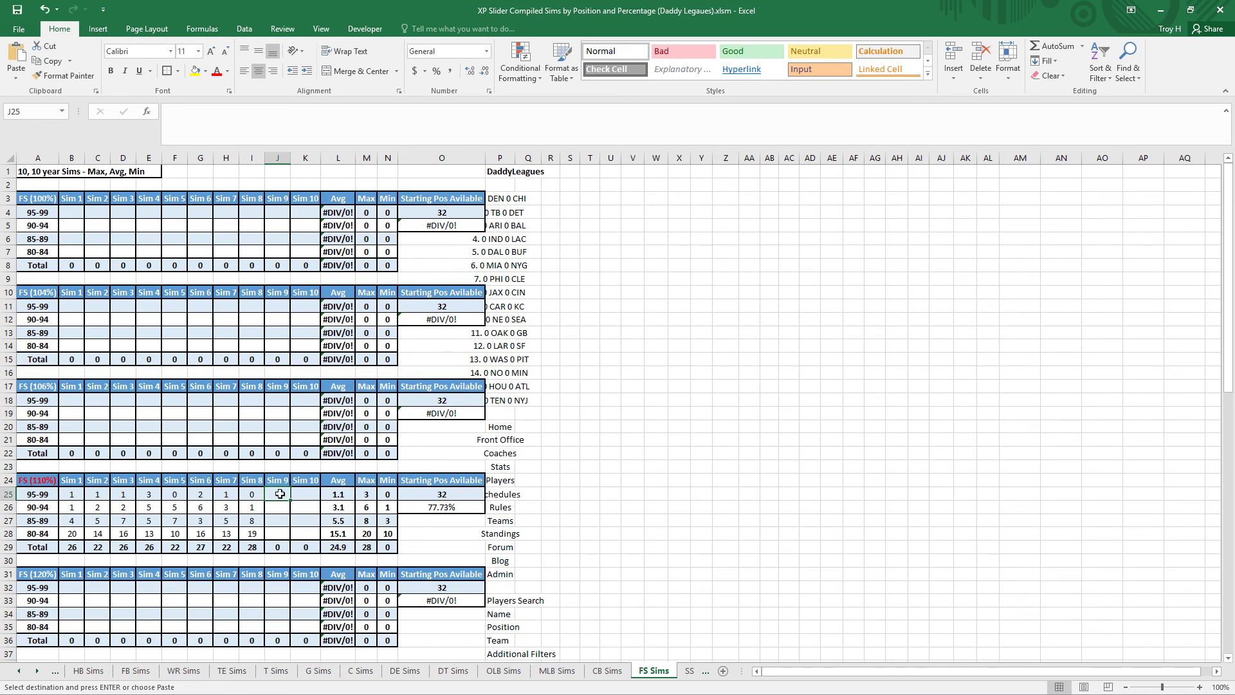
{"action": "right_click", "coordinate": [278, 496]}
{"action": "left_click", "coordinate": [346, 281]}
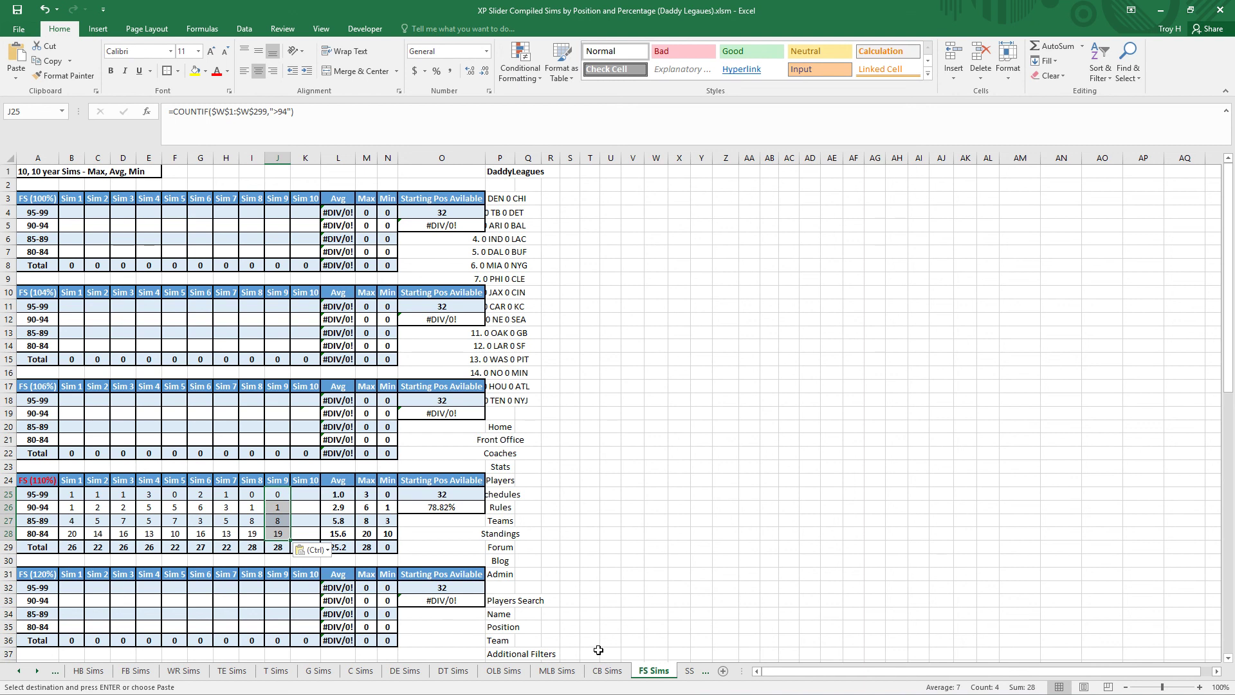
Step: On the SS Sims sheet, paste the copied formulas only into the Sim 9 column of the SS (92%) table, starting at J11
{"action": "left_click", "coordinate": [689, 671]}
{"action": "right_click", "coordinate": [280, 306]}
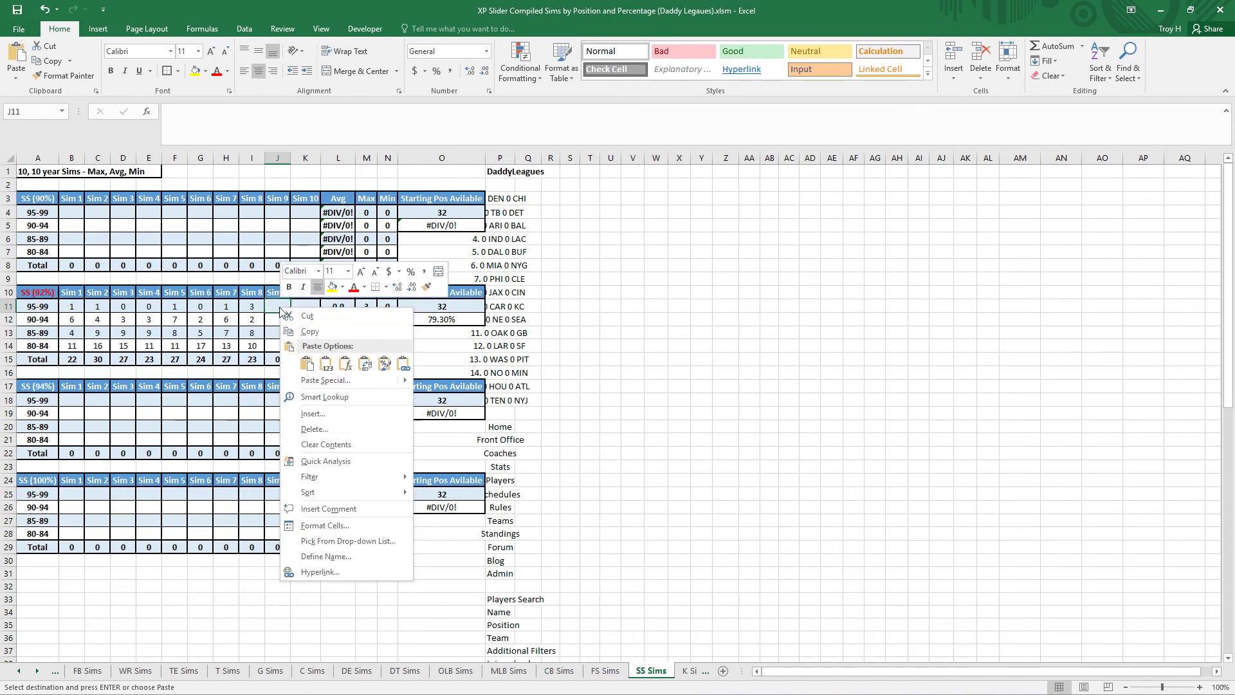
{"action": "left_click", "coordinate": [345, 357]}
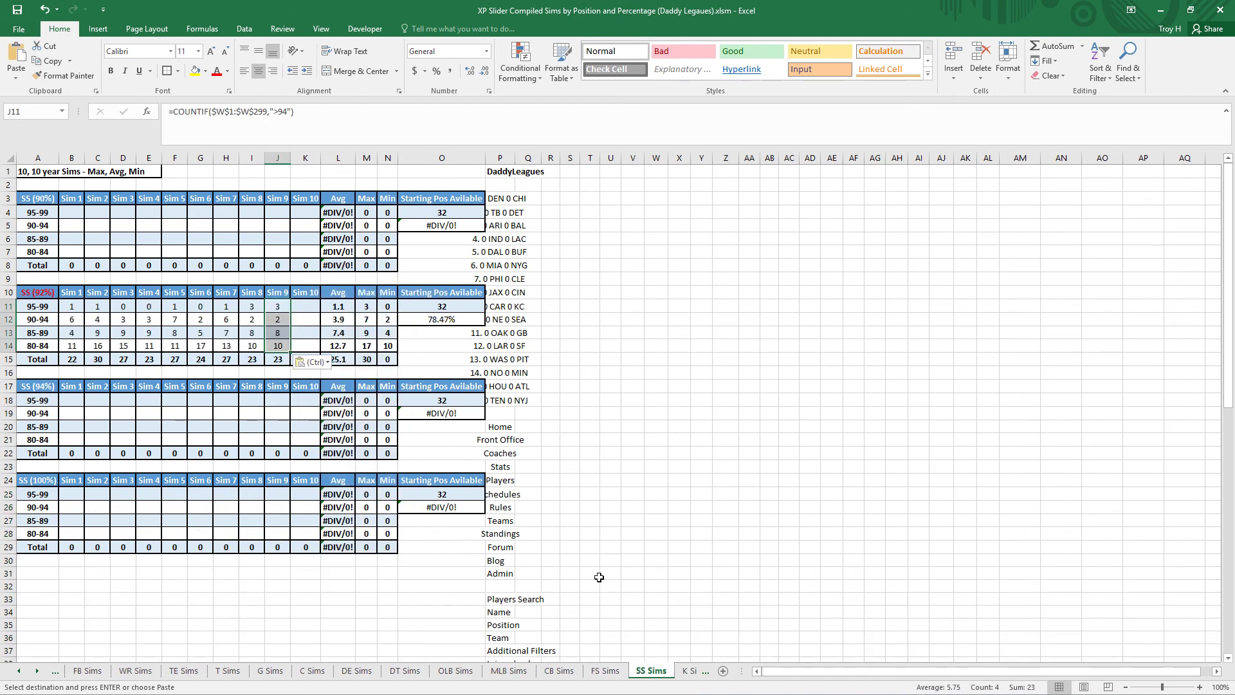
Step: On the K Sims sheet, paste the copied formulas only into the Sim 9 column of the K (130%) table, starting at J4
{"action": "left_click", "coordinate": [689, 670]}
{"action": "right_click", "coordinate": [270, 207]}
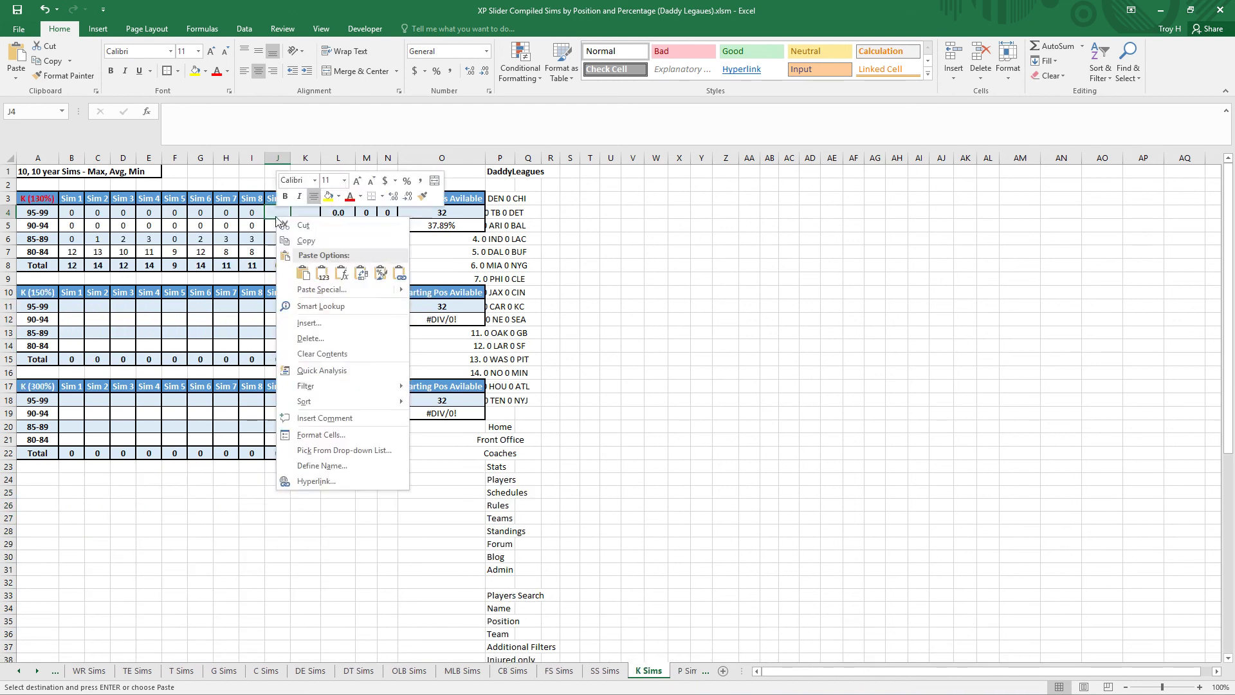
{"action": "left_click", "coordinate": [338, 266]}
Step: On the P Sims sheet, paste the copied formulas only into the Sim 10 column of the P (110%) table, starting at K4
{"action": "left_click", "coordinate": [694, 673]}
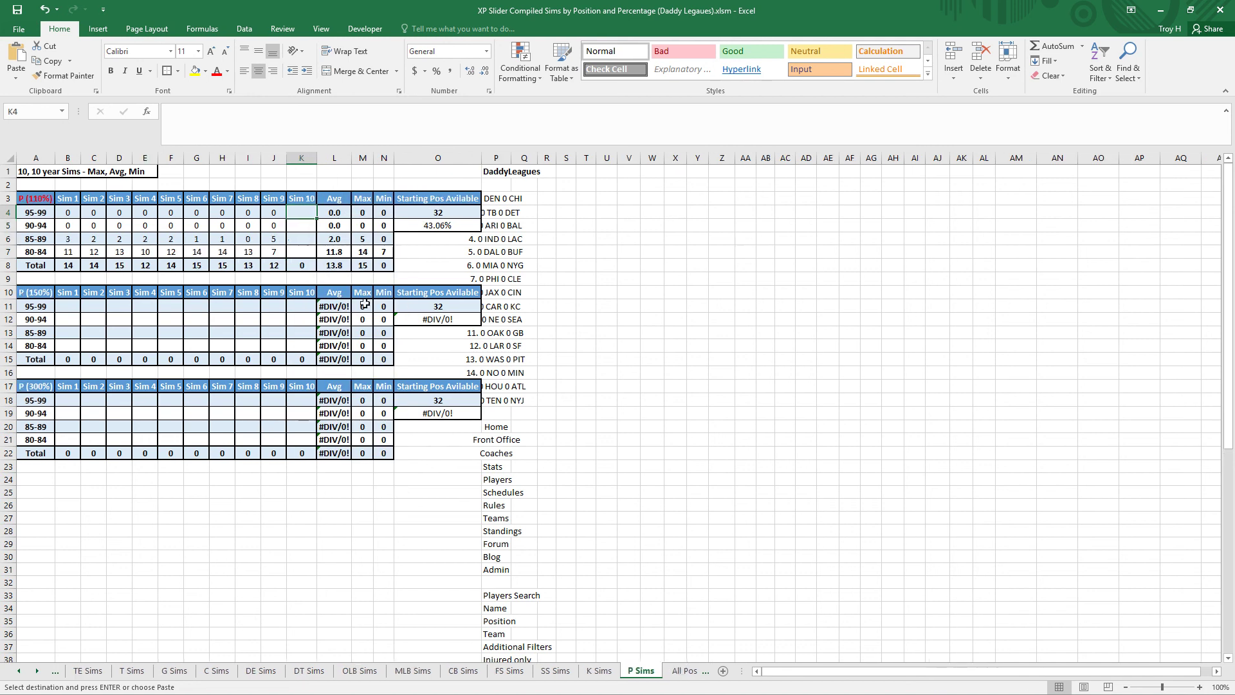
{"action": "right_click", "coordinate": [300, 213]}
{"action": "left_click", "coordinate": [364, 273]}
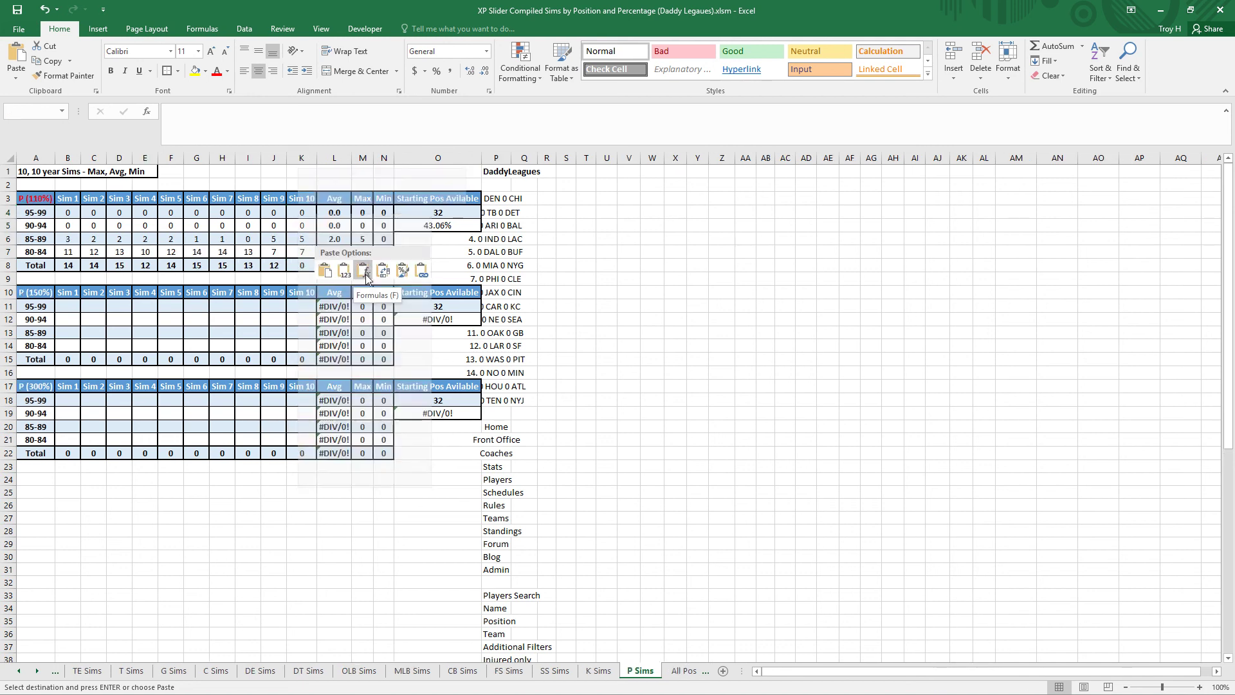
Step: Return to the QB Sims sheet and run its Clear Contents macro to empty the pasted DaddyLeagues data from the position sheets
{"action": "right_click", "coordinate": [29, 670]}
{"action": "left_click", "coordinate": [62, 499]}
{"action": "double_click", "coordinate": [62, 499]}
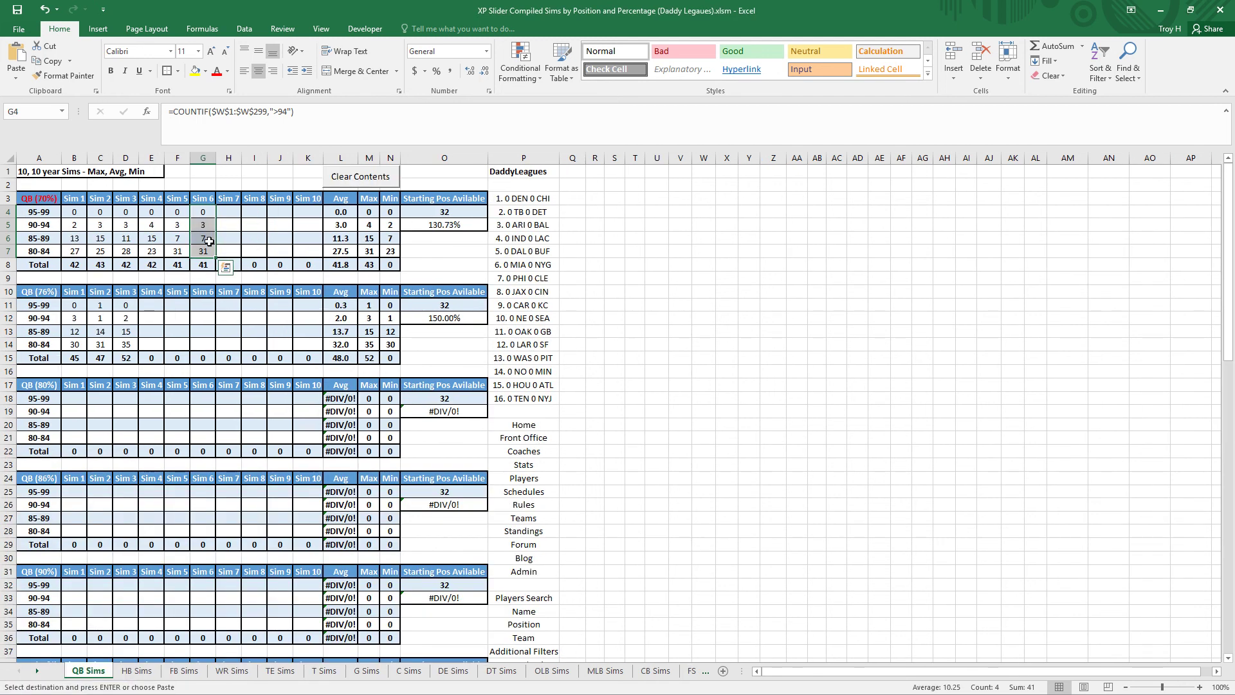
{"action": "left_click", "coordinate": [360, 177]}
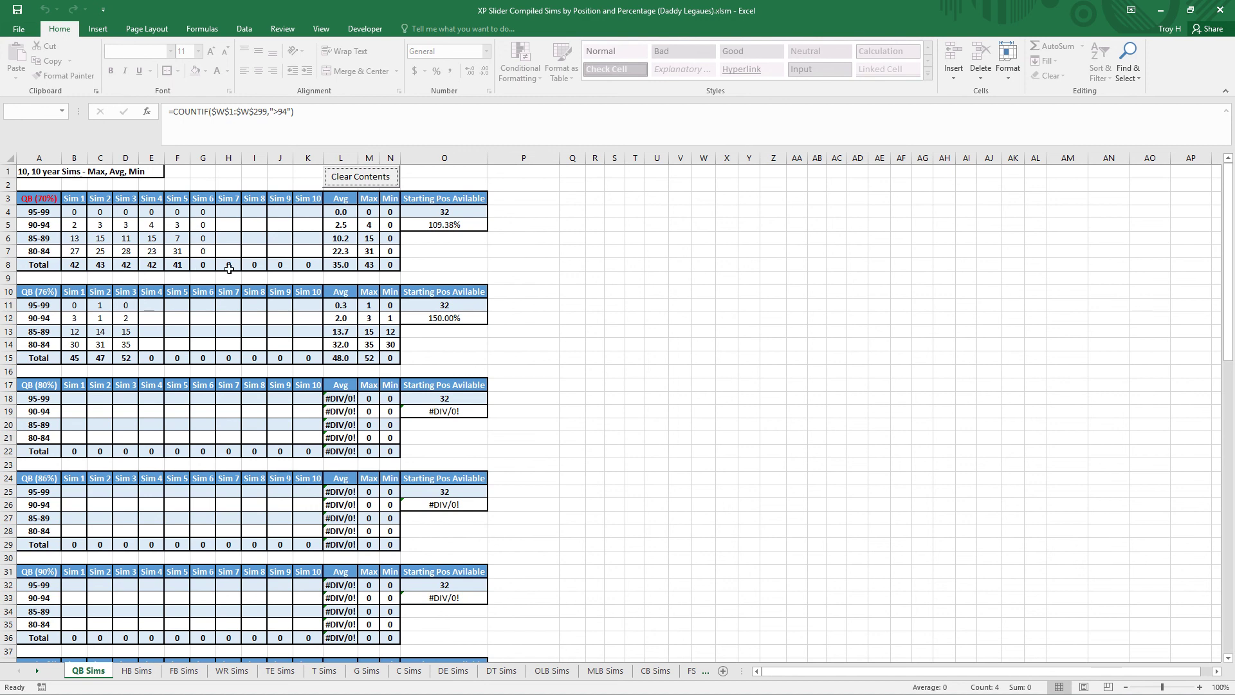
Step: Go through the position sheets from HB Sims to FS Sims, checking the area beside the tables and the newest sim columns
{"action": "left_click", "coordinate": [138, 672]}
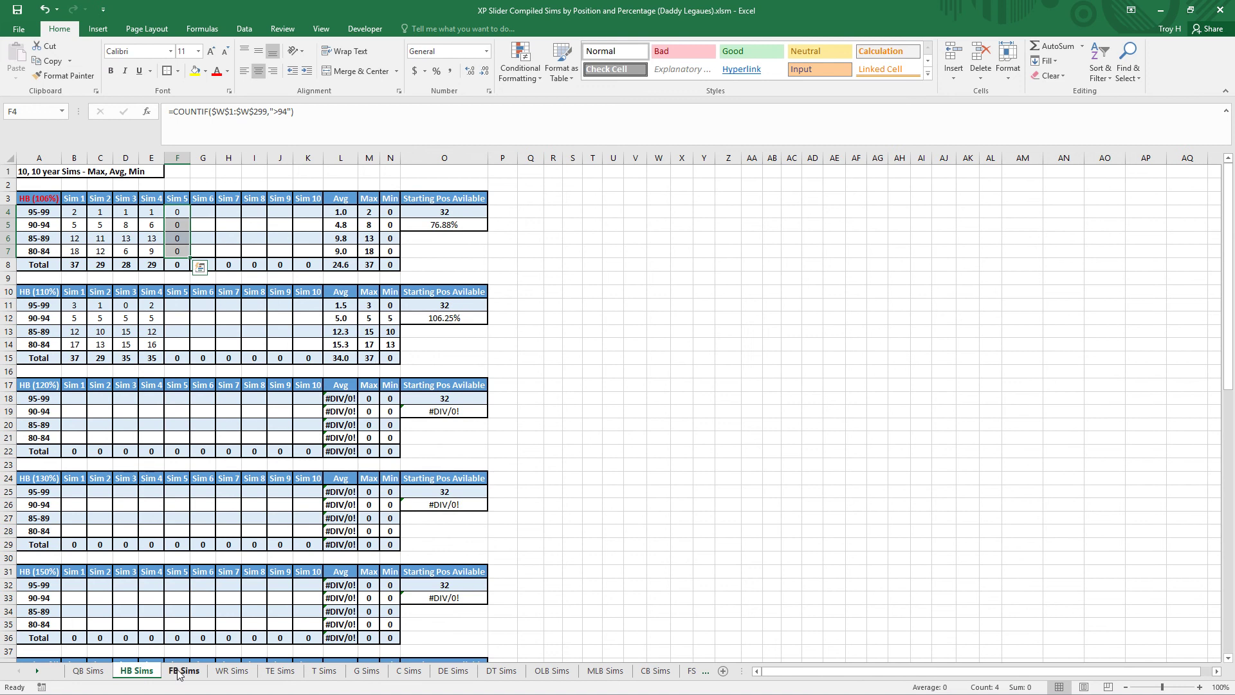
{"action": "left_click", "coordinate": [178, 672]}
{"action": "left_click", "coordinate": [248, 673]}
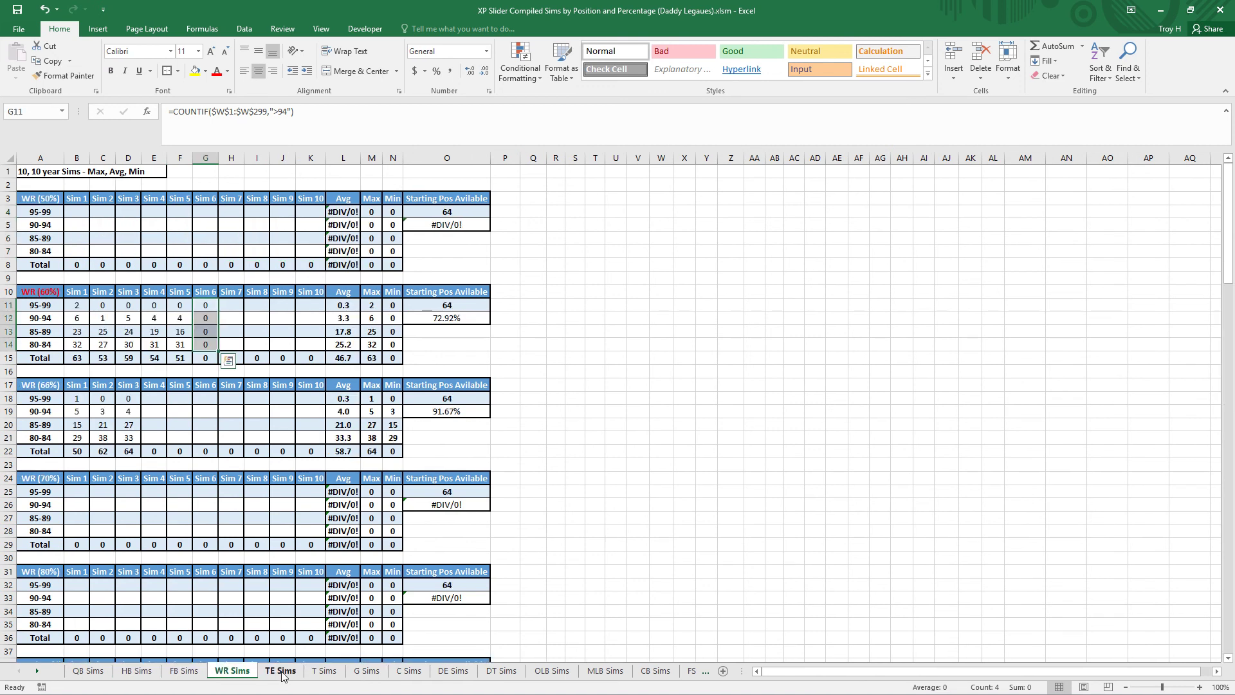
{"action": "left_click", "coordinate": [281, 673]}
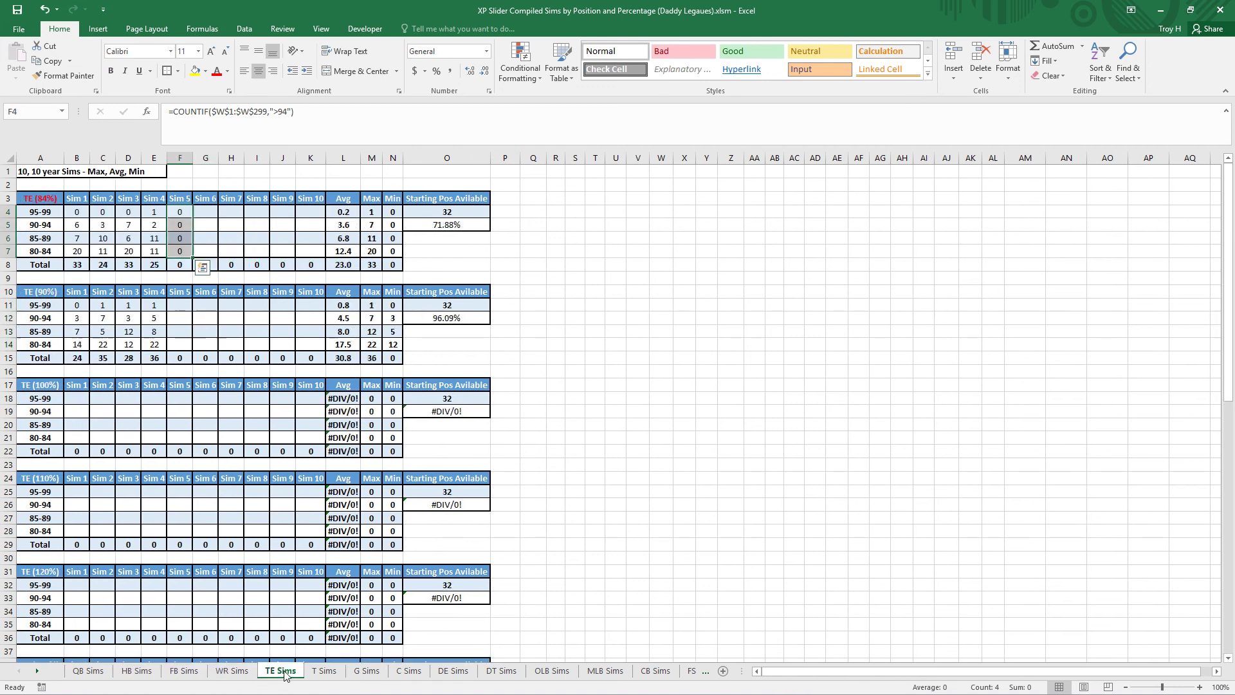
{"action": "left_click", "coordinate": [328, 673]}
{"action": "left_click", "coordinate": [364, 673]}
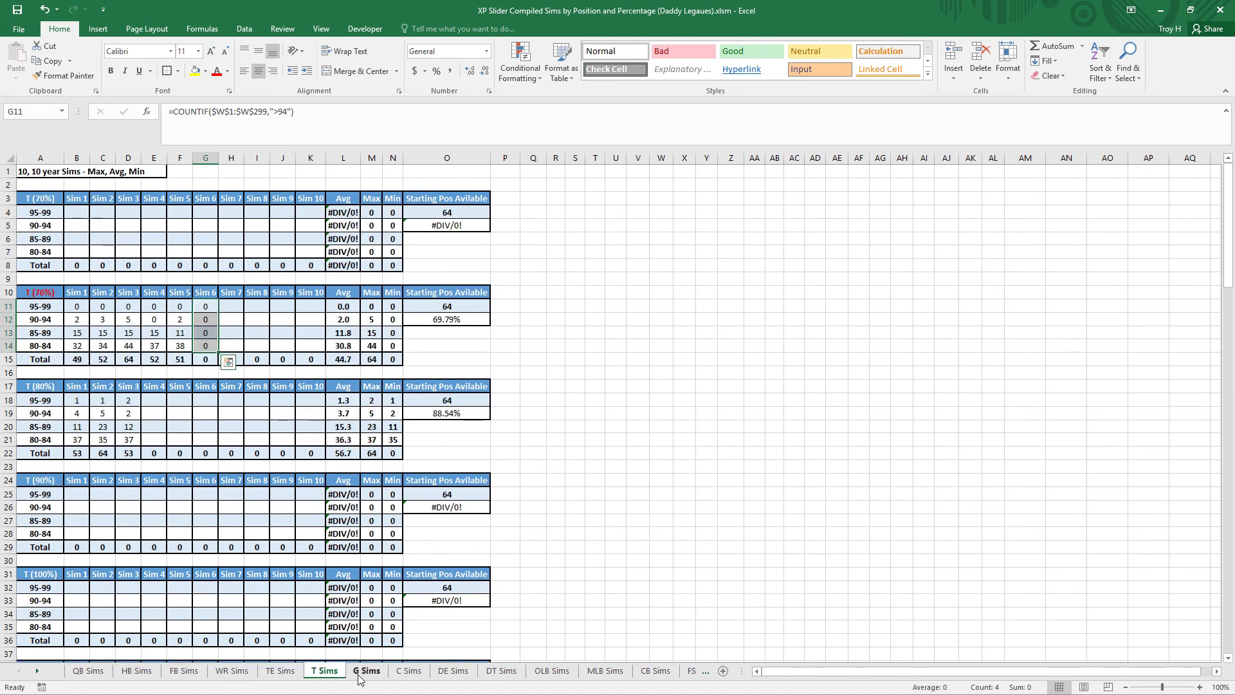
{"action": "left_click", "coordinate": [406, 672]}
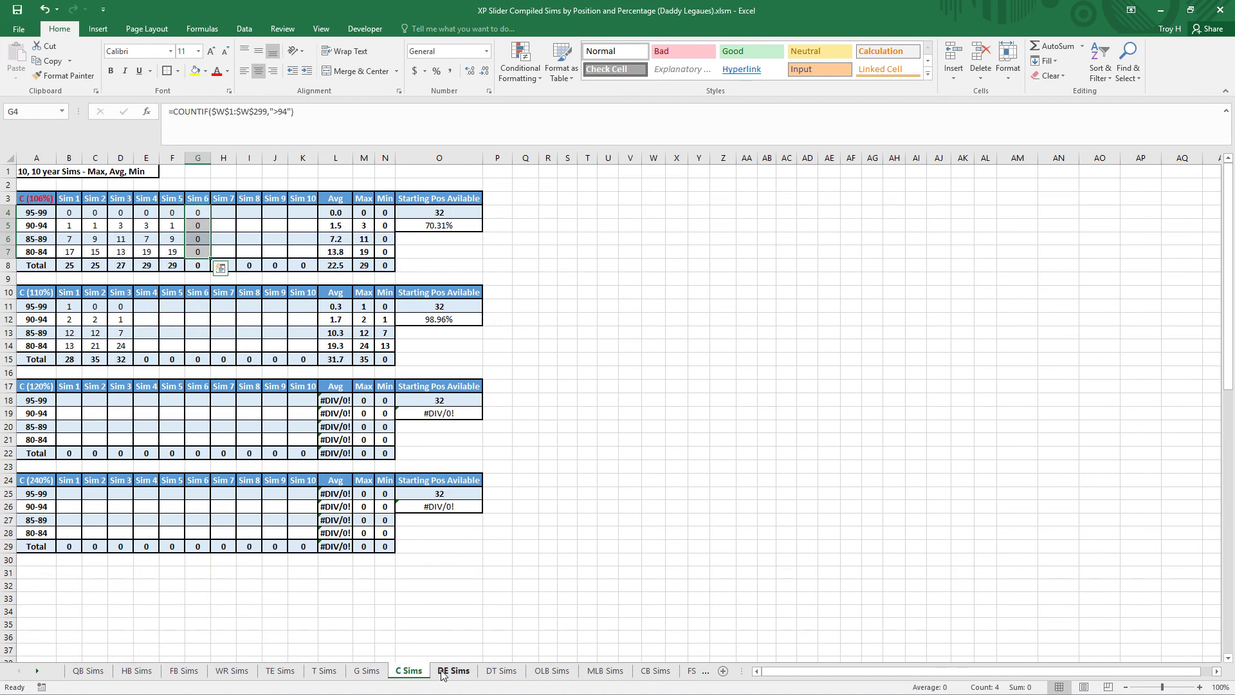
{"action": "left_click", "coordinate": [443, 673]}
{"action": "left_click", "coordinate": [498, 672]}
{"action": "left_click", "coordinate": [543, 673]}
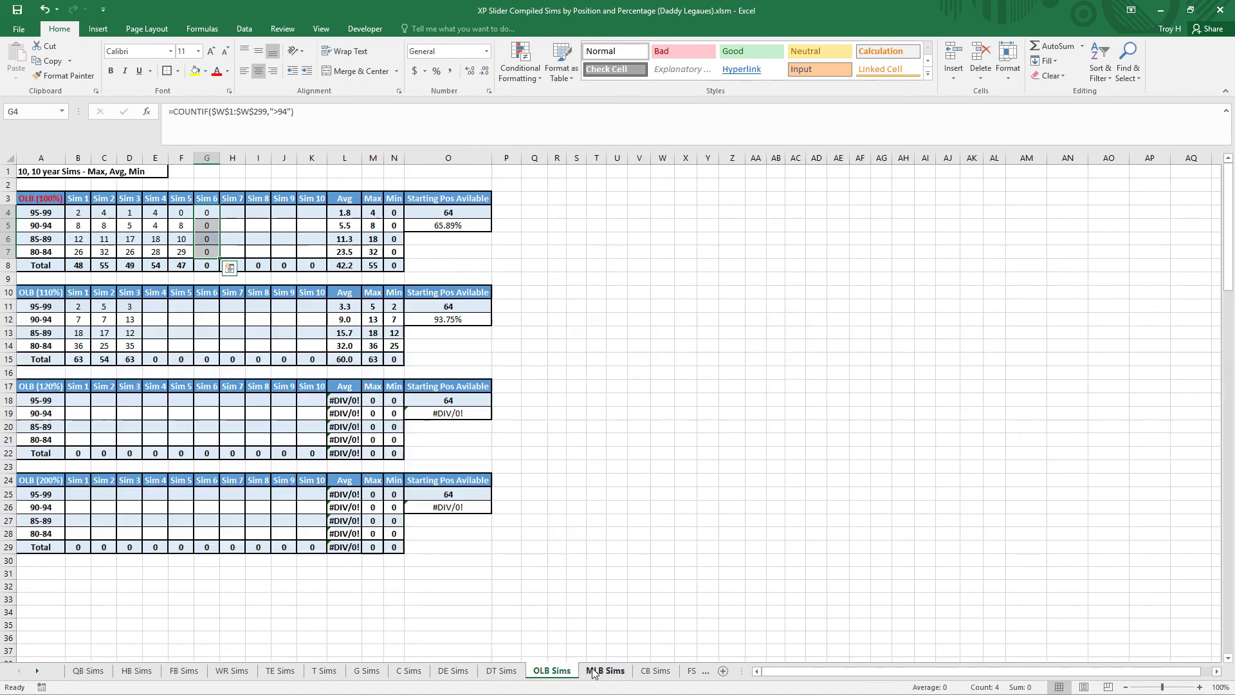
{"action": "left_click", "coordinate": [593, 673]}
{"action": "left_click", "coordinate": [656, 672]}
{"action": "left_click", "coordinate": [688, 673]}
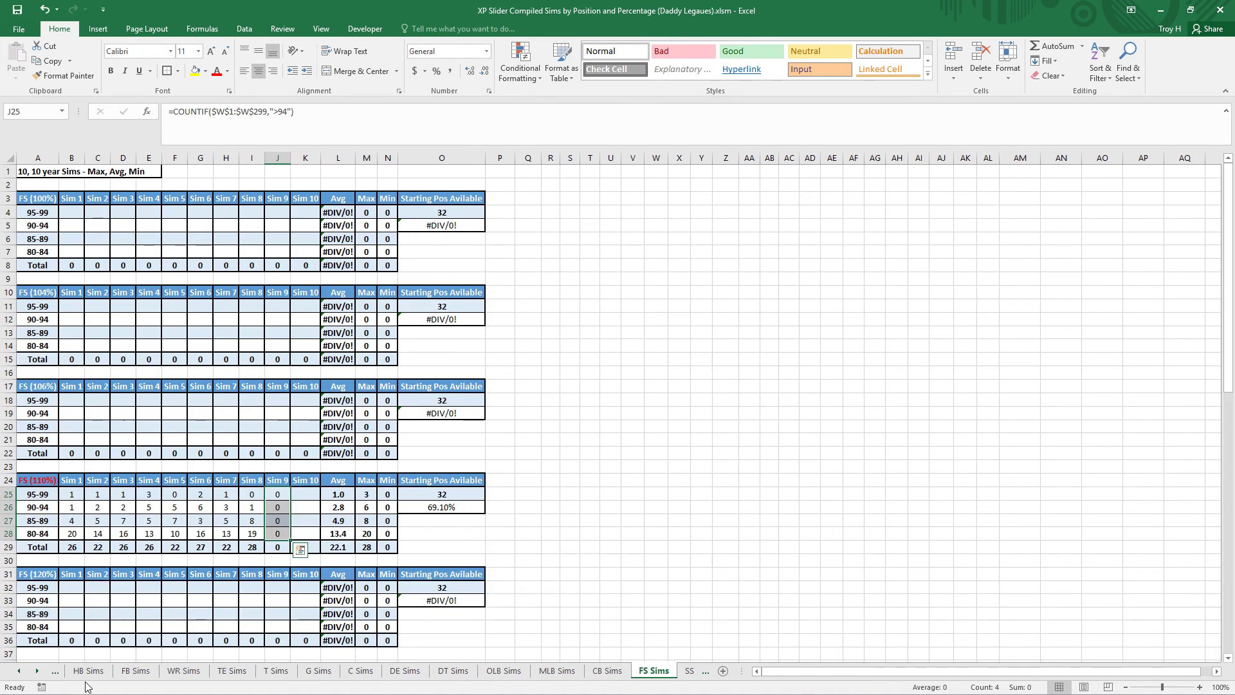
Step: Return to the QB Sims sheet and select cell P1, where the imported player data starts
{"action": "right_click", "coordinate": [37, 671]}
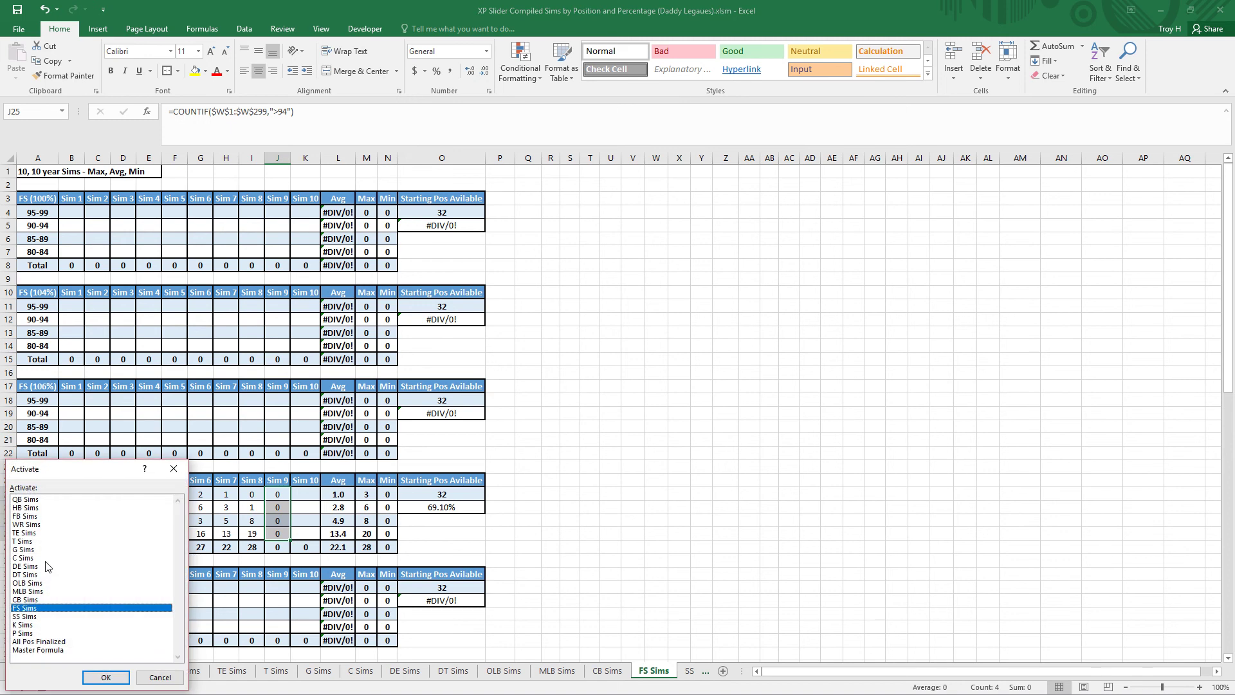
{"action": "double_click", "coordinate": [51, 500]}
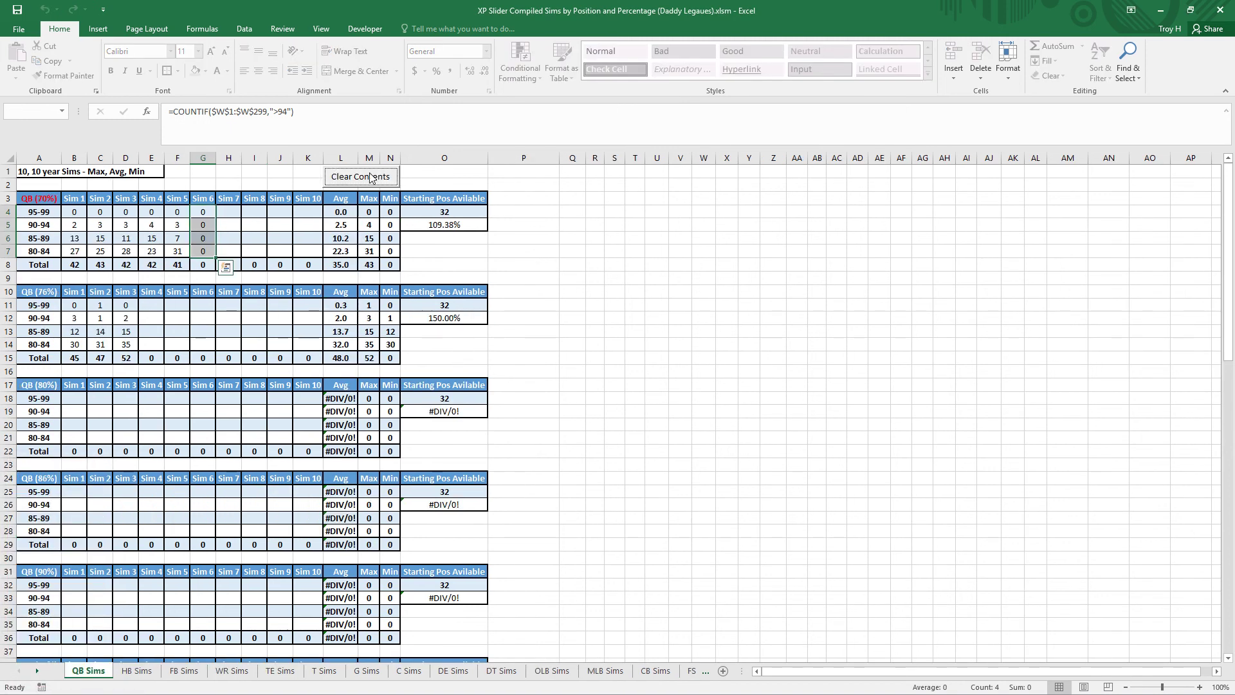
{"action": "left_click", "coordinate": [529, 172]}
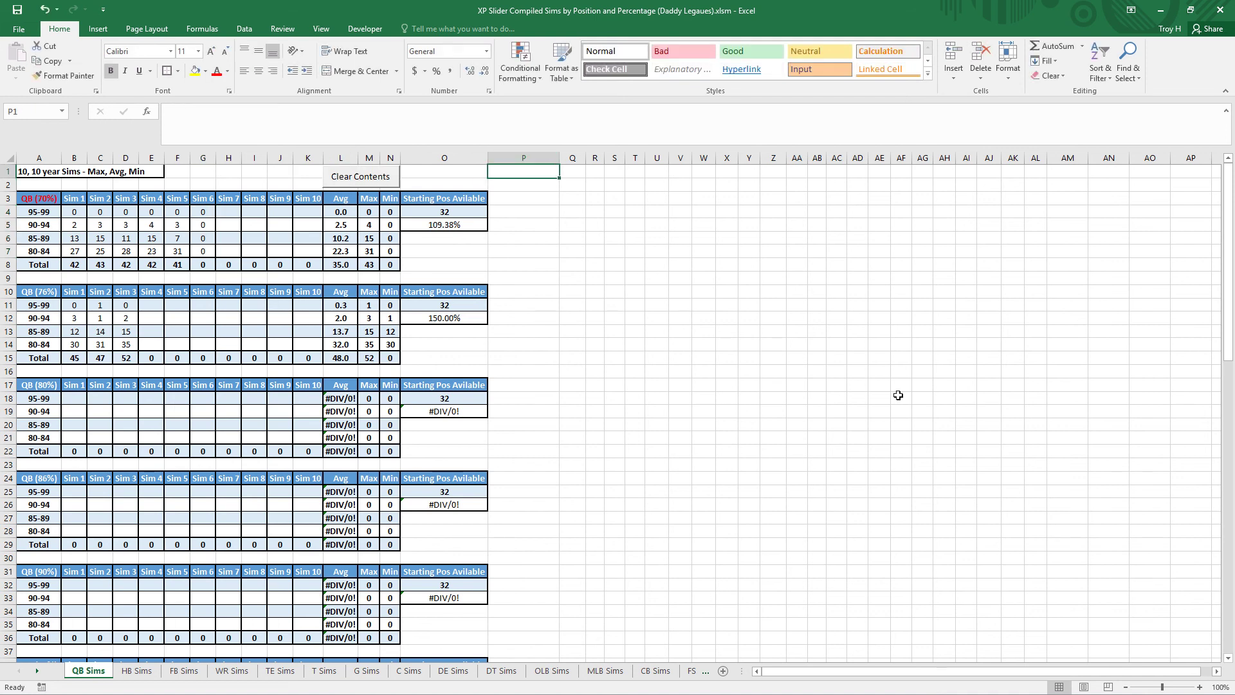
{"action": "left_click_drag", "start_coordinate": [990, 671], "coordinate": [1101, 678]}
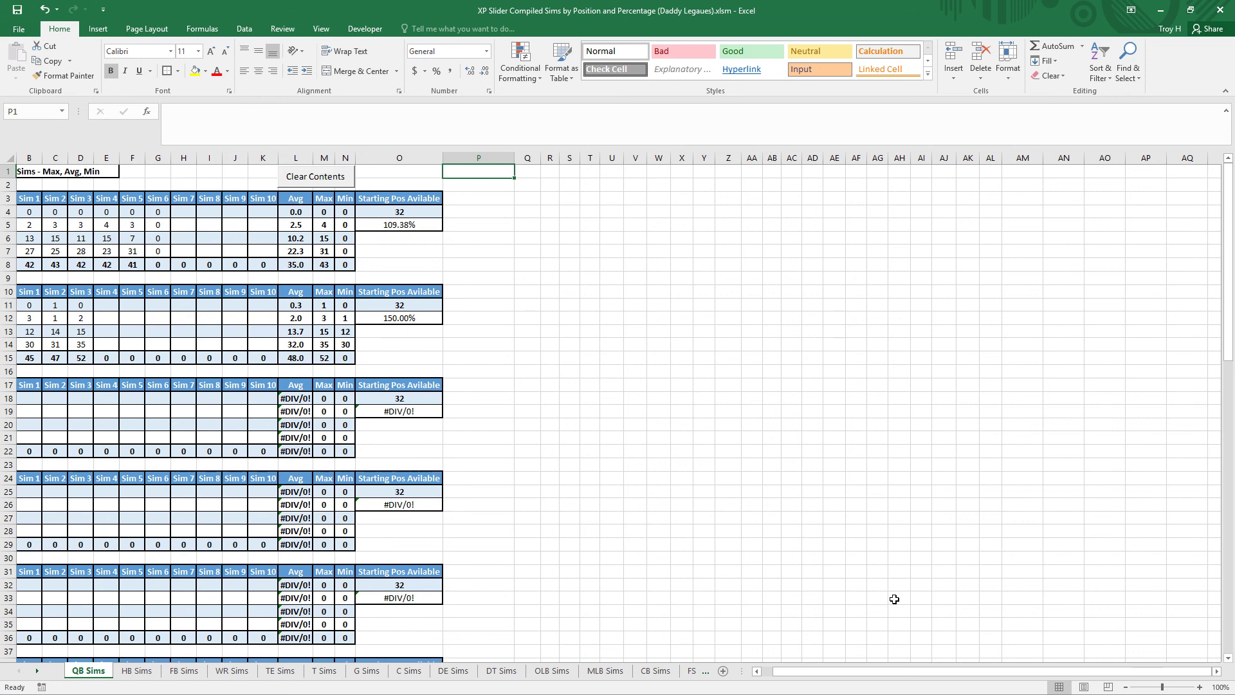
{"action": "left_click_drag", "start_coordinate": [843, 674], "coordinate": [780, 672]}
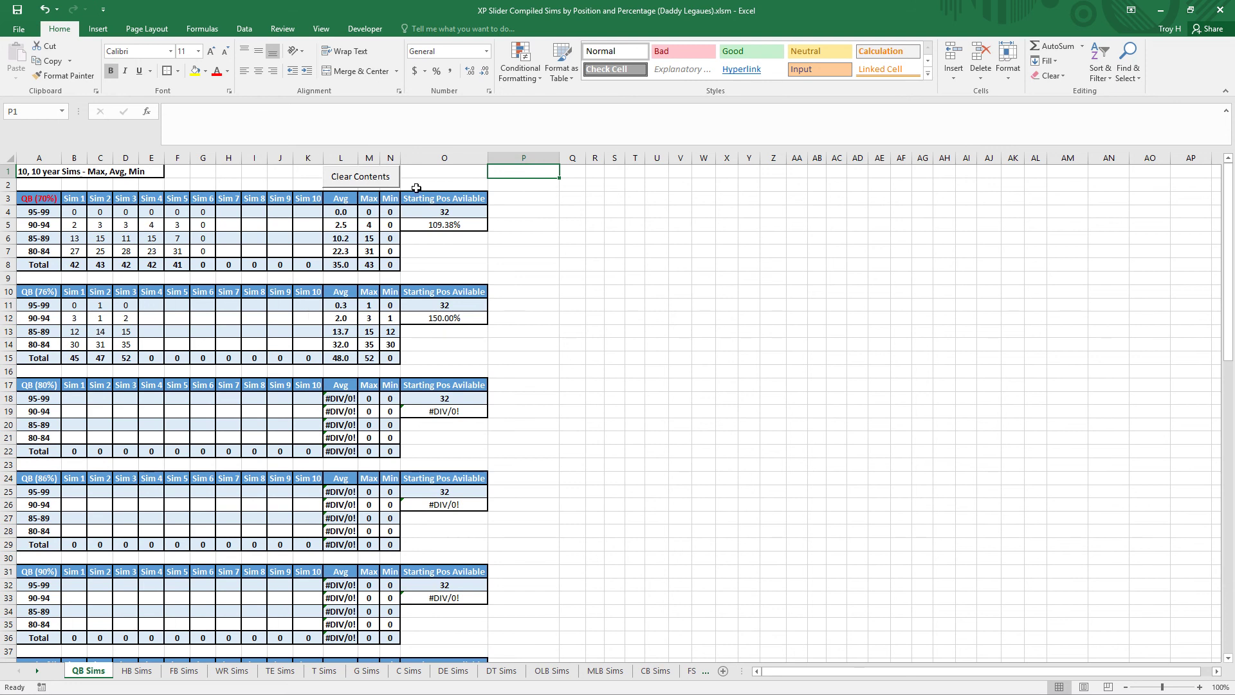
{"action": "left_click_drag", "start_coordinate": [309, 198], "coordinate": [308, 266]}
{"action": "mouse_move", "coordinate": [462, 199]}
{"action": "left_mouse_down"}
{"action": "mouse_move", "coordinate": [369, 225]}
{"action": "mouse_move", "coordinate": [457, 220]}
{"action": "left_mouse_up"}
{"action": "left_click", "coordinate": [521, 200]}
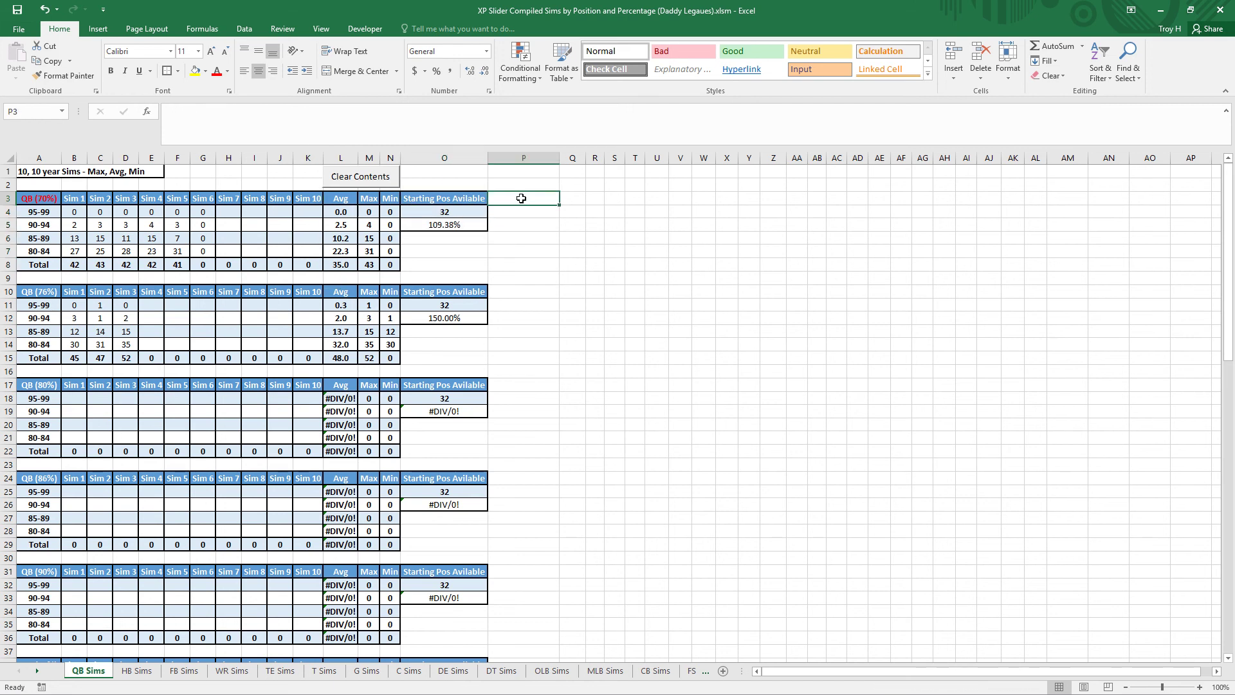
{"action": "left_click", "coordinate": [279, 225]}
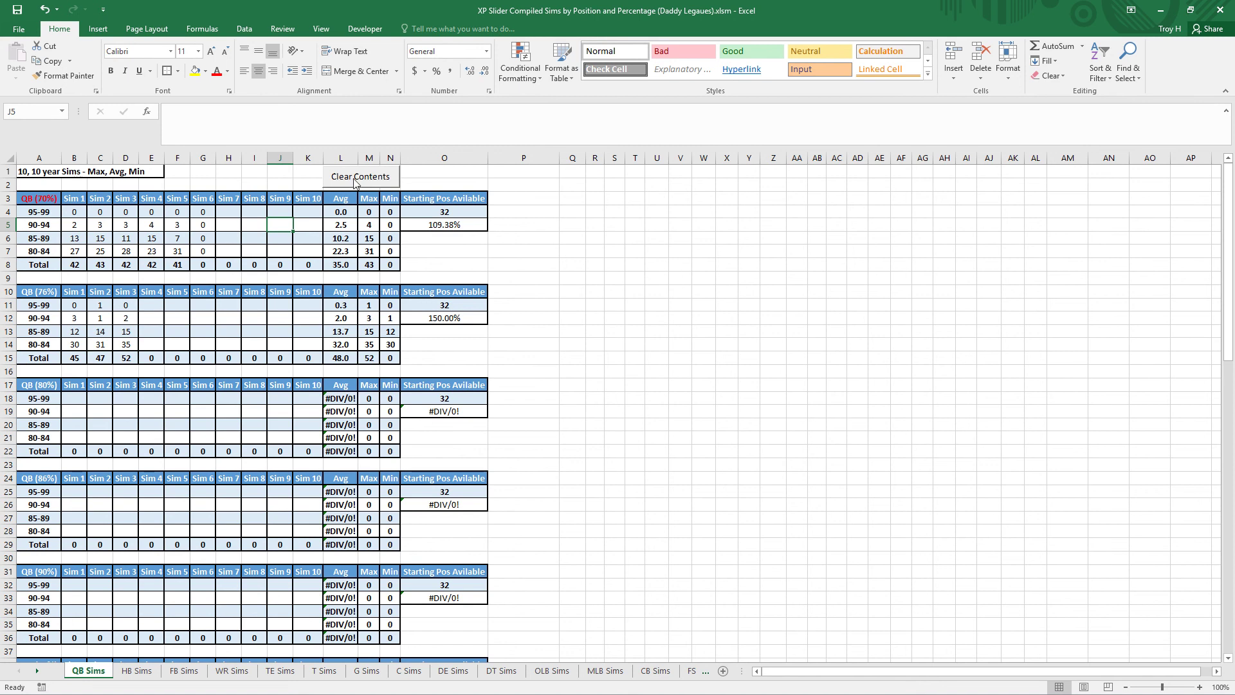
{"action": "left_click", "coordinate": [453, 199]}
{"action": "left_click", "coordinate": [531, 200]}
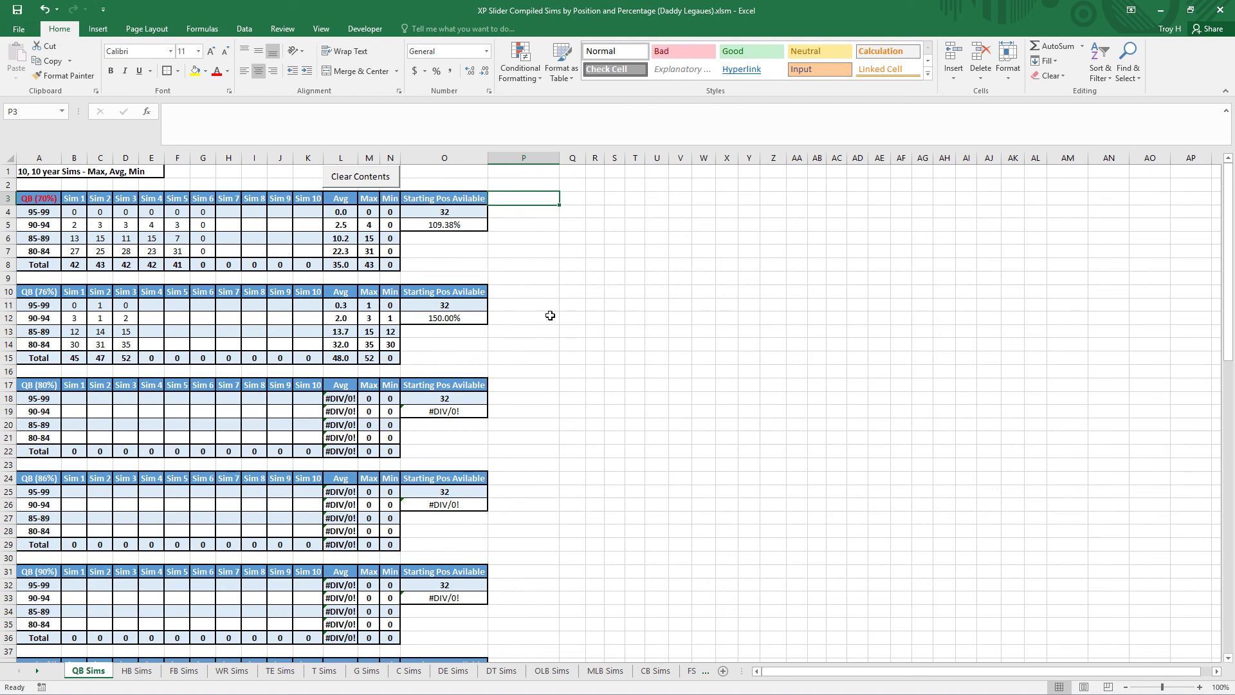
{"action": "left_click", "coordinate": [528, 172]}
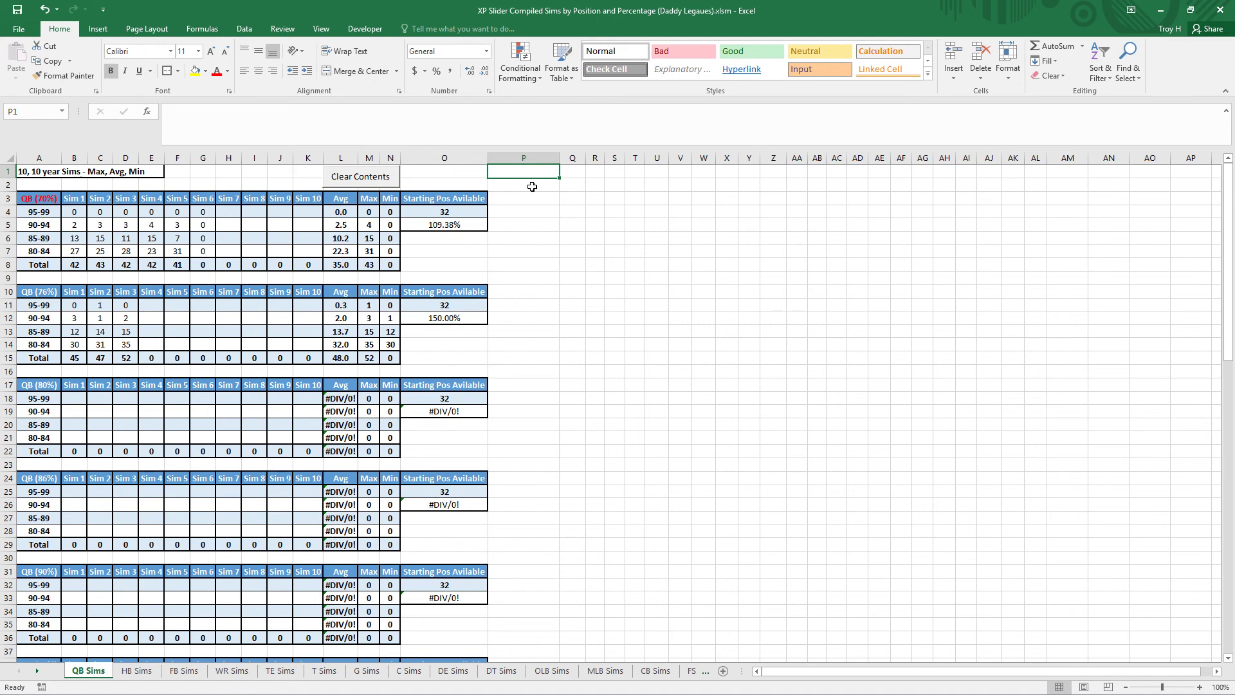
{"action": "left_click", "coordinate": [575, 173]}
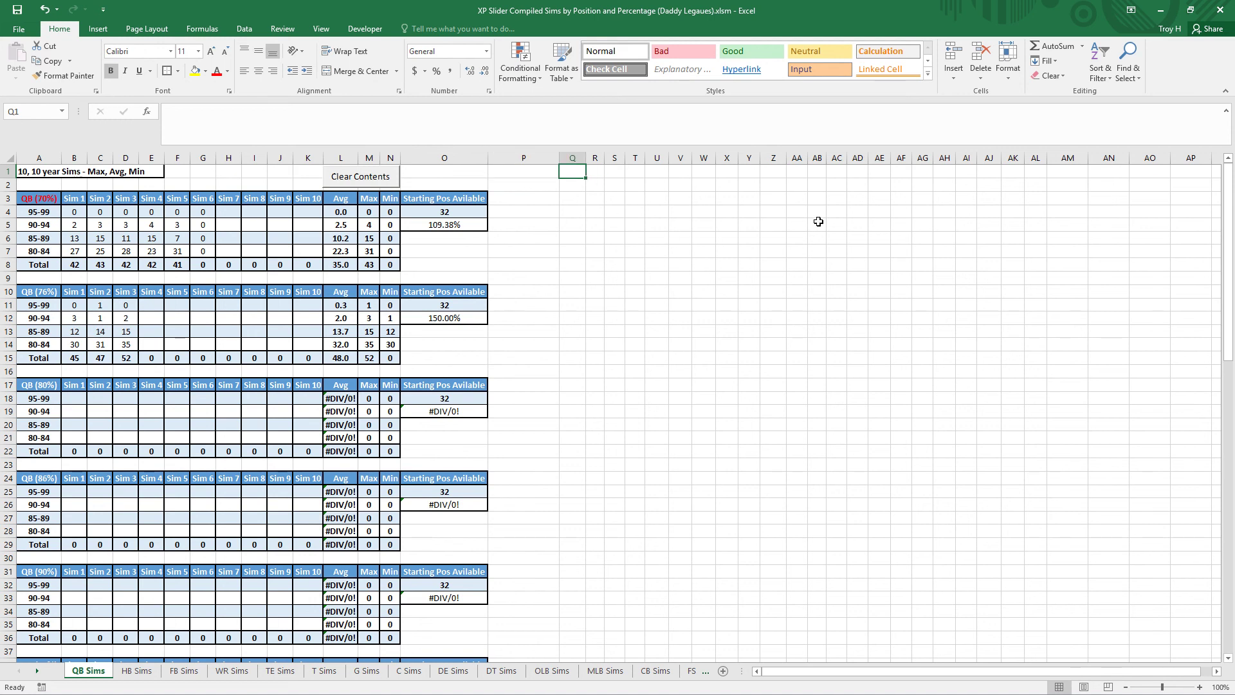
{"action": "left_click", "coordinate": [538, 173]}
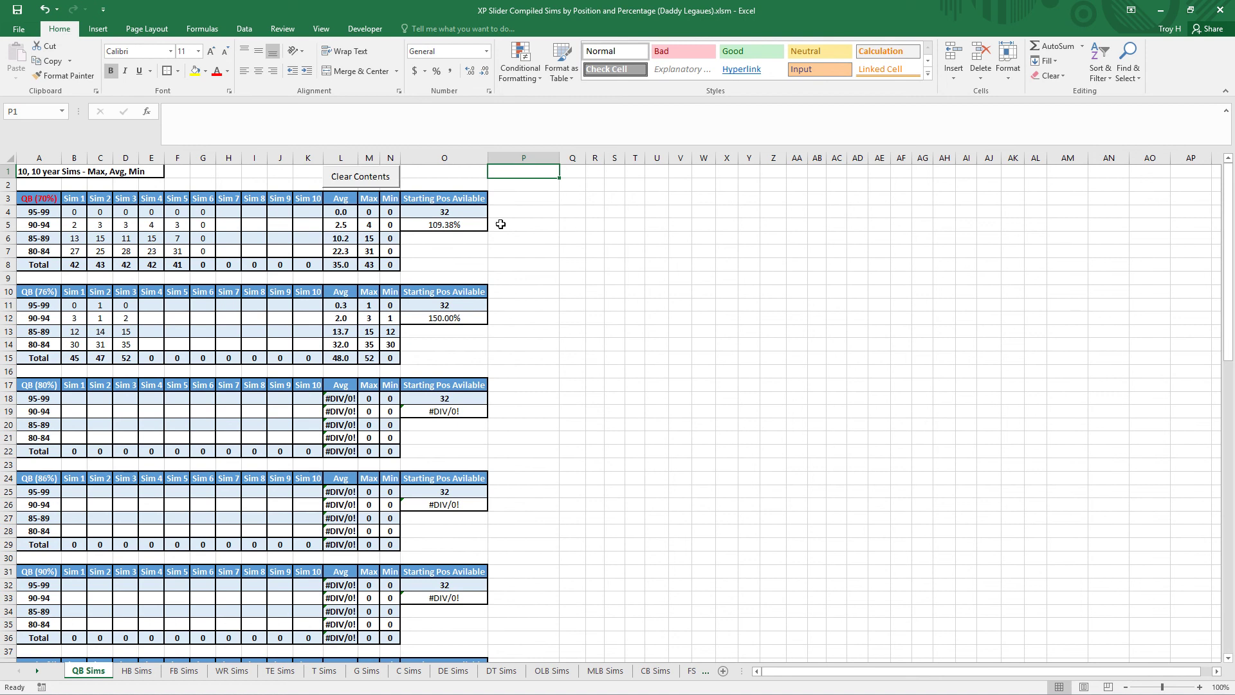
{"action": "left_click_drag", "start_coordinate": [308, 199], "coordinate": [308, 254]}
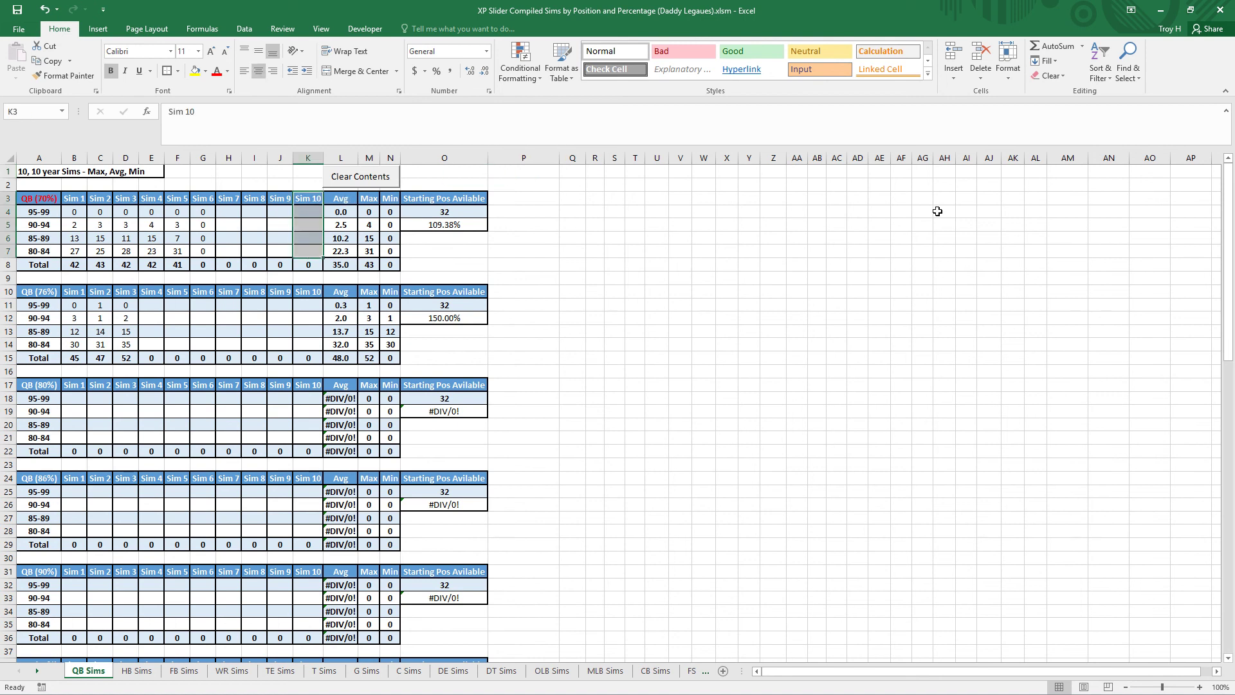
{"action": "left_click", "coordinate": [309, 213]}
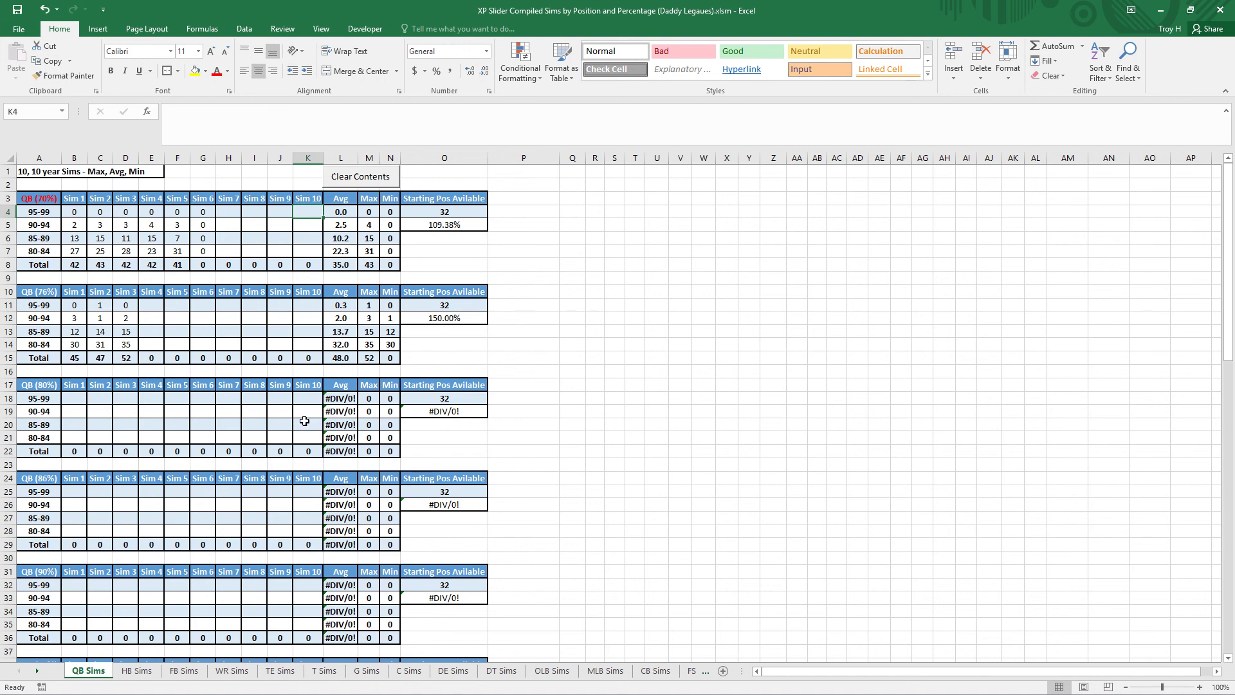
Step: Open the All Pos Finalized sheet to view the completed ten-sim tables
{"action": "right_click", "coordinate": [32, 679]}
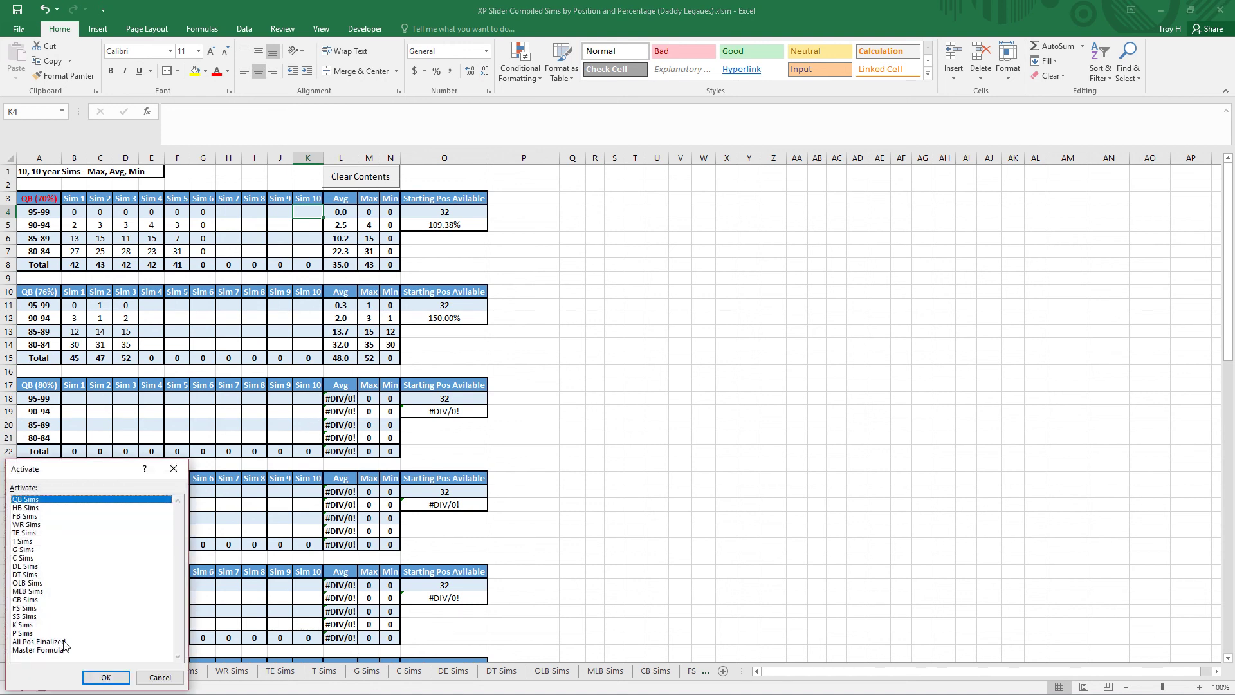
{"action": "left_click", "coordinate": [65, 642]}
{"action": "double_click", "coordinate": [64, 642]}
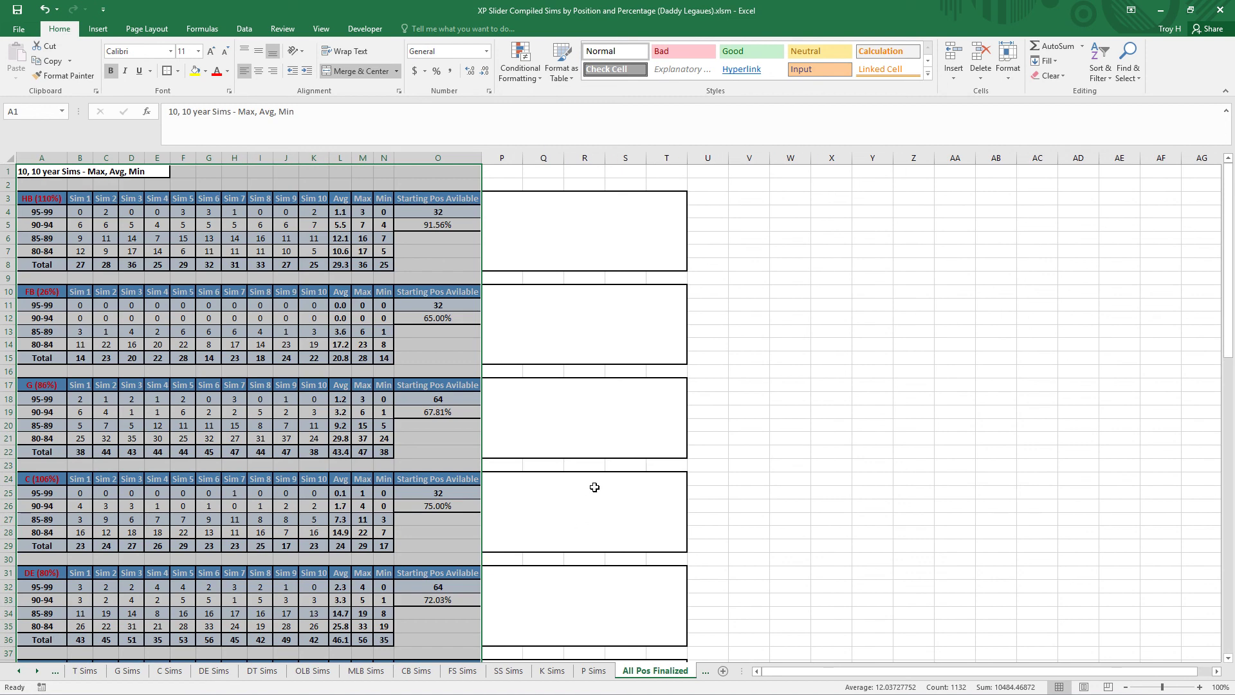
Step: Leave the All Pos Finalized sheet and switch back to the QB Sims sheet
{"action": "left_click", "coordinate": [594, 484]}
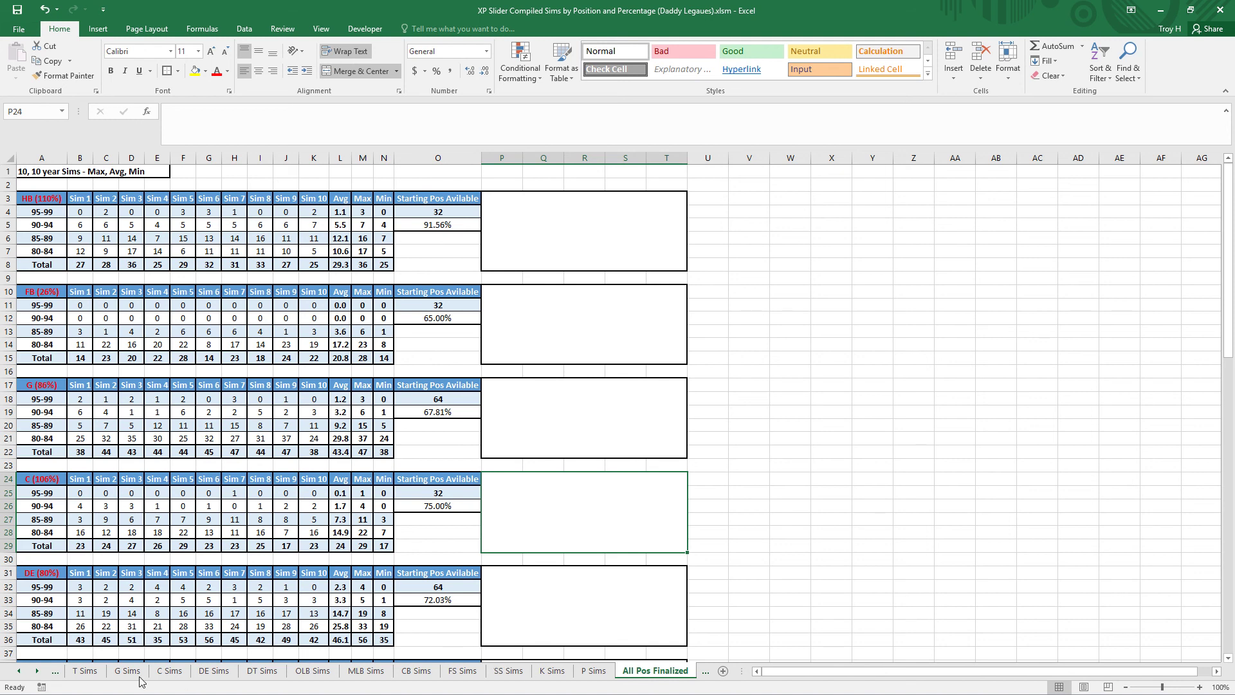
{"action": "right_click", "coordinate": [18, 674]}
{"action": "double_click", "coordinate": [77, 503]}
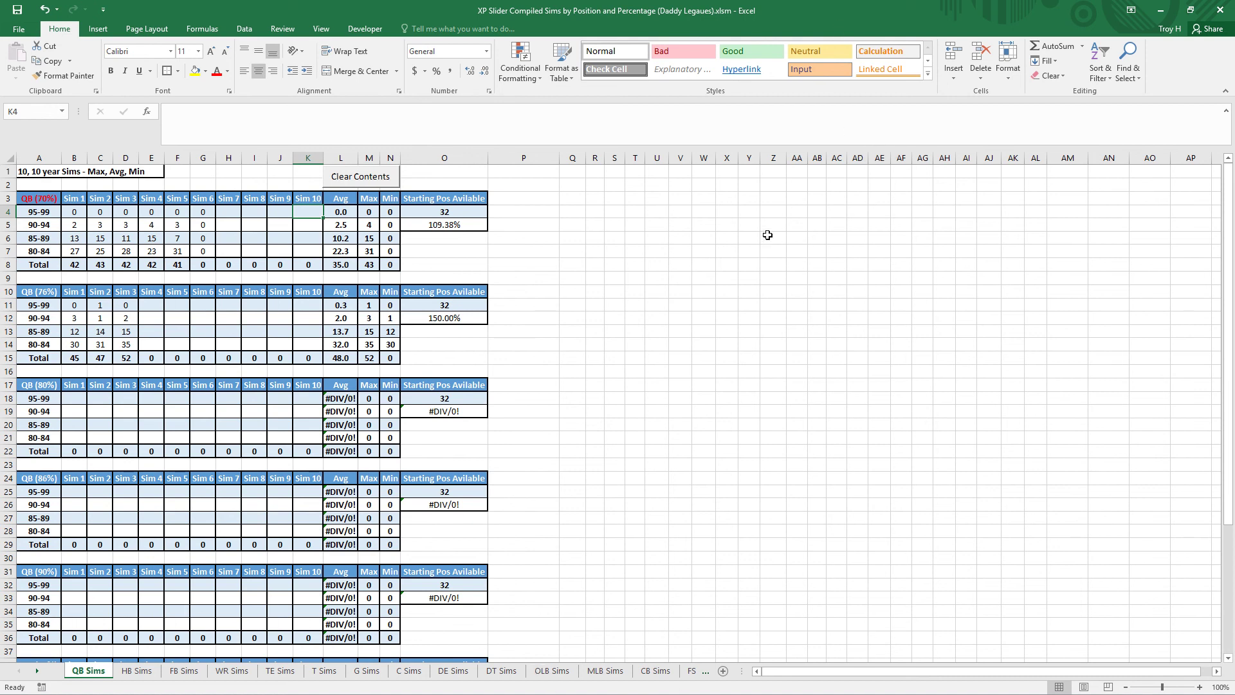
Step: Arrange the workbook side by side with the Firefox window showing the DaddyLeagues player search
{"action": "left_click", "coordinate": [1190, 10]}
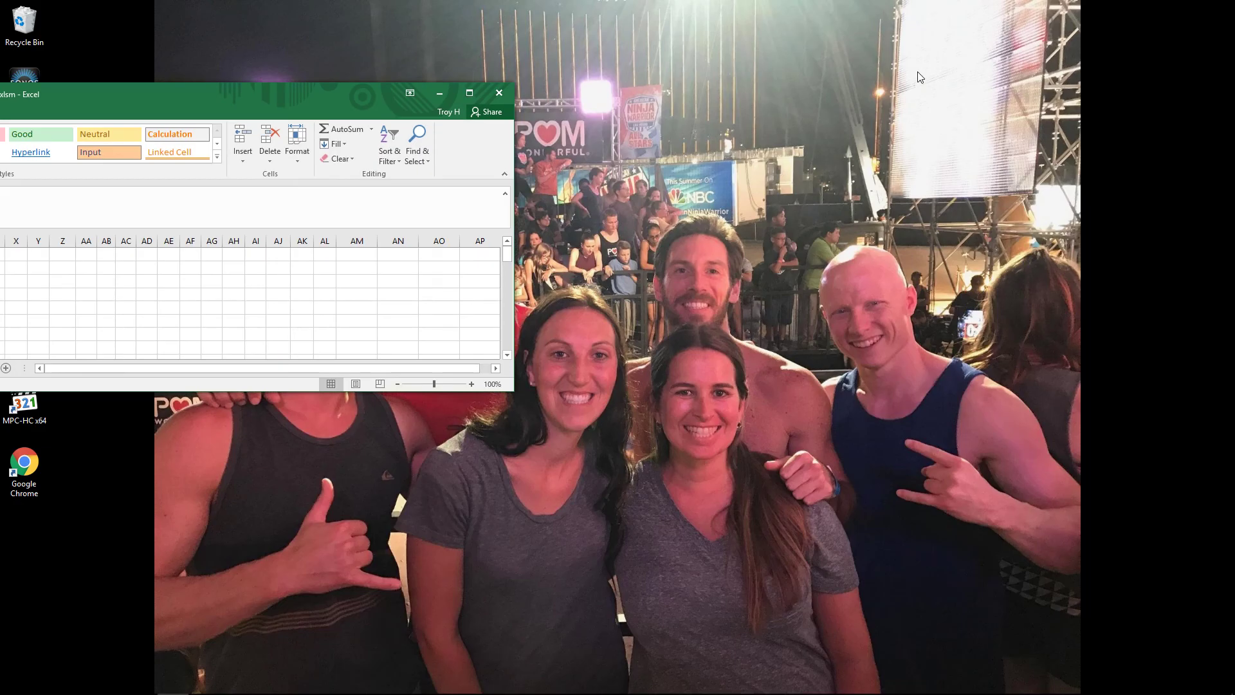
{"action": "left_click_drag", "start_coordinate": [249, 93], "coordinate": [1, 257]}
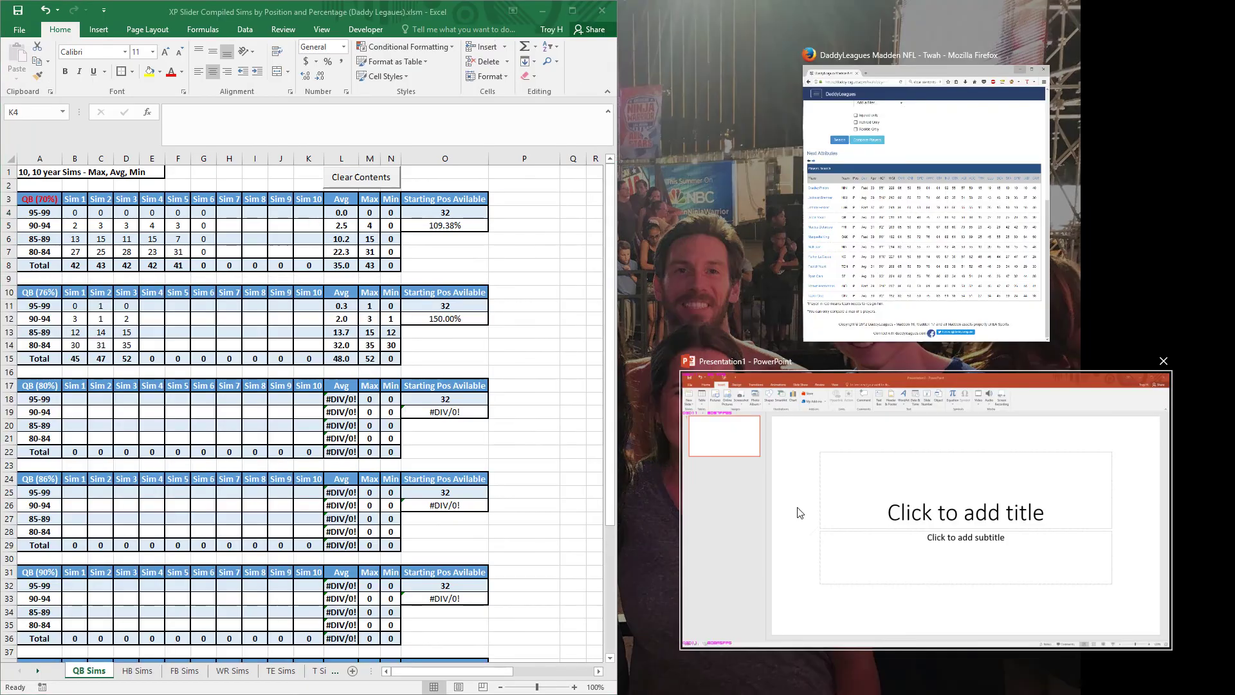
{"action": "left_click", "coordinate": [907, 162]}
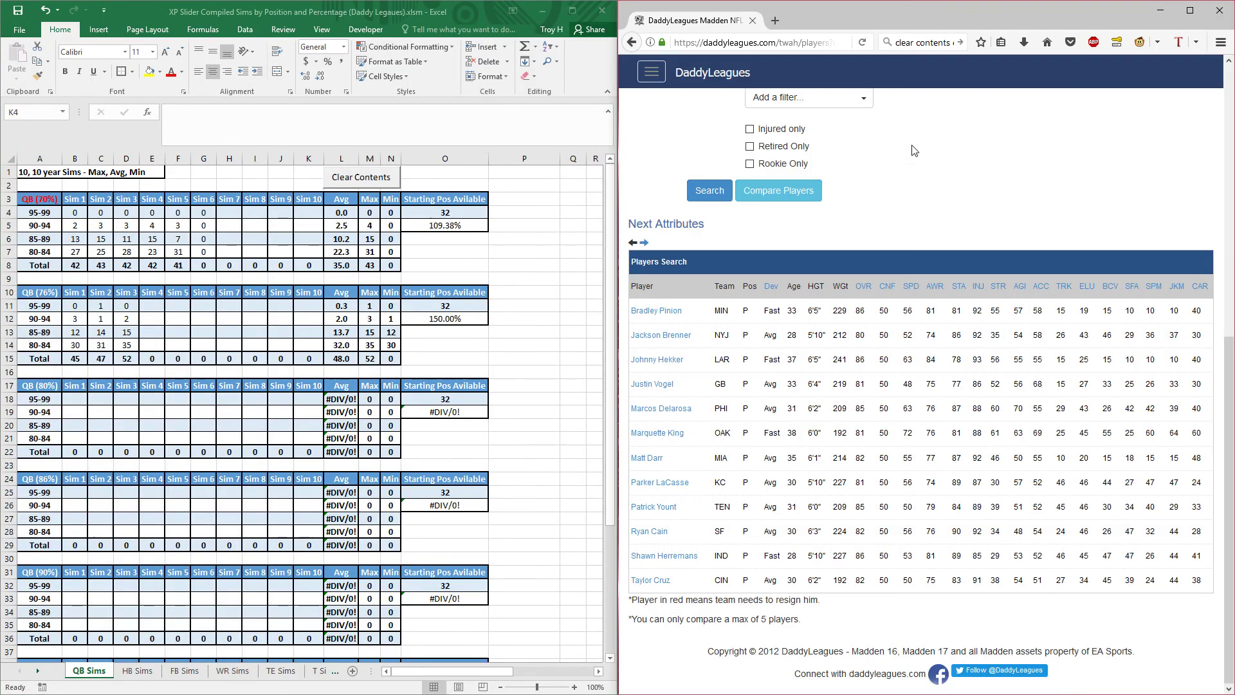
Step: Look over the Sync League information on the DaddyLeagues Admin page, and return to the Players Search page
{"action": "scroll", "coordinate": [974, 290], "scroll_direction": "up", "scroll_amount": 7}
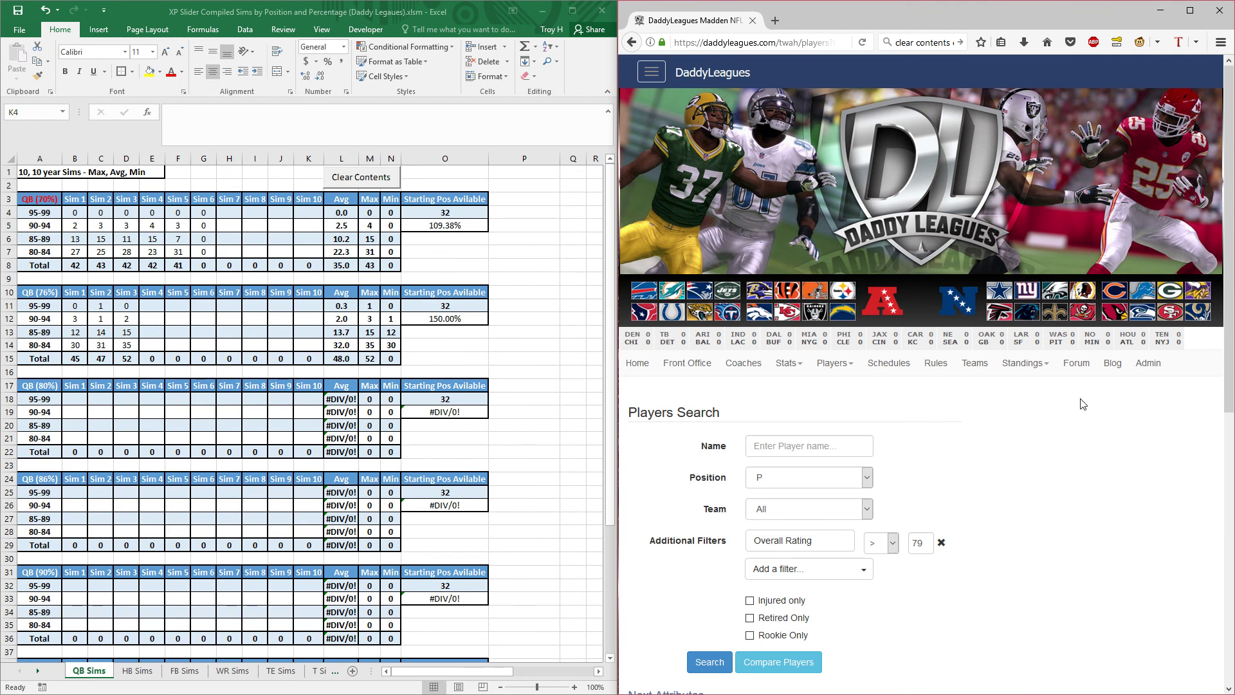
{"action": "left_click", "coordinate": [1147, 364]}
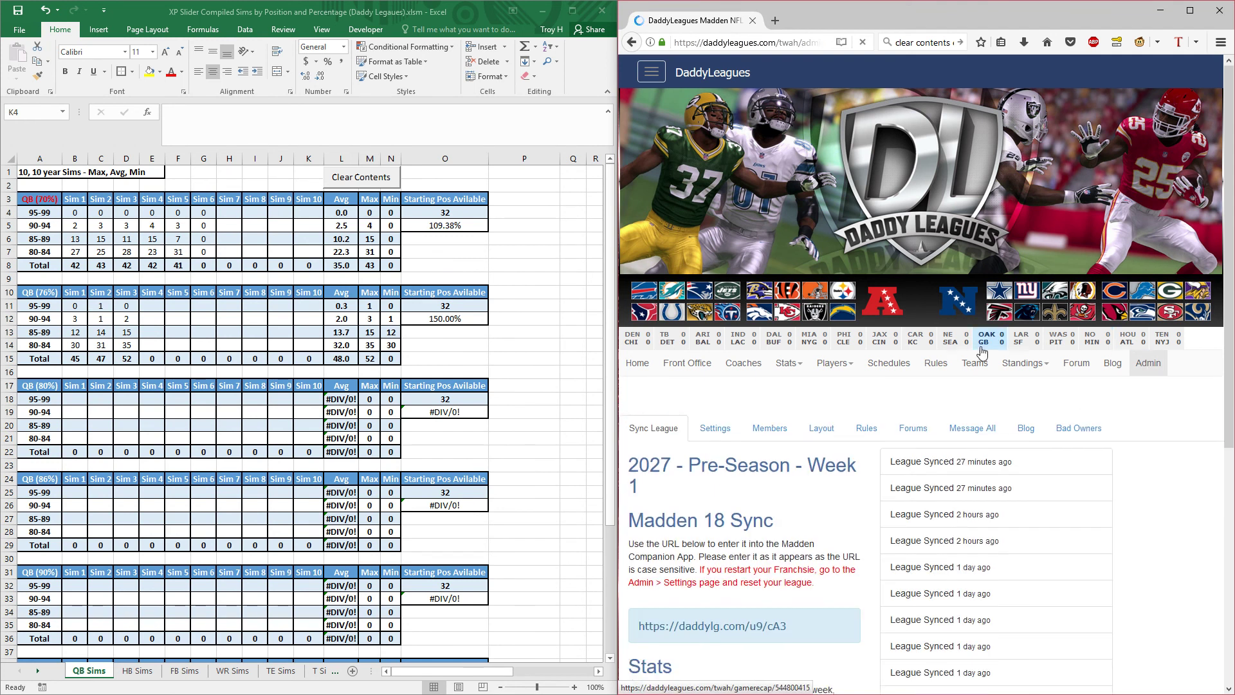
{"action": "scroll", "coordinate": [730, 607], "scroll_direction": "down", "scroll_amount": 6}
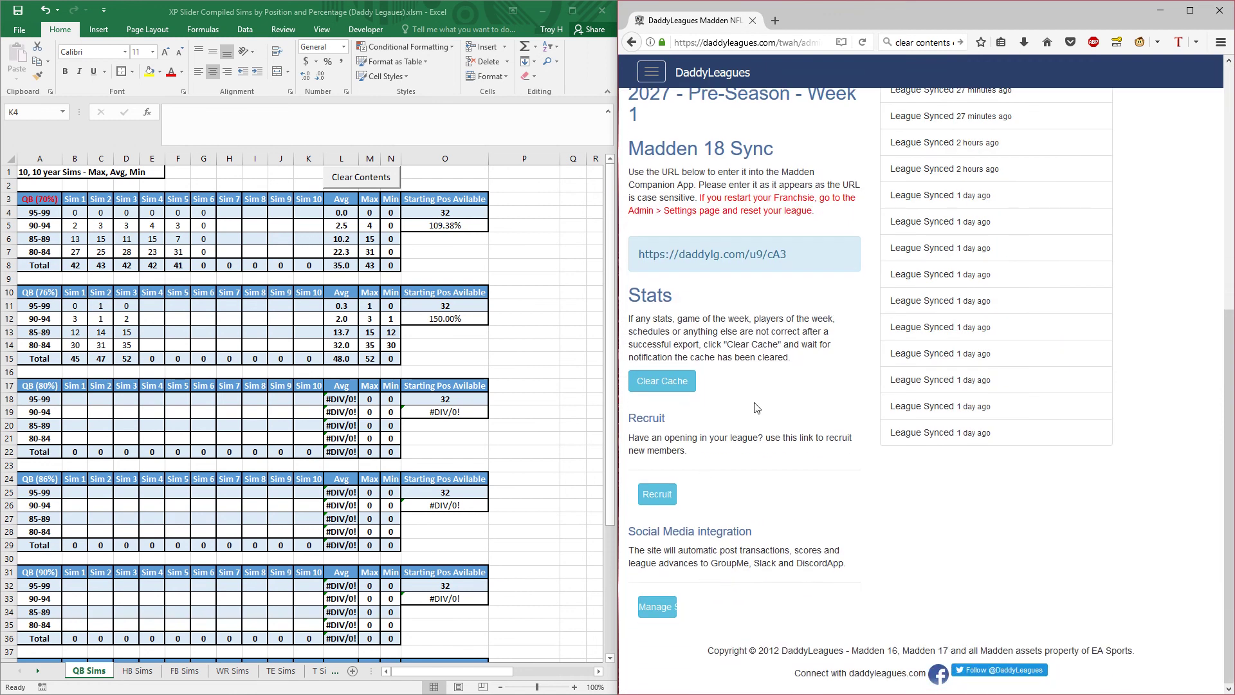
{"action": "scroll", "coordinate": [691, 173], "scroll_direction": "up", "scroll_amount": 6}
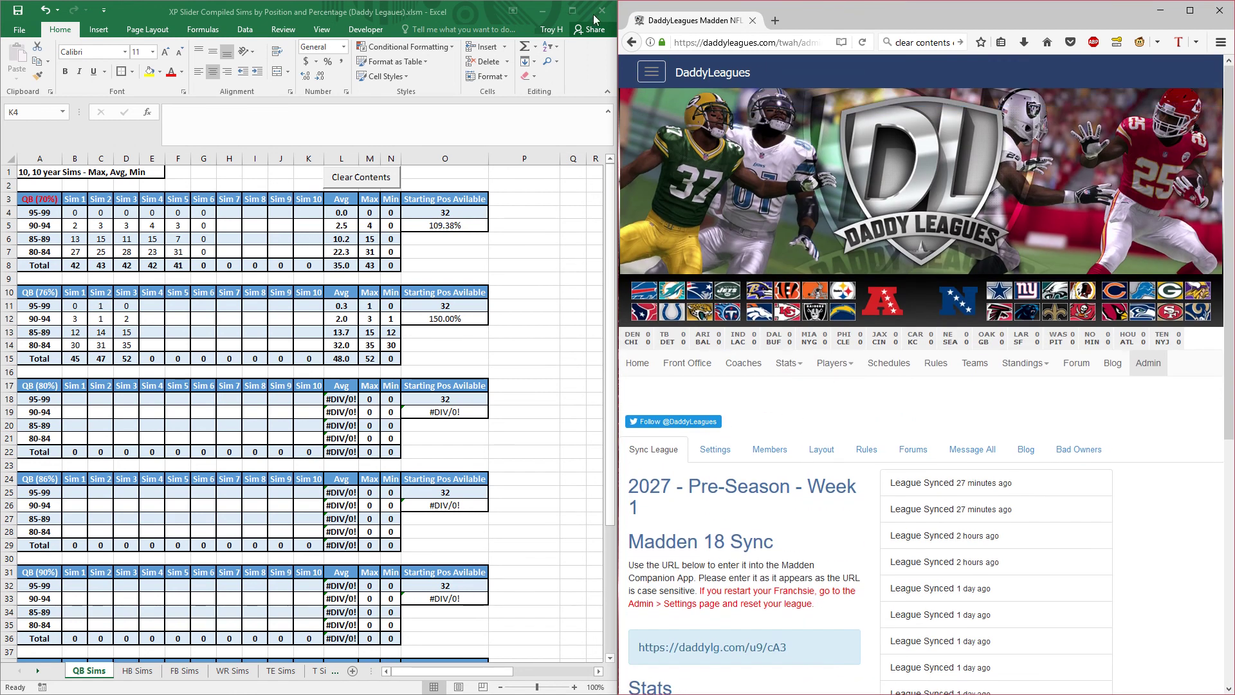
{"action": "left_click", "coordinate": [632, 42]}
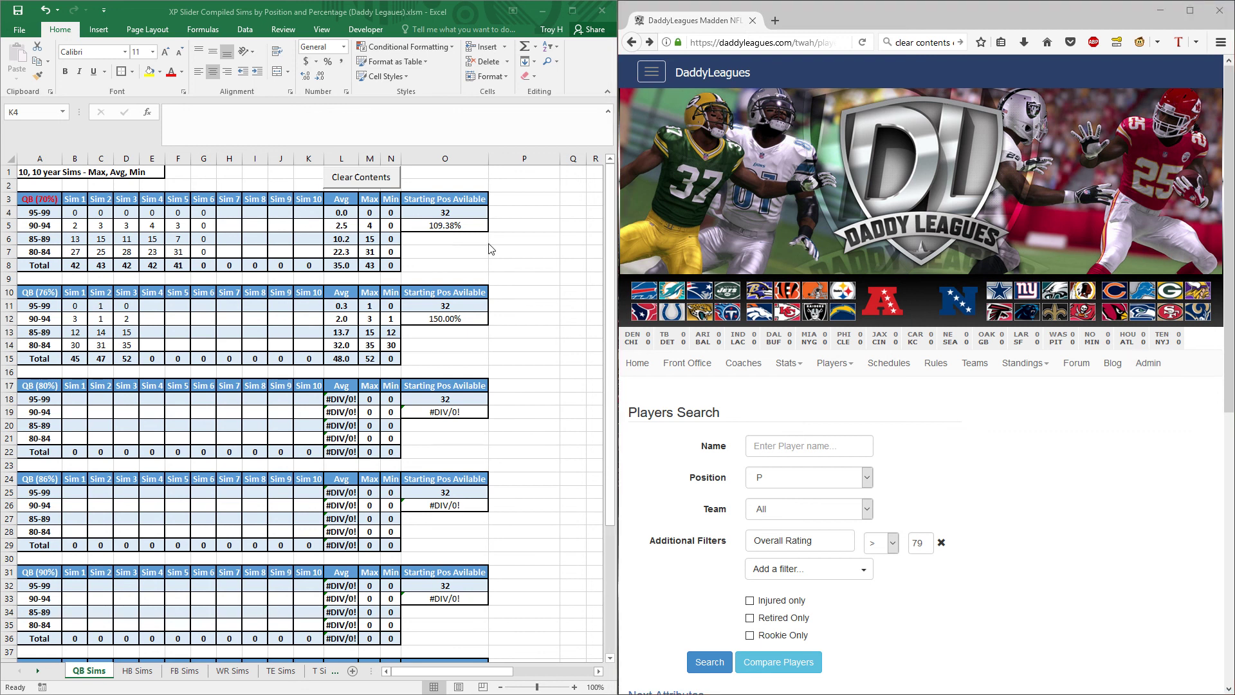
{"action": "left_click", "coordinate": [438, 257]}
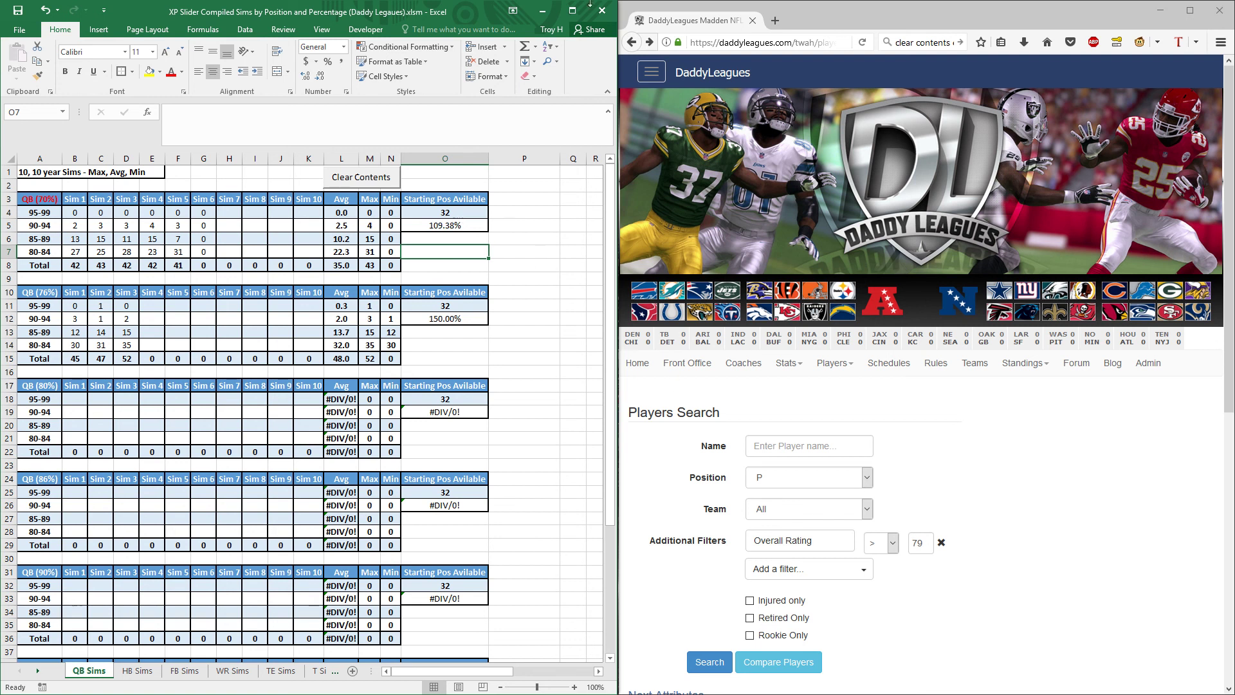
{"action": "mouse_move", "coordinate": [591, 5]}
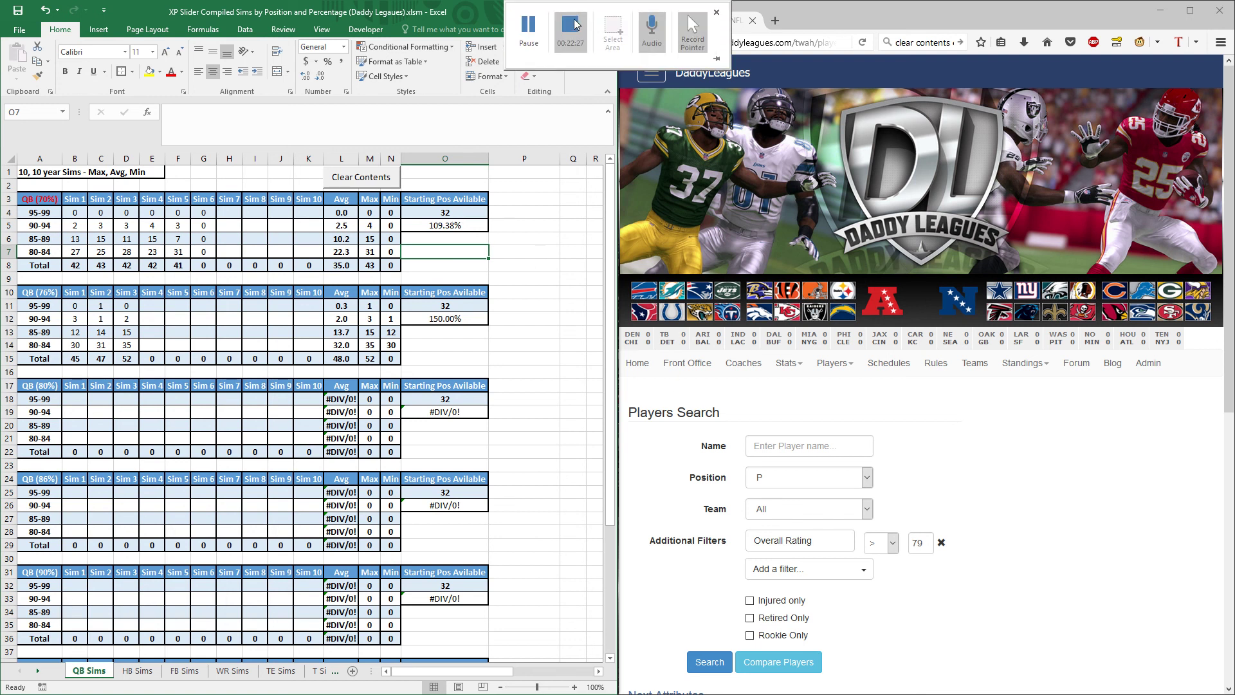